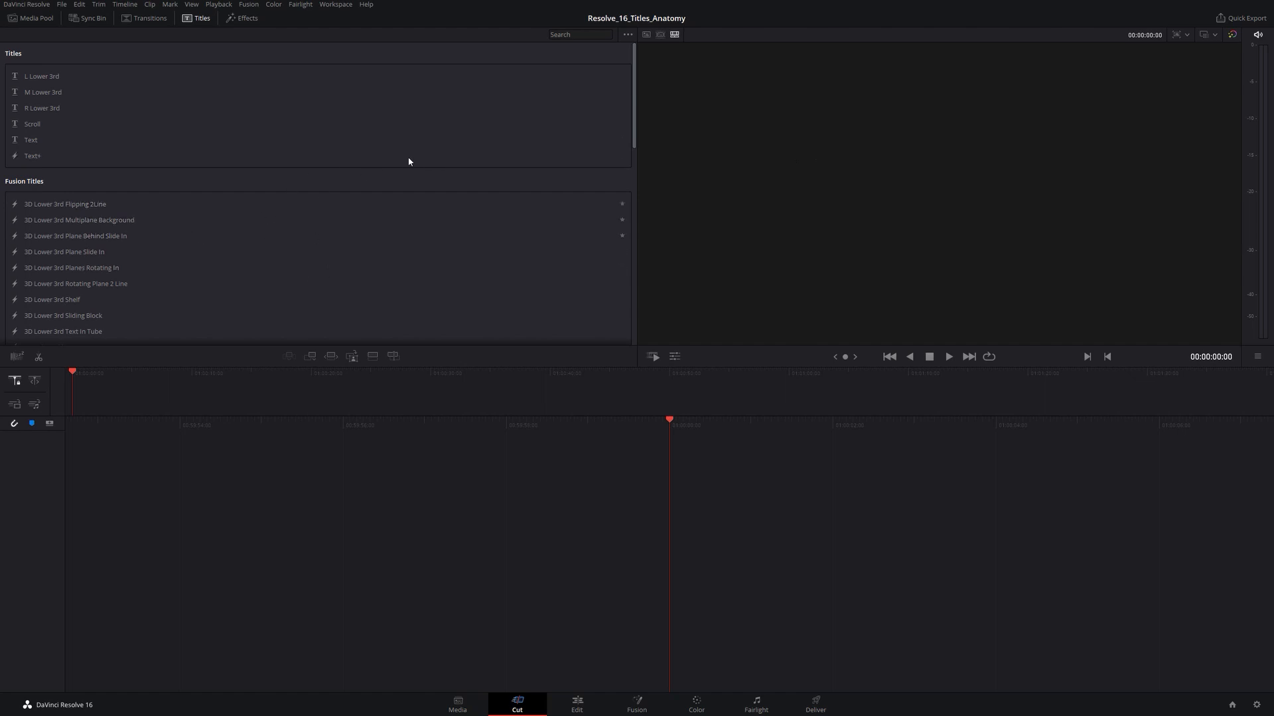
# Step: Add the Lower 3rd Simple Underline Fusion title at the start of the timeline and play it back
pyautogui.moveTo(635, 67); pyautogui.dragTo(637, 270)
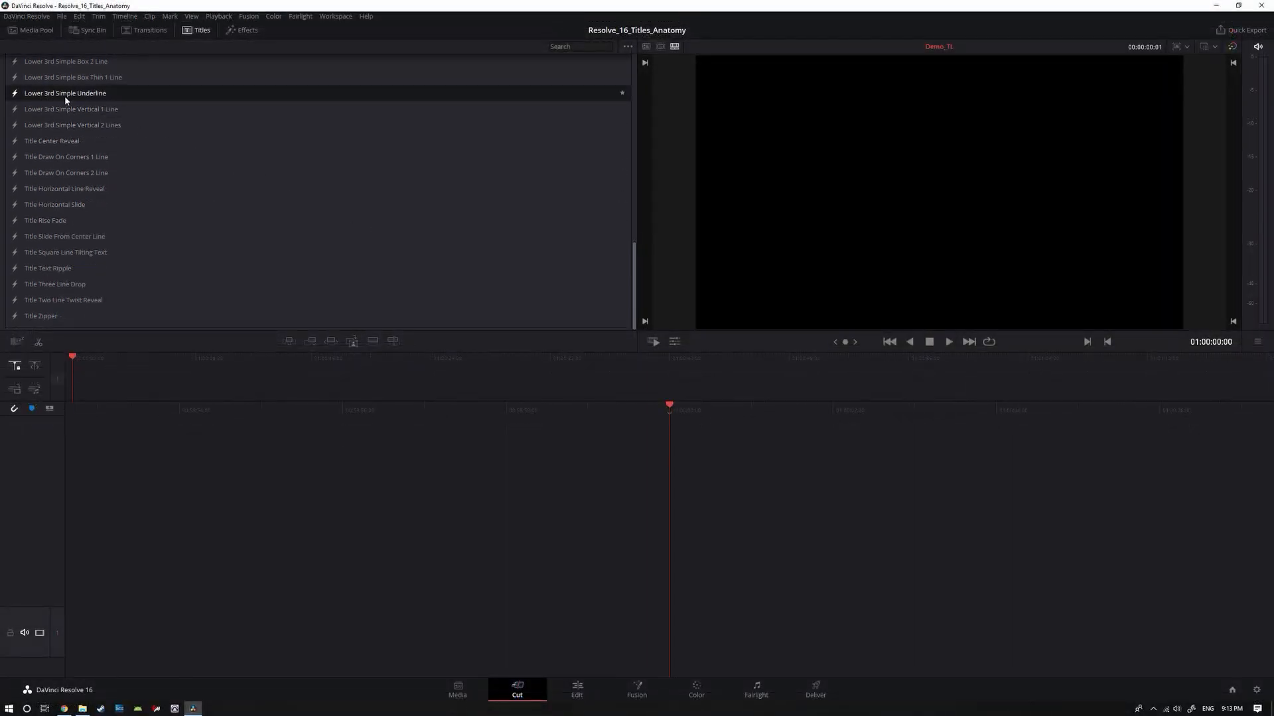
pyautogui.moveTo(62, 94); pyautogui.dragTo(682, 628)
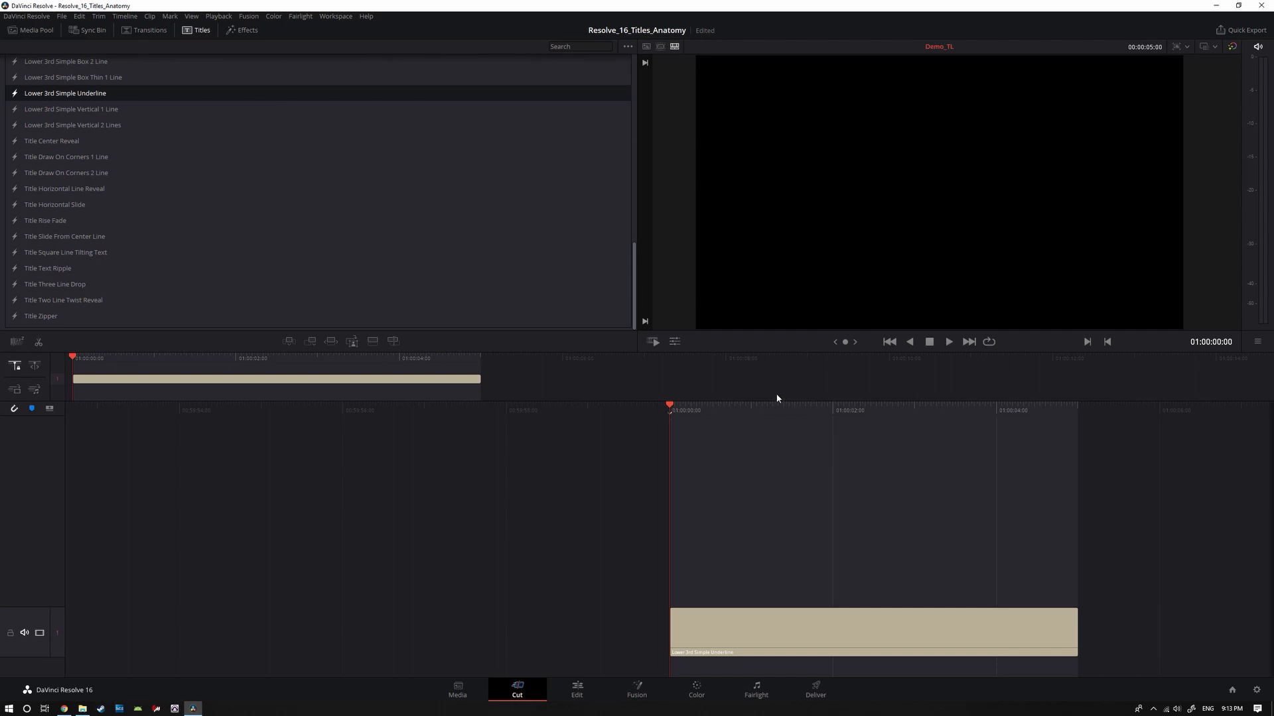
pyautogui.press('space')
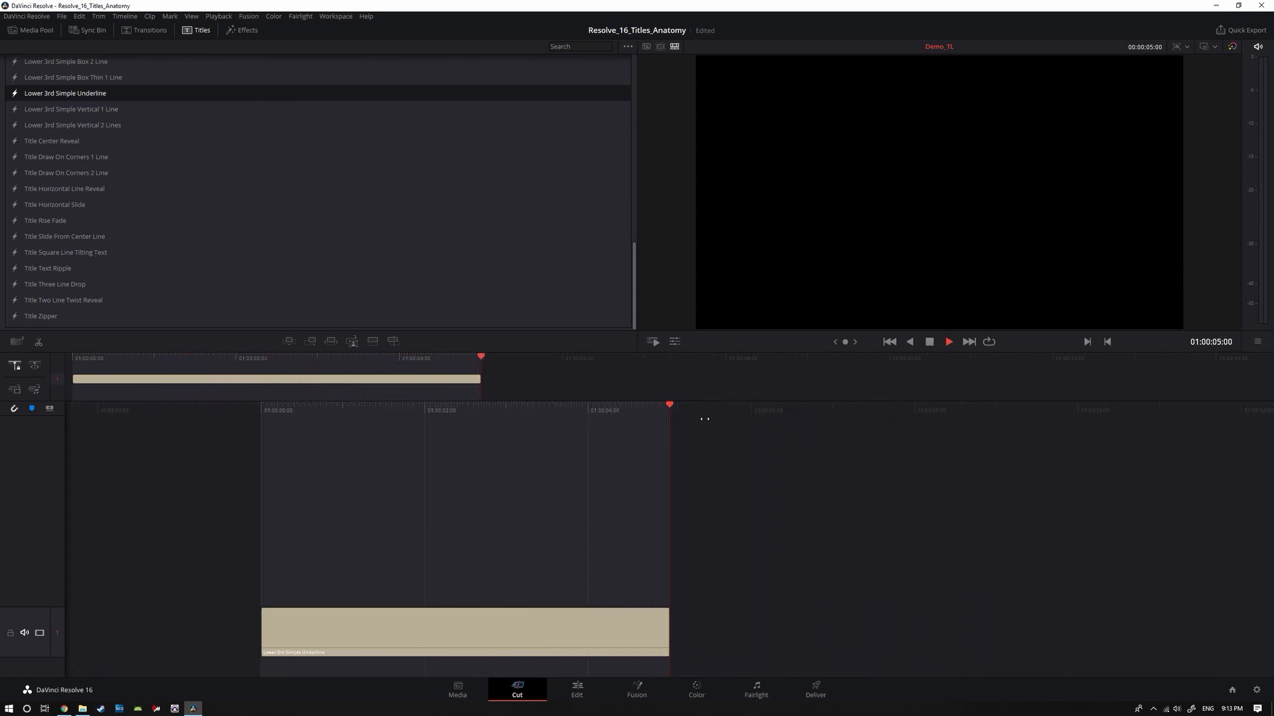
# Step: Move the playhead to 01:00:01:04, where the title is visible, and open the title clip on the Fusion page
pyautogui.moveTo(383, 410); pyautogui.dragTo(749, 428)
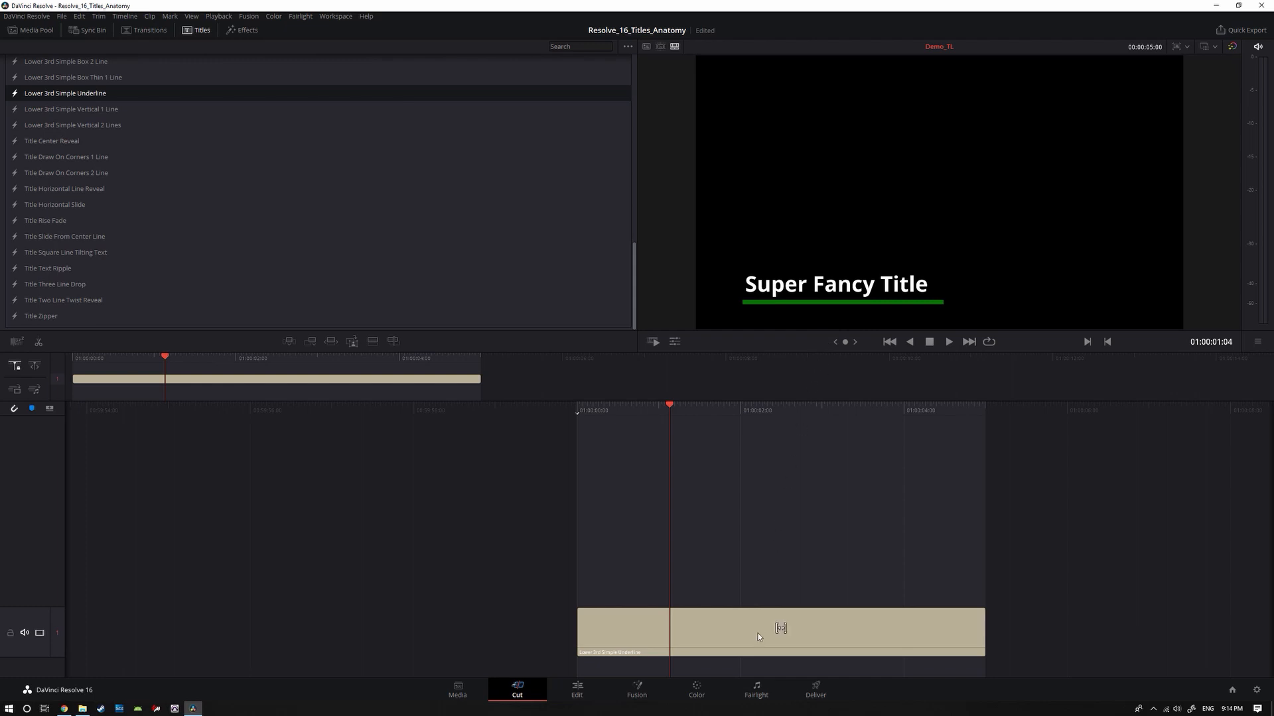
pyautogui.click(718, 629)
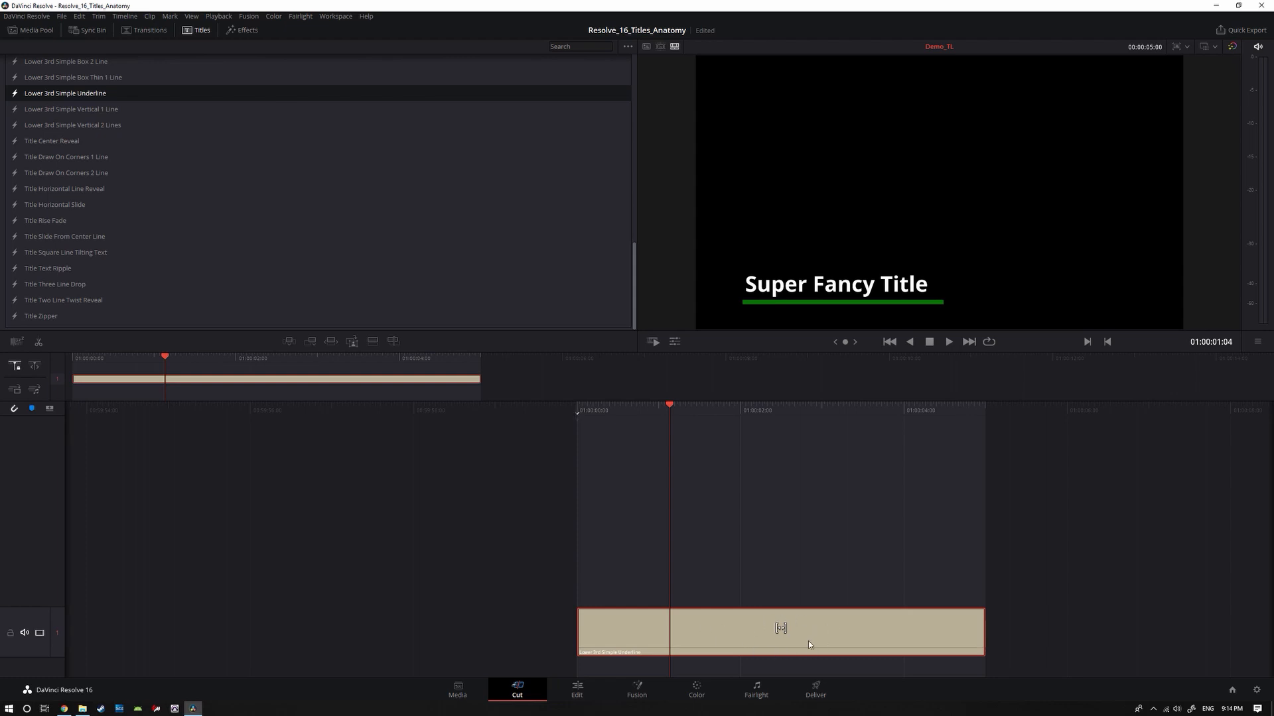
pyautogui.click(633, 692)
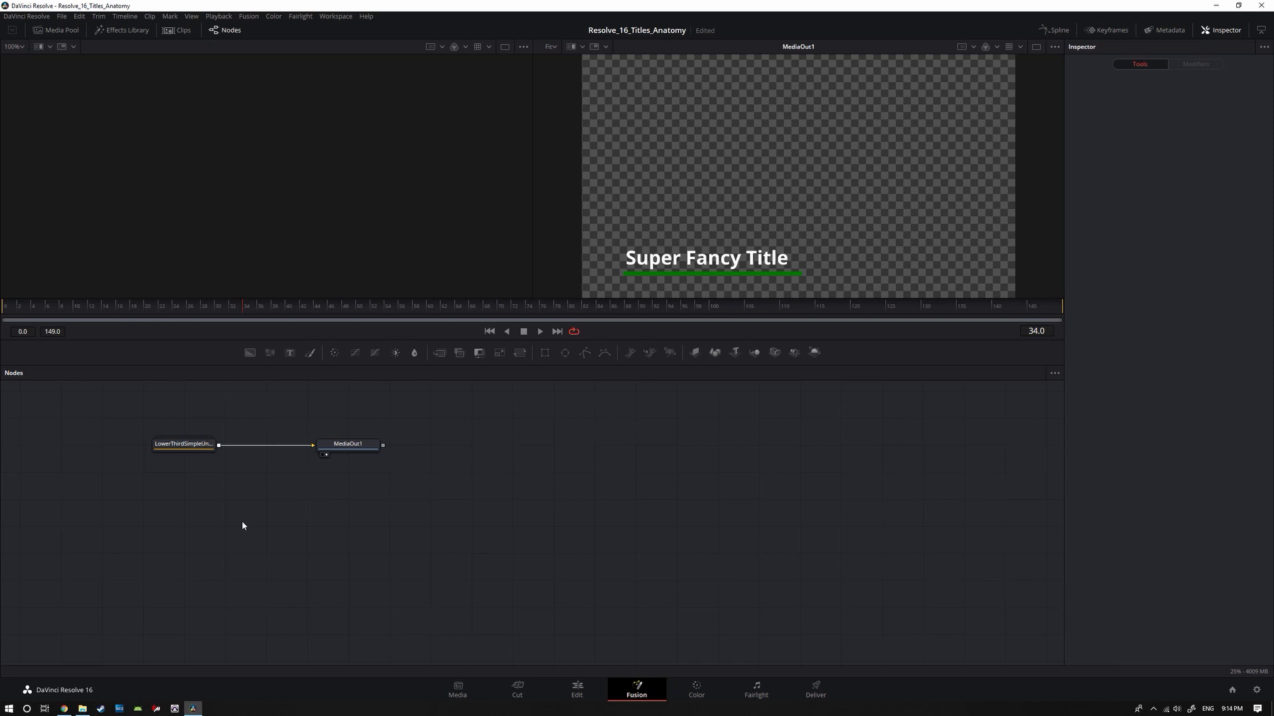
pyautogui.rightClick(506, 451)
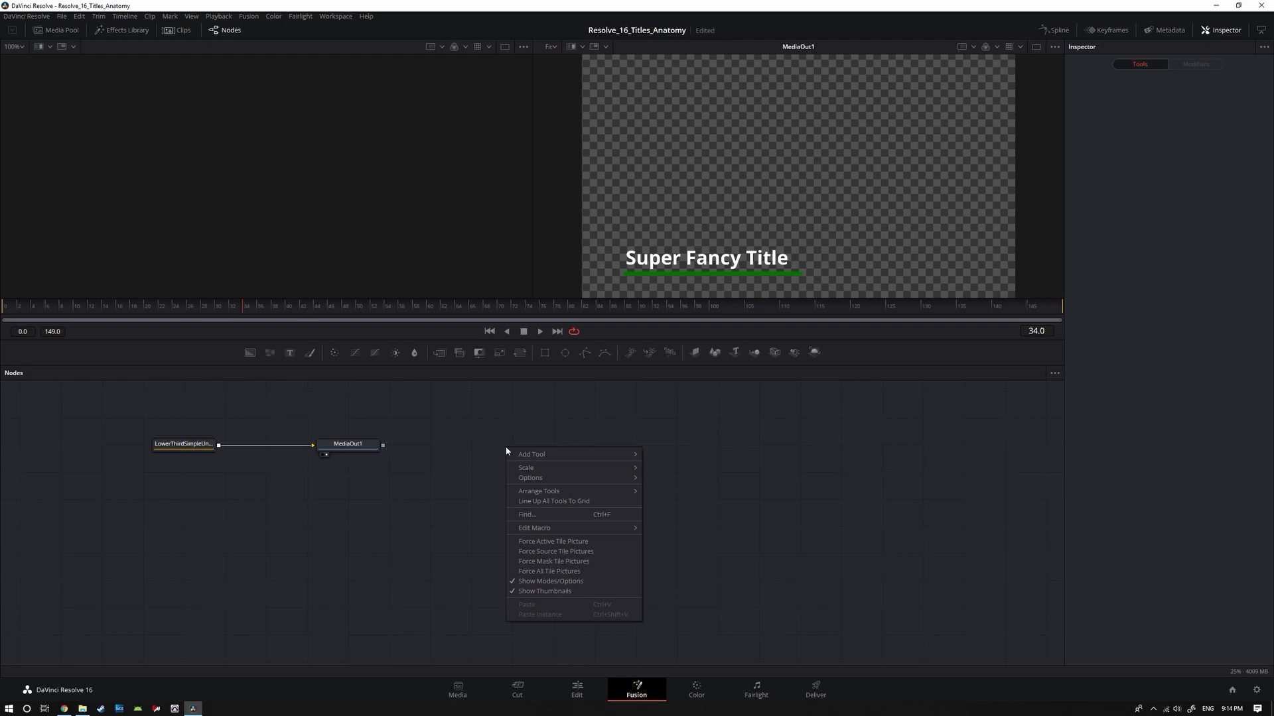
pyautogui.moveTo(524, 456)
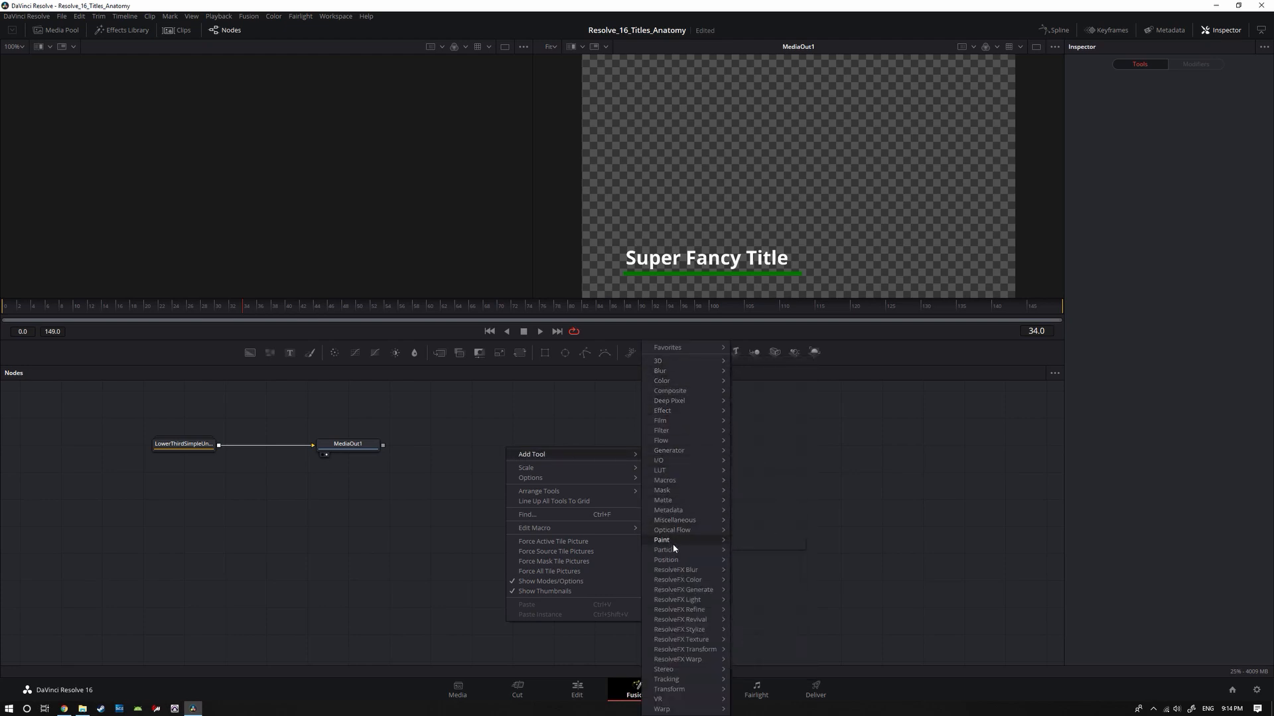
pyautogui.moveTo(674, 549)
pyautogui.click(427, 523)
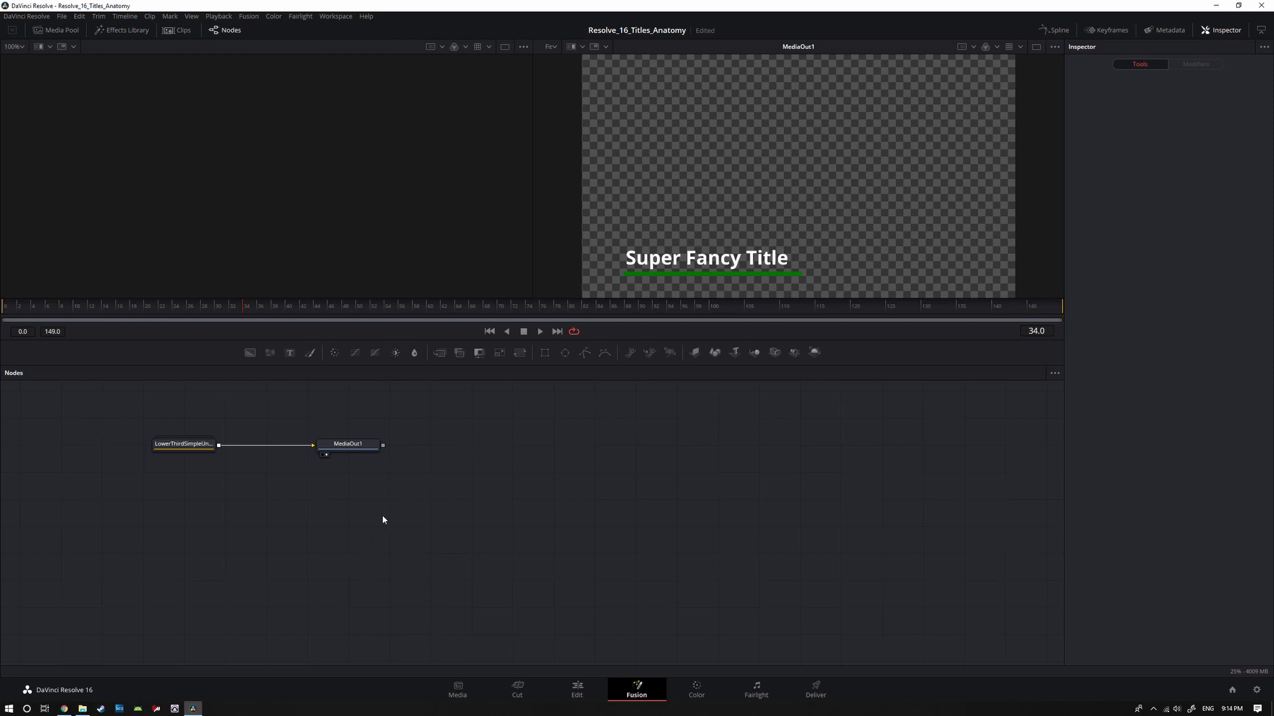
# Step: Scale the node graph to fit its area and switch the display to a single viewer showing MediaOut1
pyautogui.rightClick(468, 464)
pyautogui.moveTo(494, 482)
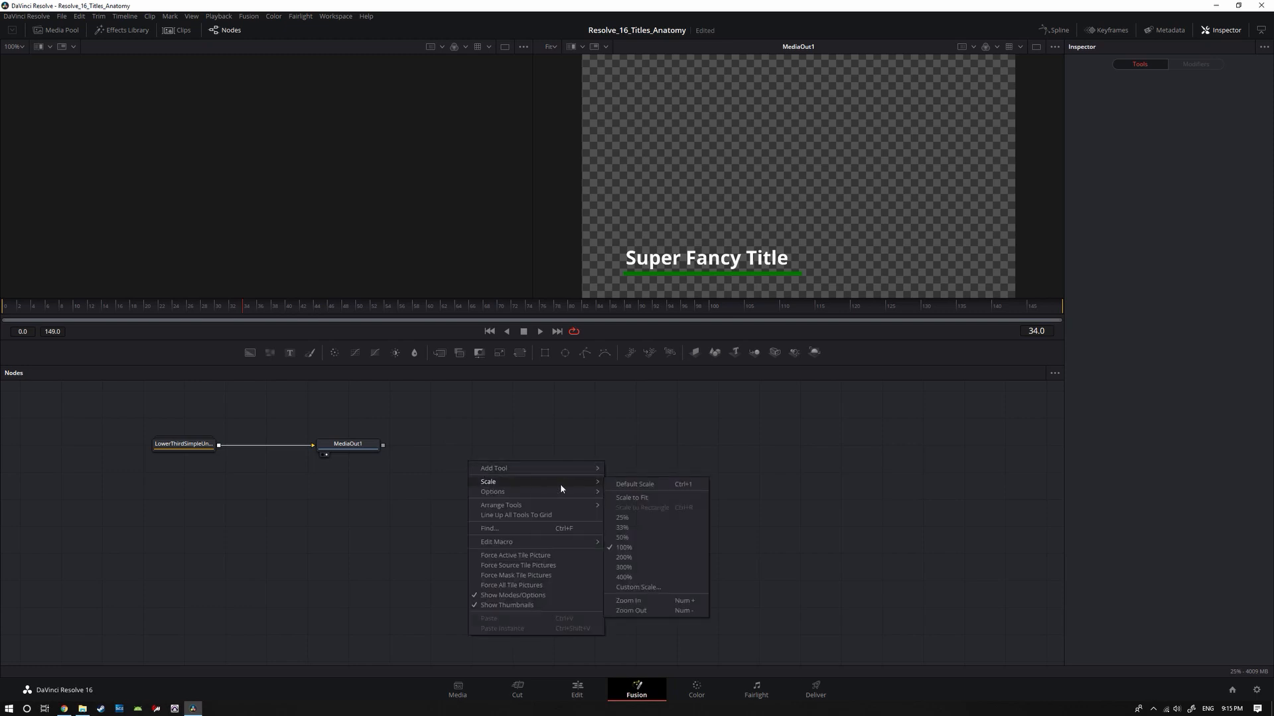
pyautogui.click(639, 498)
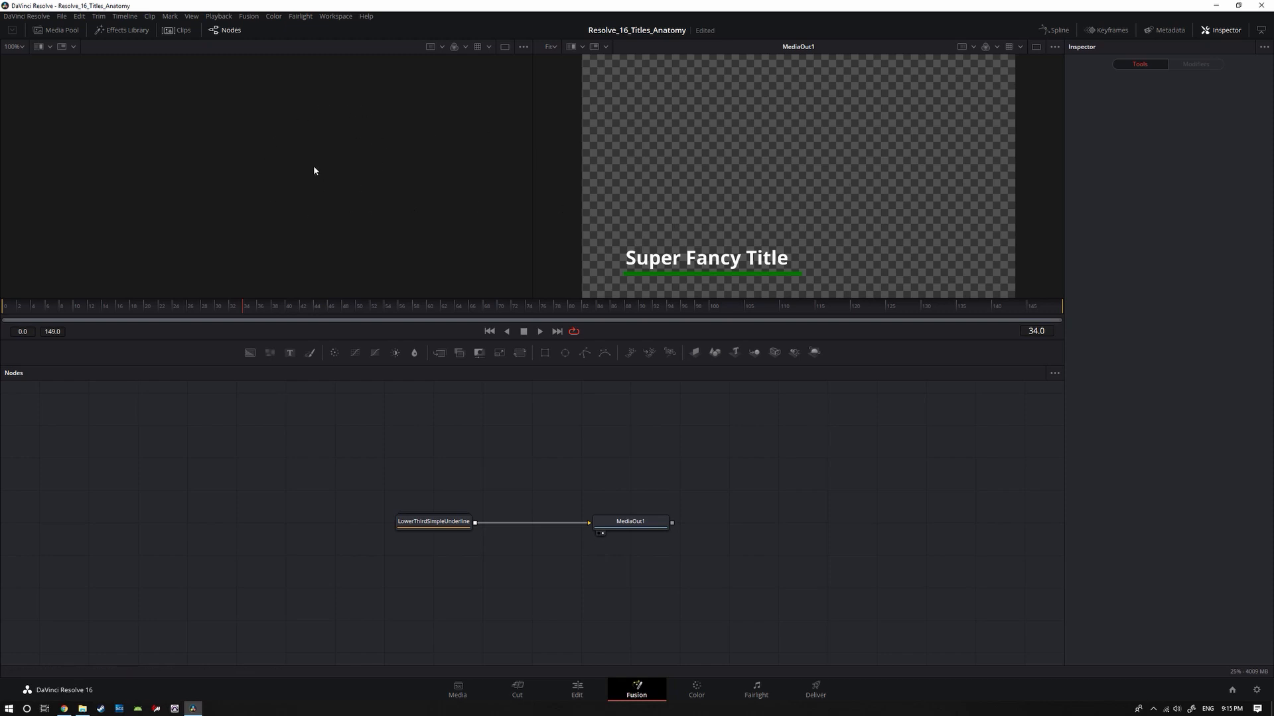
pyautogui.click(1037, 47)
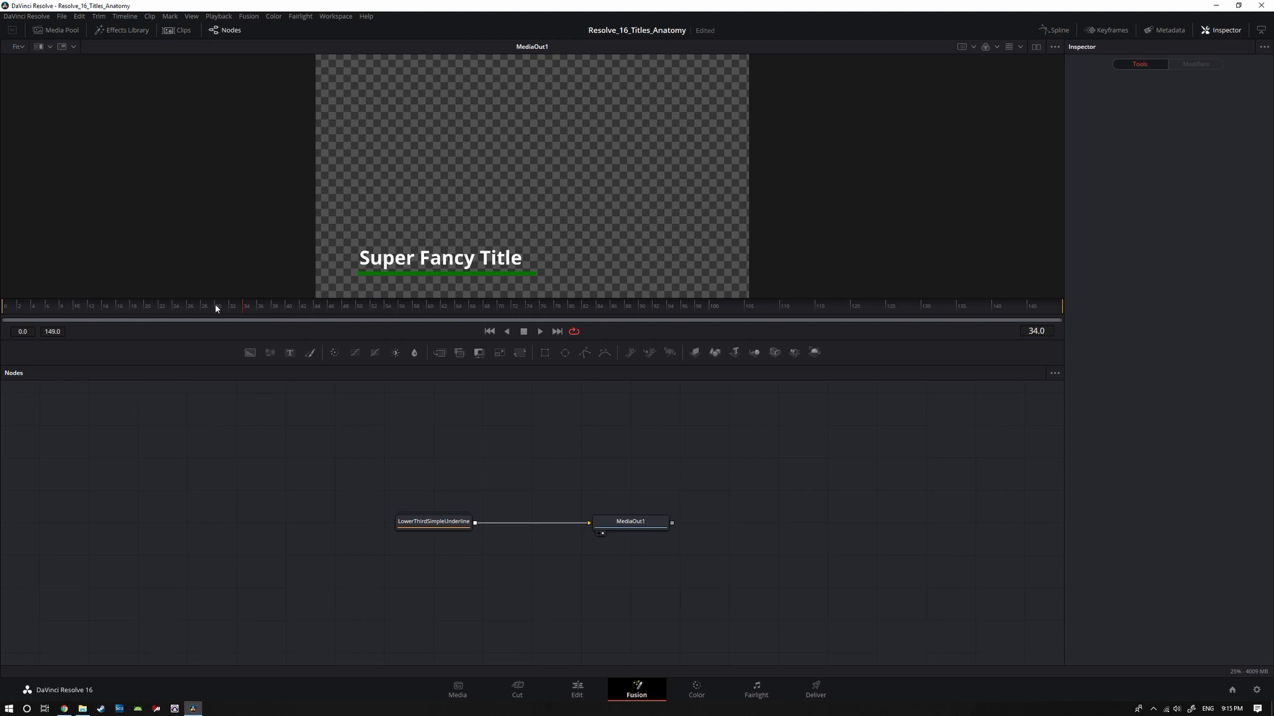
# Step: Play the title animation from frame 0, go to frame 149, and check that position on the Cut page before returning to Fusion
pyautogui.moveTo(238, 308); pyautogui.dragTo(1, 308)
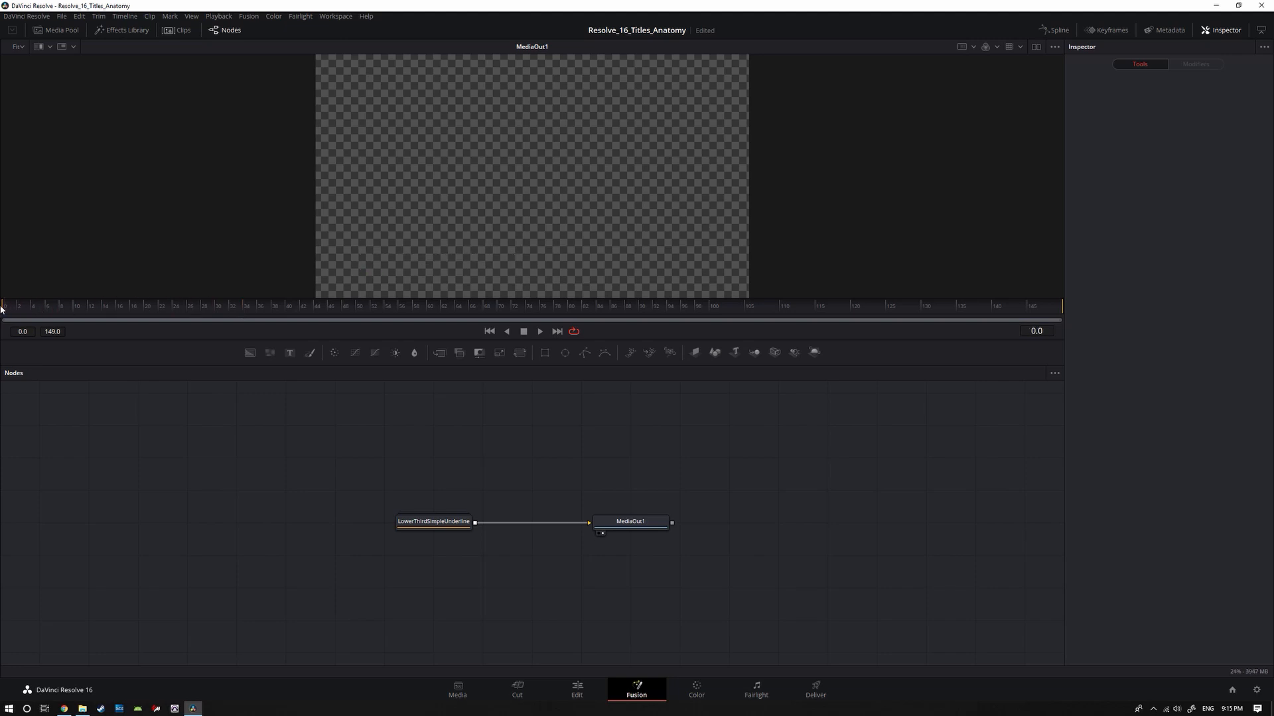
pyautogui.press('space')
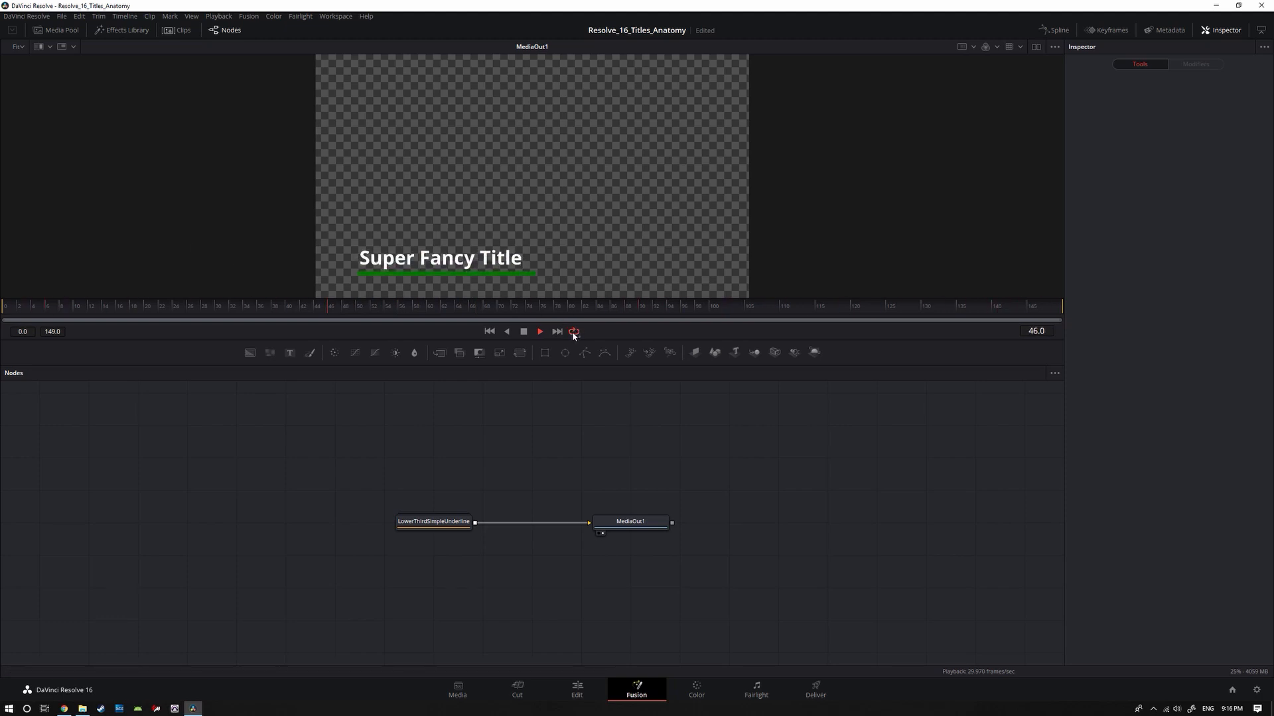
pyautogui.click(524, 332)
pyautogui.click(1057, 309)
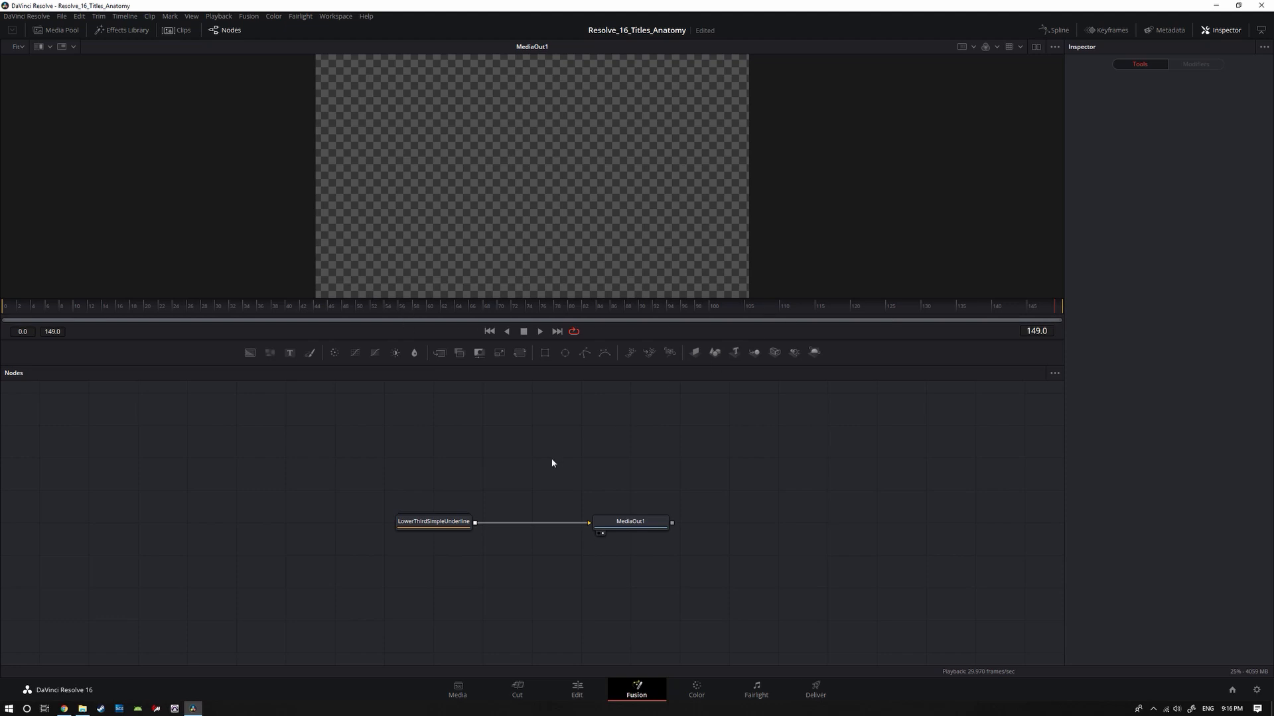
pyautogui.click(518, 690)
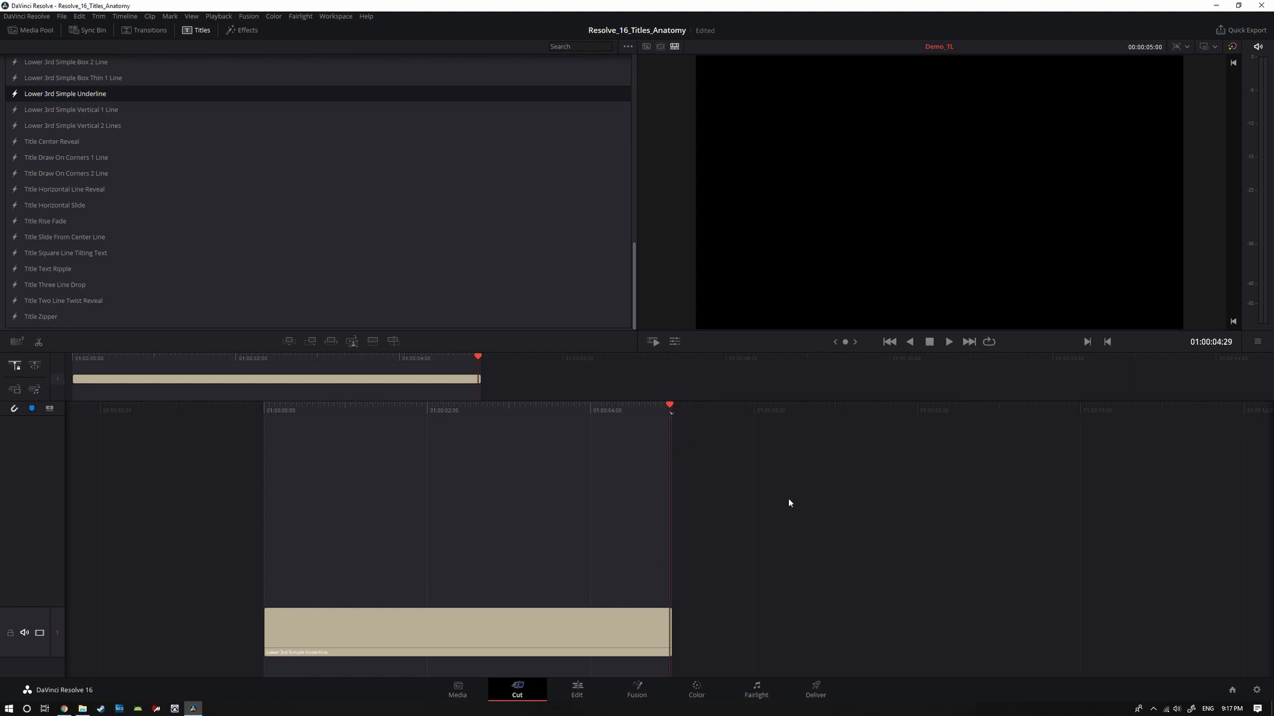
pyautogui.click(638, 691)
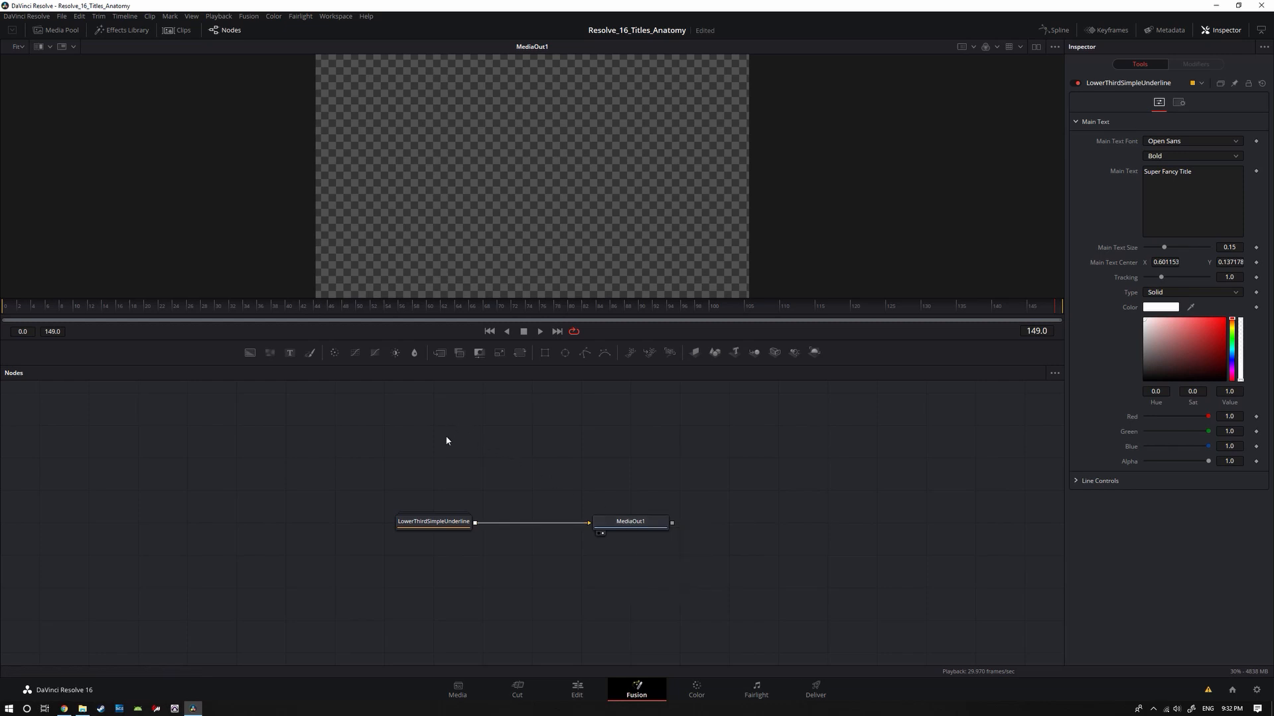
# Step: Expand the LowerThirdSimpleUnderline group at frame 66, moving and enlarging it, with MediaOut1 placed well away to make room
pyautogui.moveTo(292, 306); pyautogui.dragTo(471, 308)
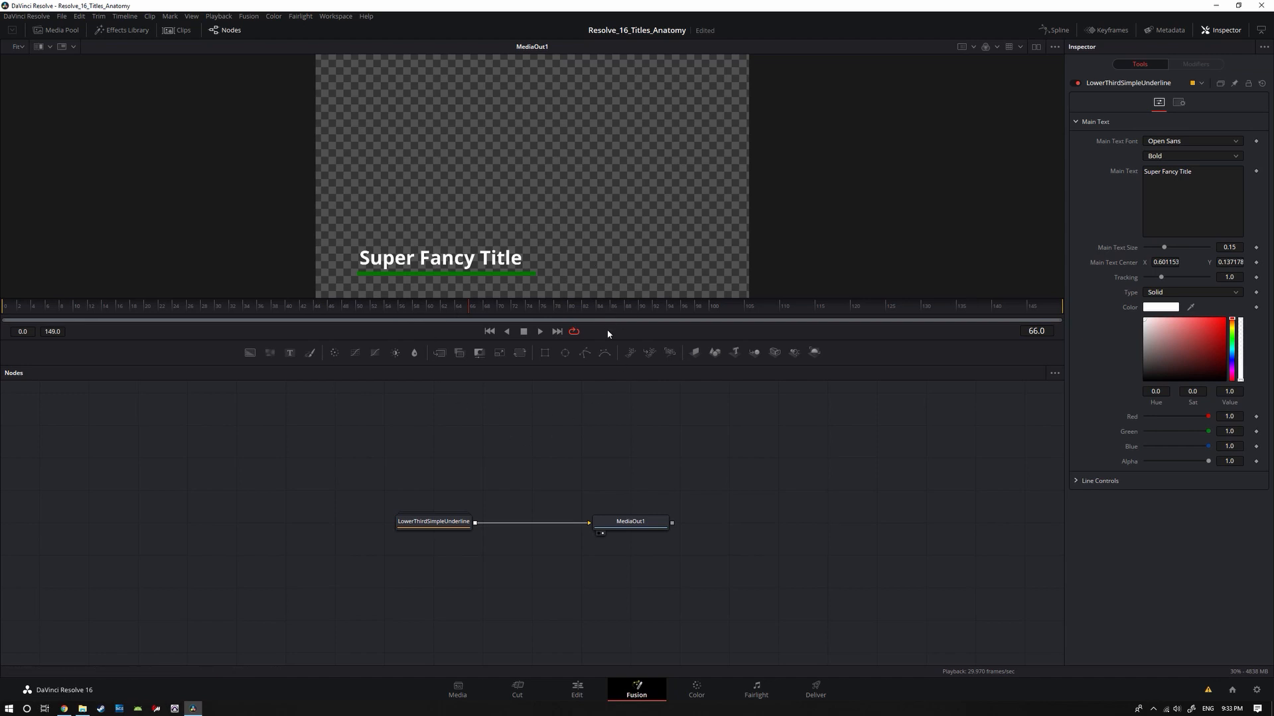
pyautogui.moveTo(620, 521); pyautogui.dragTo(1008, 528)
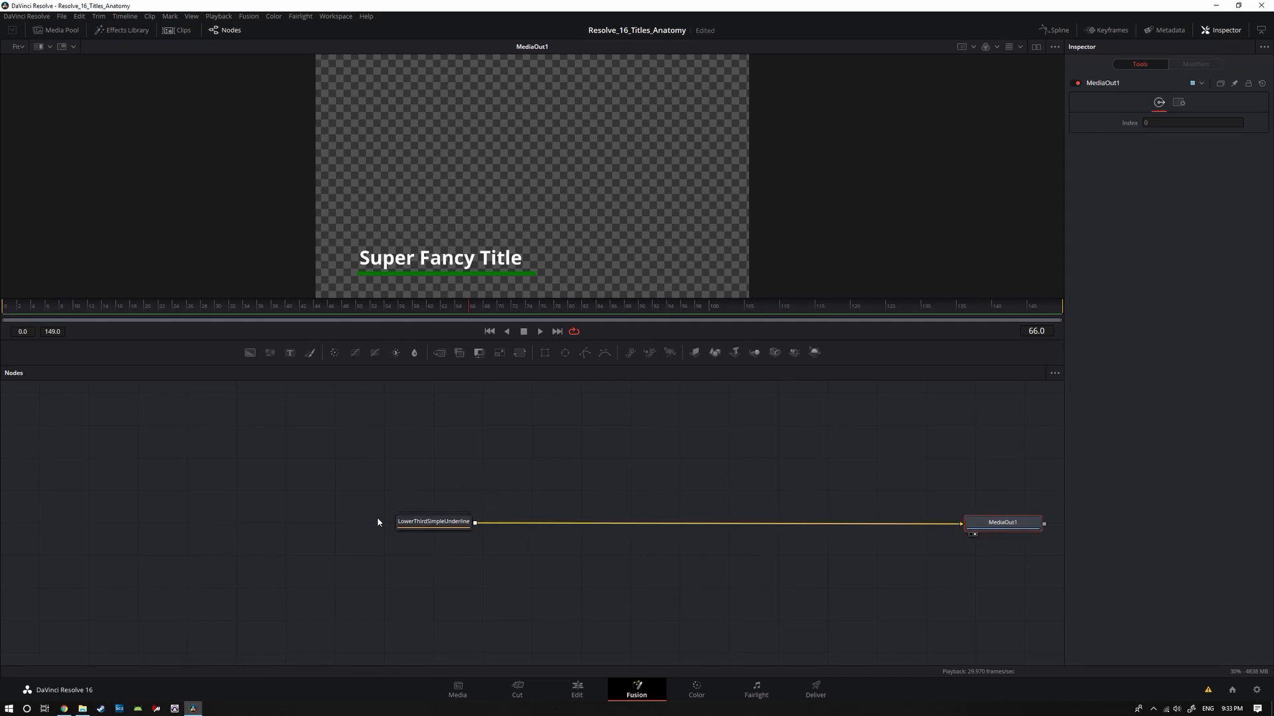
pyautogui.doubleClick(447, 523)
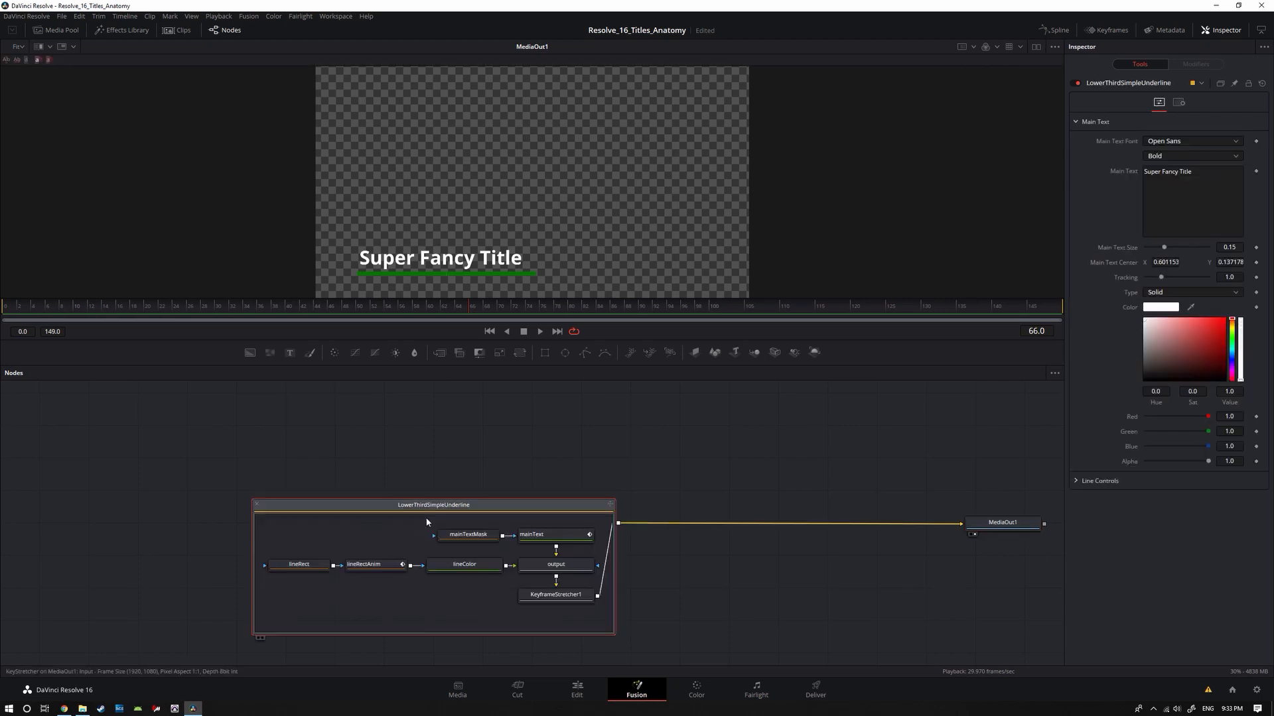
pyautogui.moveTo(444, 509); pyautogui.dragTo(239, 395)
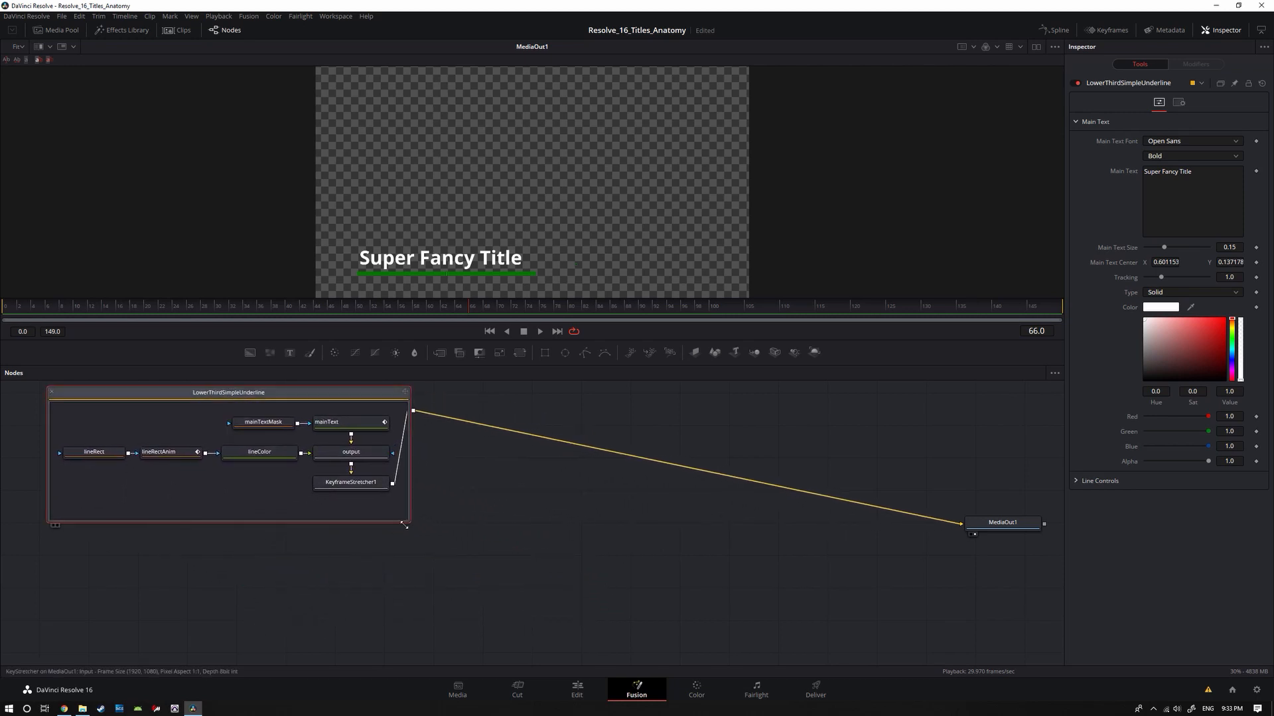
pyautogui.moveTo(405, 525); pyautogui.dragTo(507, 654)
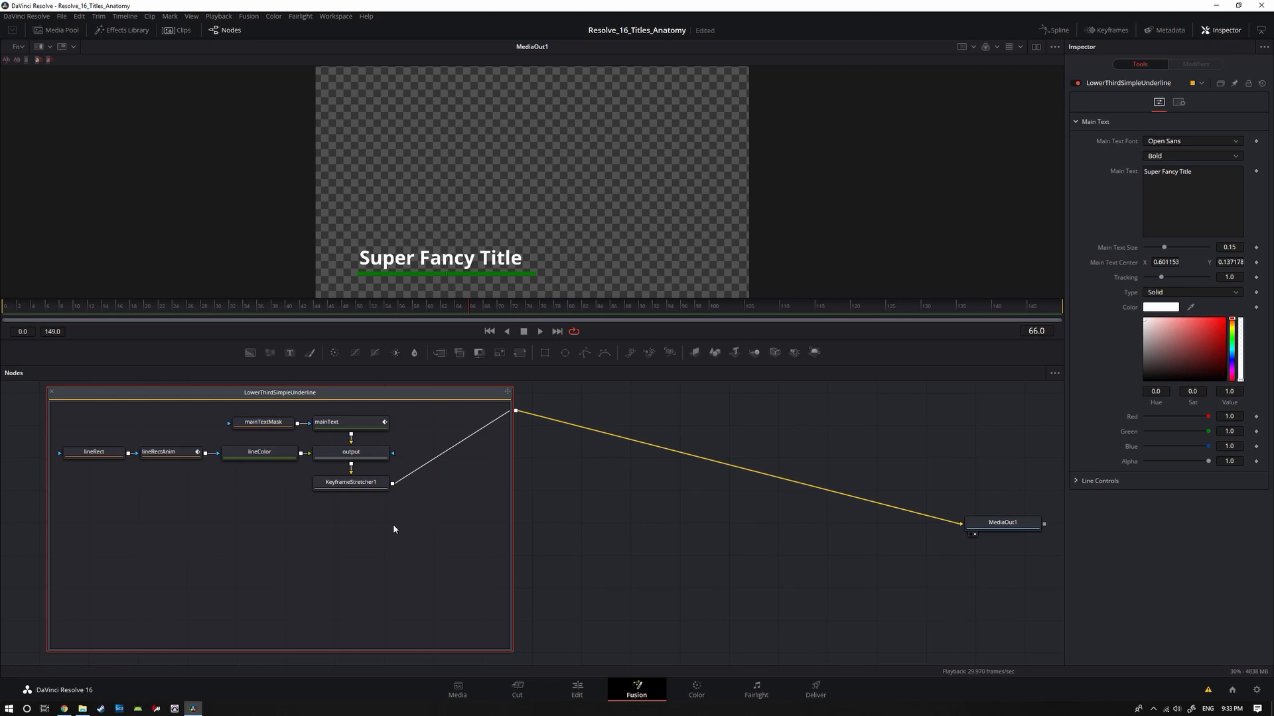
# Step: Spread out the KeyframeStretcher1, output and line nodes inside the group, and level MediaOut1 with the group's output
pyautogui.moveTo(349, 486); pyautogui.dragTo(457, 621)
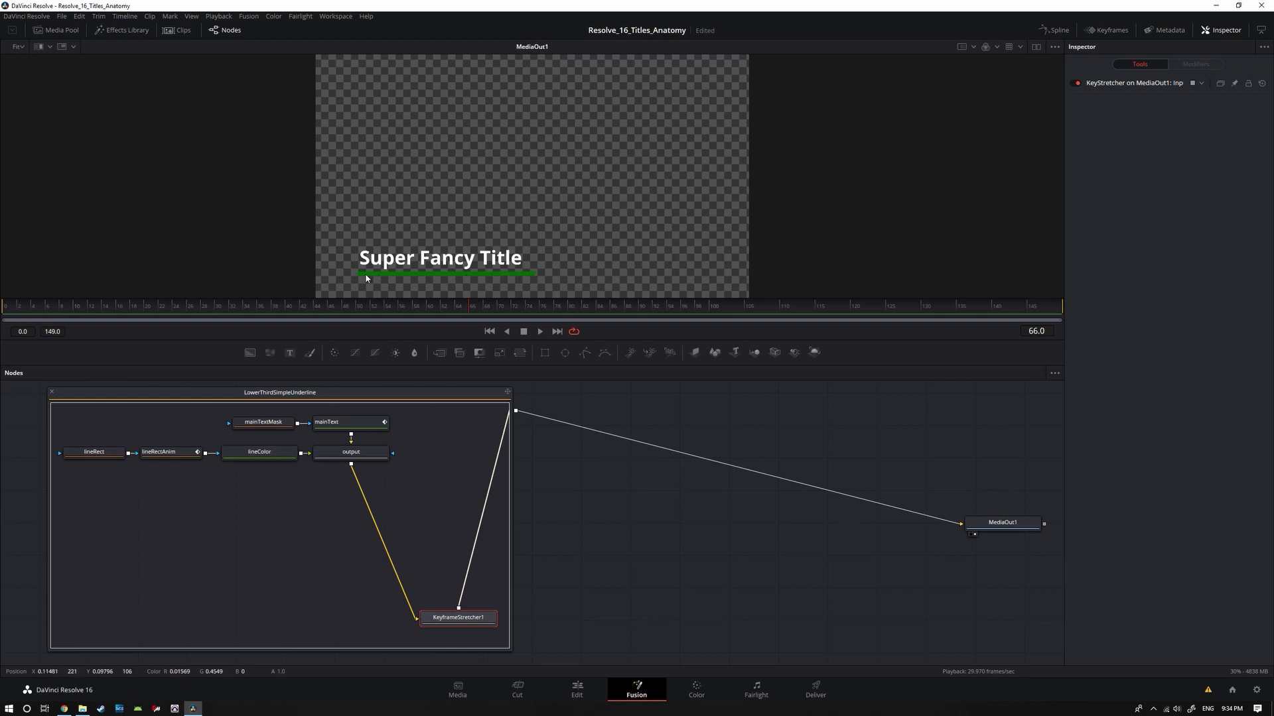
pyautogui.moveTo(353, 459); pyautogui.dragTo(402, 542)
pyautogui.moveTo(306, 445); pyautogui.dragTo(108, 592)
pyautogui.click(234, 485)
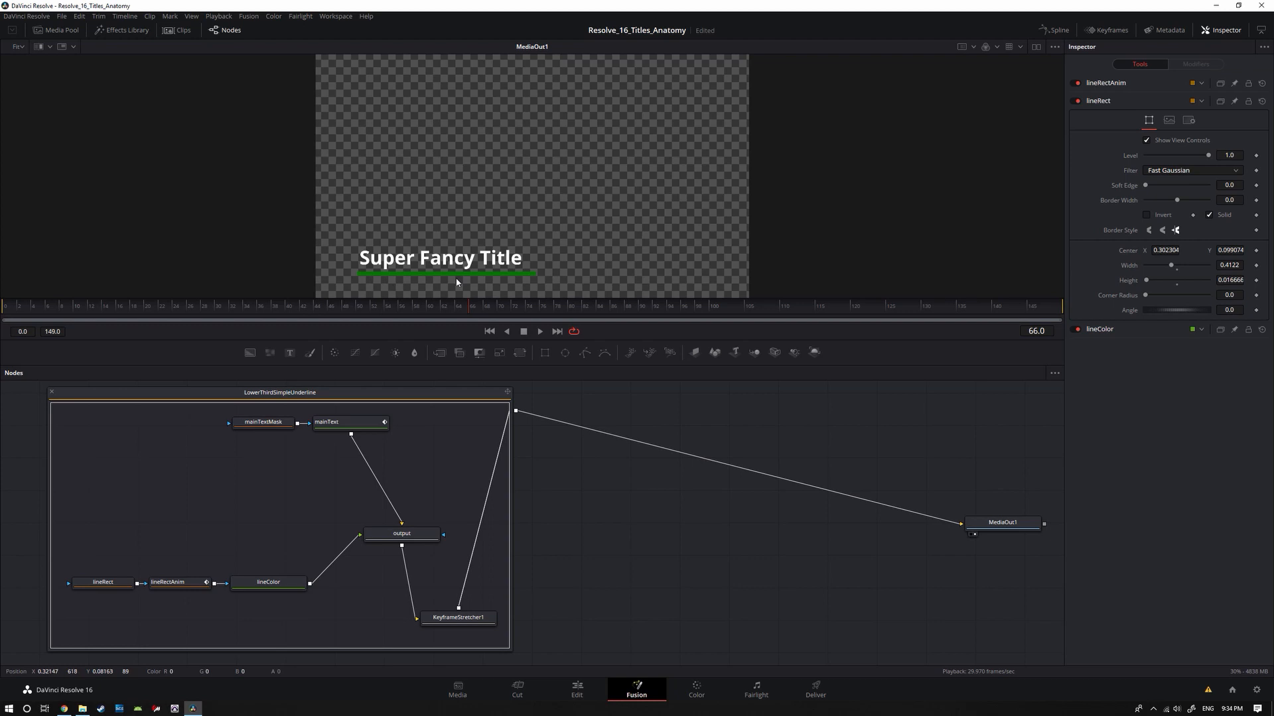
pyautogui.moveTo(1004, 522); pyautogui.dragTo(1004, 409)
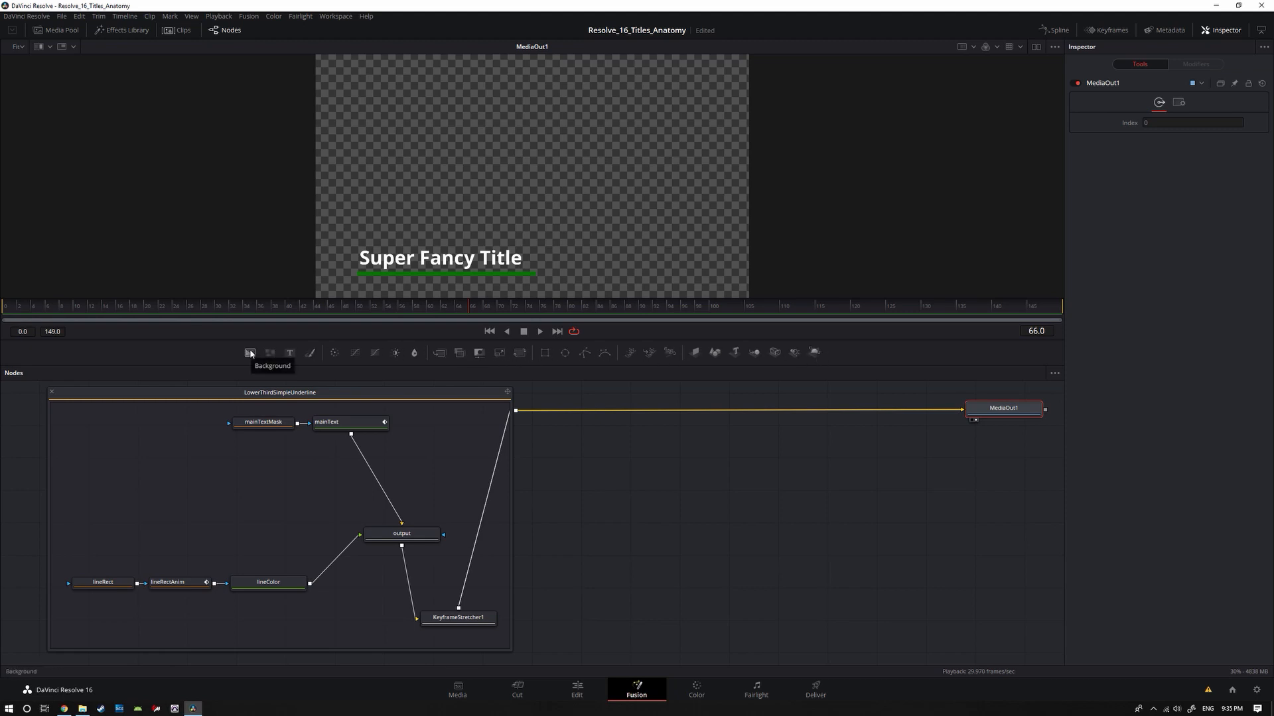
pyautogui.rightClick(565, 460)
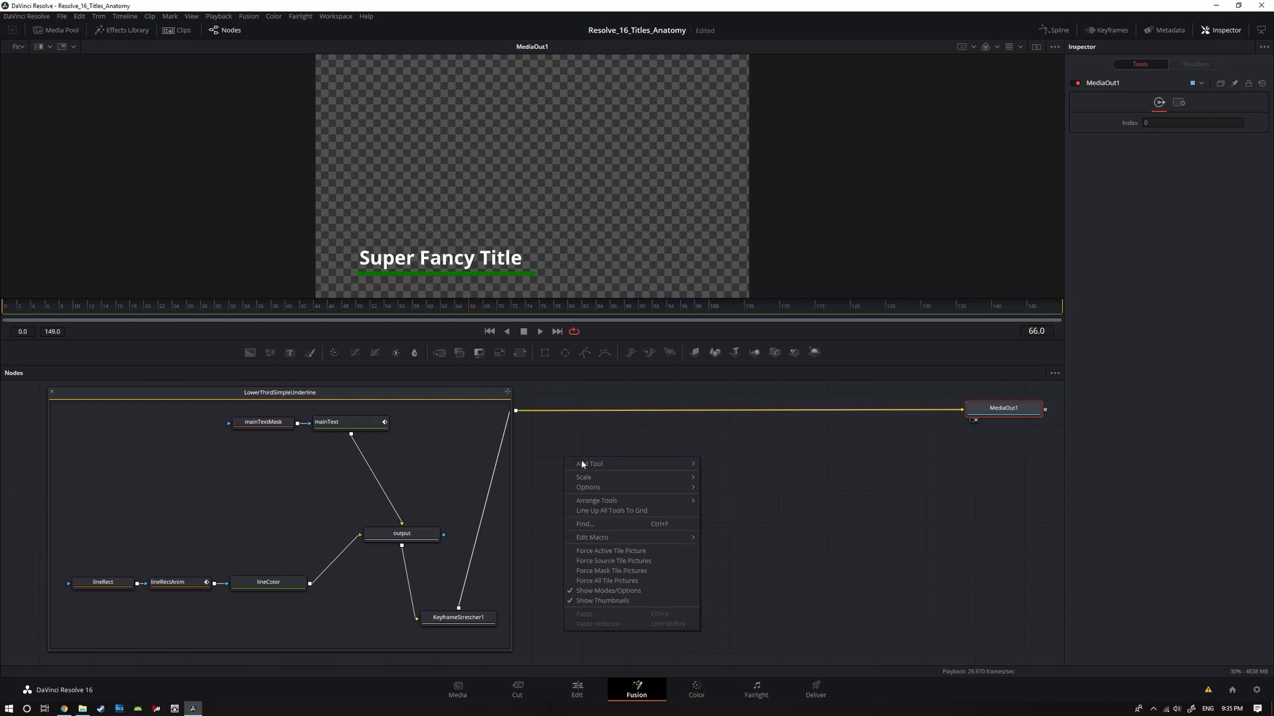
pyautogui.moveTo(664, 464)
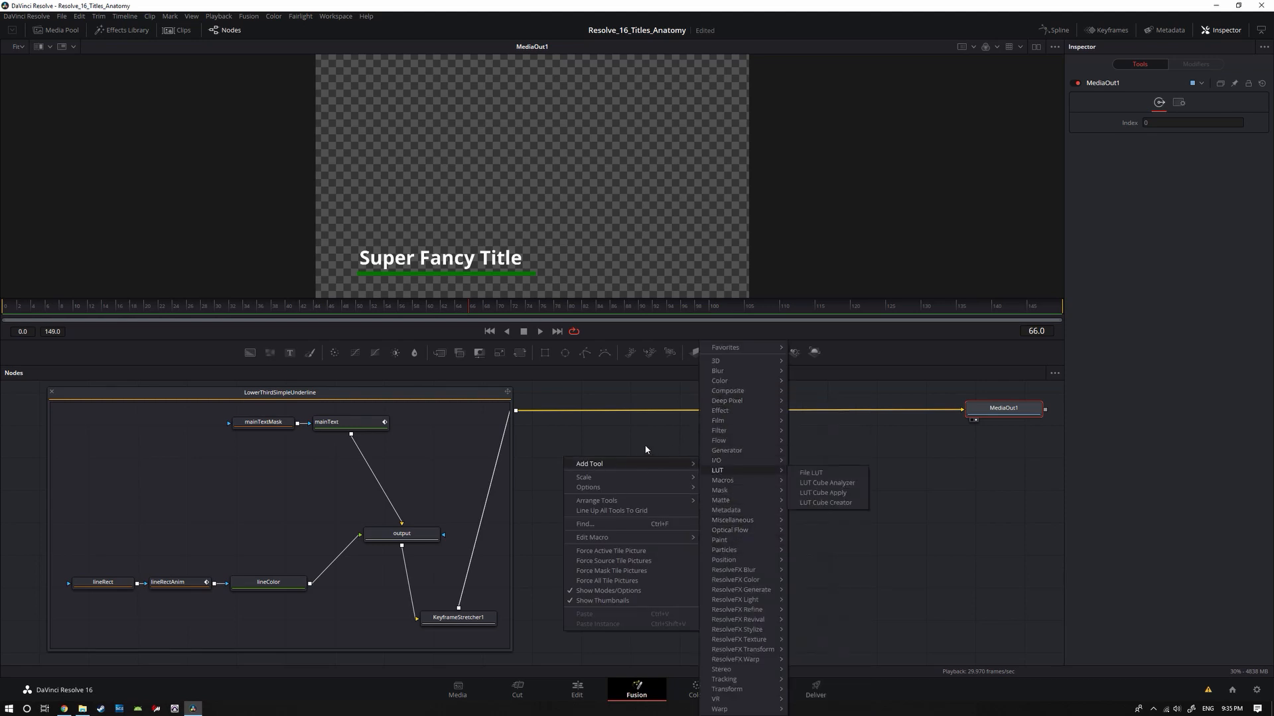
pyautogui.click(603, 433)
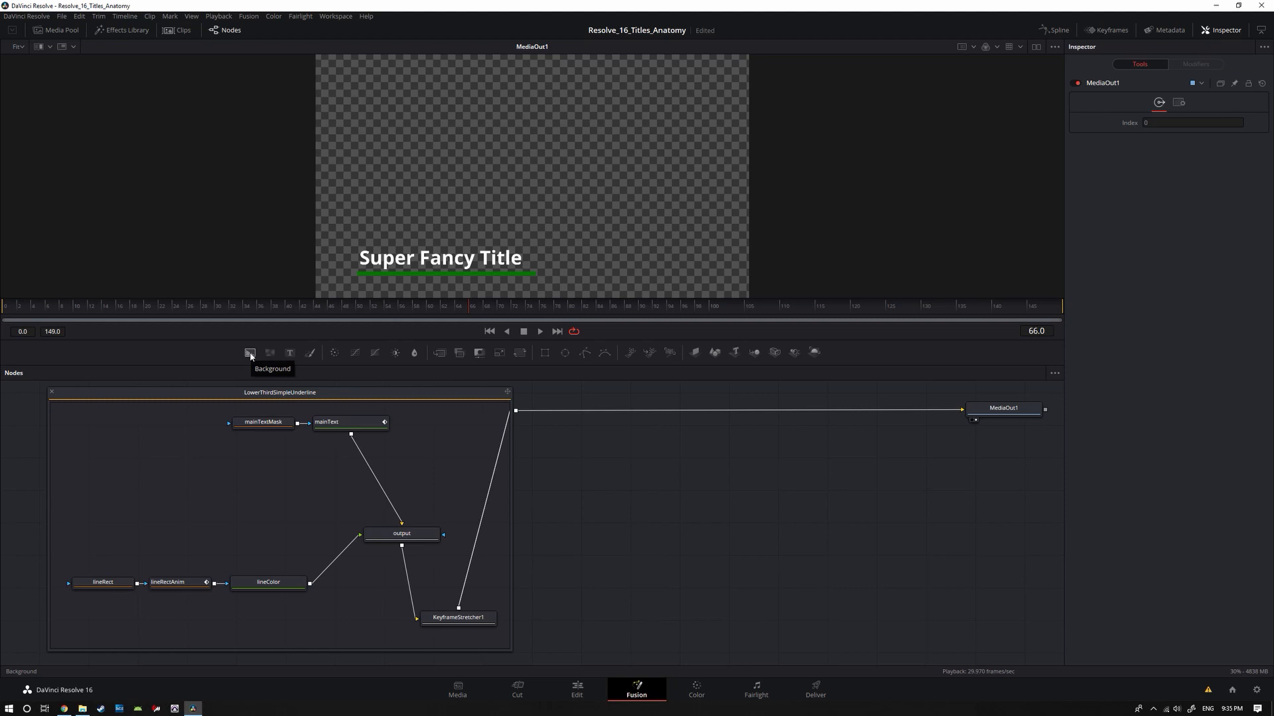
# Step: Add a Background node in the empty area below MediaOut1 and set its color to red
pyautogui.moveTo(250, 353); pyautogui.dragTo(810, 575)
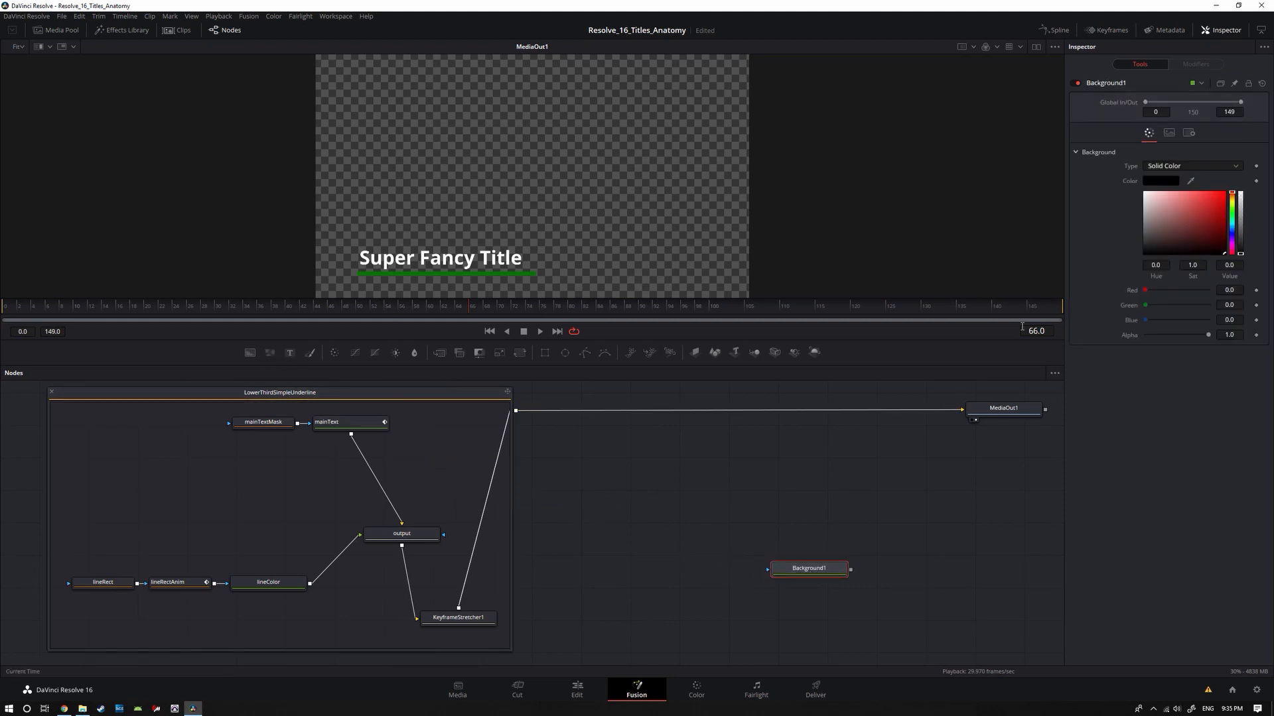
pyautogui.moveTo(1203, 214); pyautogui.dragTo(1226, 190)
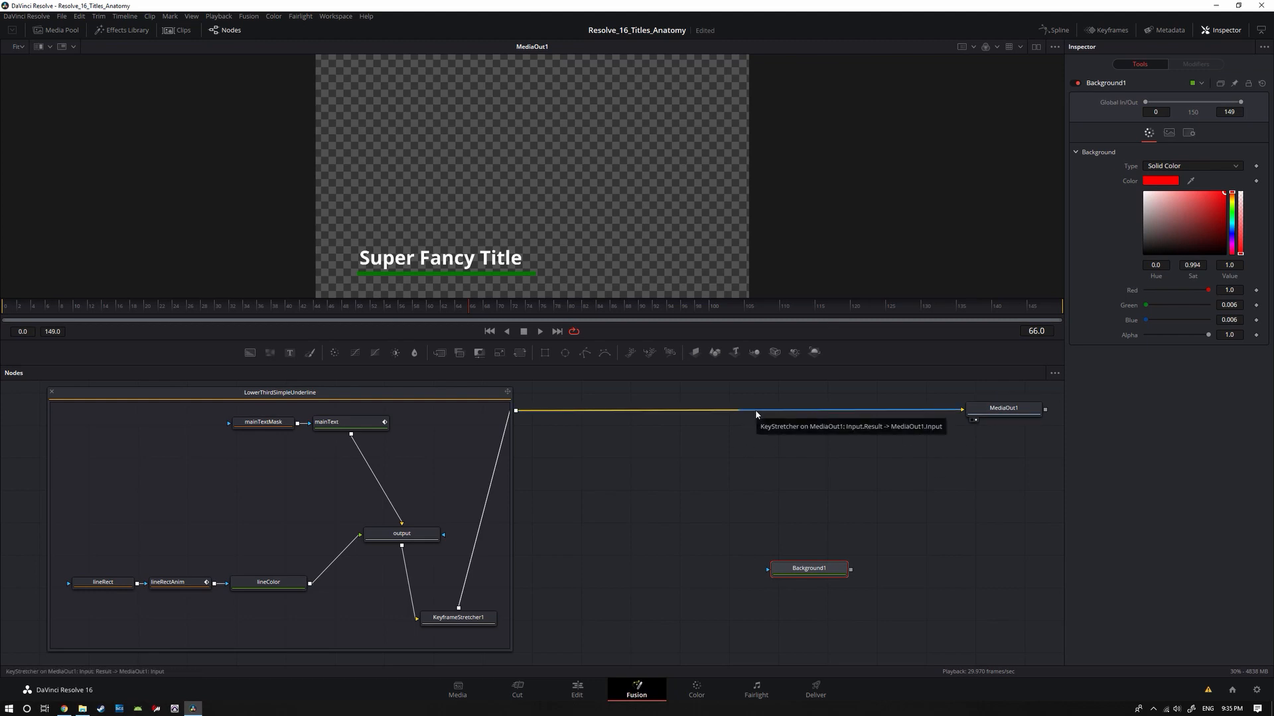
# Step: Disconnect the title group from MediaOut1 and connect the red Background node's output to MediaOut1 instead
pyautogui.moveTo(755, 408); pyautogui.dragTo(943, 429)
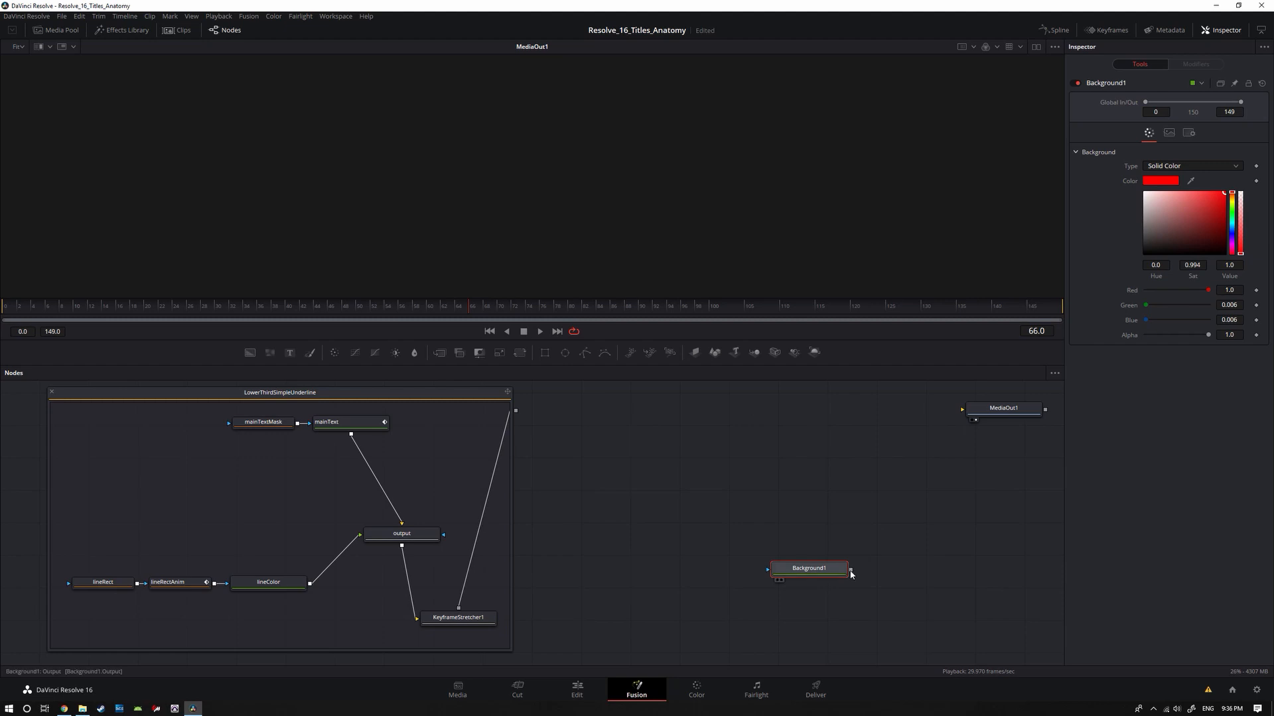
pyautogui.moveTo(851, 570); pyautogui.dragTo(1005, 410)
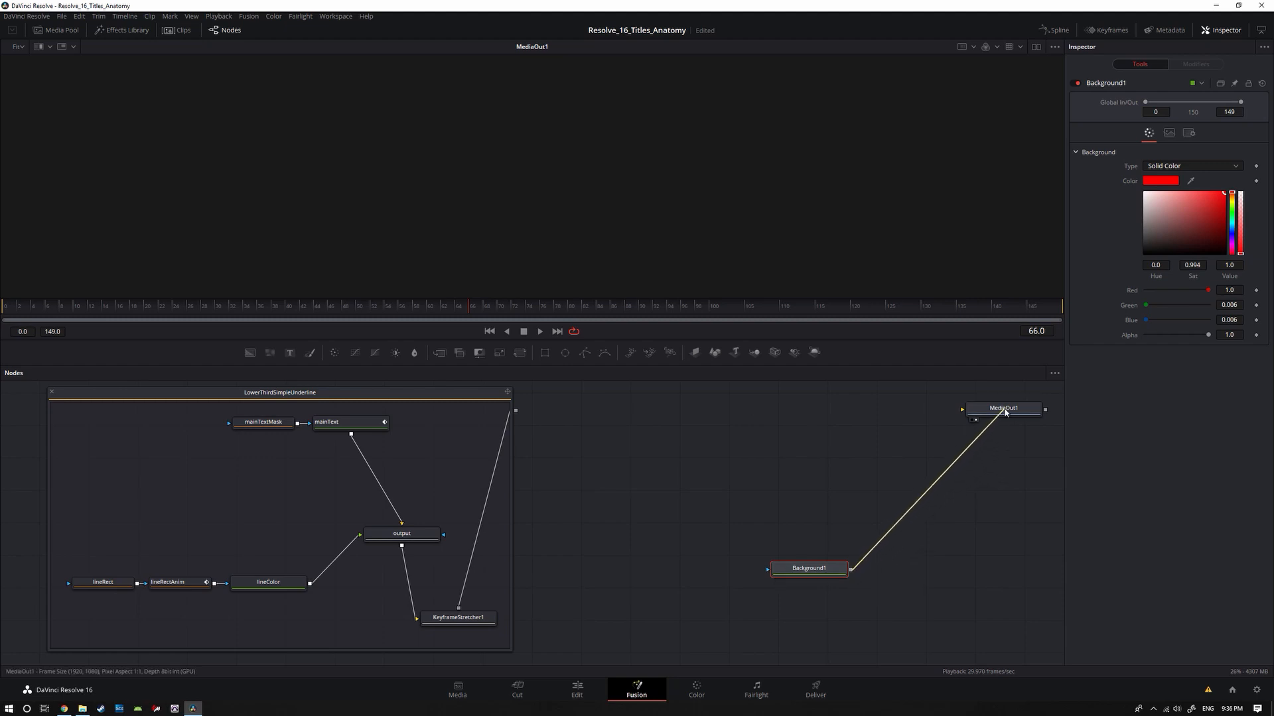
pyautogui.moveTo(1004, 410); pyautogui.dragTo(1004, 410)
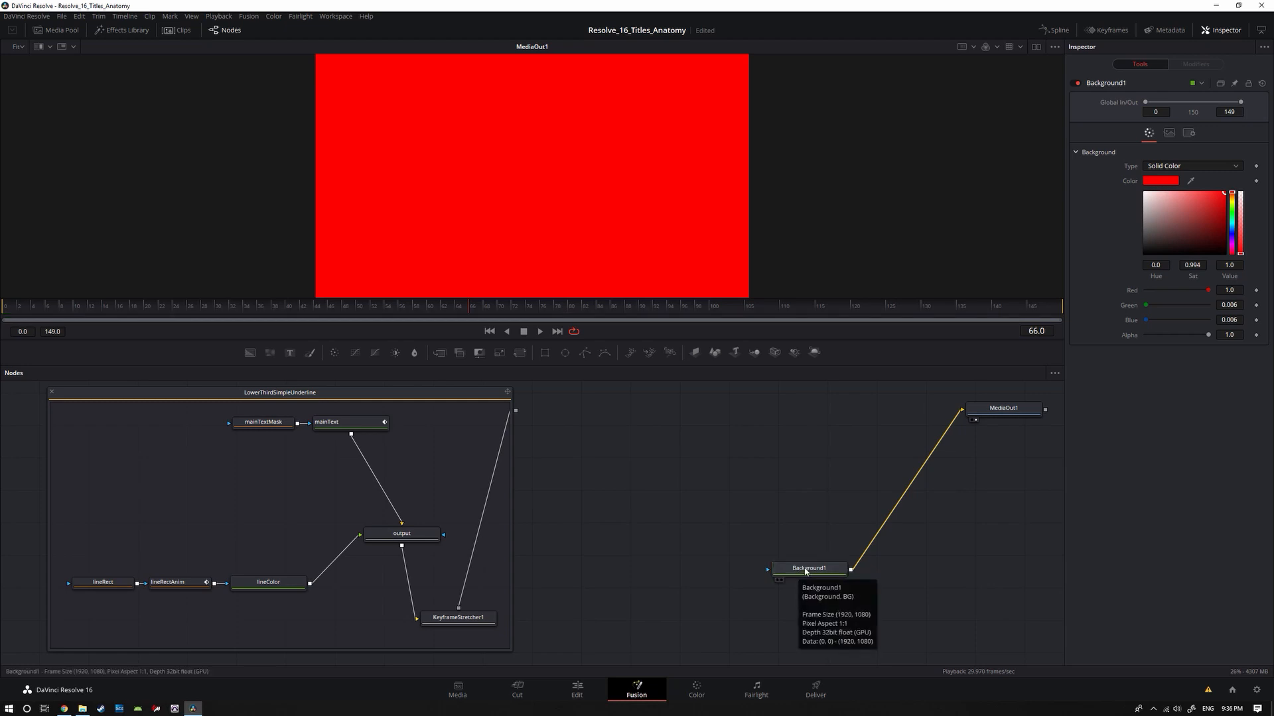
# Step: Rename the red Background node feeding MediaOut1 to lineColor2
pyautogui.click(798, 543)
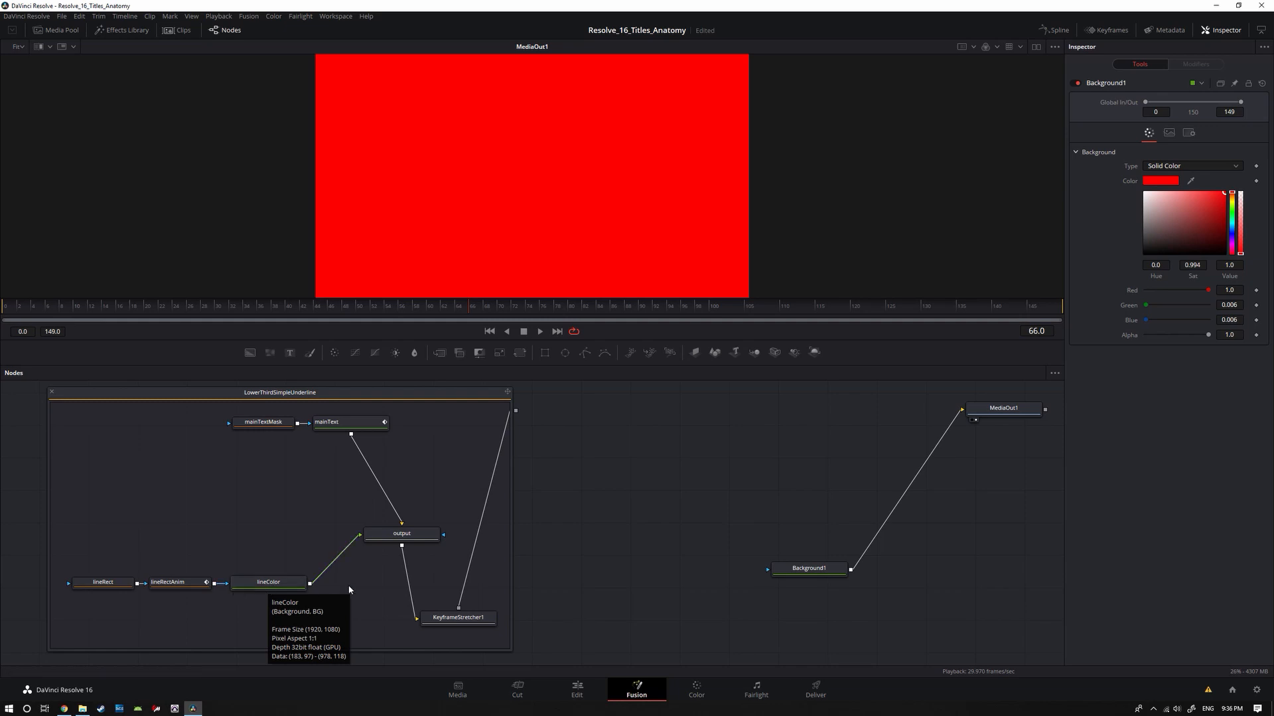
pyautogui.click(810, 569)
pyautogui.rightClick(812, 572)
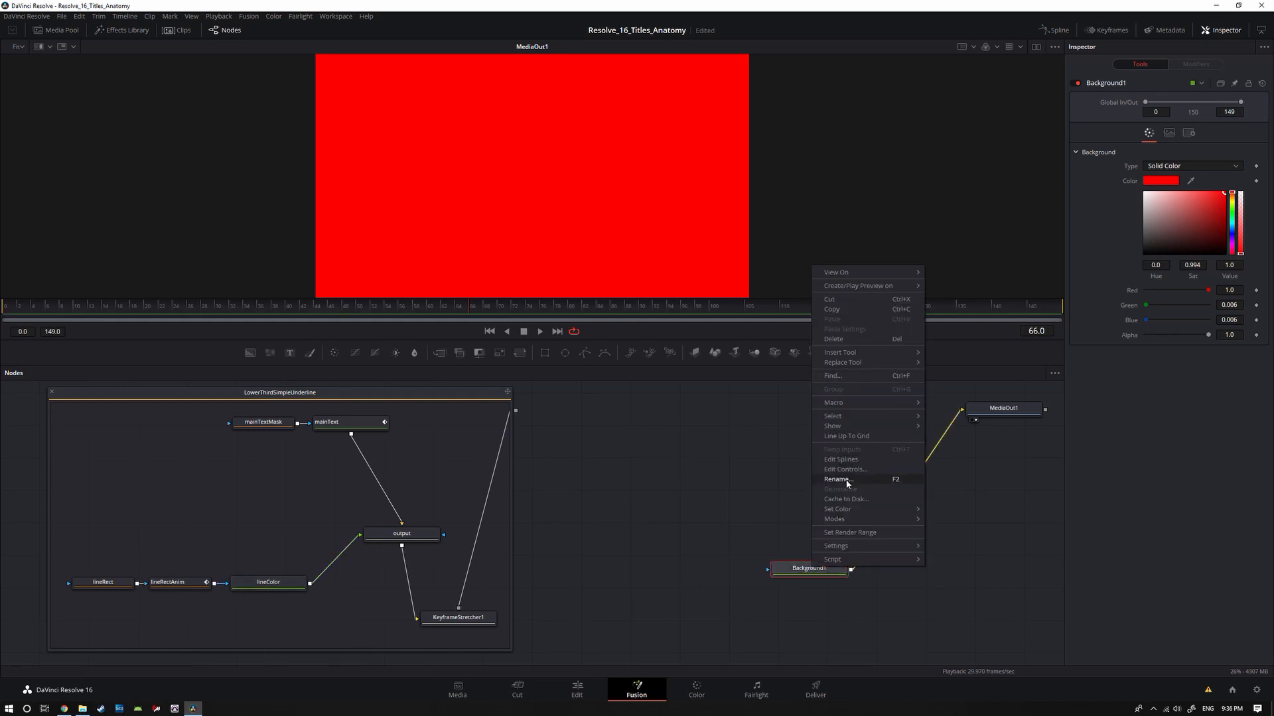
pyautogui.click(838, 479)
pyautogui.write('lineColo')
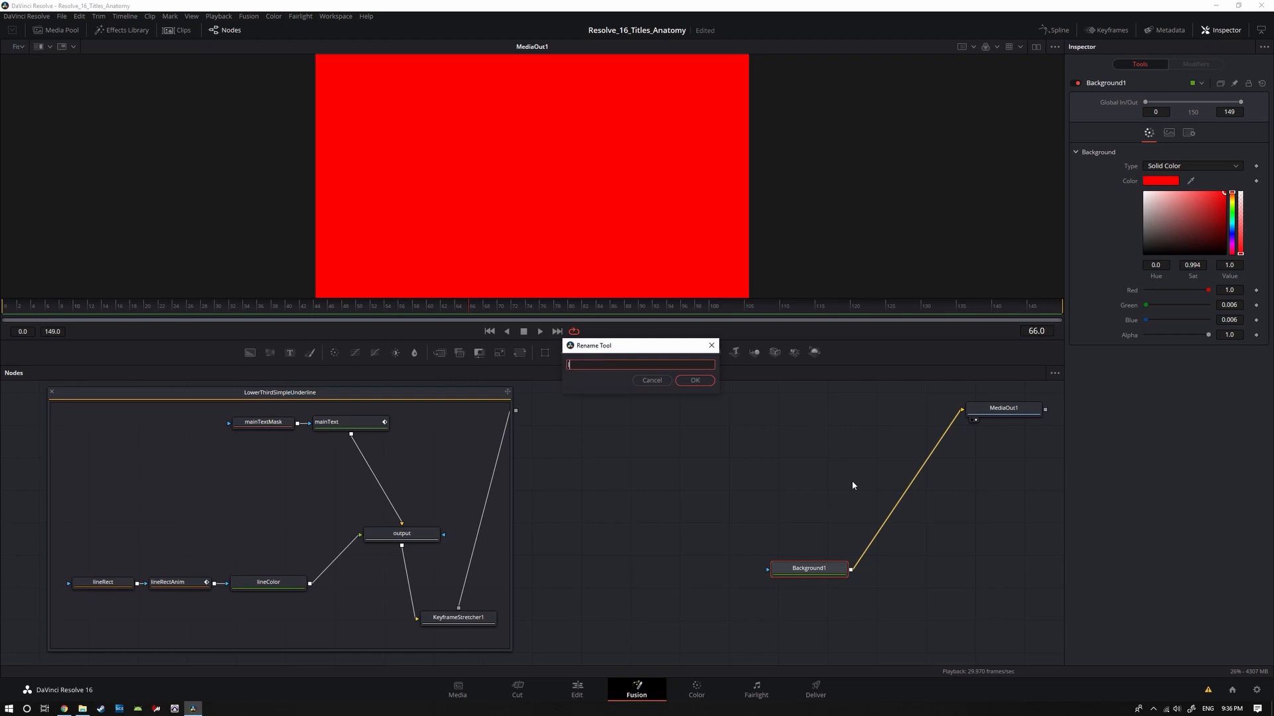
pyautogui.write('r2')
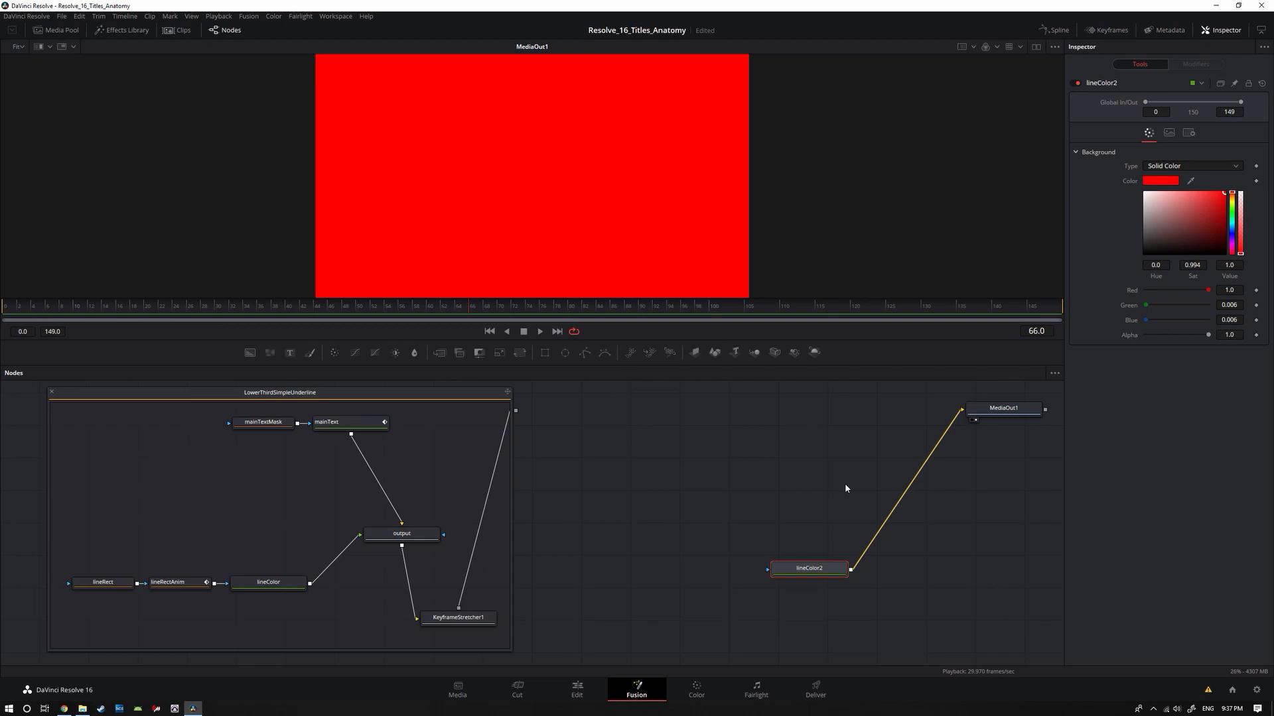
pyautogui.click(694, 557)
pyautogui.click(784, 566)
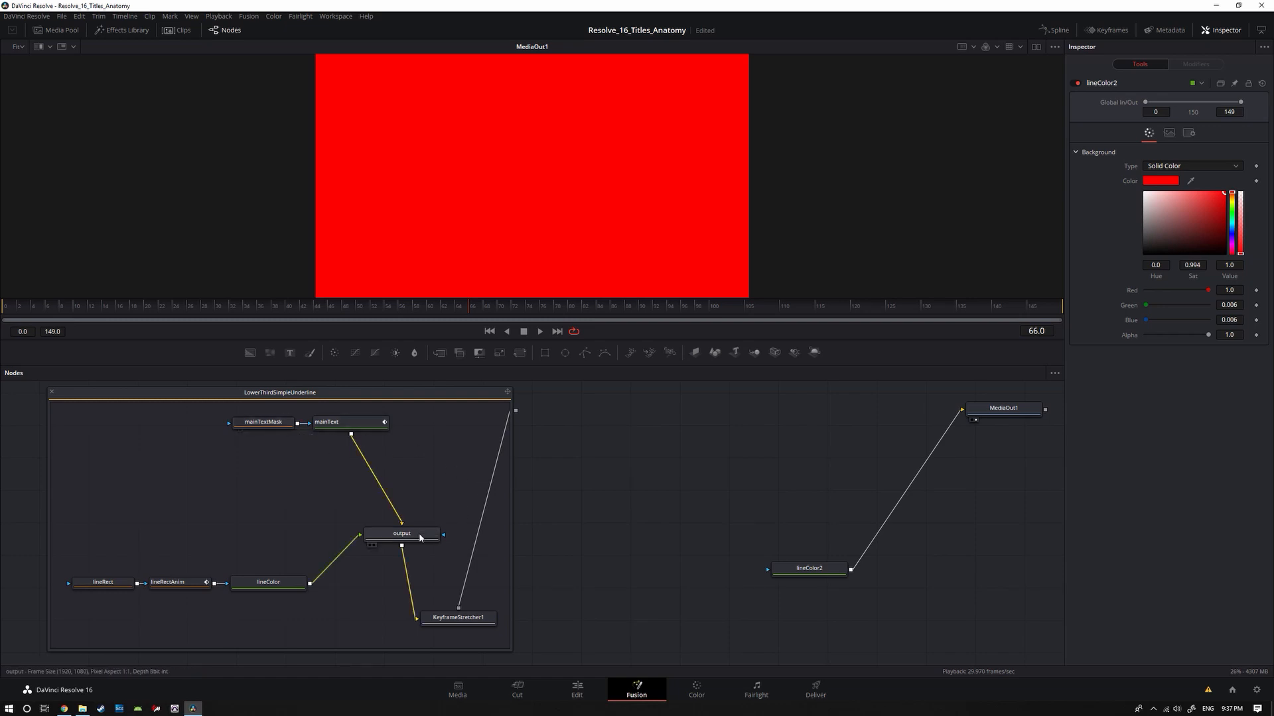
# Step: Add a Rectangle mask shaped as a thin bar, about 0.53 wide and 0.03 high, and connect it to lineColor2
pyautogui.moveTo(420, 538)
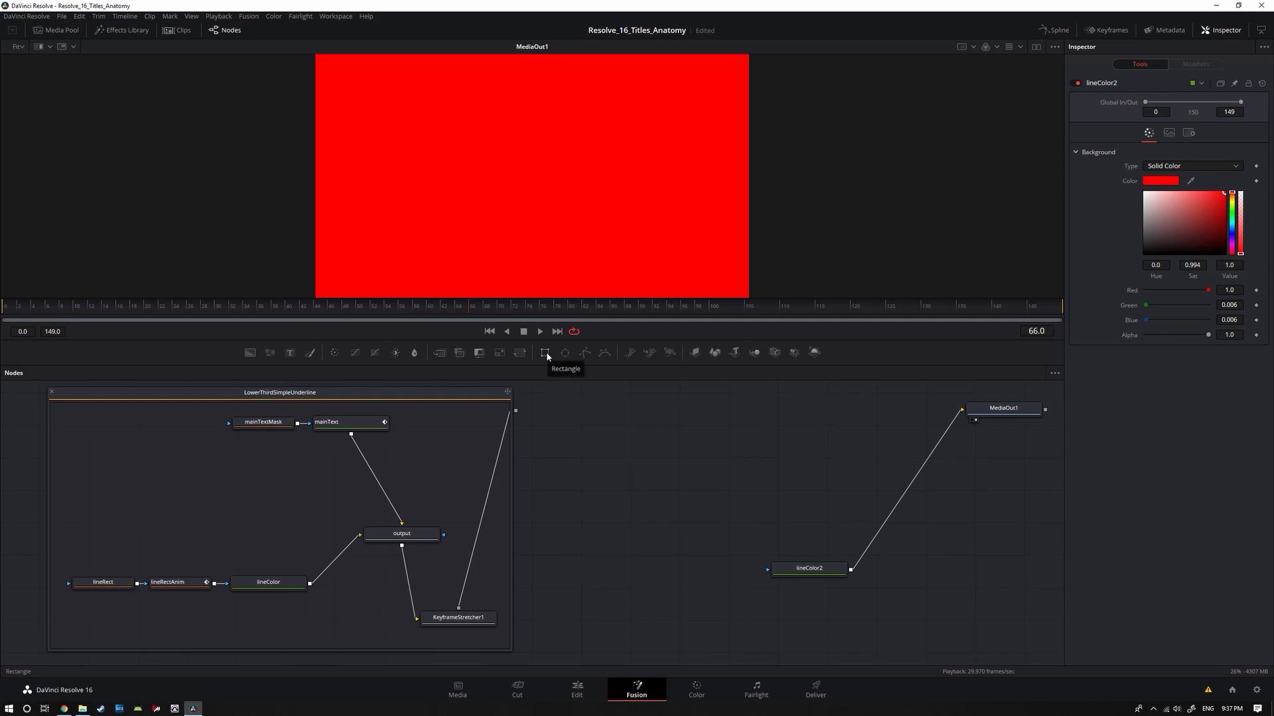
pyautogui.moveTo(546, 352); pyautogui.dragTo(682, 575)
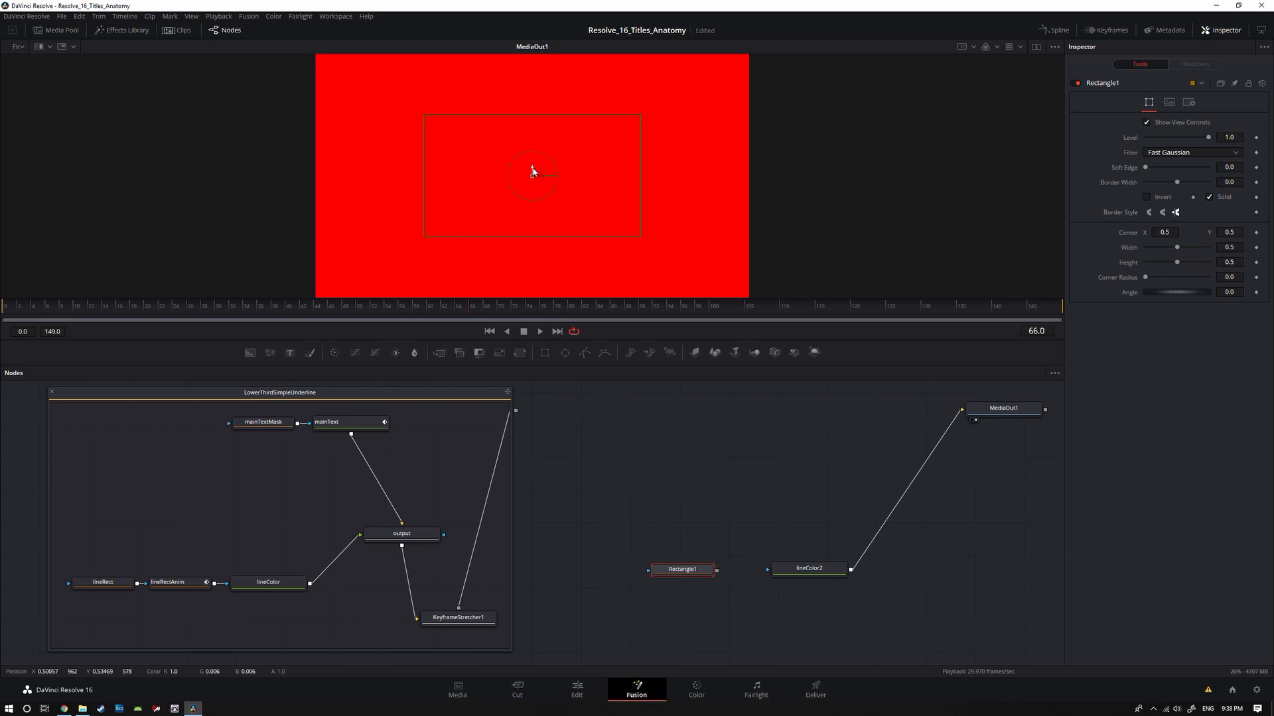
pyautogui.moveTo(535, 130); pyautogui.dragTo(546, 180)
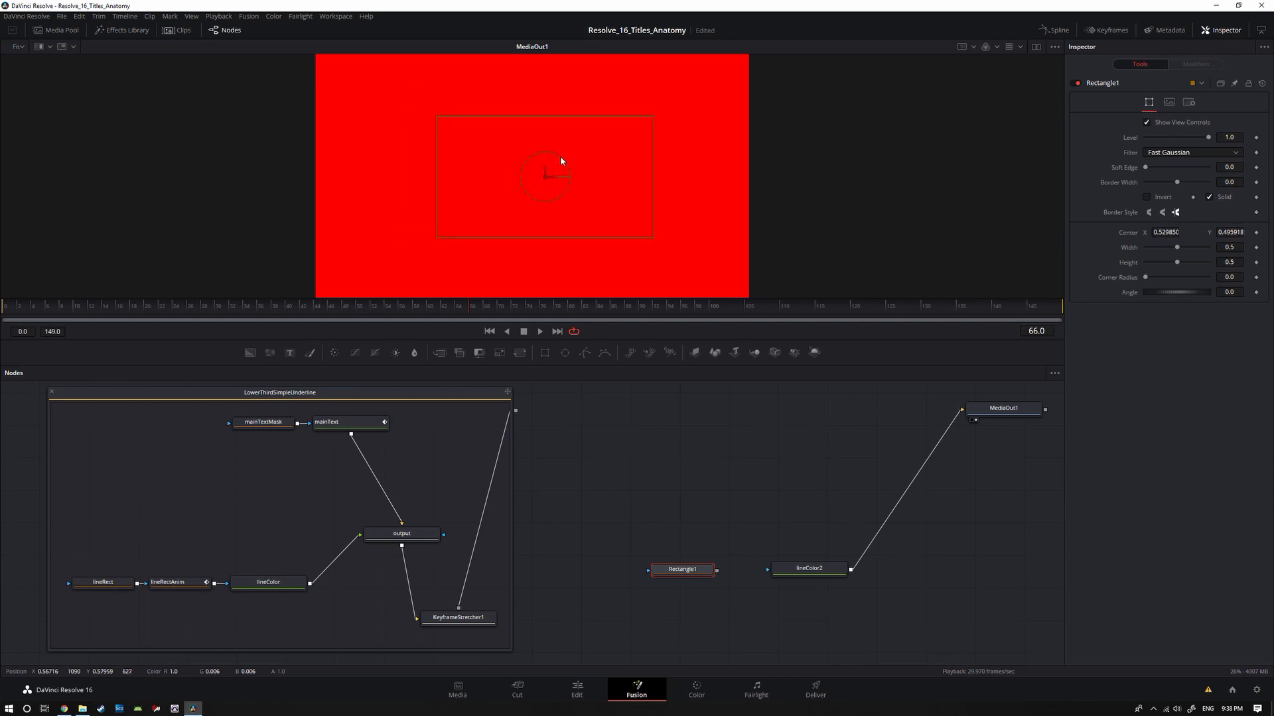
pyautogui.moveTo(561, 165); pyautogui.dragTo(617, 167)
pyautogui.moveTo(637, 117); pyautogui.dragTo(659, 180)
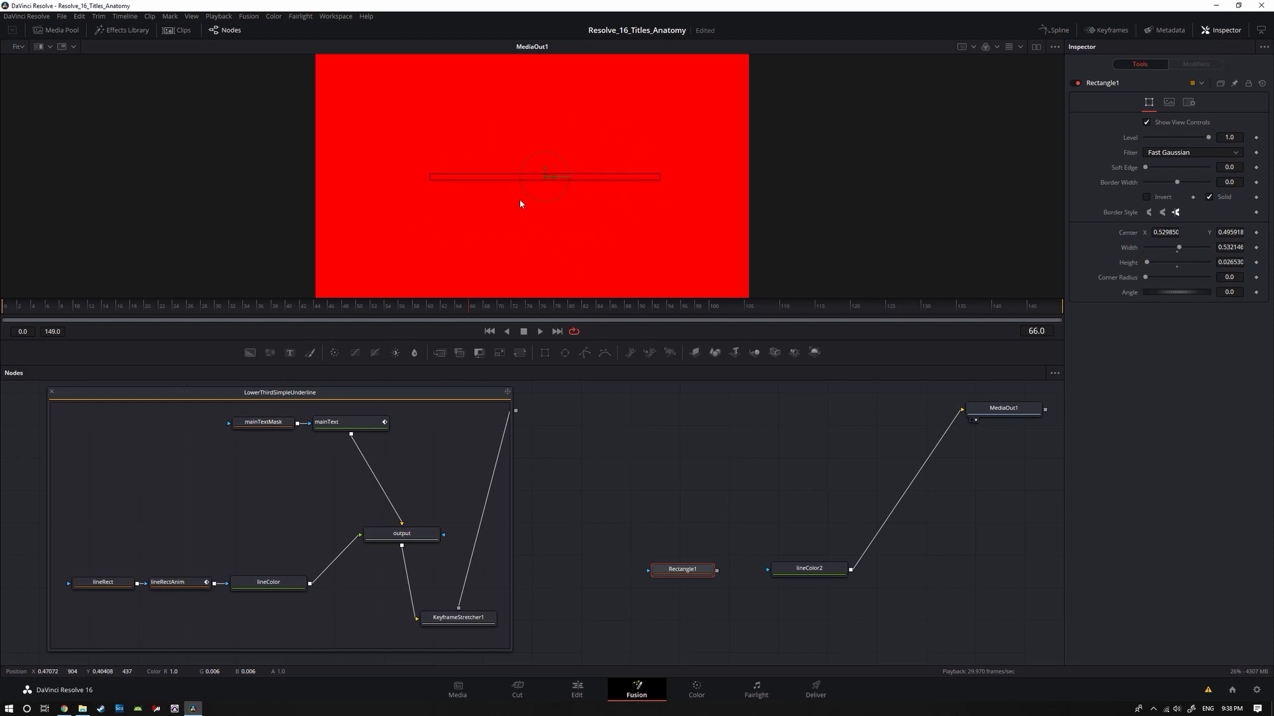
pyautogui.moveTo(717, 573); pyautogui.dragTo(789, 575)
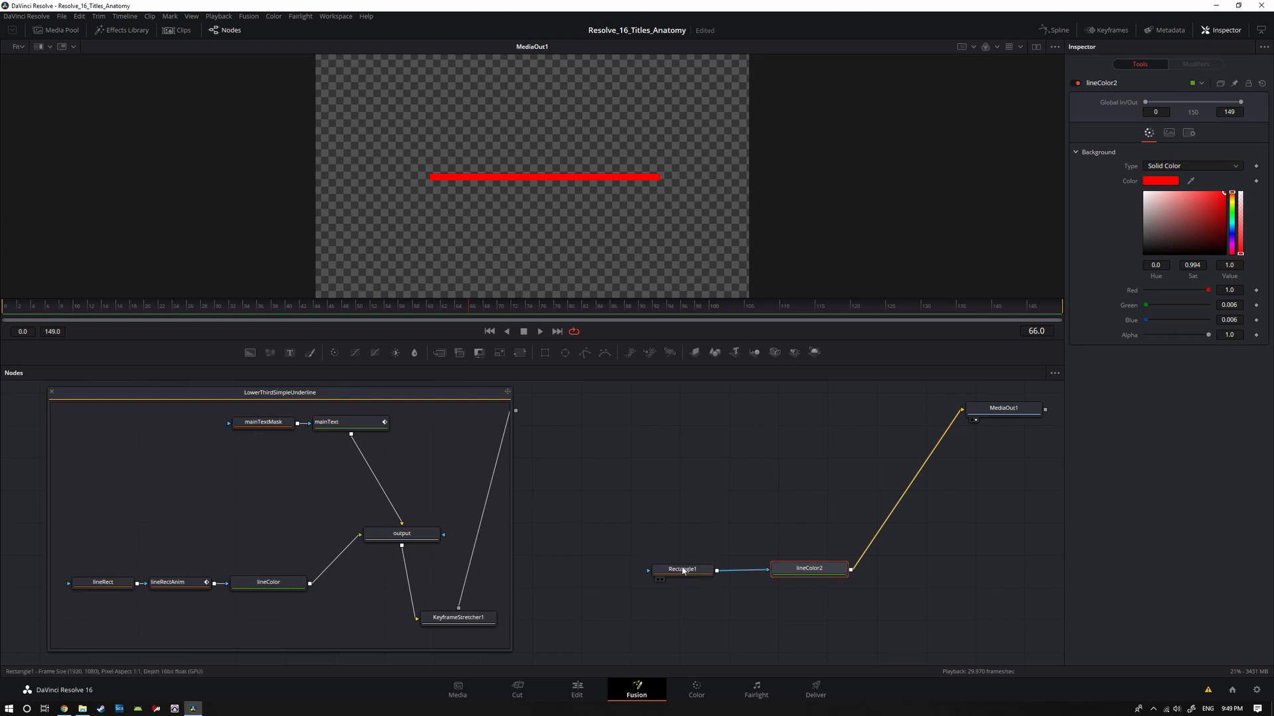
# Step: Rename the Rectangle node connected to lineColor2 as lineRect2
pyautogui.moveTo(683, 570)
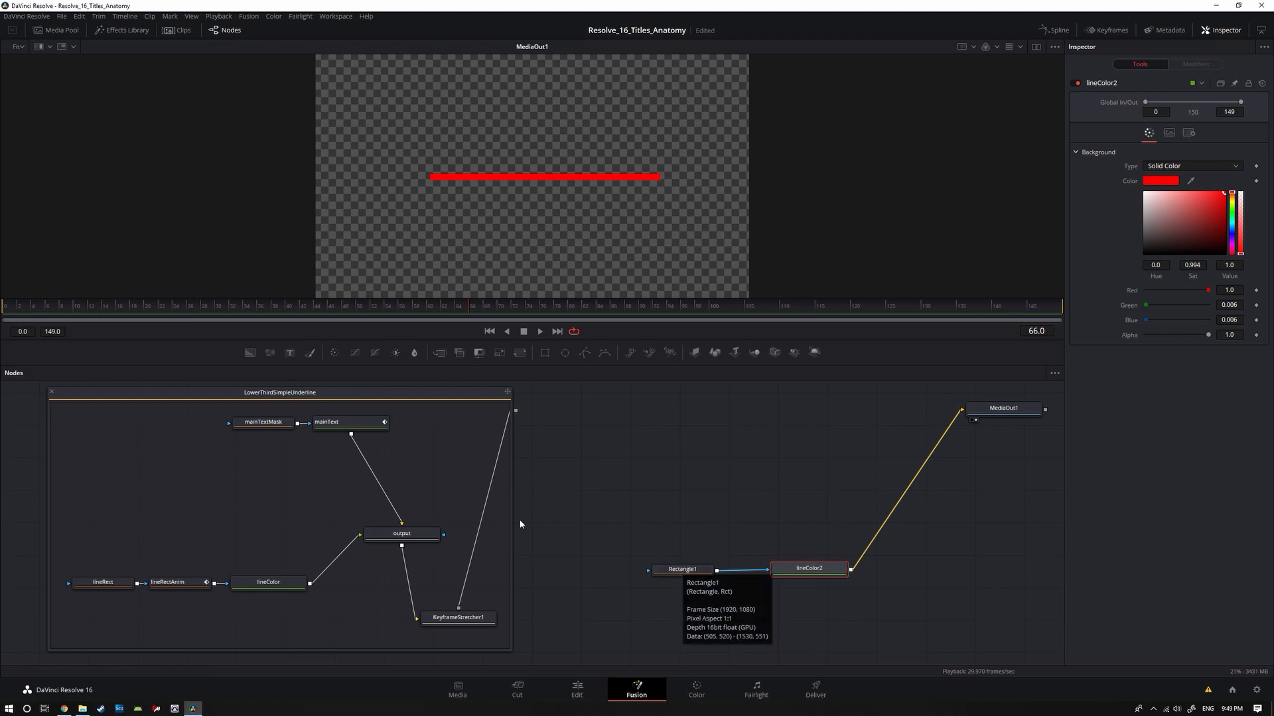
pyautogui.moveTo(99, 586)
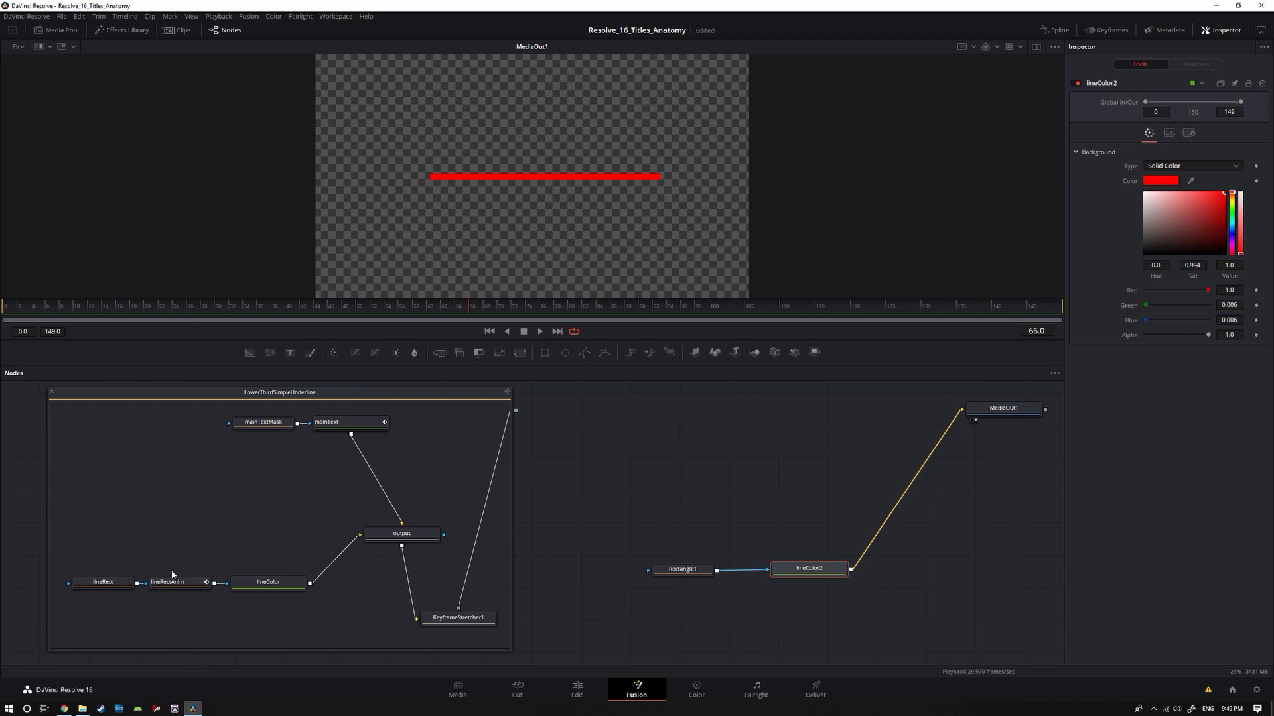
pyautogui.moveTo(168, 587)
pyautogui.click(683, 571)
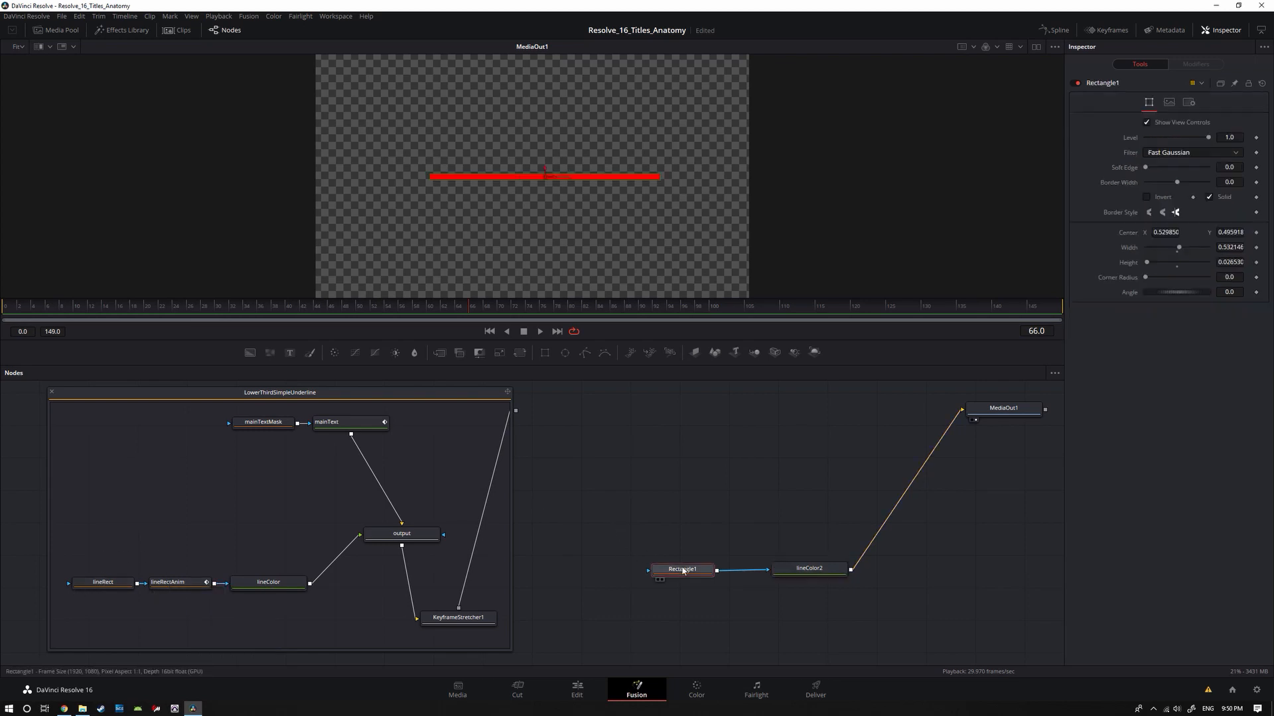
pyautogui.press('F2')
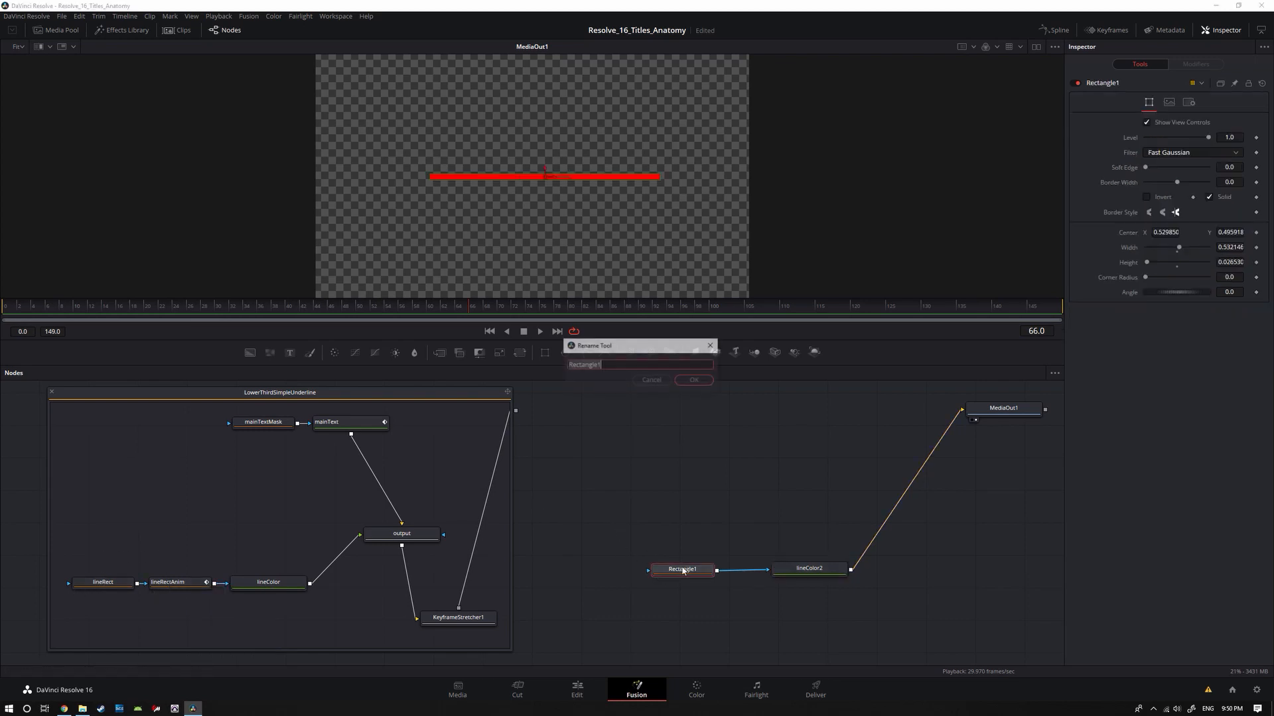
pyautogui.write('line')
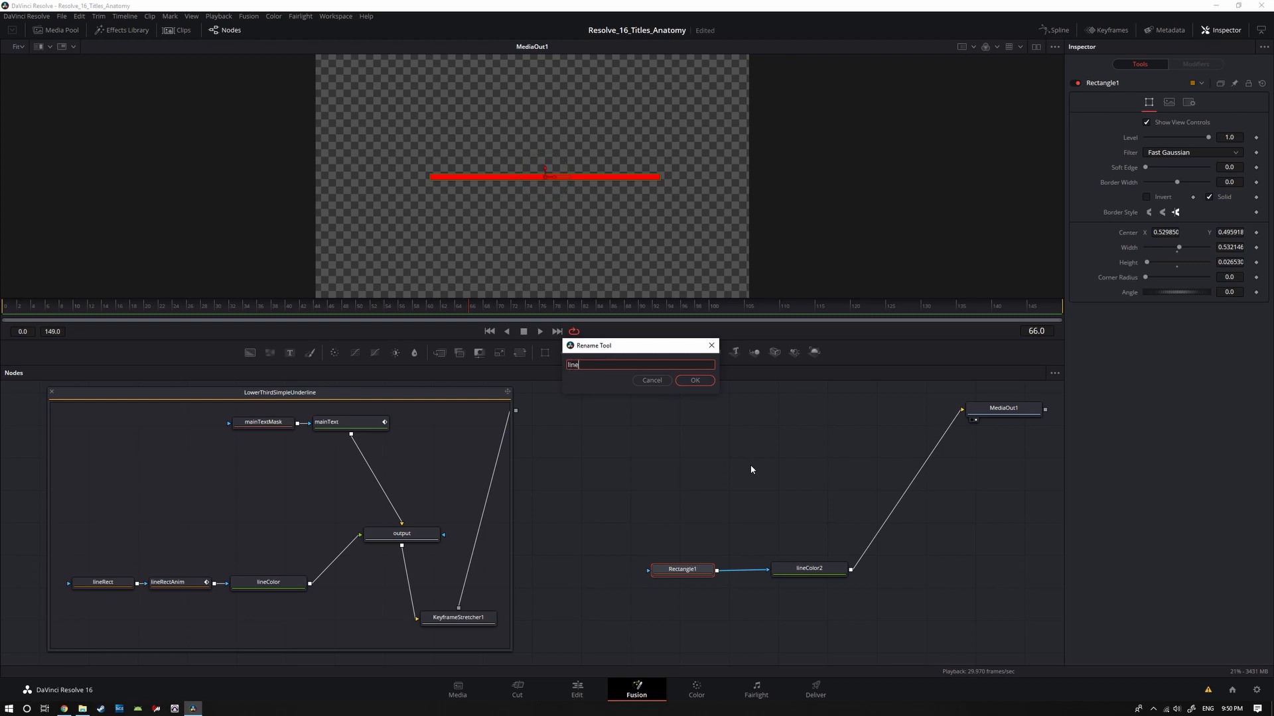
pyautogui.write('Rect2')
pyautogui.press('Return')
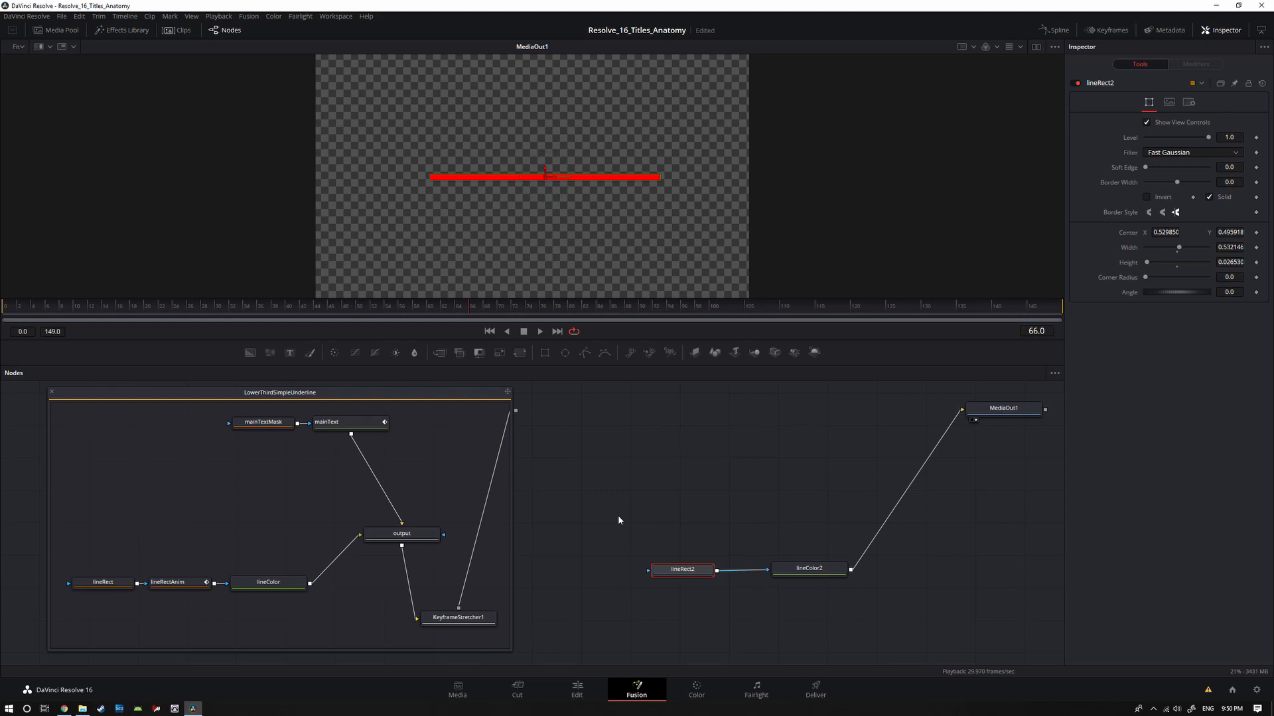
# Step: Move lineRect2 and lineColor2 further down the node graph and disconnect lineColor2 from MediaOut1
pyautogui.moveTo(612, 520); pyautogui.dragTo(838, 630)
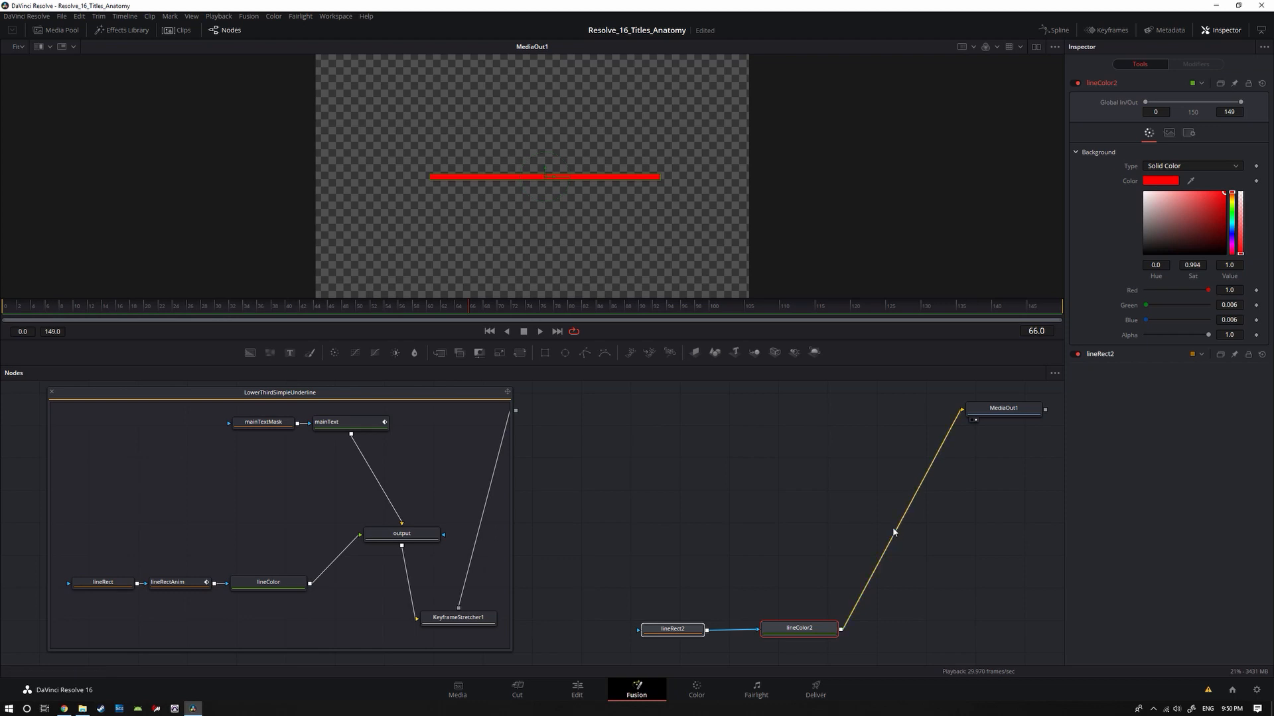
pyautogui.click(893, 531)
pyautogui.press('Delete')
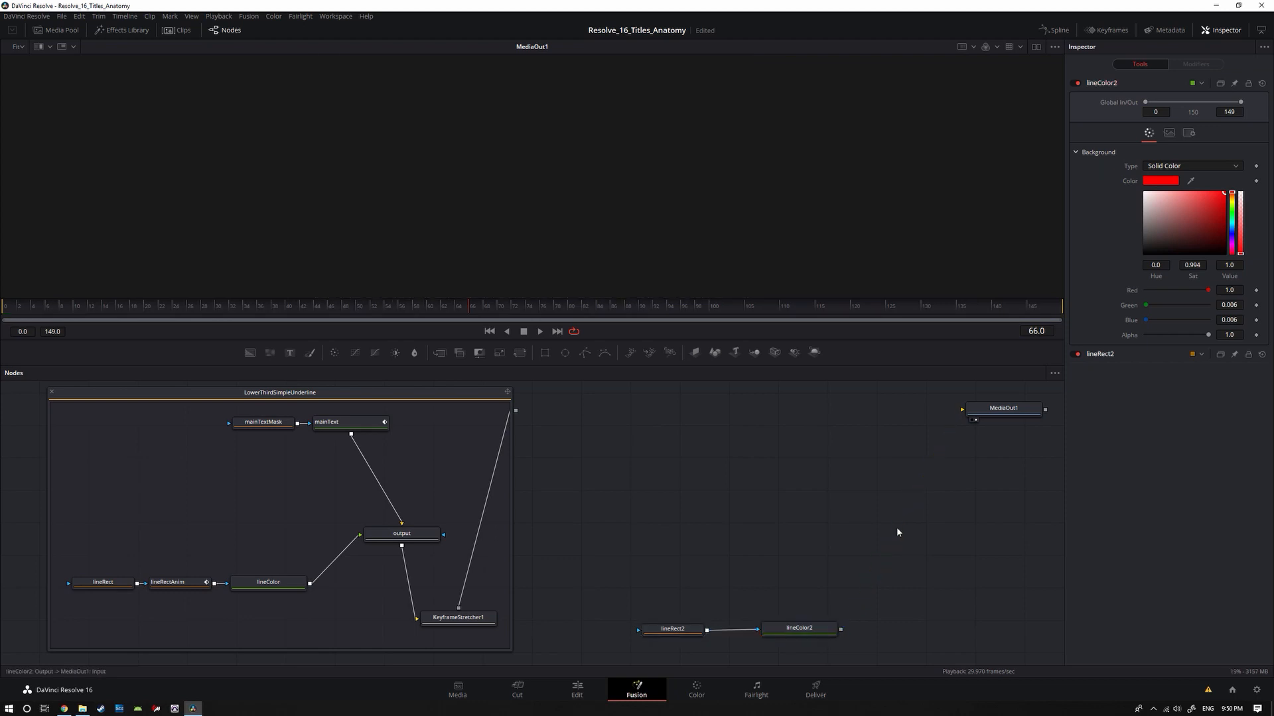
# Step: Add a Background and two Rectangle nodes in the empty area beside MediaOut1, lined up as Rectangle1, Rectangle2, Background1
pyautogui.moveTo(258, 357); pyautogui.dragTo(829, 454)
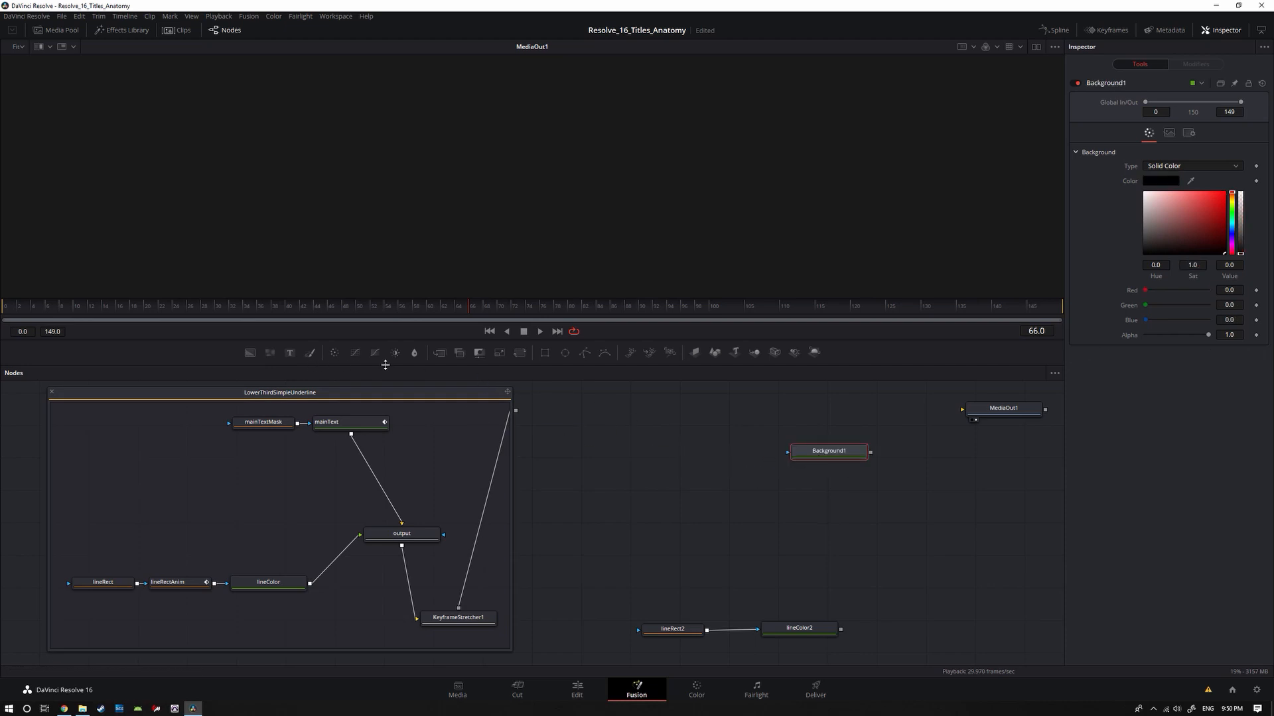
pyautogui.moveTo(829, 455); pyautogui.dragTo(845, 433)
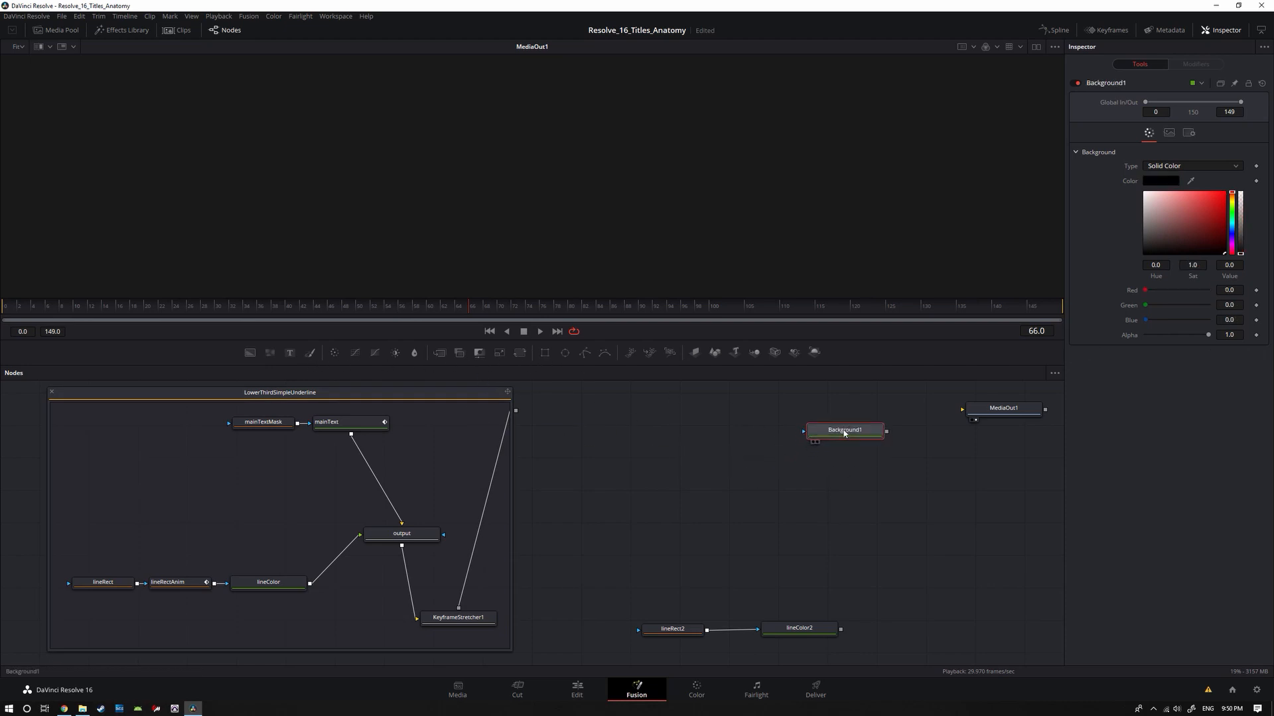
pyautogui.moveTo(545, 353); pyautogui.dragTo(754, 437)
pyautogui.moveTo(545, 353); pyautogui.dragTo(674, 440)
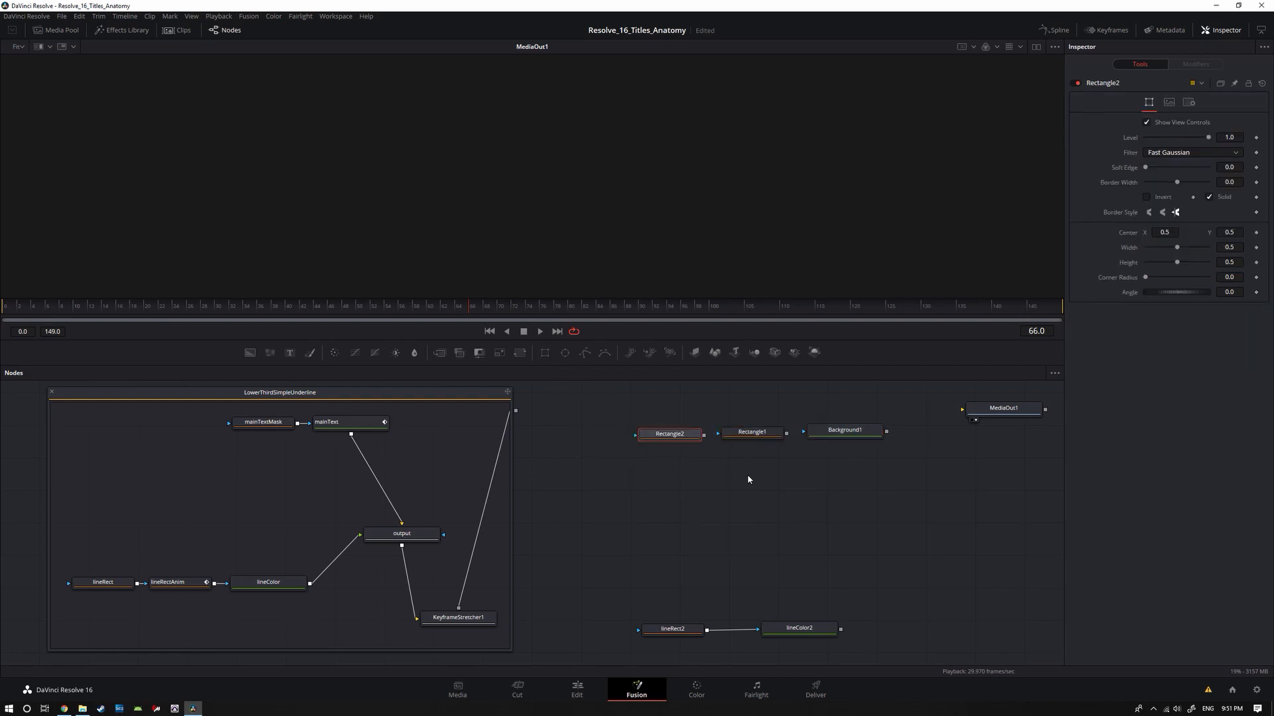
pyautogui.moveTo(751, 437); pyautogui.dragTo(674, 482)
pyautogui.moveTo(667, 438); pyautogui.dragTo(733, 438)
pyautogui.moveTo(684, 476); pyautogui.dragTo(648, 433)
# Step: Color Background1 red and chain Rectangle1 into Rectangle2, Rectangle2 into Background1, and Background1 into MediaOut1
pyautogui.click(879, 429)
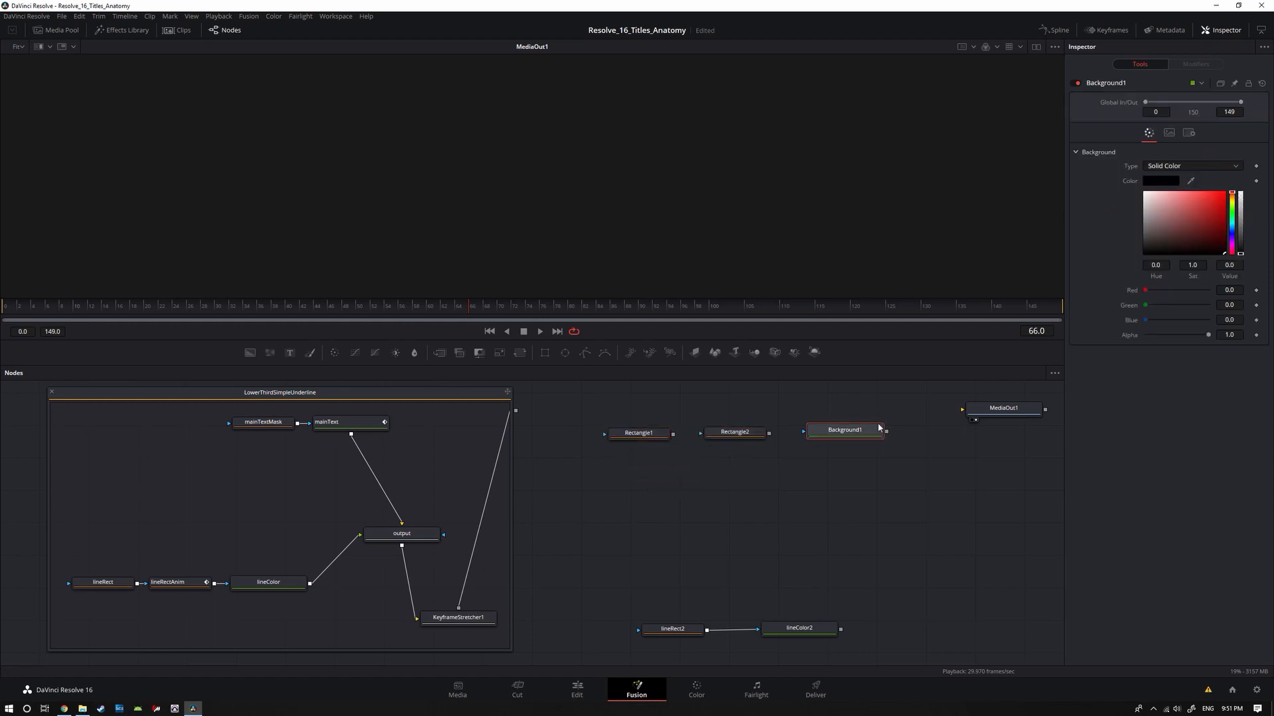
pyautogui.moveTo(1192, 214); pyautogui.dragTo(1226, 191)
pyautogui.moveTo(886, 432); pyautogui.dragTo(962, 409)
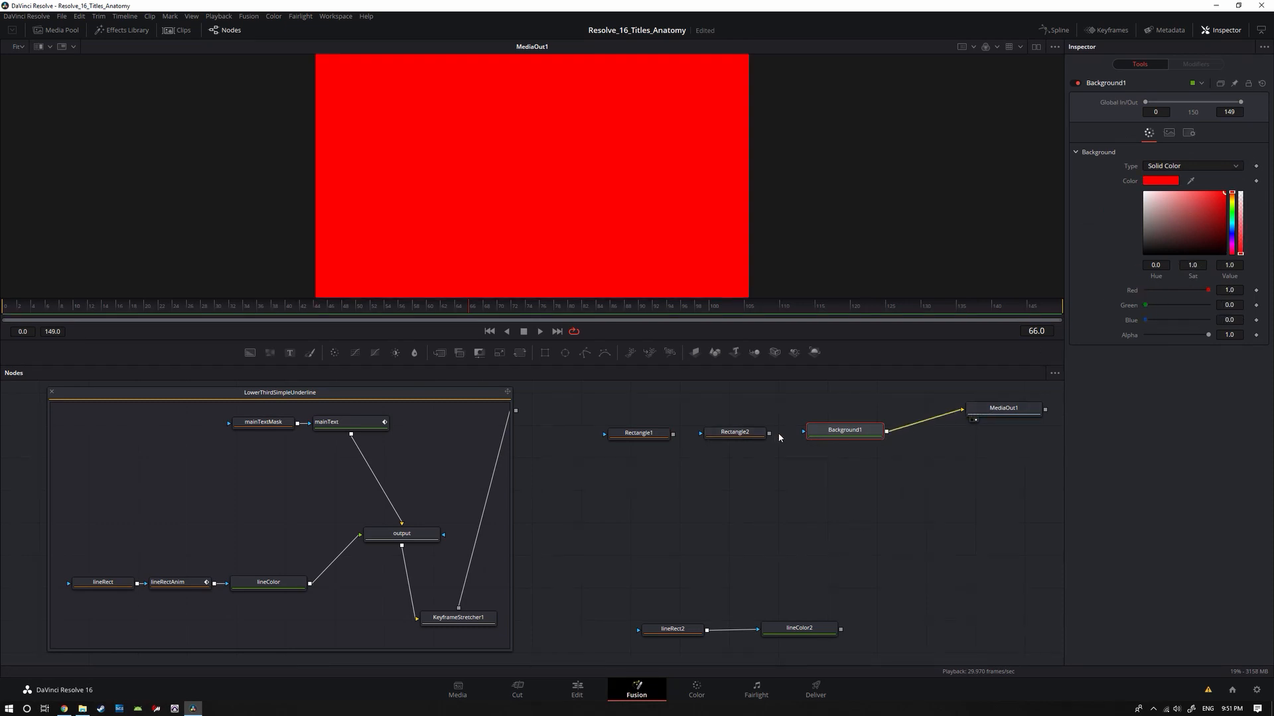
pyautogui.moveTo(769, 433); pyautogui.dragTo(832, 437)
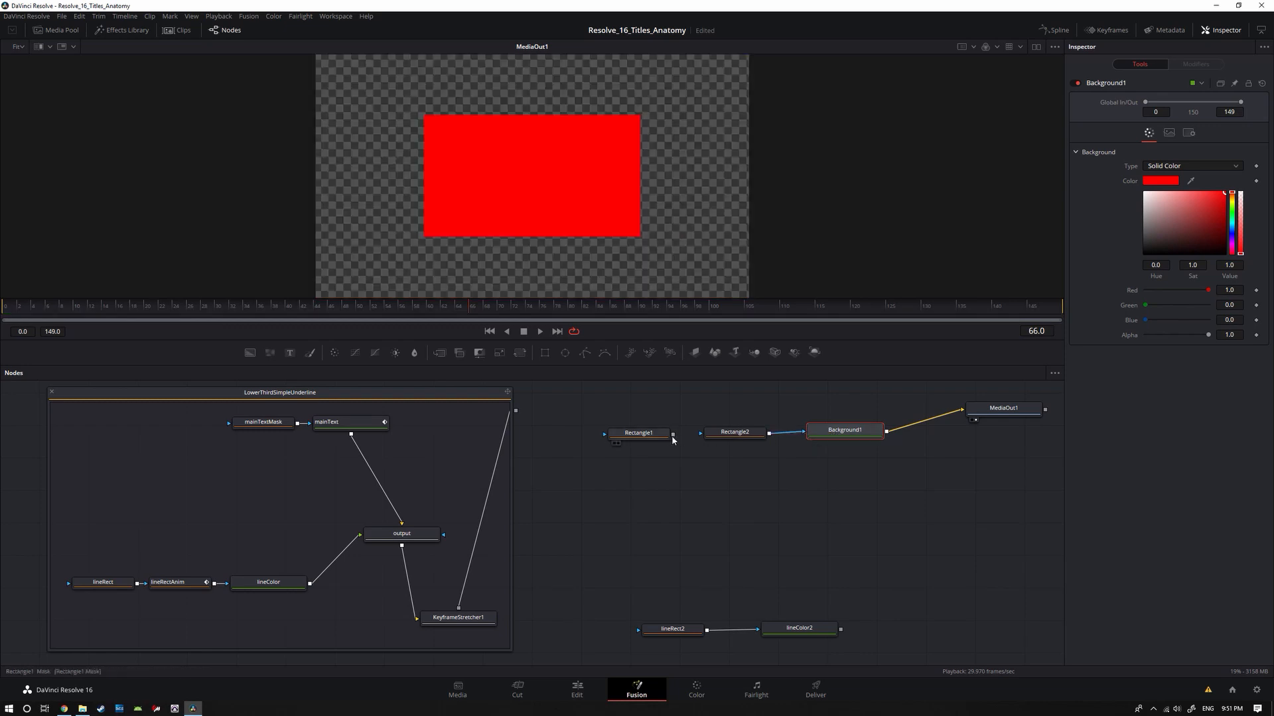
pyautogui.moveTo(673, 434); pyautogui.dragTo(734, 435)
# Step: Offset the two masks diagonally, centering Rectangle1 at about 0.31, 0.67 and Rectangle2 at about 0.66, 0.39
pyautogui.click(639, 434)
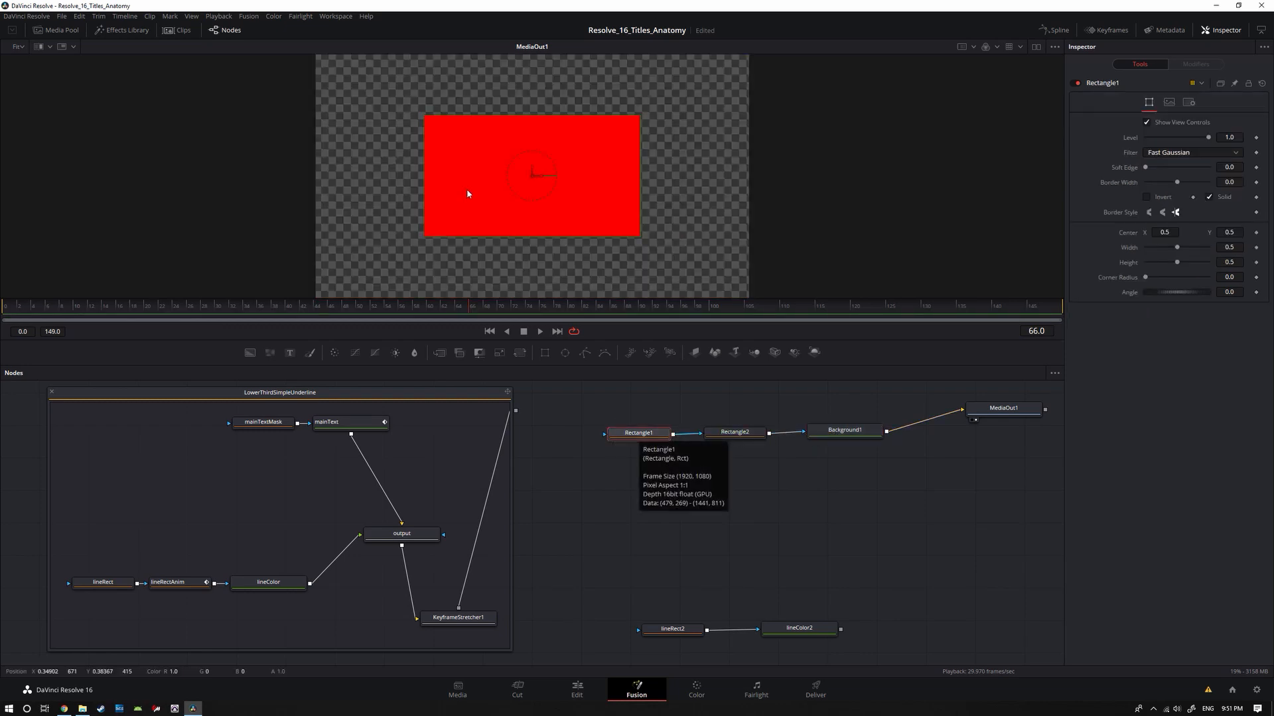
pyautogui.moveTo(532, 175); pyautogui.dragTo(451, 133)
pyautogui.click(737, 432)
pyautogui.moveTo(530, 176); pyautogui.dragTo(599, 204)
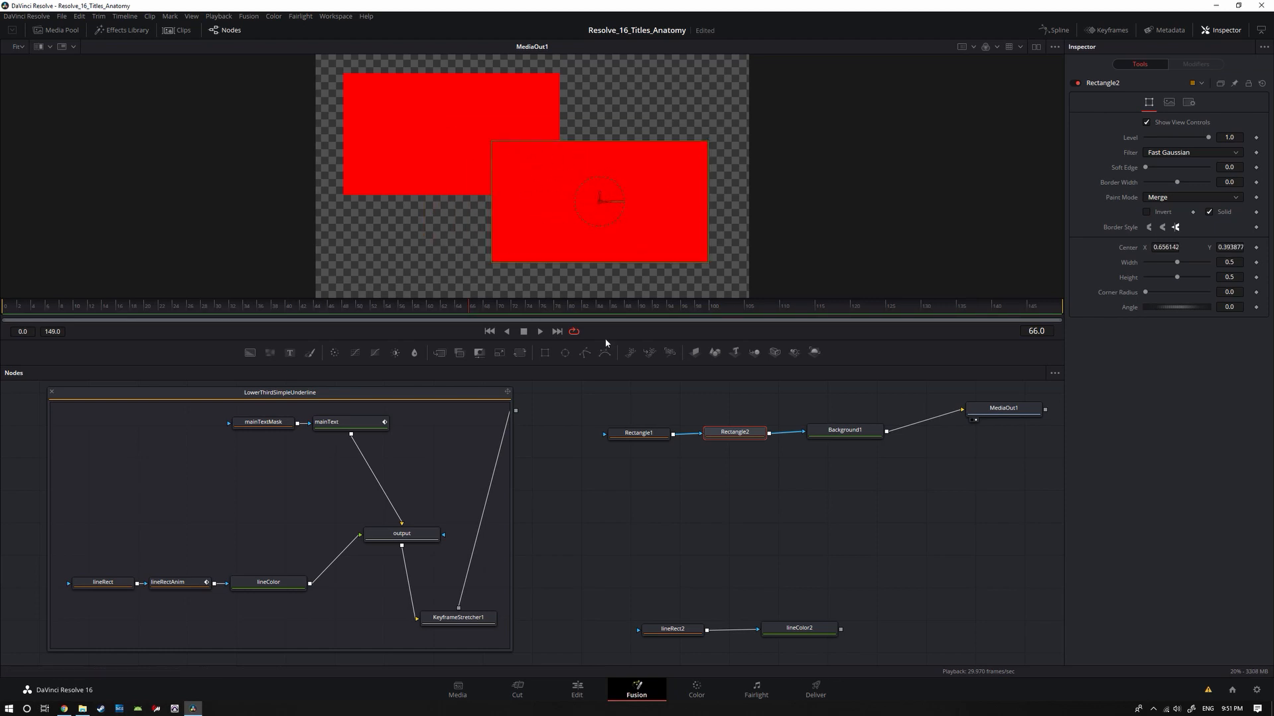
# Step: Try Rectangle1 with its Level at 0.0 and restore it to 1.0
pyautogui.click(627, 435)
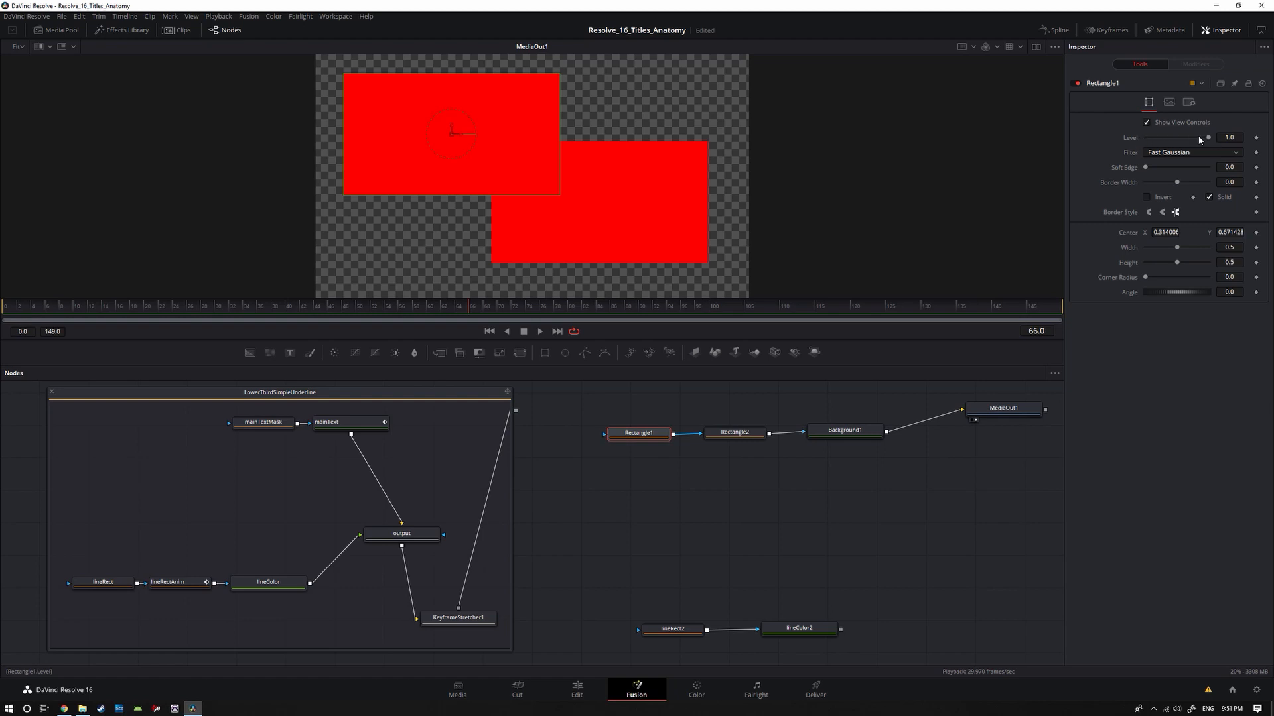
pyautogui.moveTo(1202, 138); pyautogui.dragTo(1137, 137)
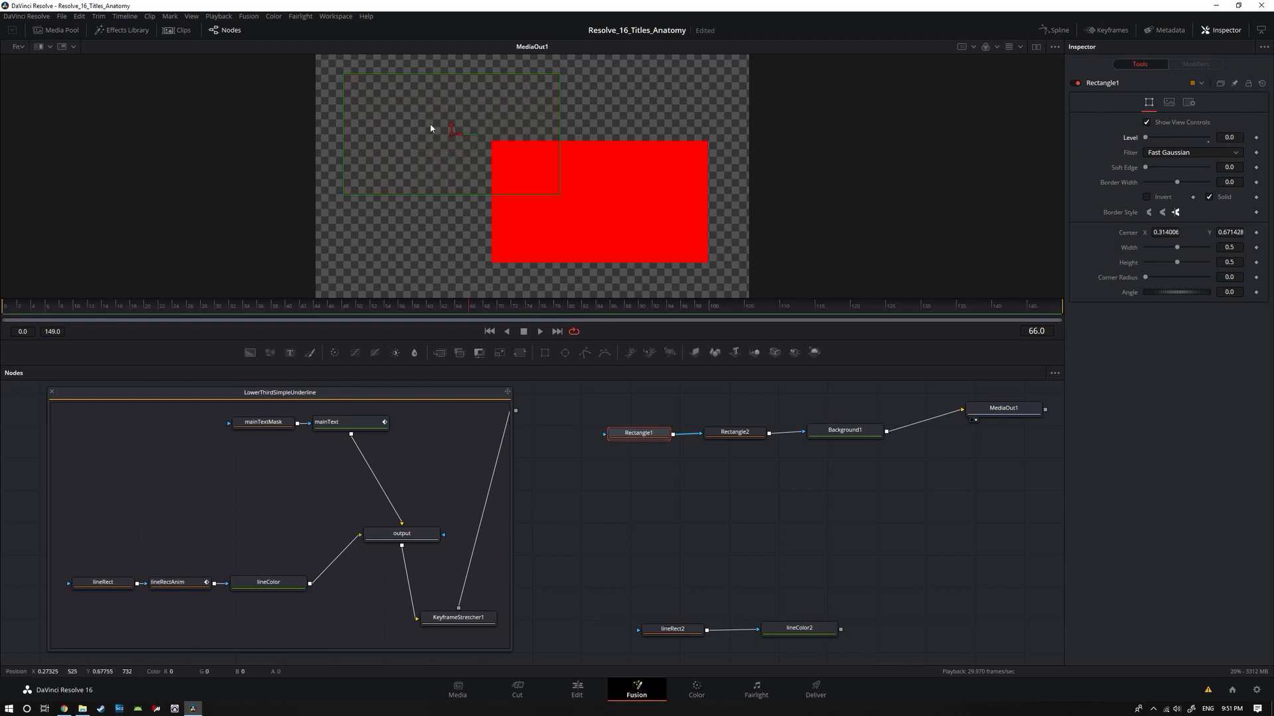
pyautogui.moveTo(1145, 138); pyautogui.dragTo(1228, 141)
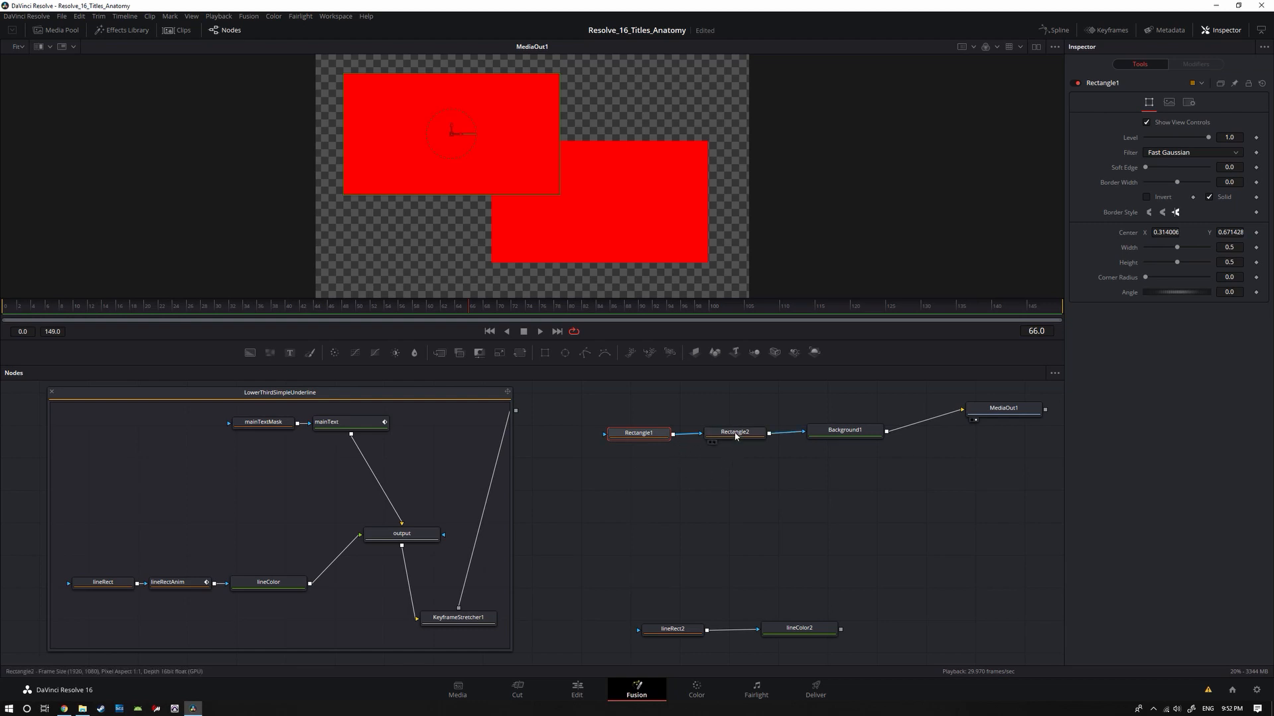
# Step: Compare the mask settings of Rectangle1 and Rectangle2, spacing Rectangle1 slightly farther from Rectangle2 in the graph
pyautogui.click(648, 490)
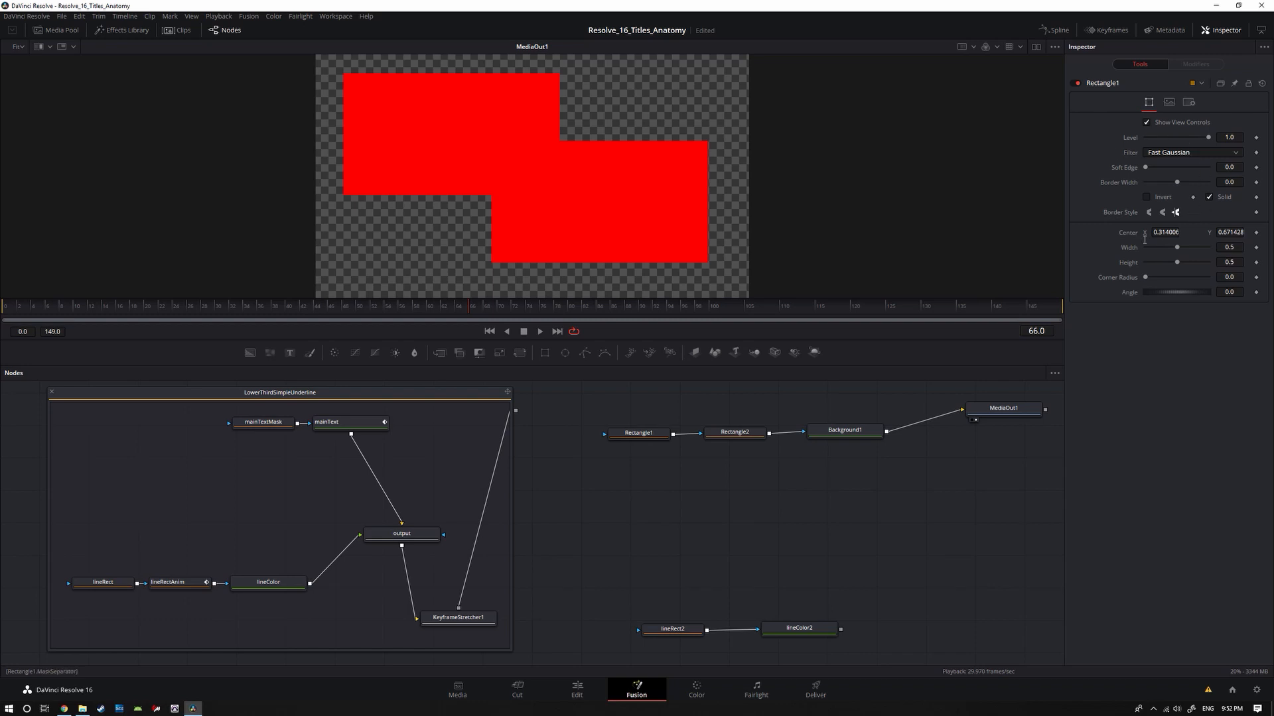
pyautogui.click(637, 434)
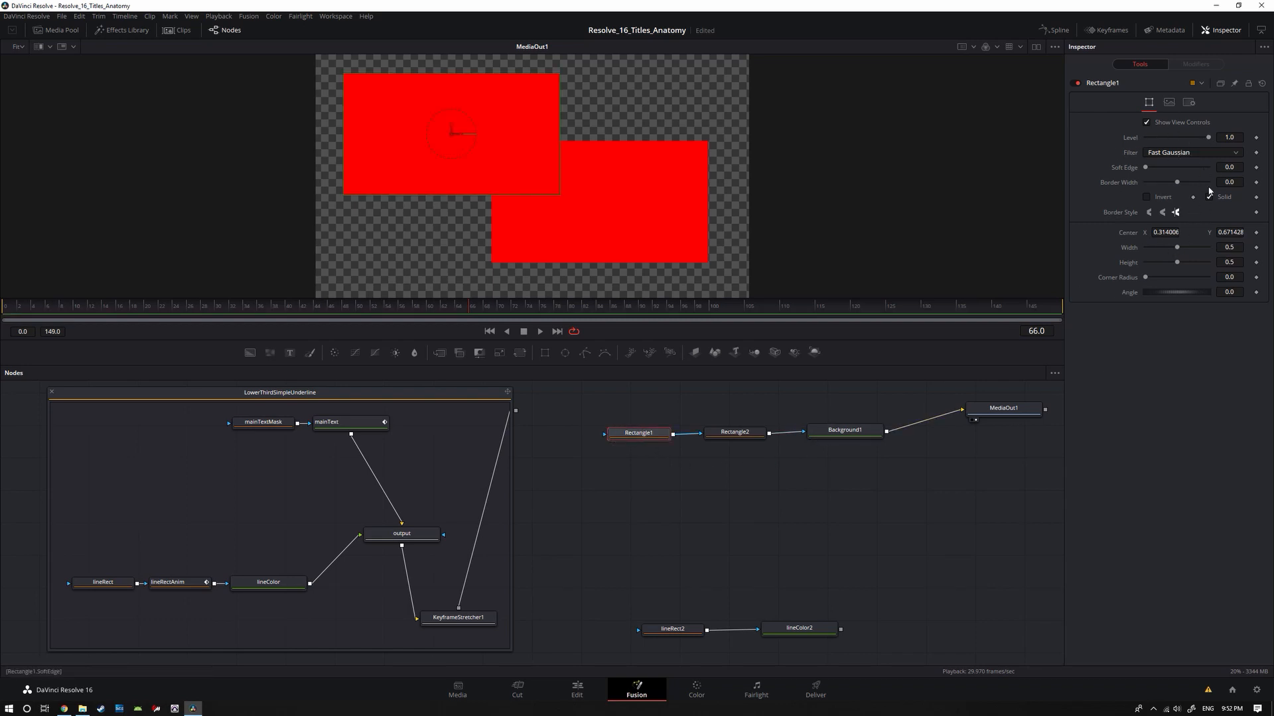
pyautogui.click(740, 435)
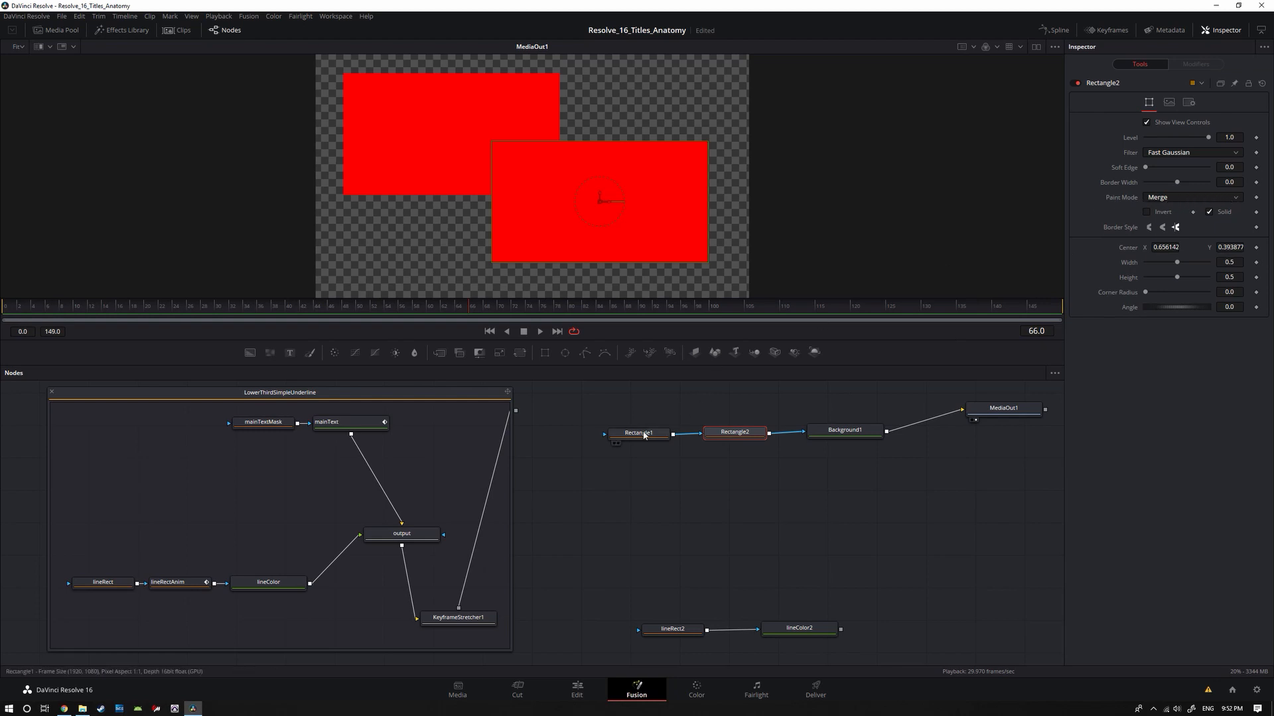
pyautogui.moveTo(645, 436)
pyautogui.moveTo(635, 437); pyautogui.dragTo(605, 436)
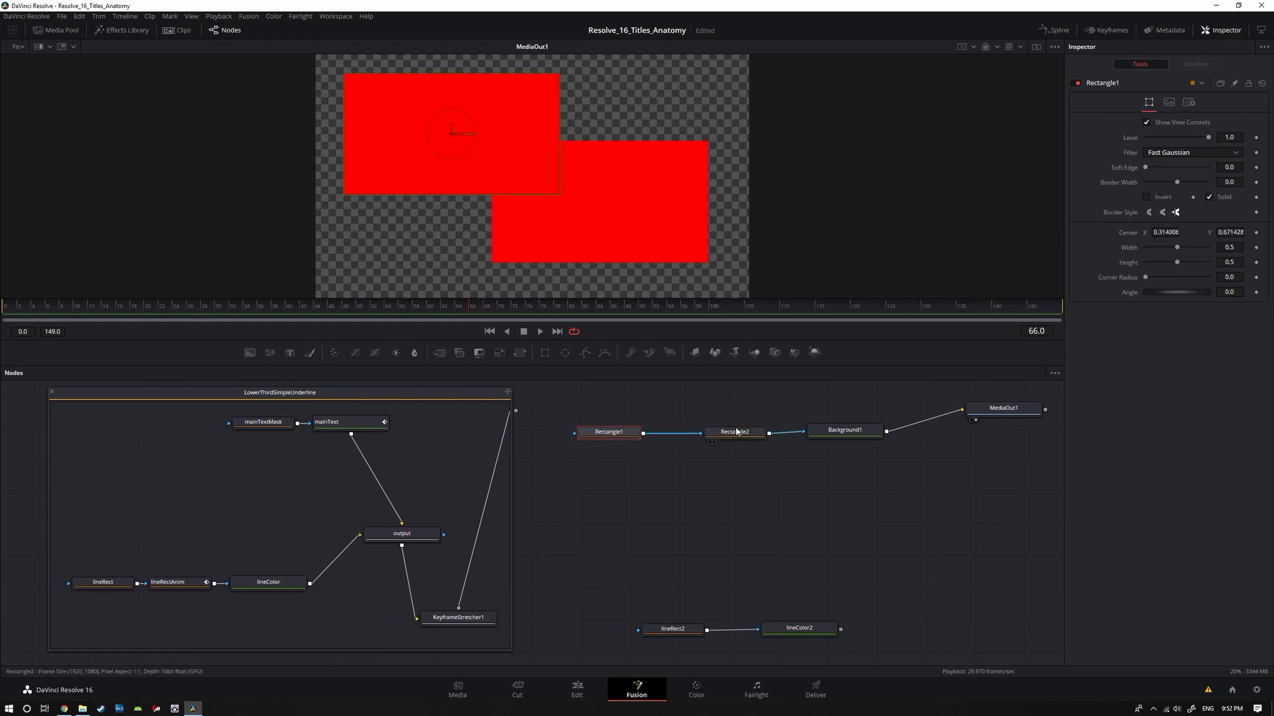
pyautogui.click(733, 434)
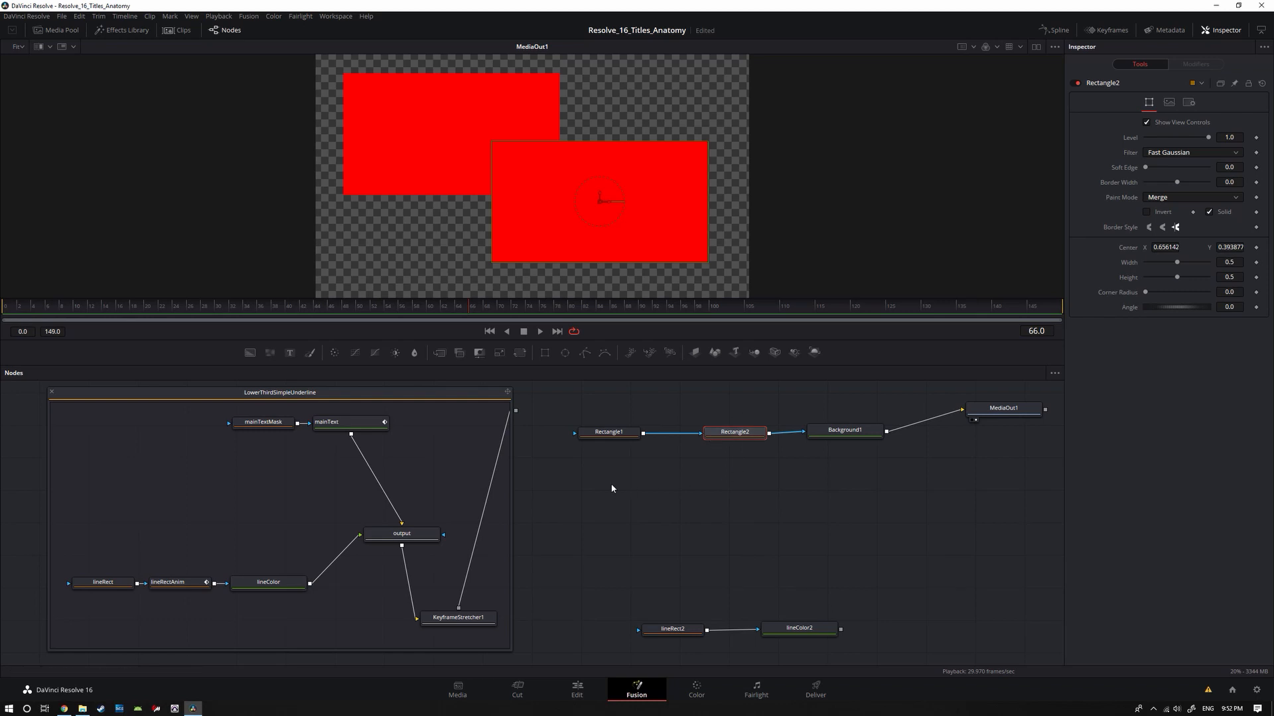
pyautogui.click(612, 432)
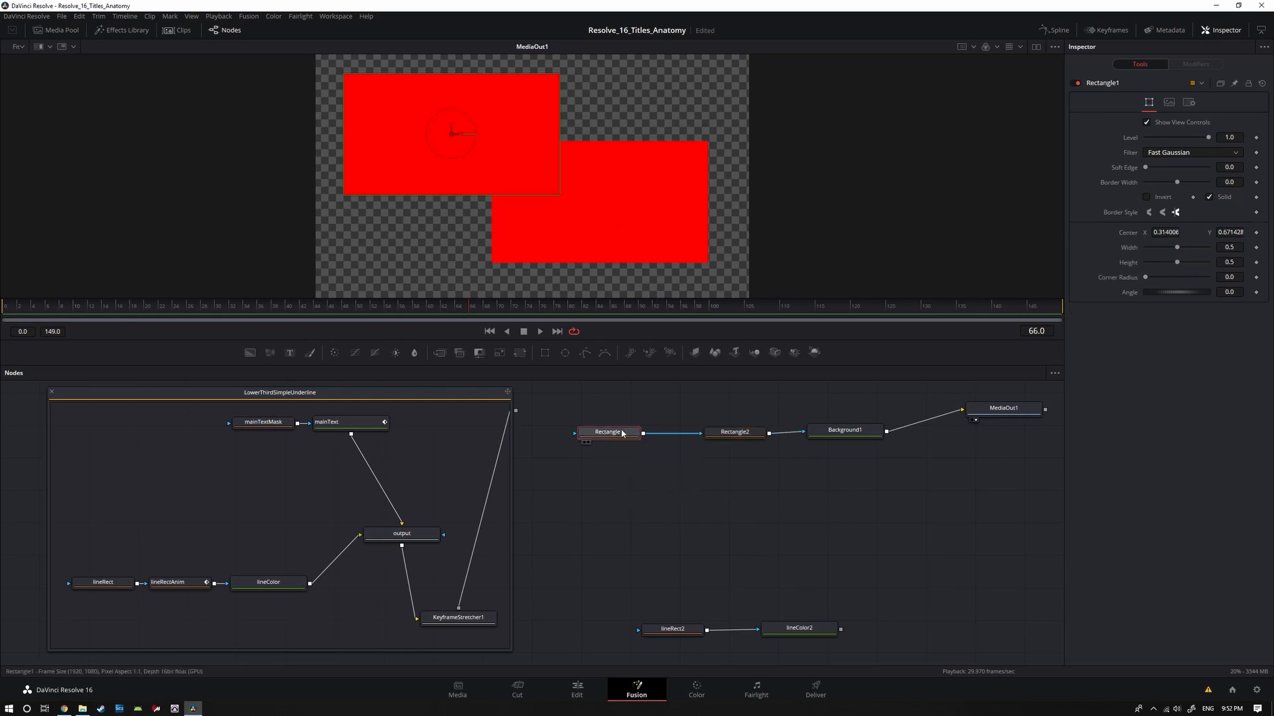
# Step: Set the Level of both Rectangle1 and Rectangle2 to 0.5
pyautogui.click(1239, 141)
pyautogui.moveTo(1238, 142); pyautogui.dragTo(1225, 146)
pyautogui.press('Tab')
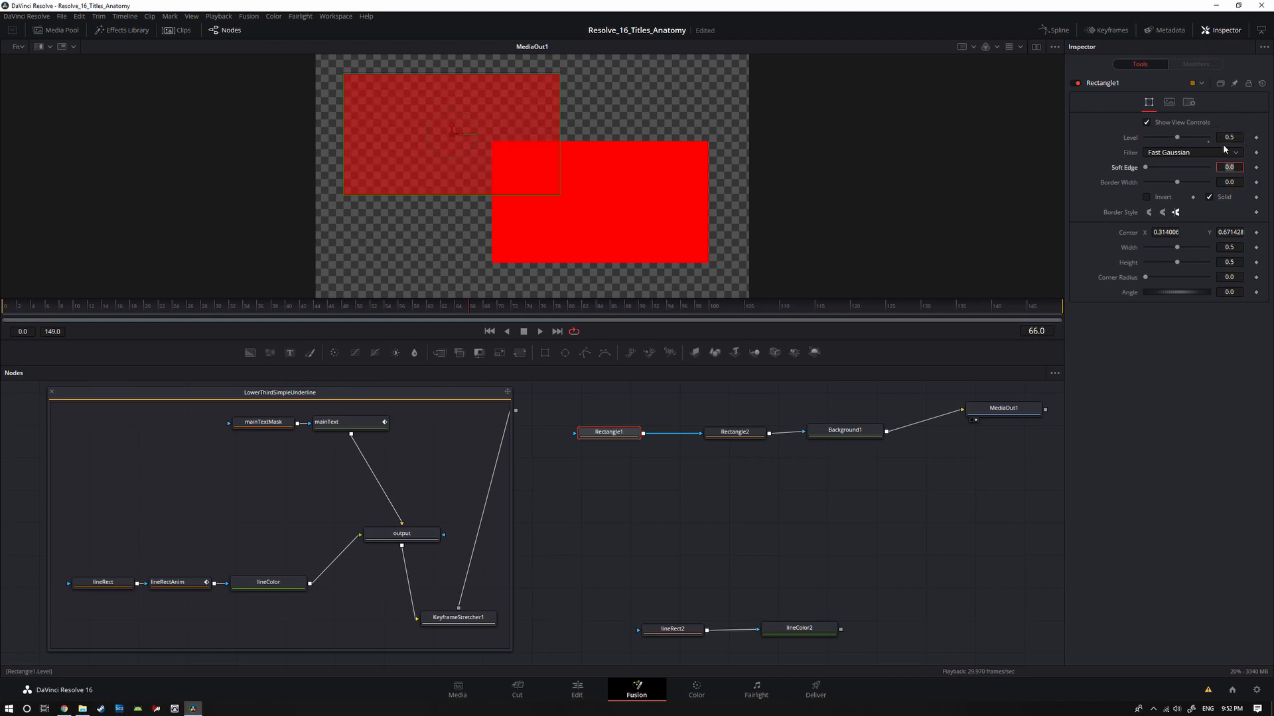
pyautogui.click(735, 433)
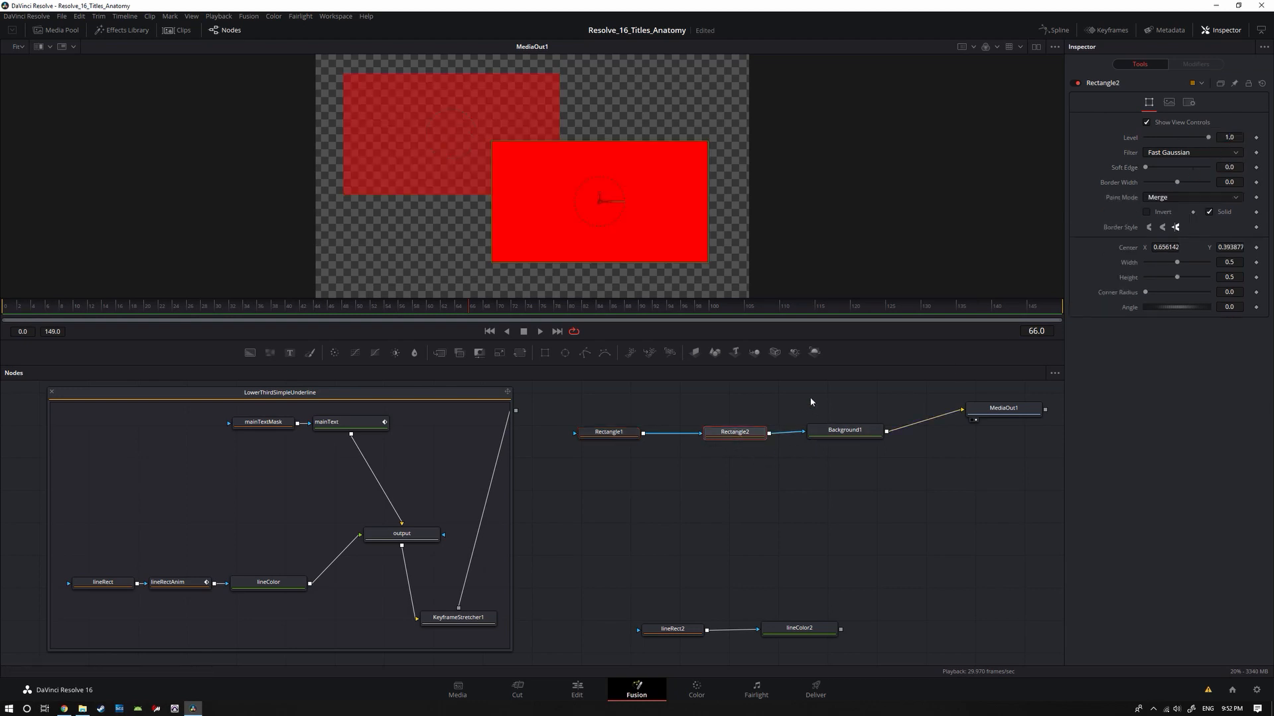
pyautogui.click(1240, 138)
pyautogui.write('0.5')
pyautogui.press('Tab')
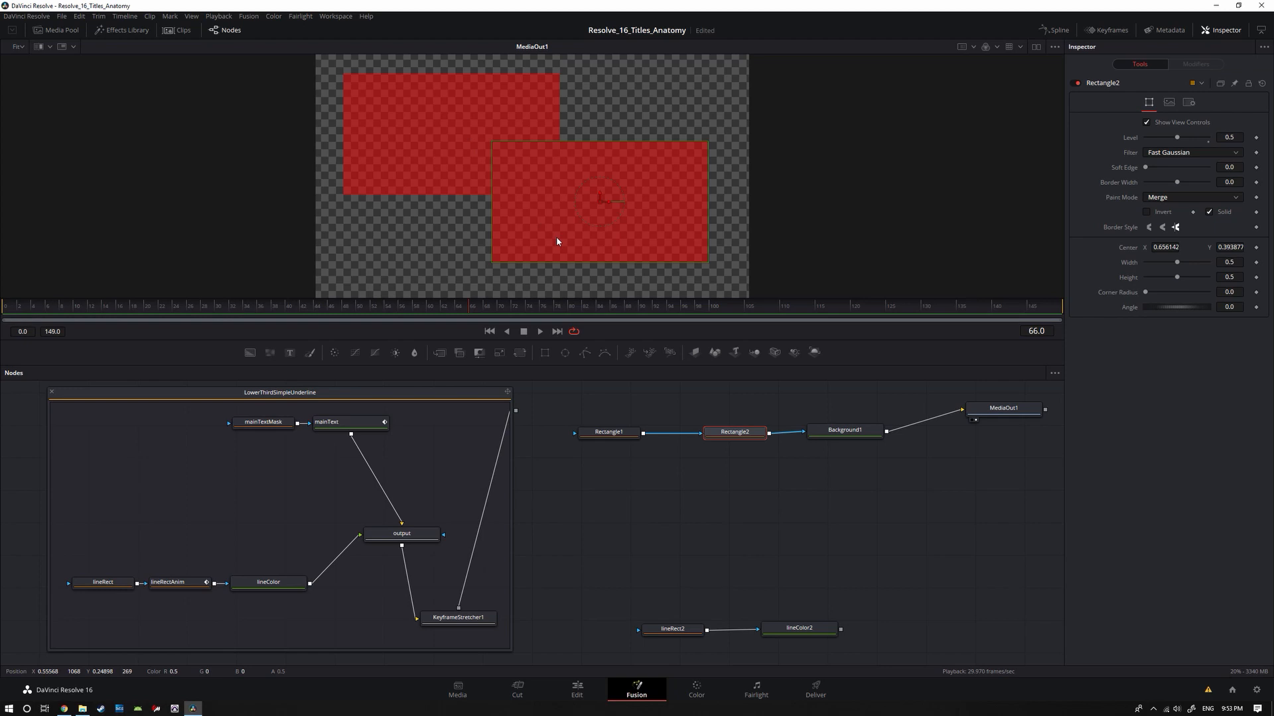
# Step: Try the Add paint mode on Rectangle2 and return it to Merge
pyautogui.click(1210, 198)
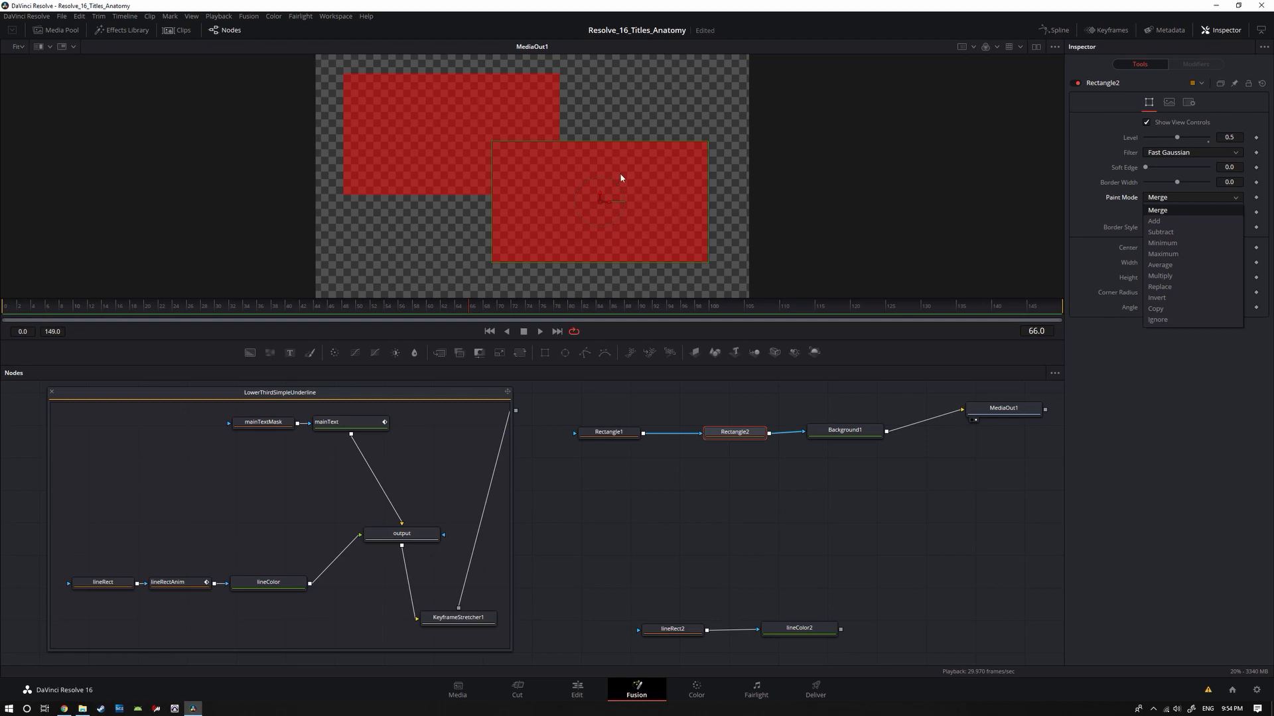
pyautogui.click(1161, 220)
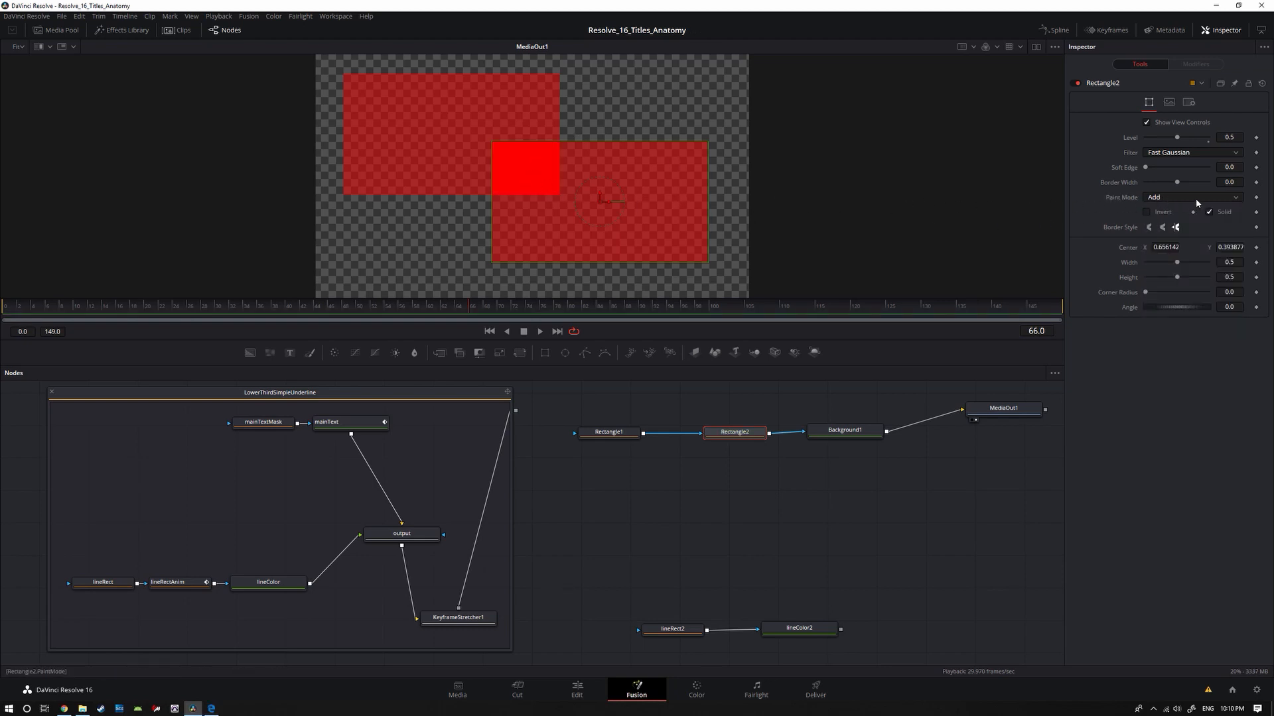
pyautogui.click(1193, 198)
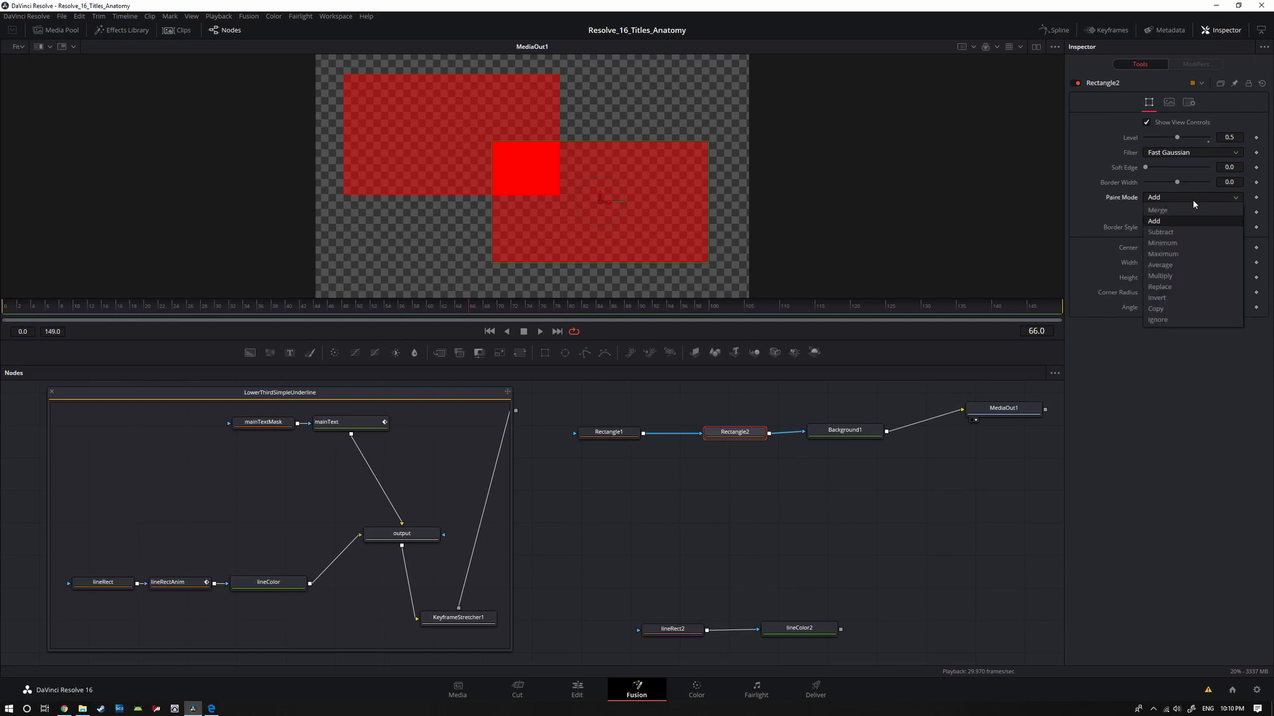
pyautogui.click(1159, 210)
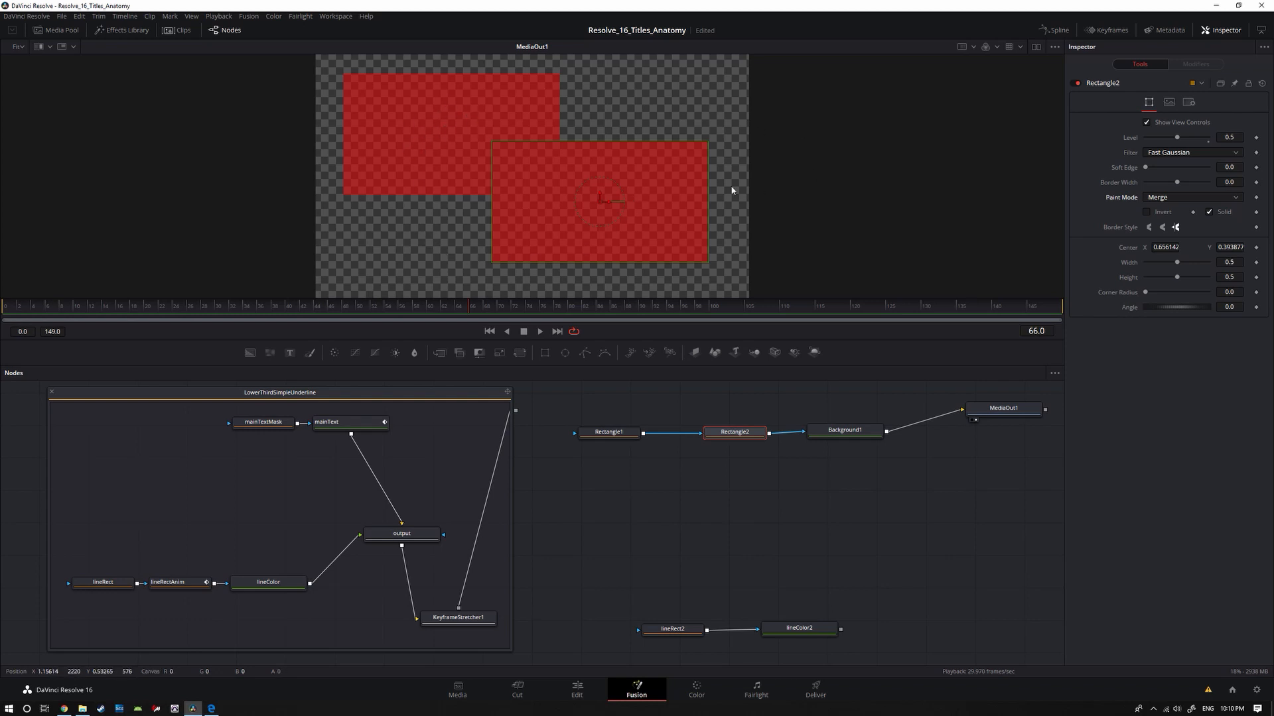
# Step: Switch Rectangle2 to the Subtract paint mode, enlarge its height to about 0.70 and move it clear of Rectangle1, centered at about 0.88, 0.68
pyautogui.click(1171, 197)
pyautogui.click(1166, 210)
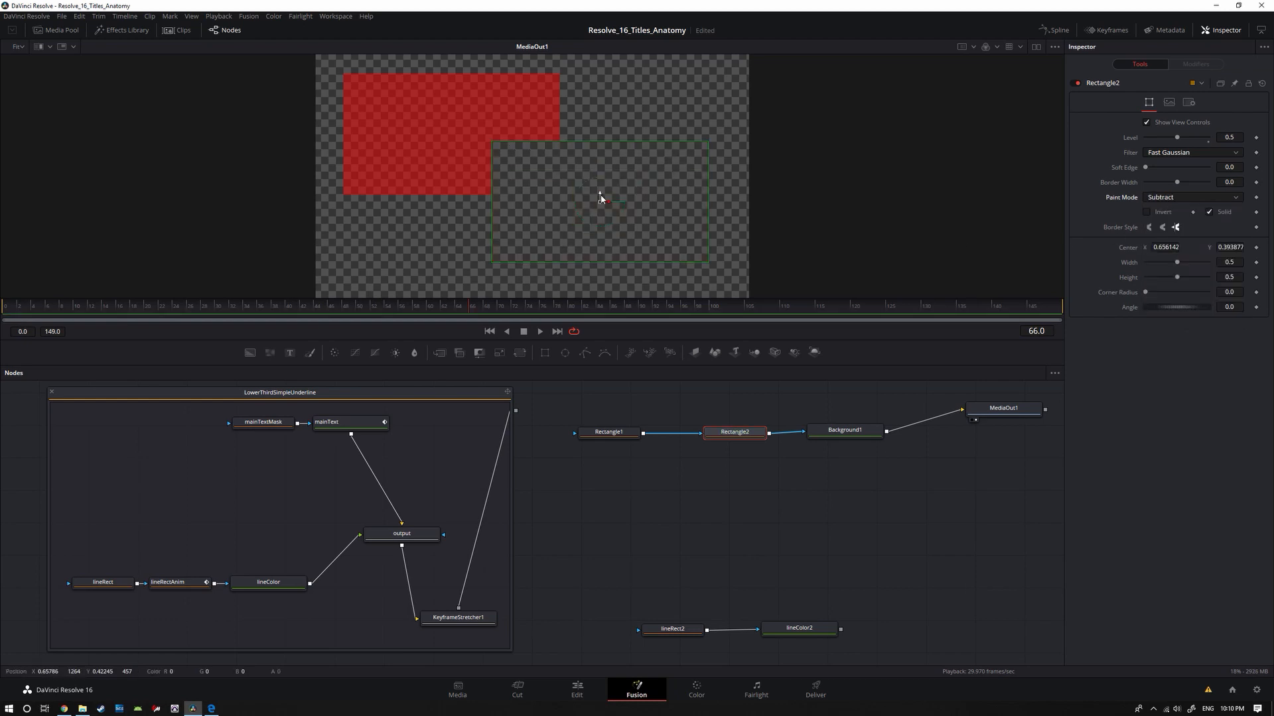
pyautogui.moveTo(600, 198); pyautogui.dragTo(600, 122)
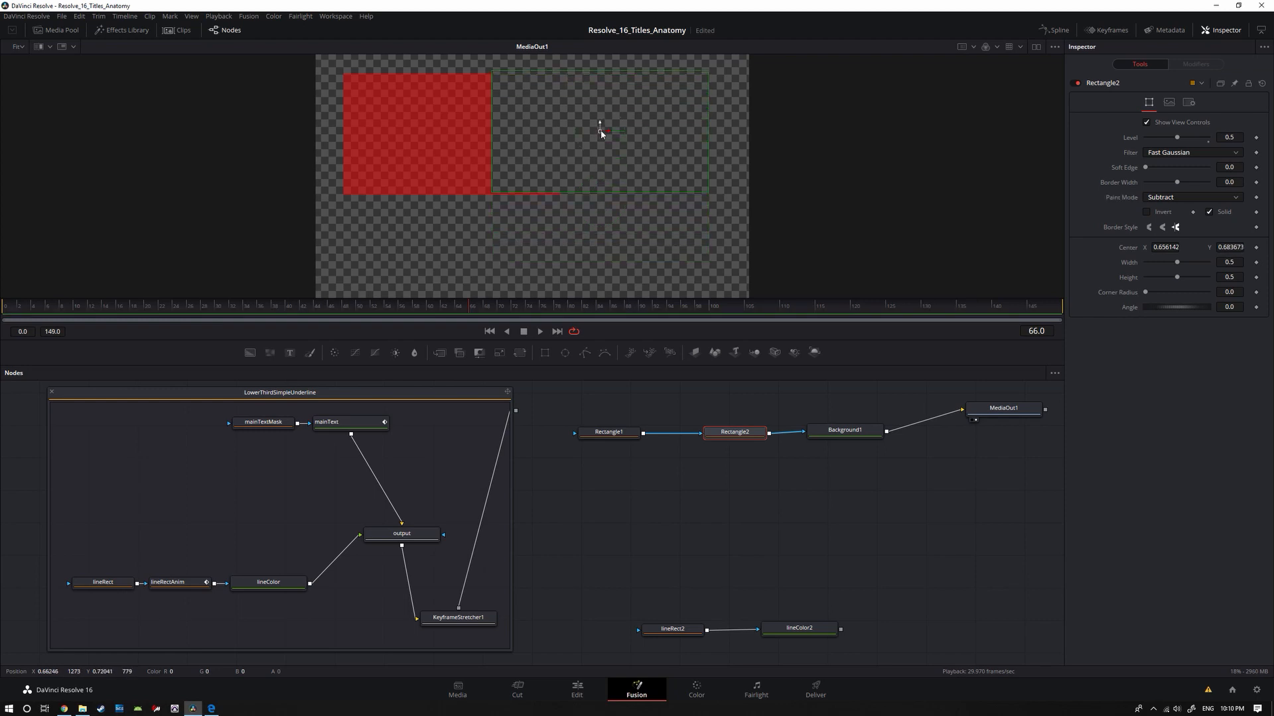
pyautogui.moveTo(596, 193); pyautogui.dragTo(598, 216)
pyautogui.moveTo(605, 131); pyautogui.dragTo(720, 146)
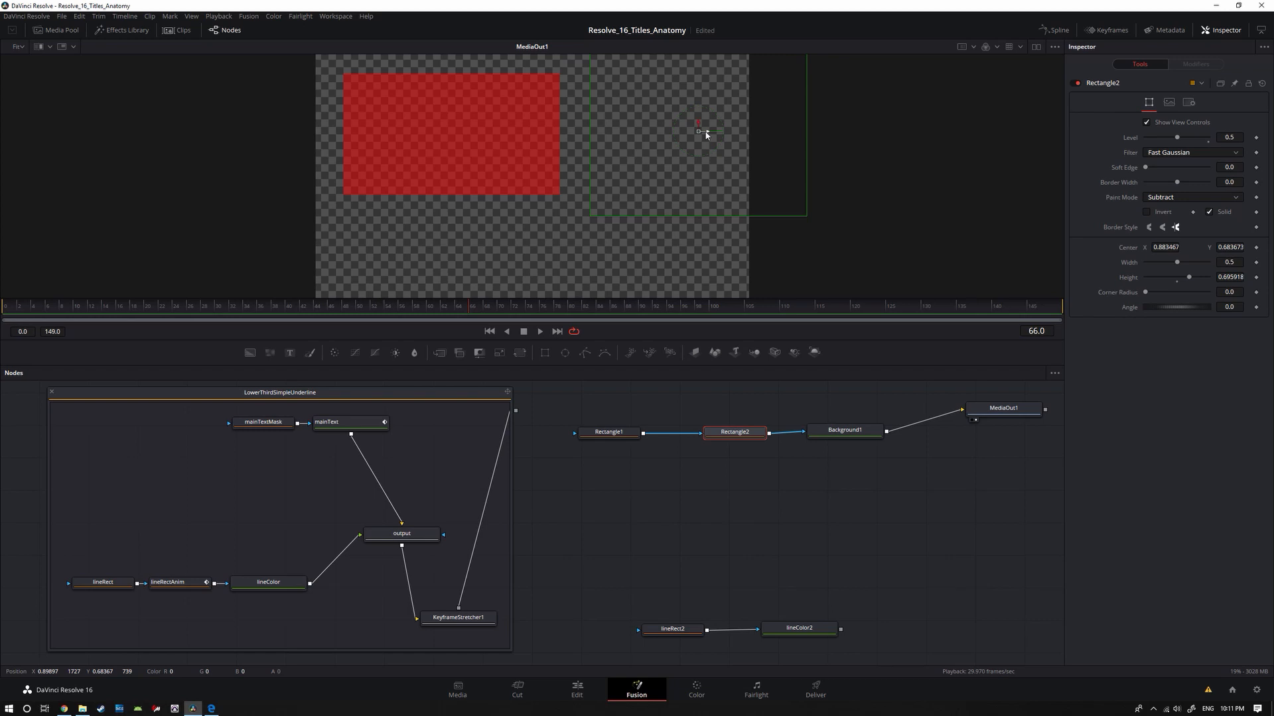
# Step: Switch Rectangle2 to the Minimum paint mode and move it over Rectangle1, centered at about 0.66, 0.68
pyautogui.click(1169, 197)
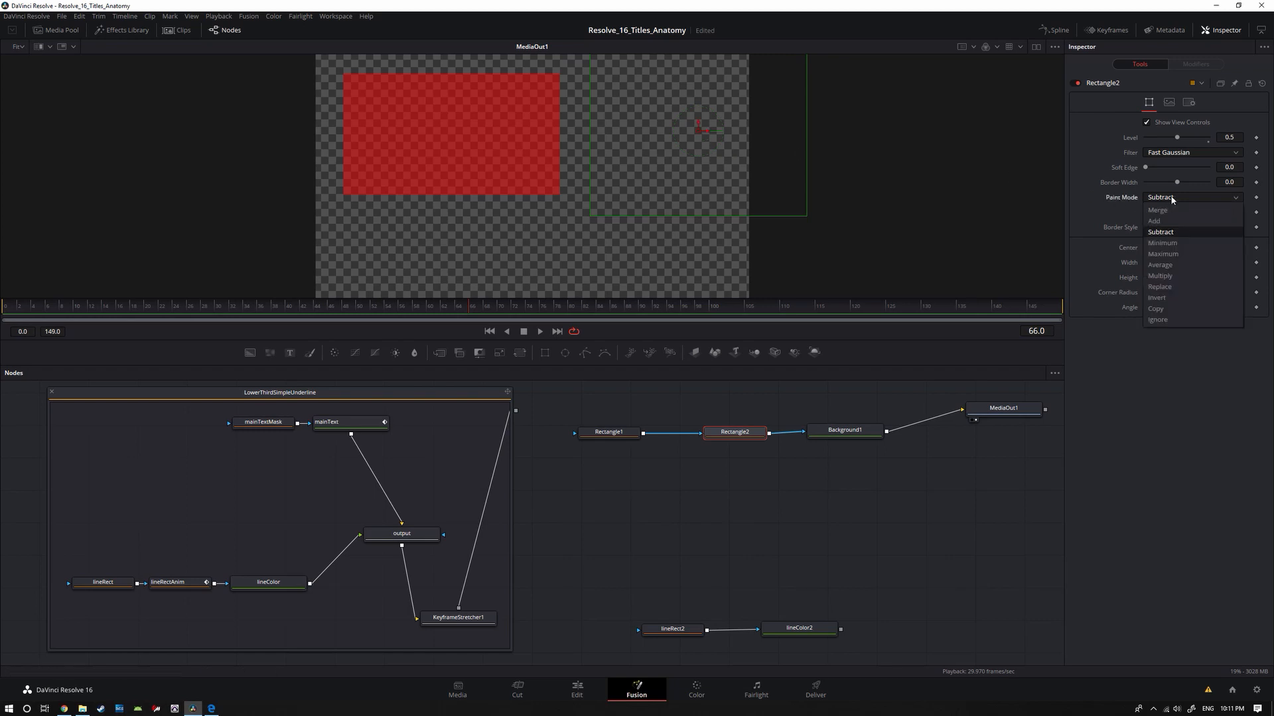
pyautogui.click(1172, 245)
pyautogui.moveTo(701, 131)
pyautogui.mouseDown()
pyautogui.moveTo(398, 136)
pyautogui.moveTo(229, 165)
pyautogui.moveTo(349, 170)
pyautogui.moveTo(688, 137)
pyautogui.mouseUp()
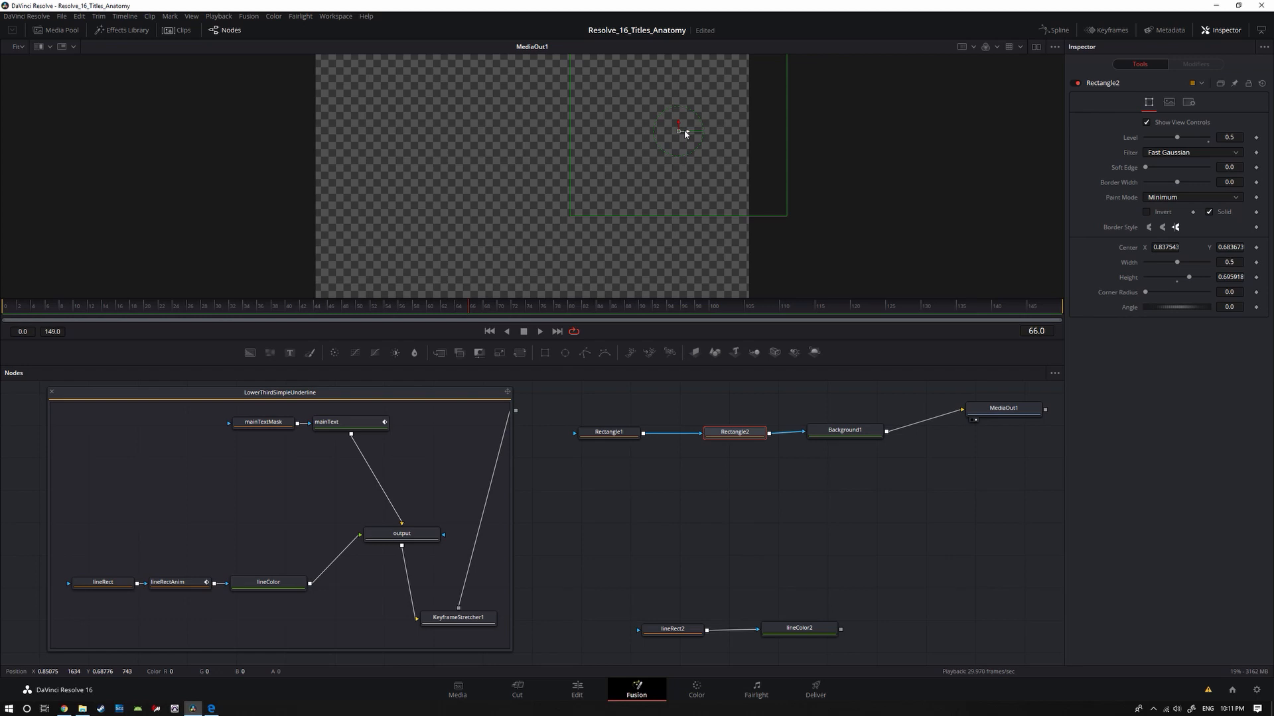
pyautogui.moveTo(686, 133); pyautogui.dragTo(602, 147)
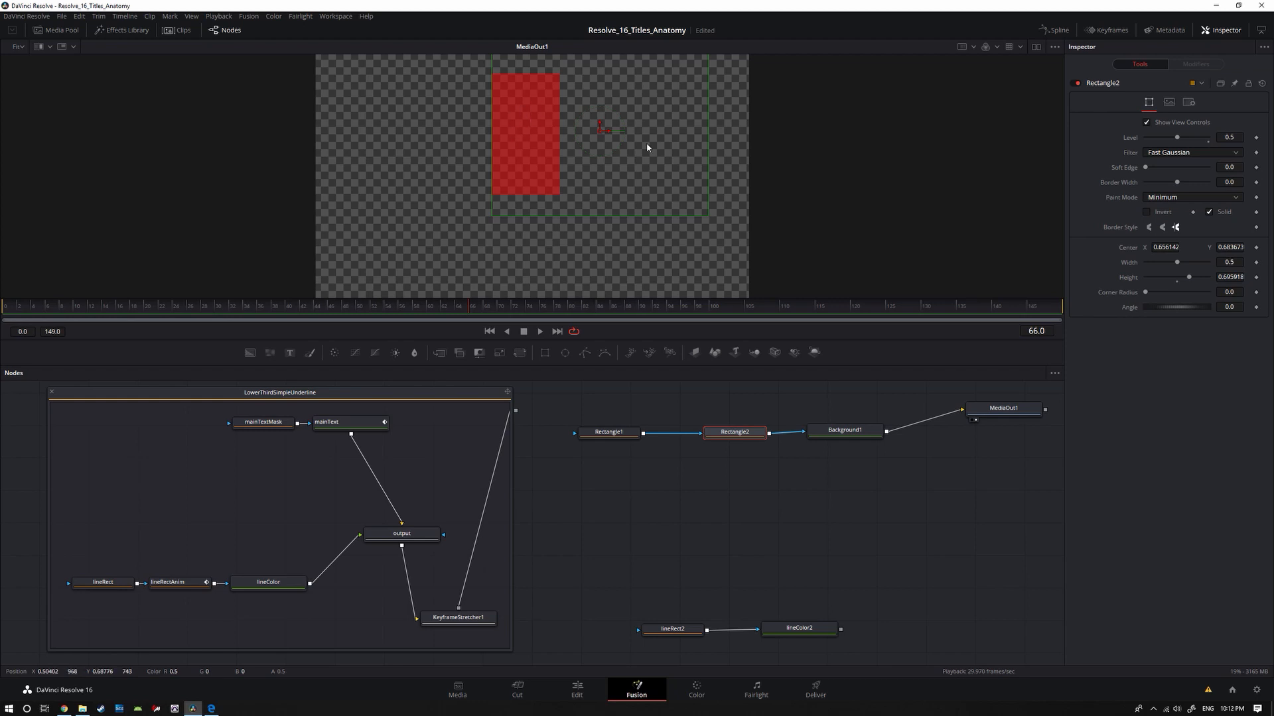
# Step: Raise the Level of Rectangle2 and Rectangle1 to 1.0
pyautogui.moveTo(1176, 138); pyautogui.dragTo(1214, 138)
pyautogui.click(604, 435)
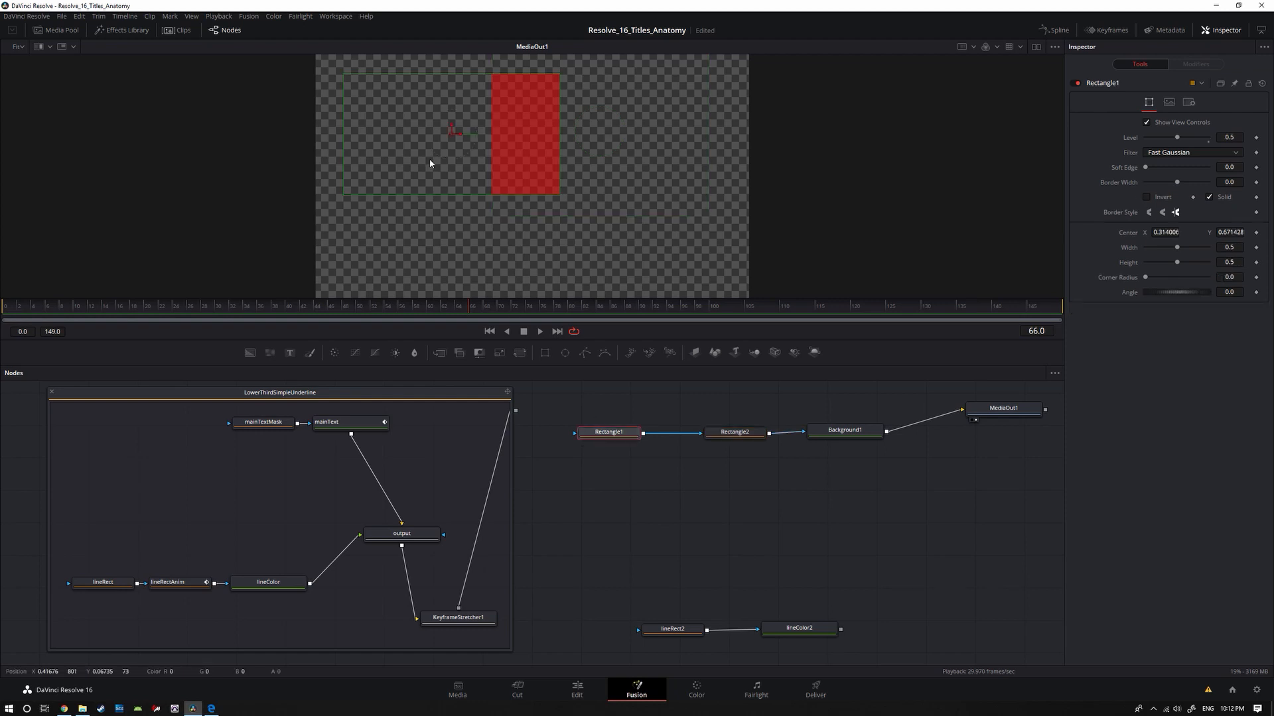
pyautogui.moveTo(1177, 139); pyautogui.dragTo(1209, 141)
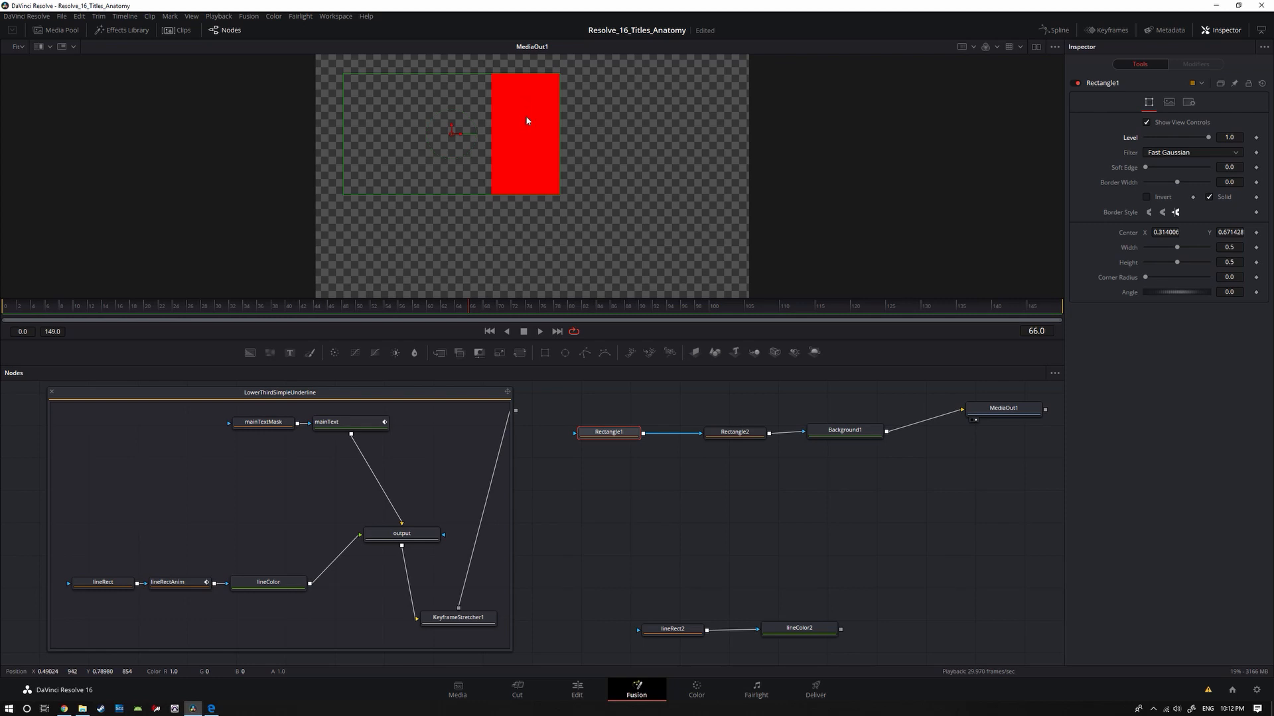
# Step: Shift Rectangle2 horizontally to a center of about 0.73, 0.68, narrowing its overlap with Rectangle1
pyautogui.click(739, 432)
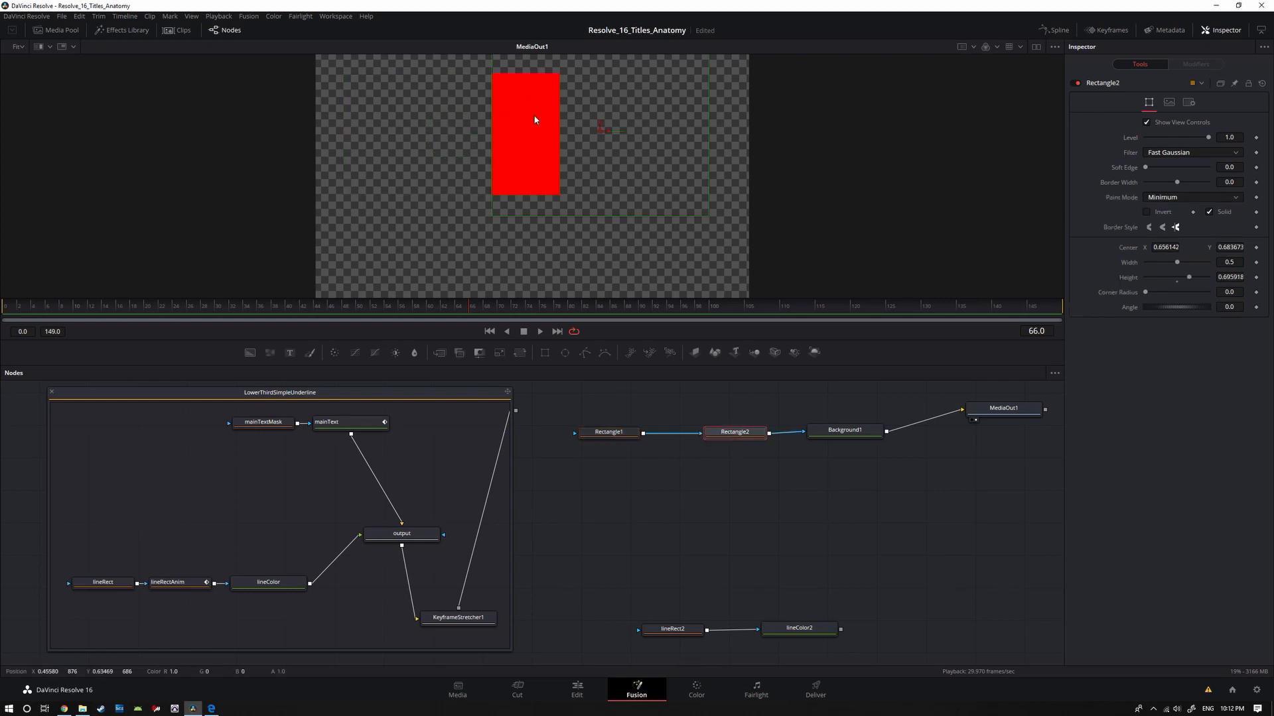
pyautogui.click(1184, 197)
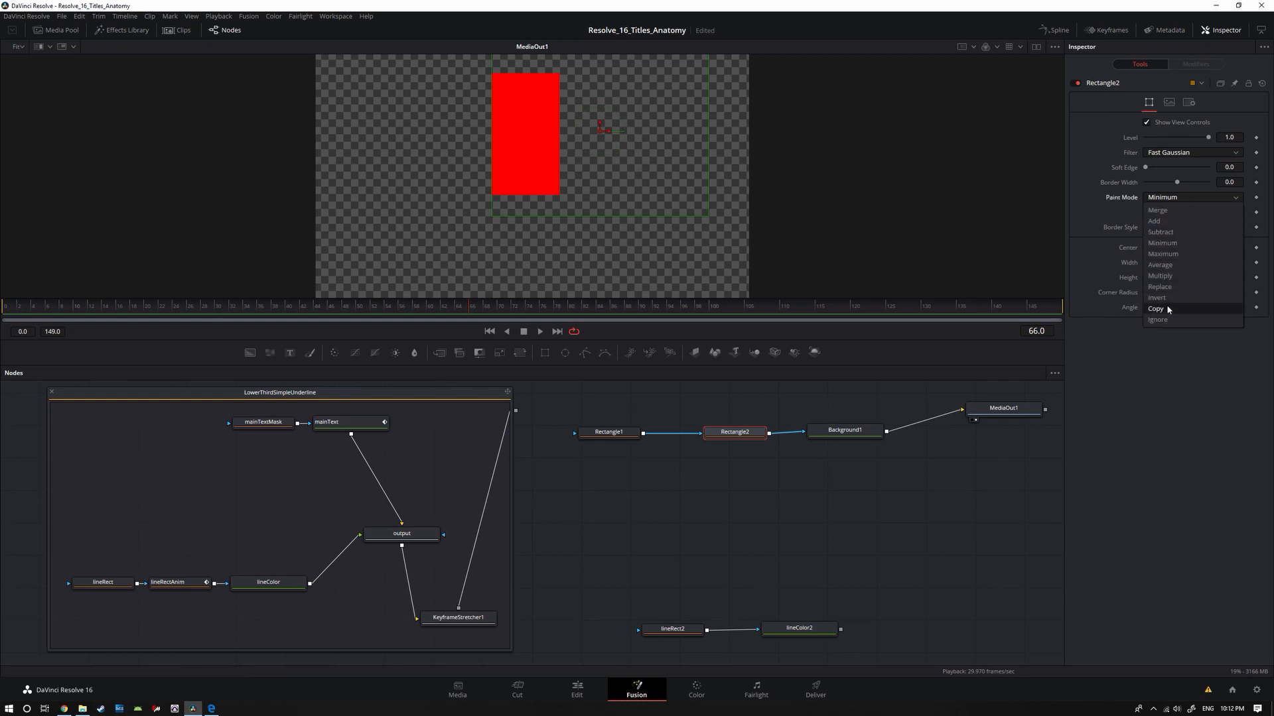
pyautogui.moveTo(610, 132)
pyautogui.mouseDown()
pyautogui.moveTo(682, 134)
pyautogui.moveTo(535, 136)
pyautogui.moveTo(636, 134)
pyautogui.mouseUp()
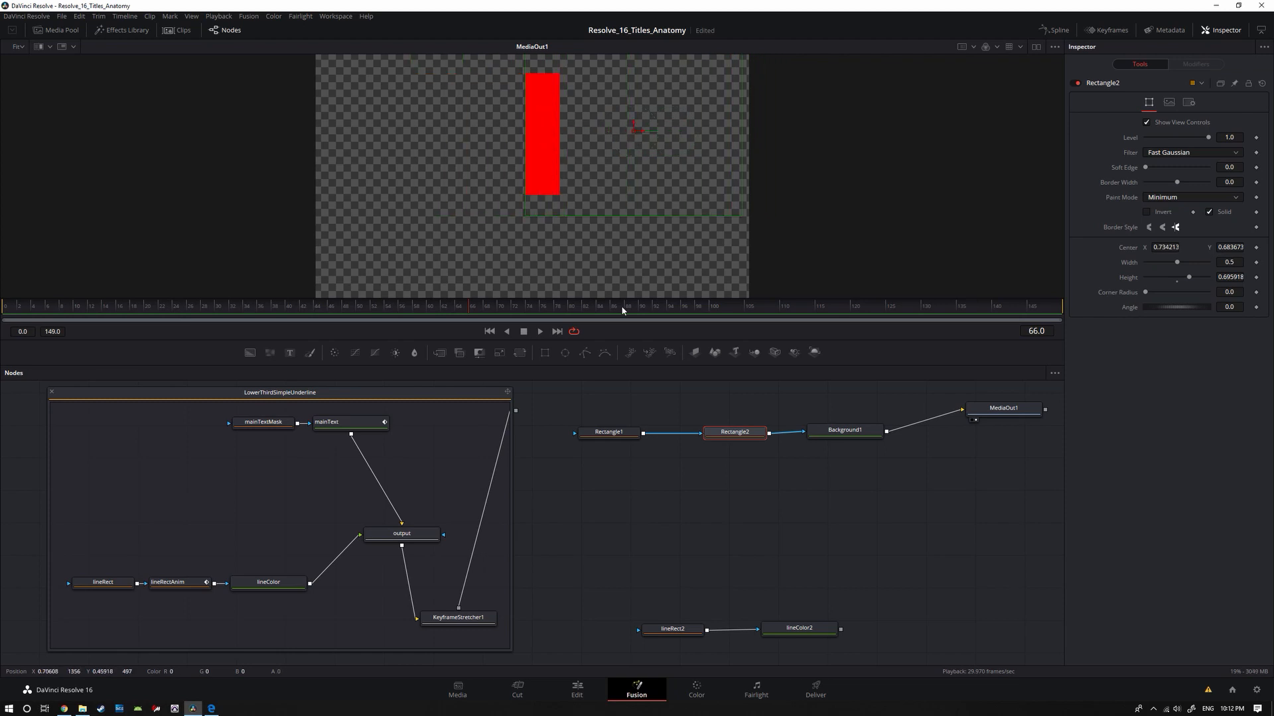
# Step: Delete Rectangle1, Rectangle2 and Background1, and connect lineColor2 to MediaOut1
pyautogui.moveTo(586, 404); pyautogui.dragTo(885, 471)
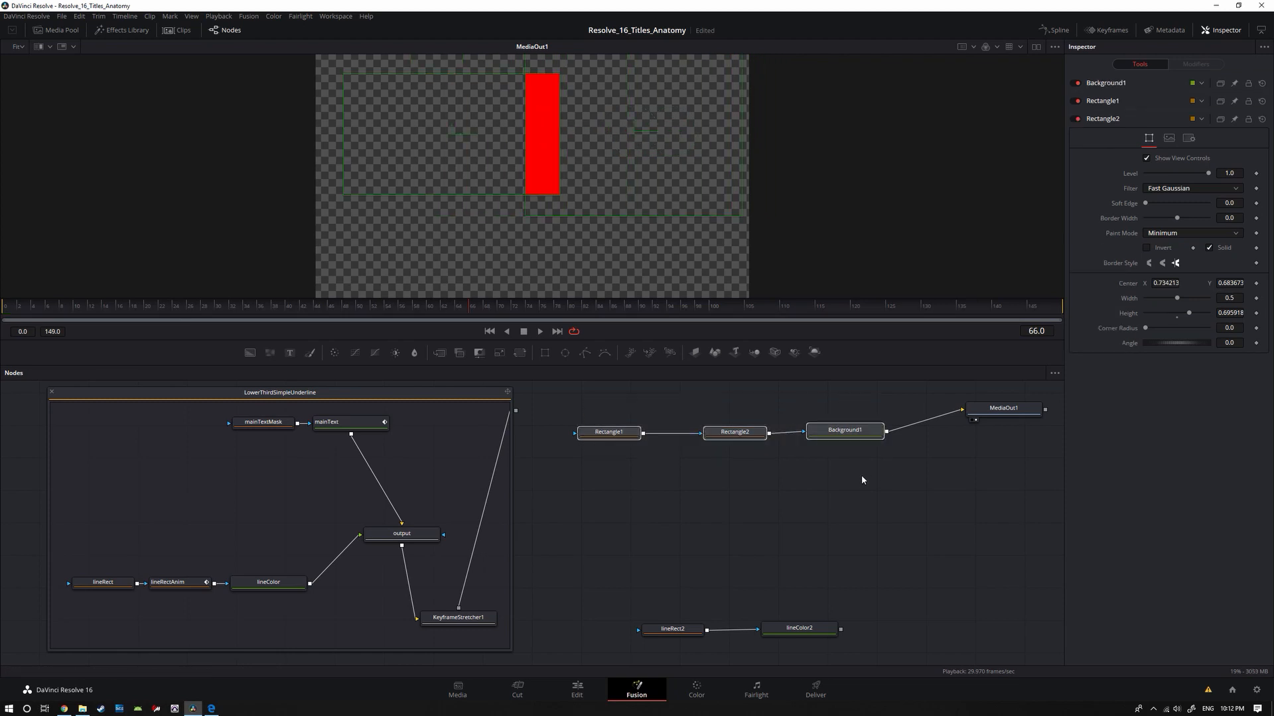
pyautogui.press('Delete')
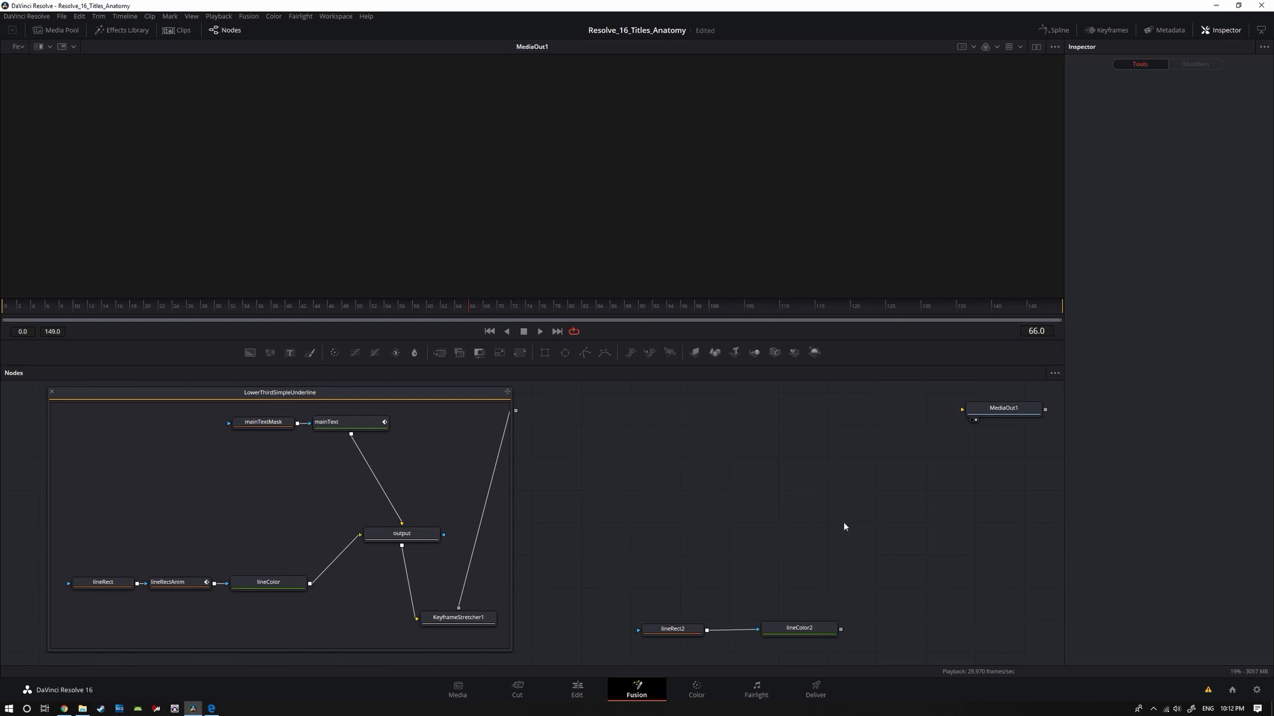
pyautogui.moveTo(866, 581); pyautogui.dragTo(627, 655)
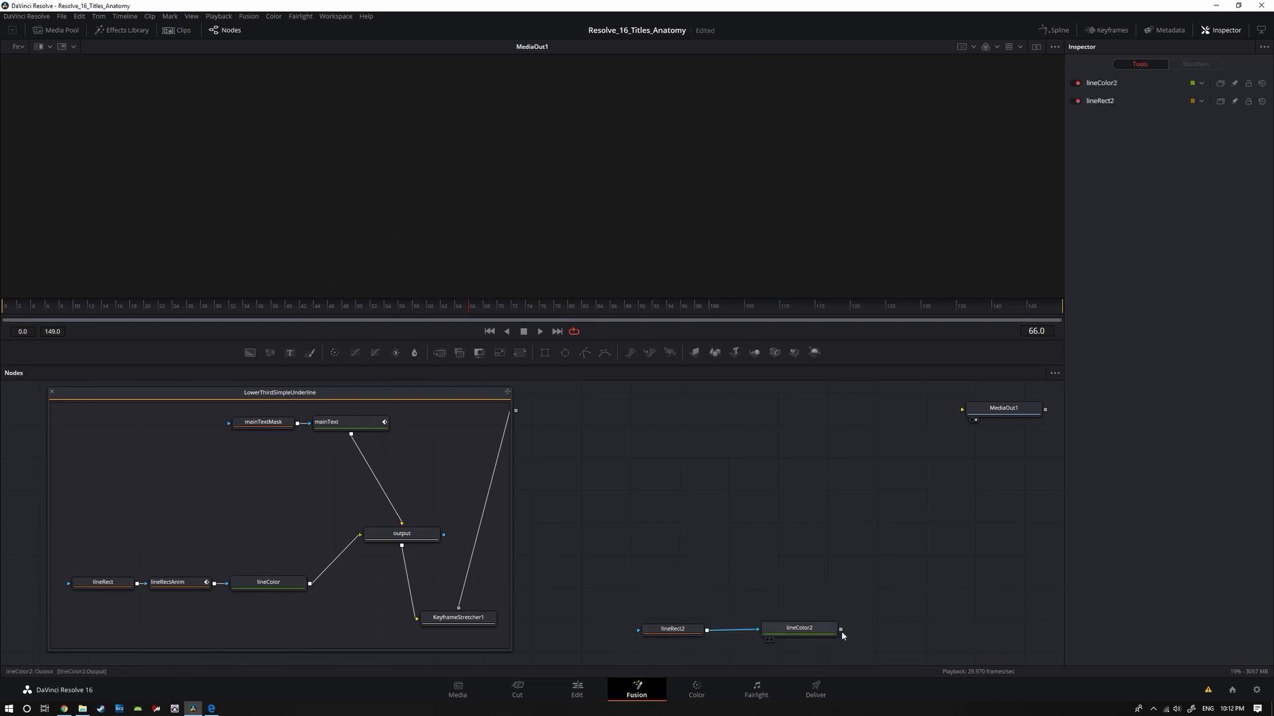
pyautogui.moveTo(841, 630); pyautogui.dragTo(962, 409)
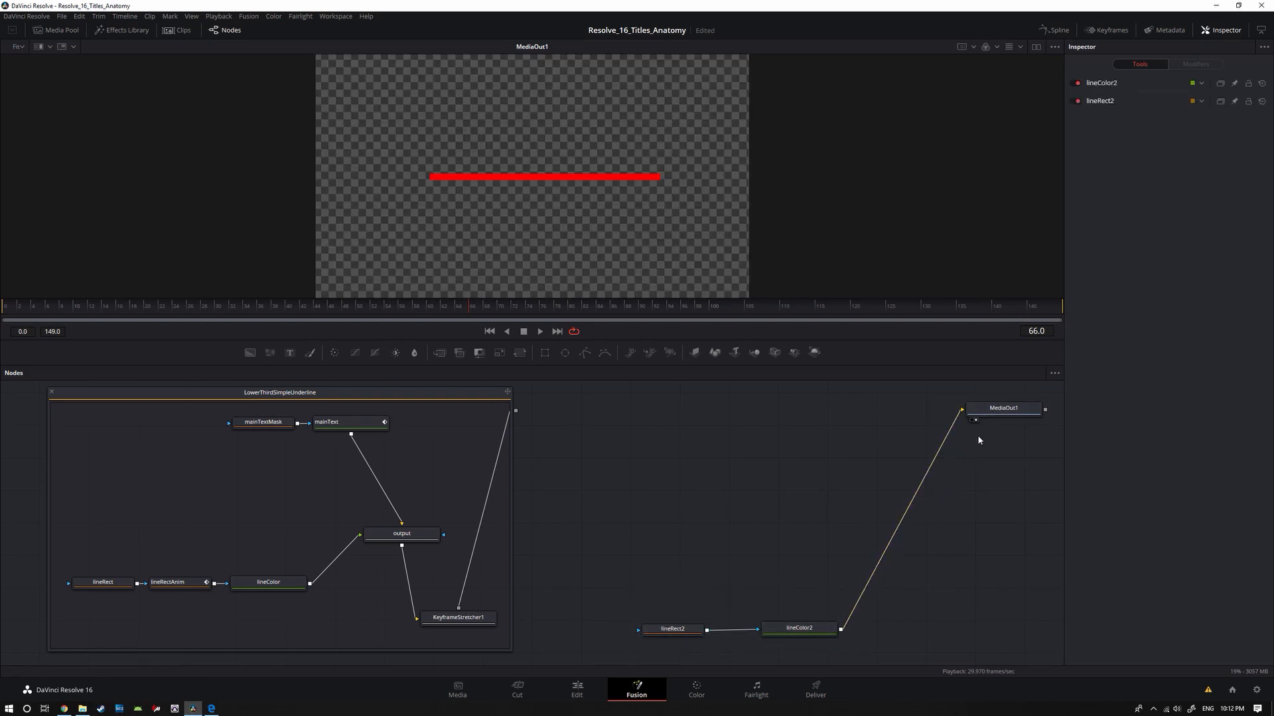
# Step: Spread lineRect2 and lineColor2 apart and insert a Rectangle mask named lineRectAnim2 between them, with Paint Mode set to Minimum
pyautogui.moveTo(670, 630); pyautogui.dragTo(597, 630)
pyautogui.moveTo(792, 629); pyautogui.dragTo(860, 631)
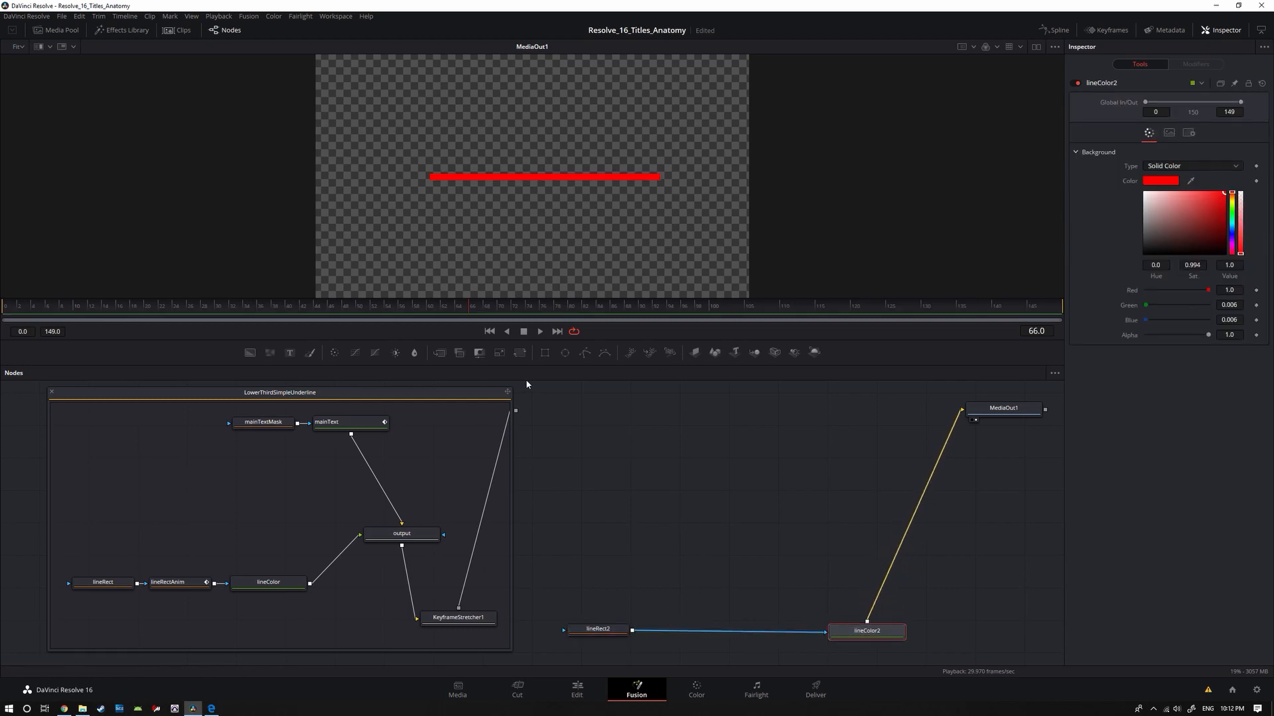
pyautogui.moveTo(543, 359); pyautogui.dragTo(729, 637)
pyautogui.click(1191, 197)
pyautogui.click(1178, 244)
# Step: Slide the lineRectAnim2 mask, 0.1 high, across the red line until it is off it, centered at about 0.01, 0.5
pyautogui.moveTo(780, 178)
pyautogui.mouseDown()
pyautogui.moveTo(511, 185)
pyautogui.moveTo(756, 194)
pyautogui.moveTo(511, 198)
pyautogui.moveTo(664, 197)
pyautogui.moveTo(650, 197)
pyautogui.mouseUp()
pyautogui.moveTo(660, 116); pyautogui.dragTo(328, 182)
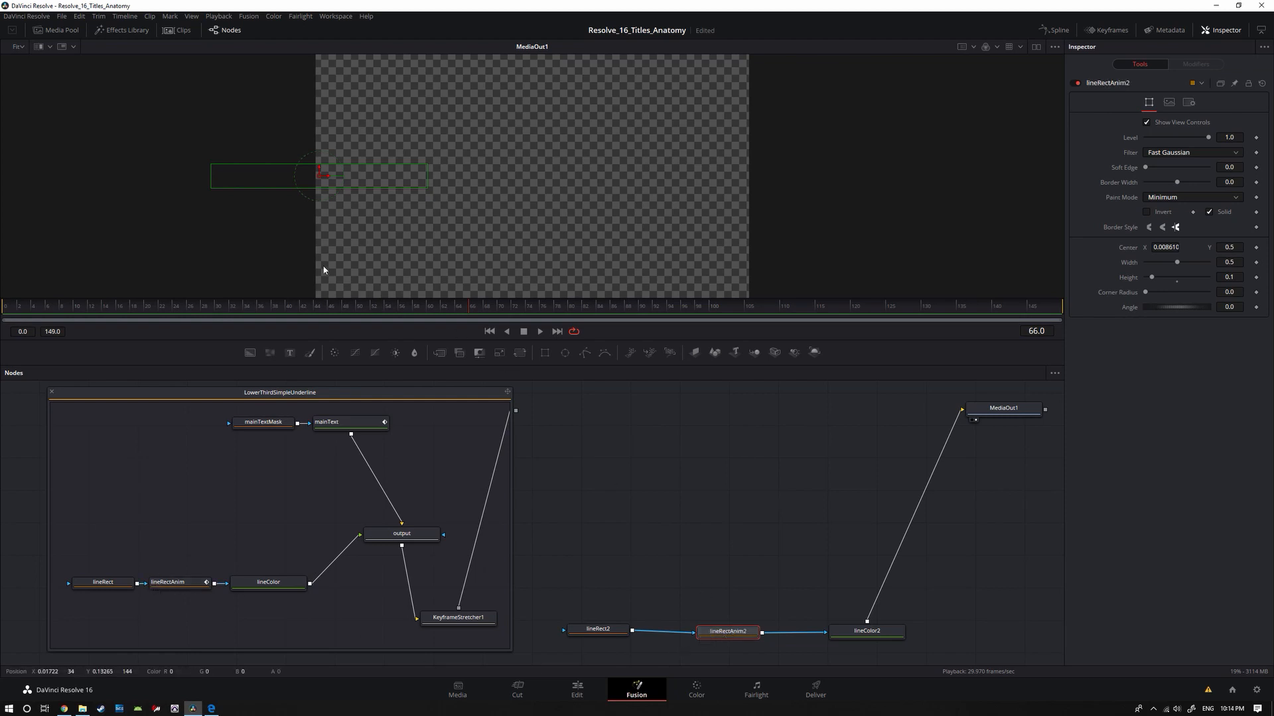
pyautogui.moveTo(328, 176)
pyautogui.mouseDown()
pyautogui.moveTo(651, 178)
pyautogui.moveTo(320, 177)
pyautogui.mouseUp()
pyautogui.moveTo(321, 180)
pyautogui.mouseDown()
pyautogui.moveTo(631, 183)
pyautogui.moveTo(323, 179)
pyautogui.mouseUp()
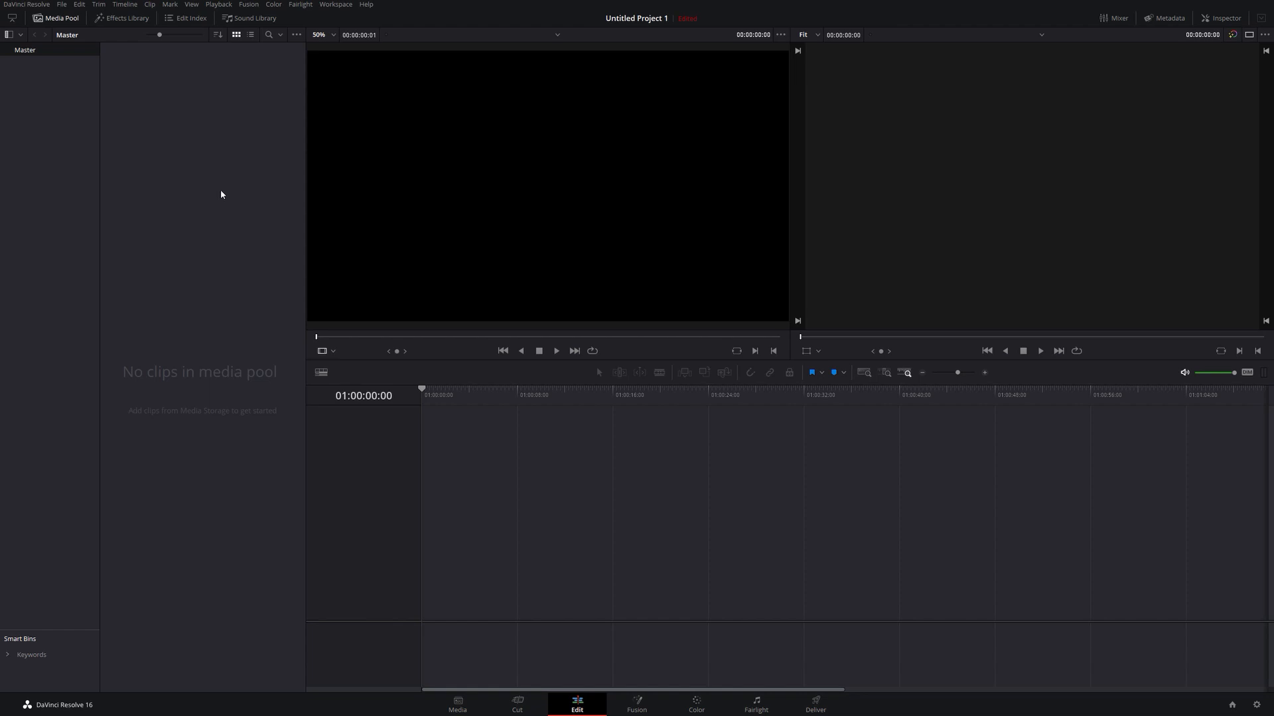
# Step: Add a Fusion Composition effect at the start of the empty timeline in Untitled Project 1 and open it on the Fusion page
pyautogui.click(128, 20)
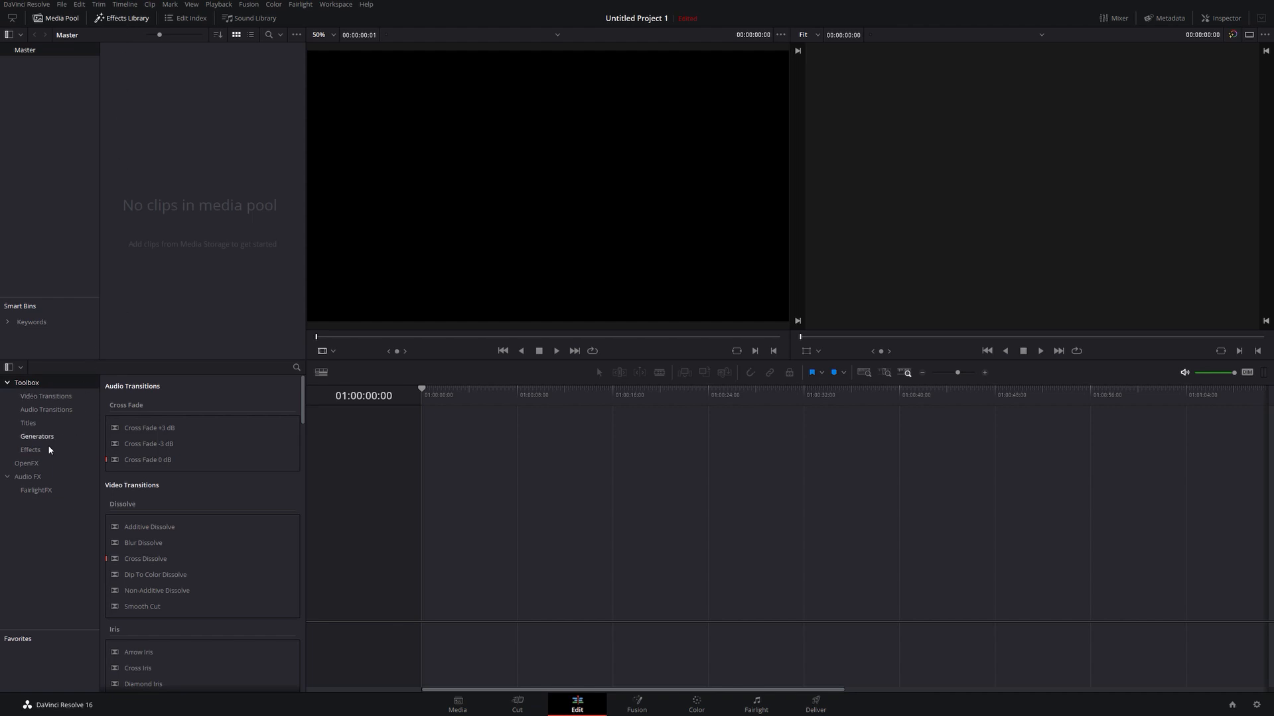
pyautogui.click(30, 450)
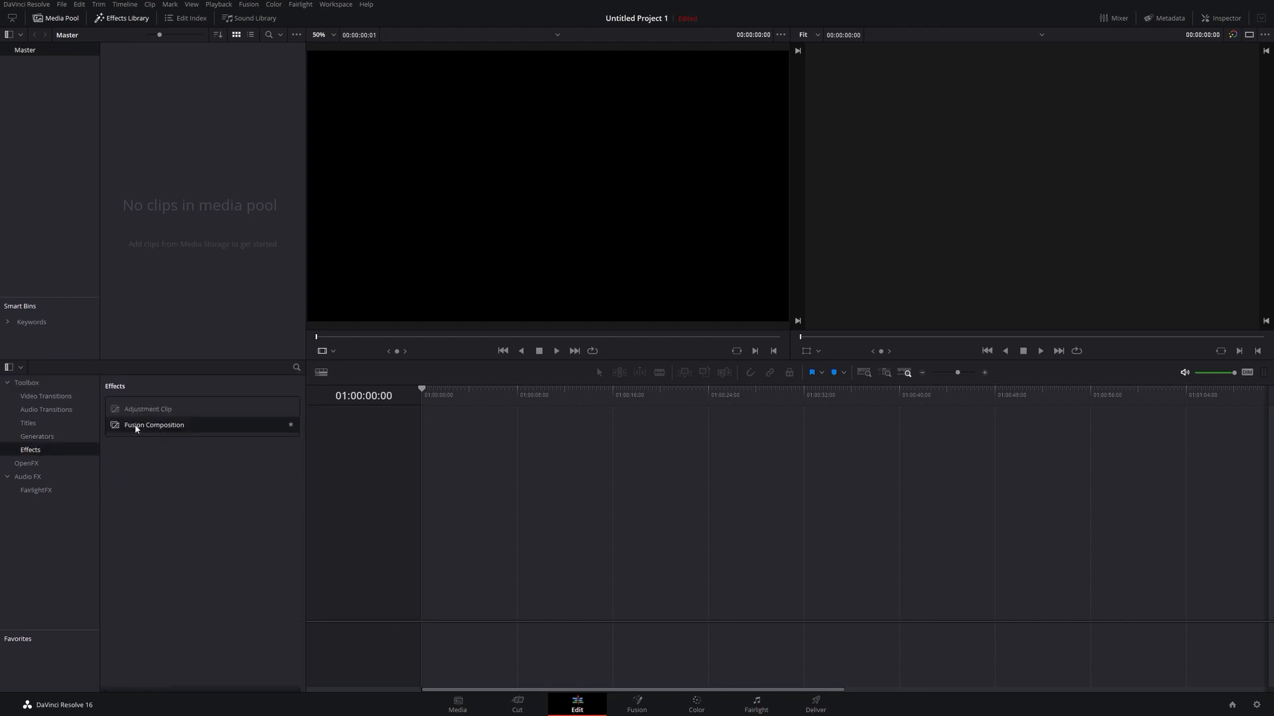
pyautogui.moveTo(136, 430); pyautogui.dragTo(455, 506)
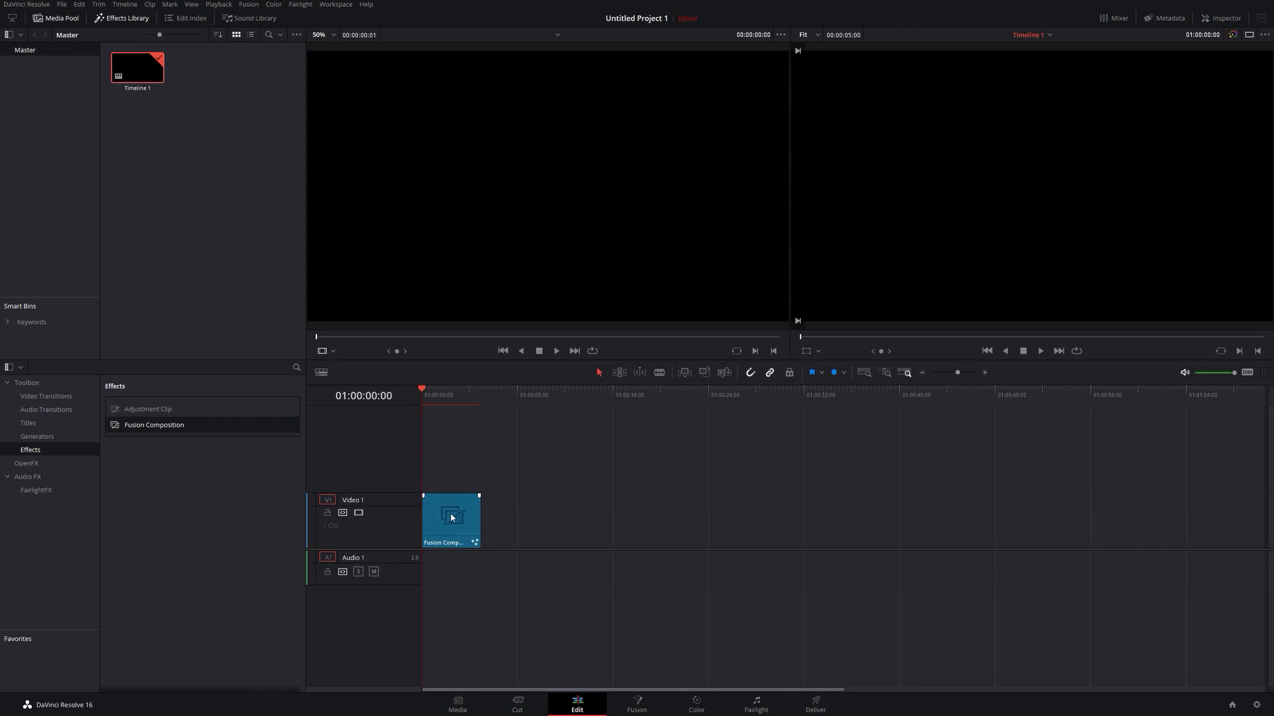
pyautogui.click(452, 518)
pyautogui.click(638, 704)
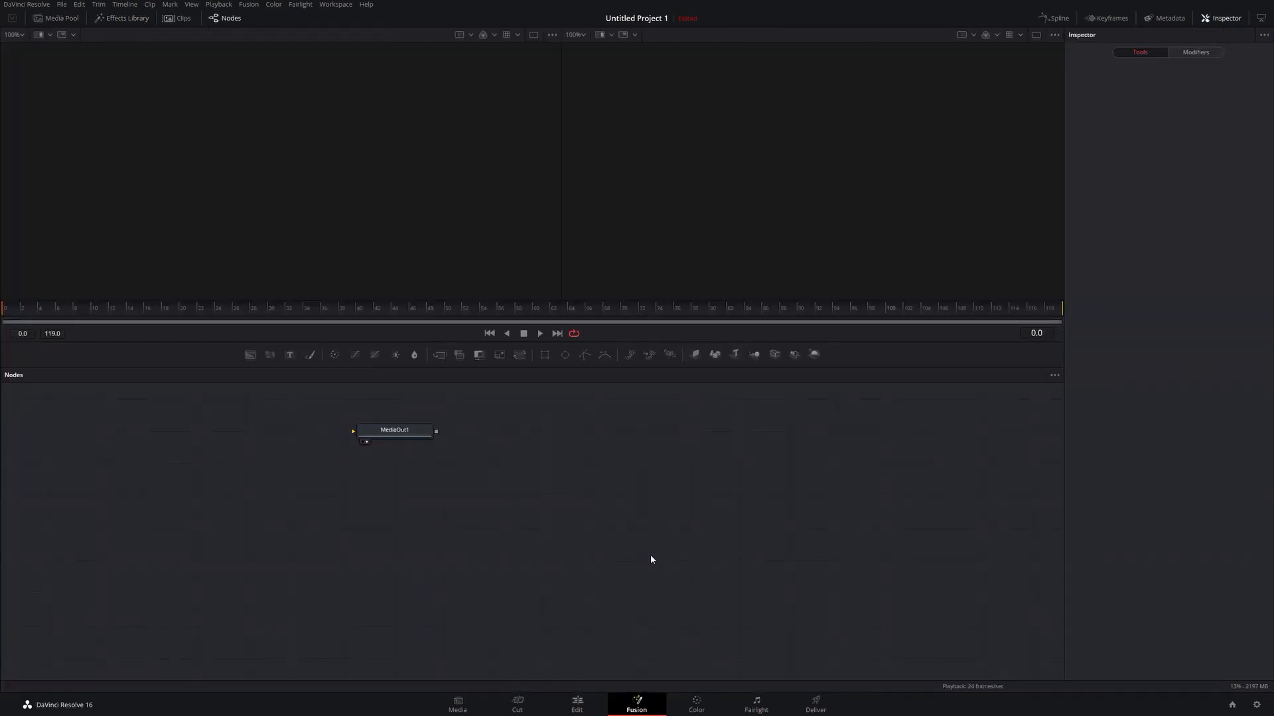
# Step: Move MediaOut1 toward the middle of the node graph, switch to a single viewer, and add a Text node before MediaOut1
pyautogui.moveTo(393, 430); pyautogui.dragTo(539, 494)
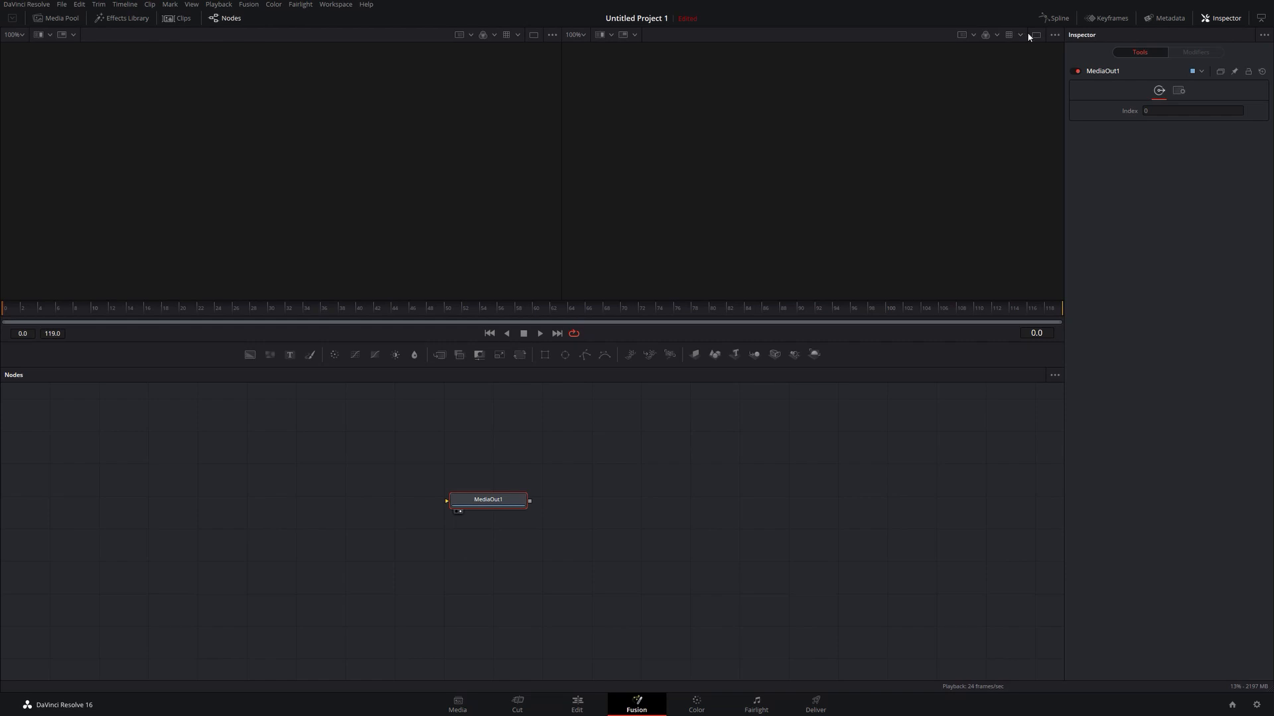
pyautogui.click(1035, 34)
pyautogui.moveTo(290, 359); pyautogui.dragTo(288, 509)
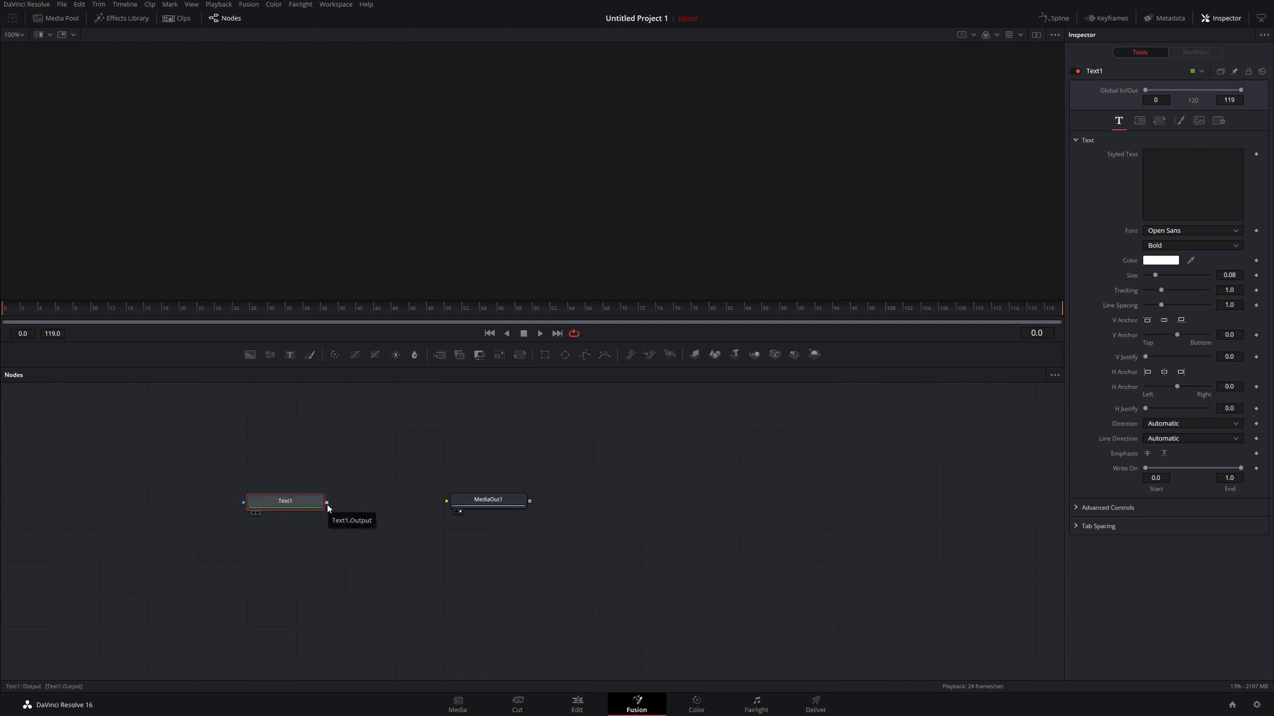
# Step: Restore the dual viewers, show Text1 in the first one, and set its styled text to SAMPLE
pyautogui.click(1035, 35)
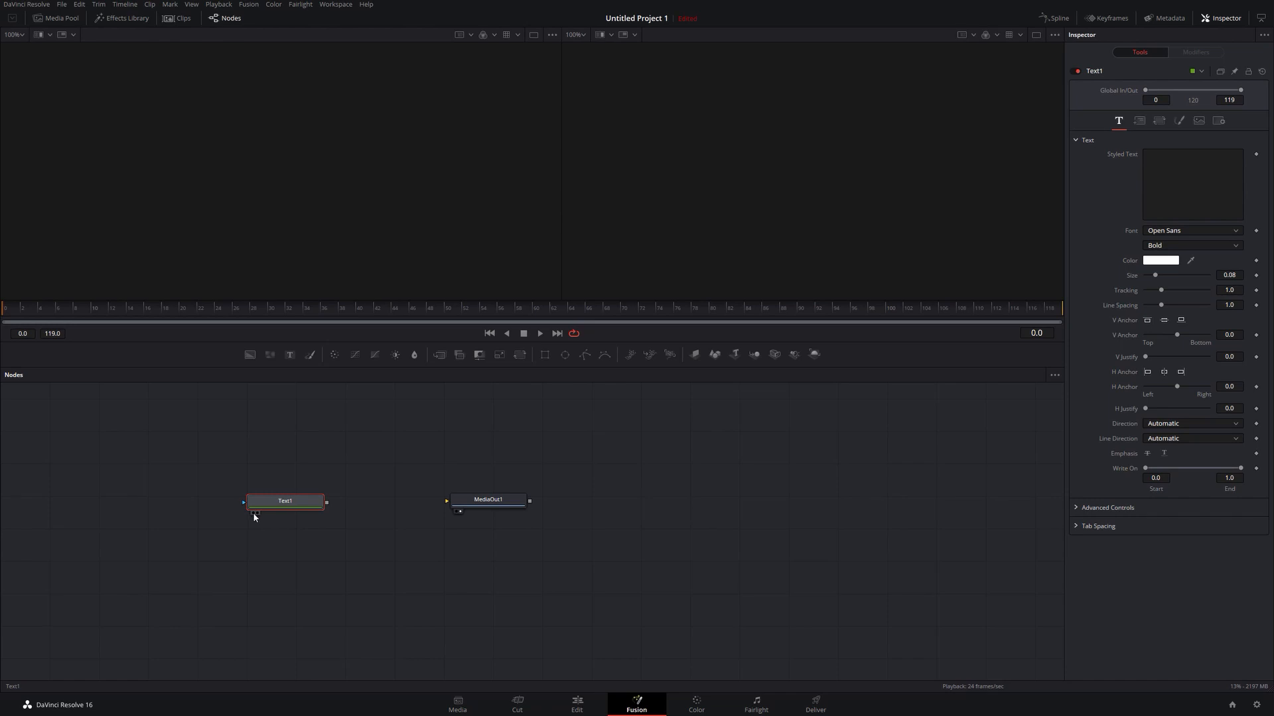
pyautogui.click(253, 513)
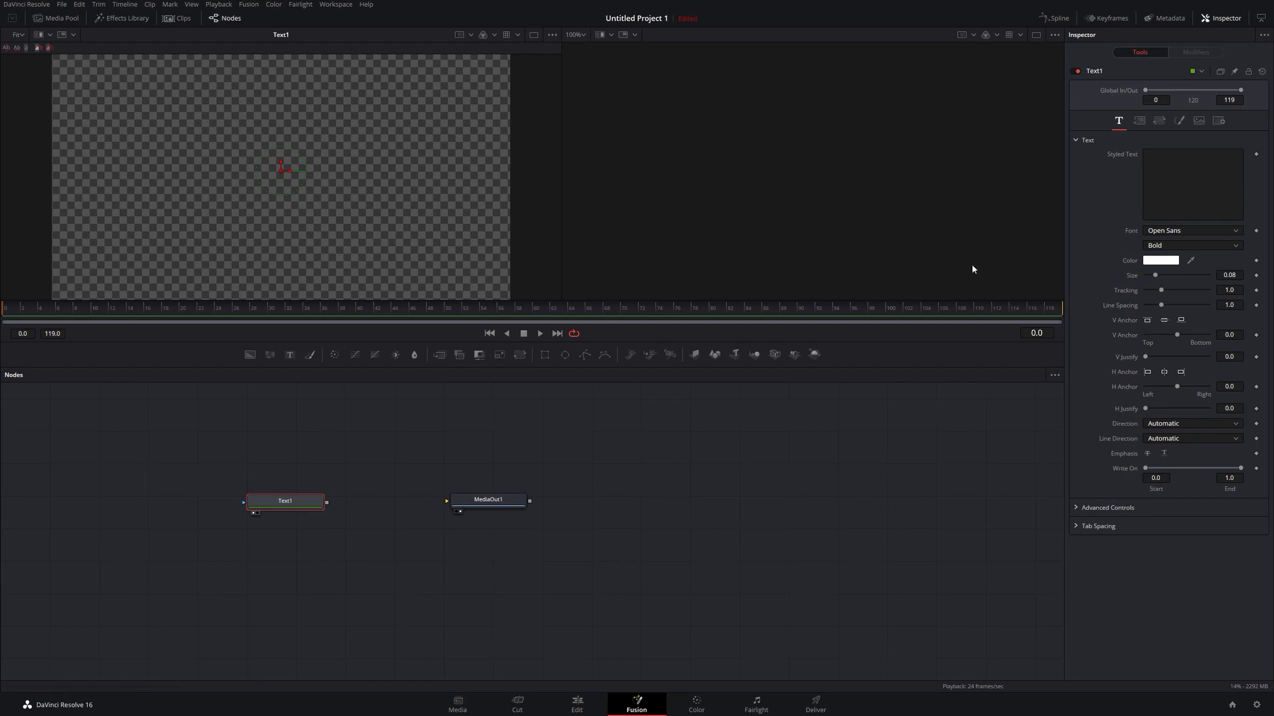
pyautogui.click(1186, 182)
pyautogui.click(1162, 178)
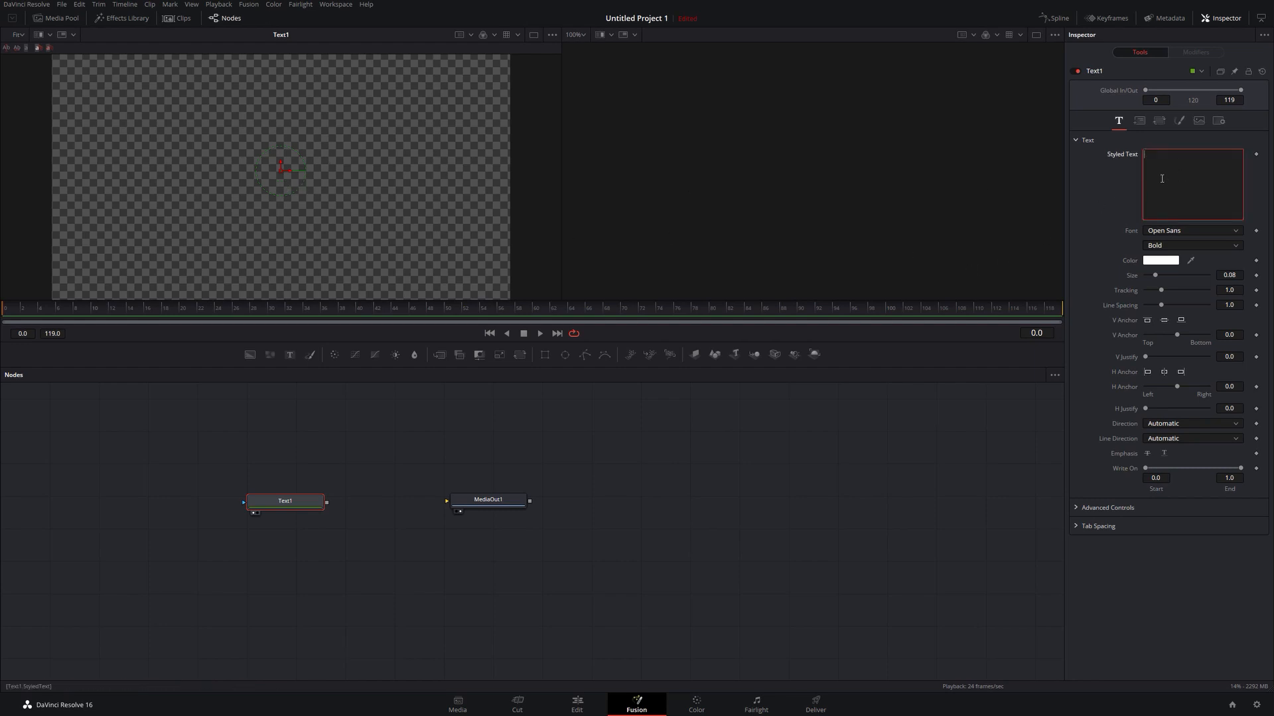
pyautogui.write('SAMPLE')
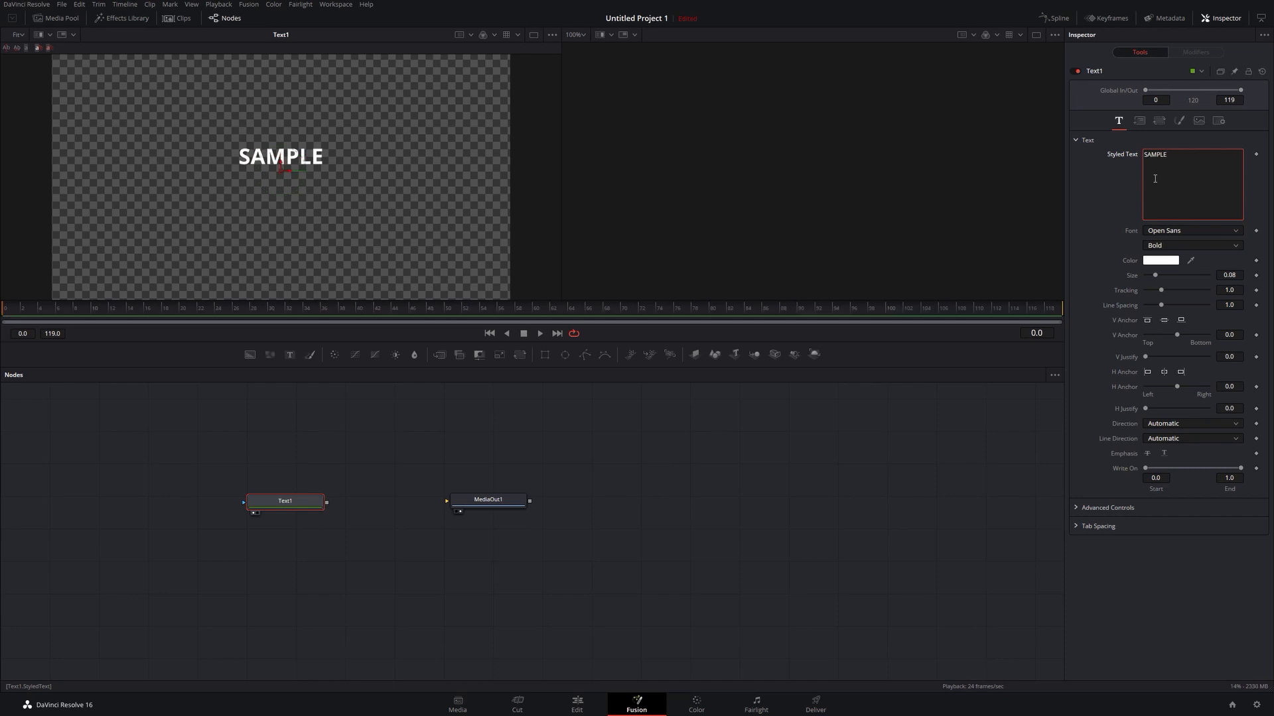
# Step: Remove the extra blank line after SAMPLE in the styled text and connect Text1's output to MediaOut1
pyautogui.press('BackSpace')
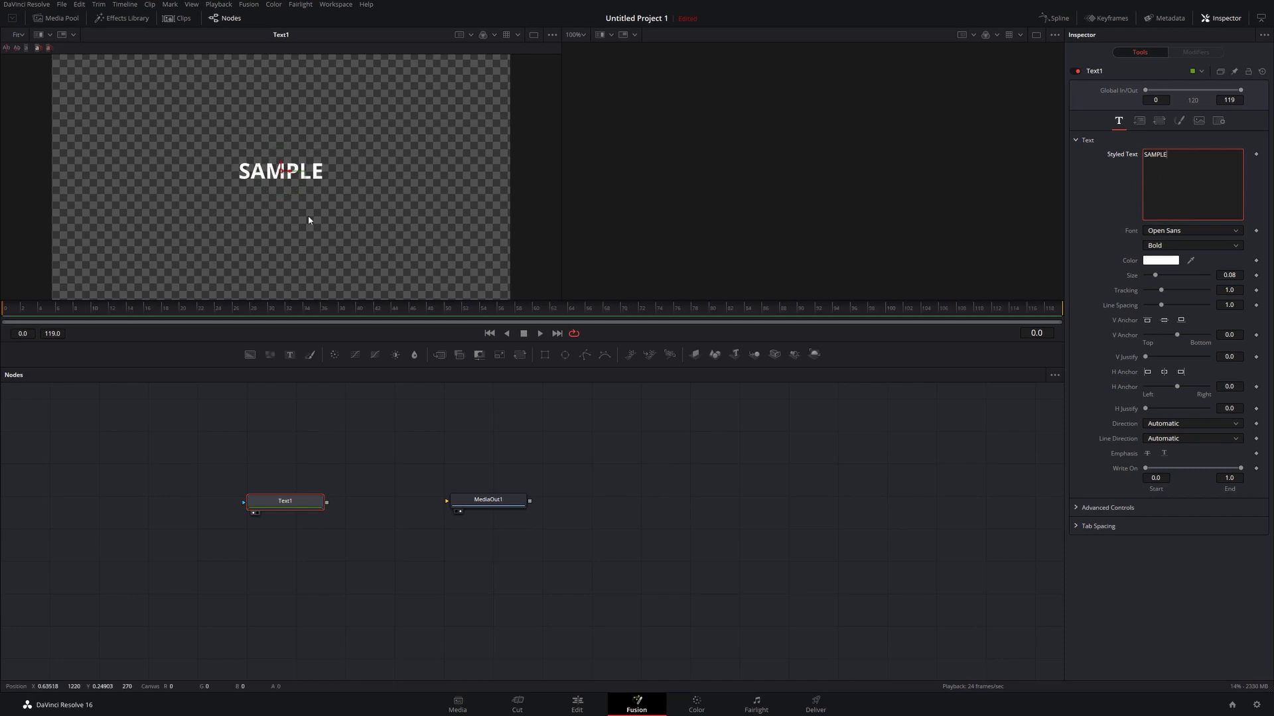
pyautogui.click(409, 457)
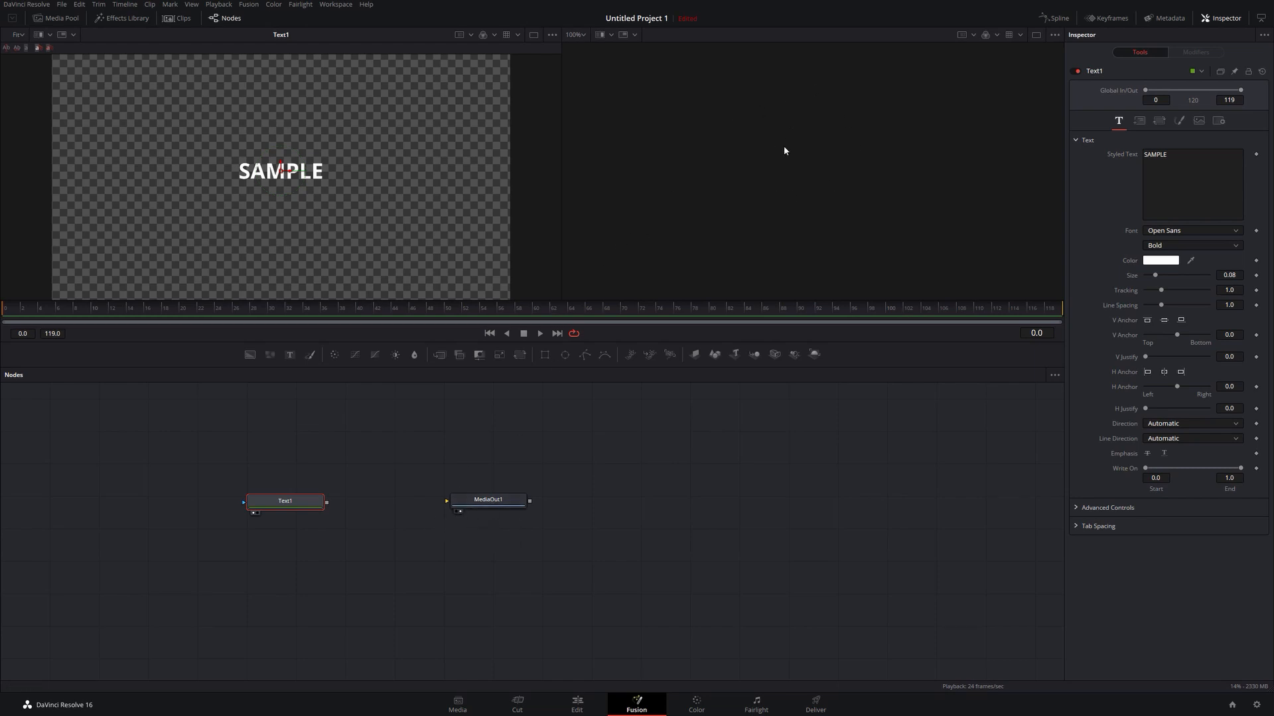
pyautogui.moveTo(326, 503); pyautogui.dragTo(488, 503)
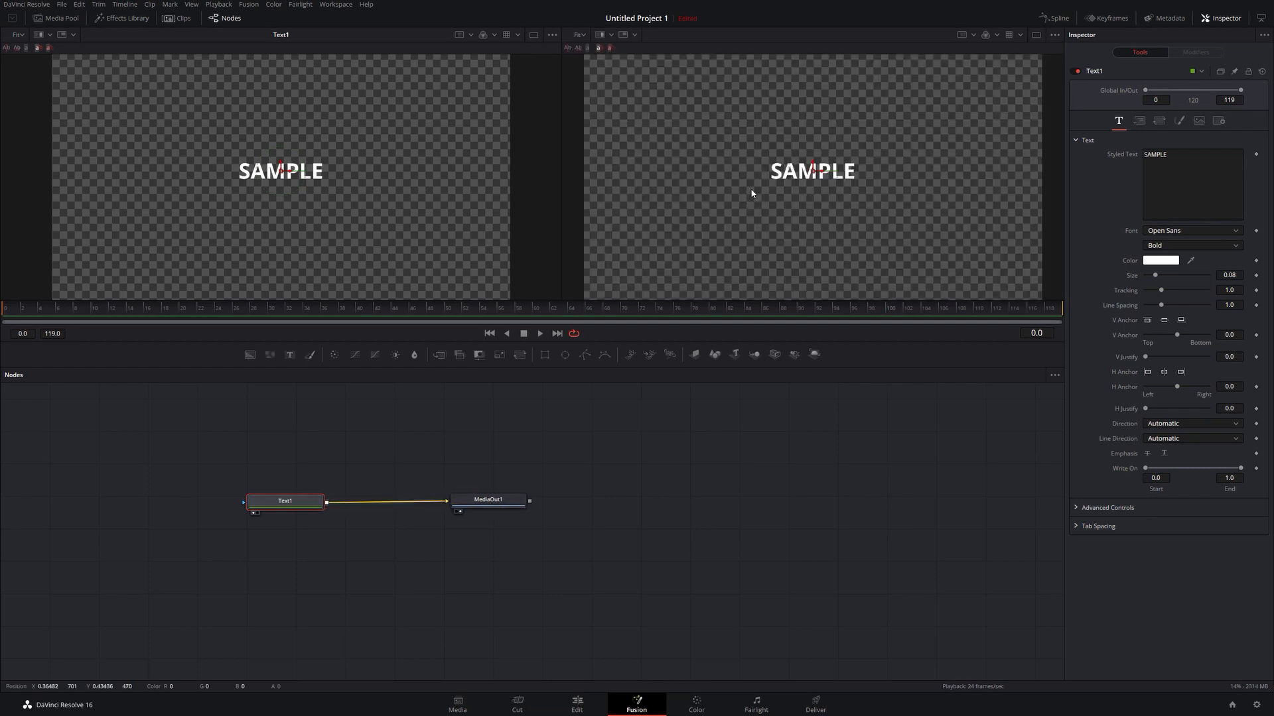
# Step: Take Text1 out of the first viewer and switch to a single viewer showing MediaOut1
pyautogui.click(254, 516)
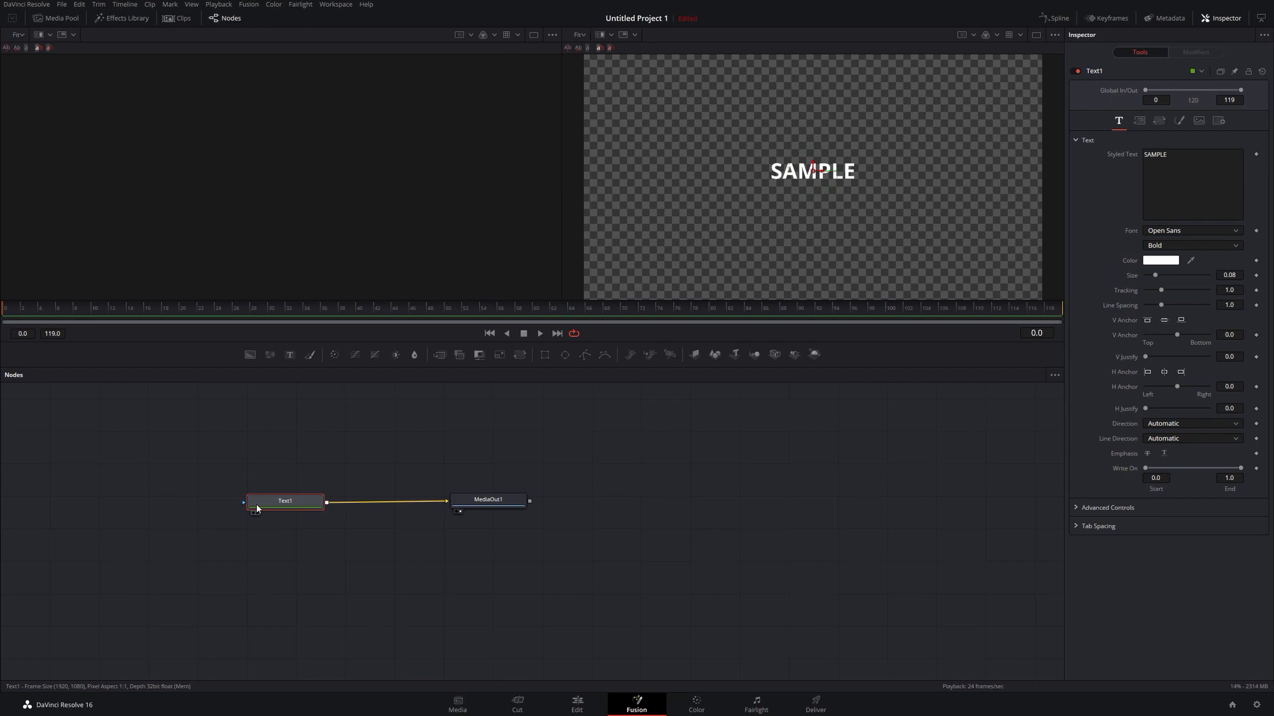
pyautogui.click(1031, 34)
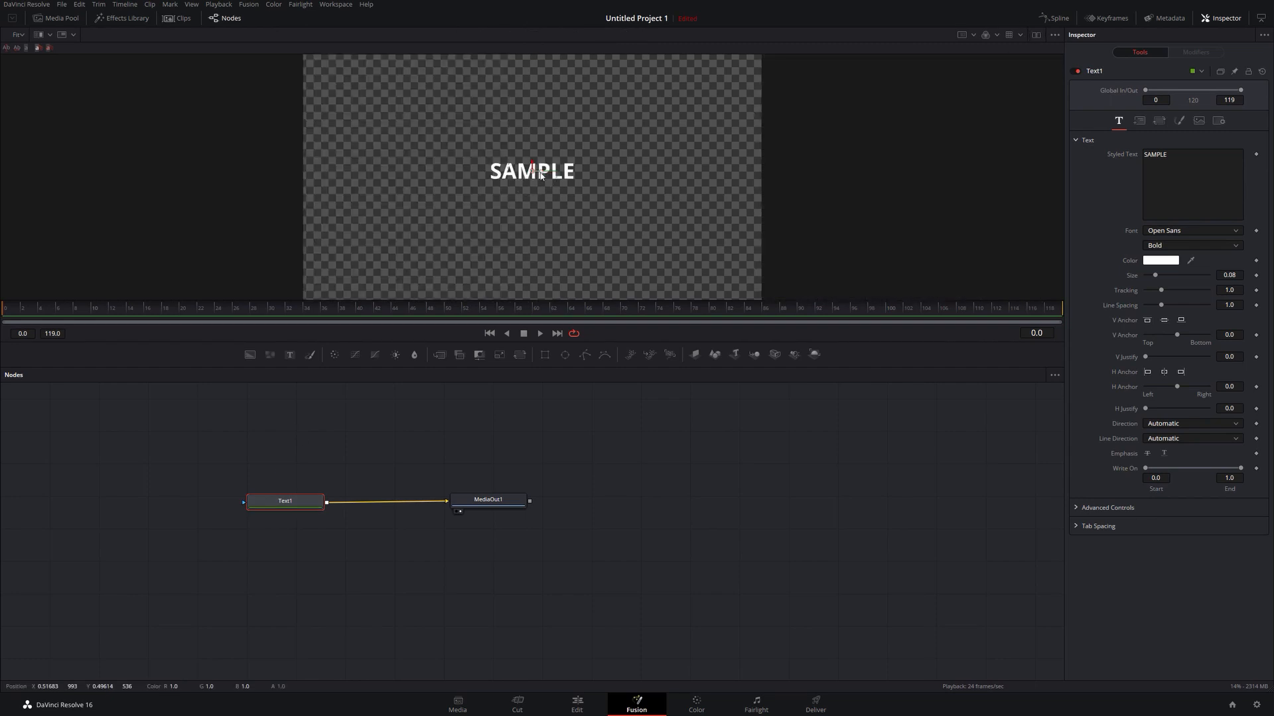
# Step: Set Text1's layout center to X 0.1 and Y 0.1
pyautogui.moveTo(541, 175); pyautogui.dragTo(604, 169)
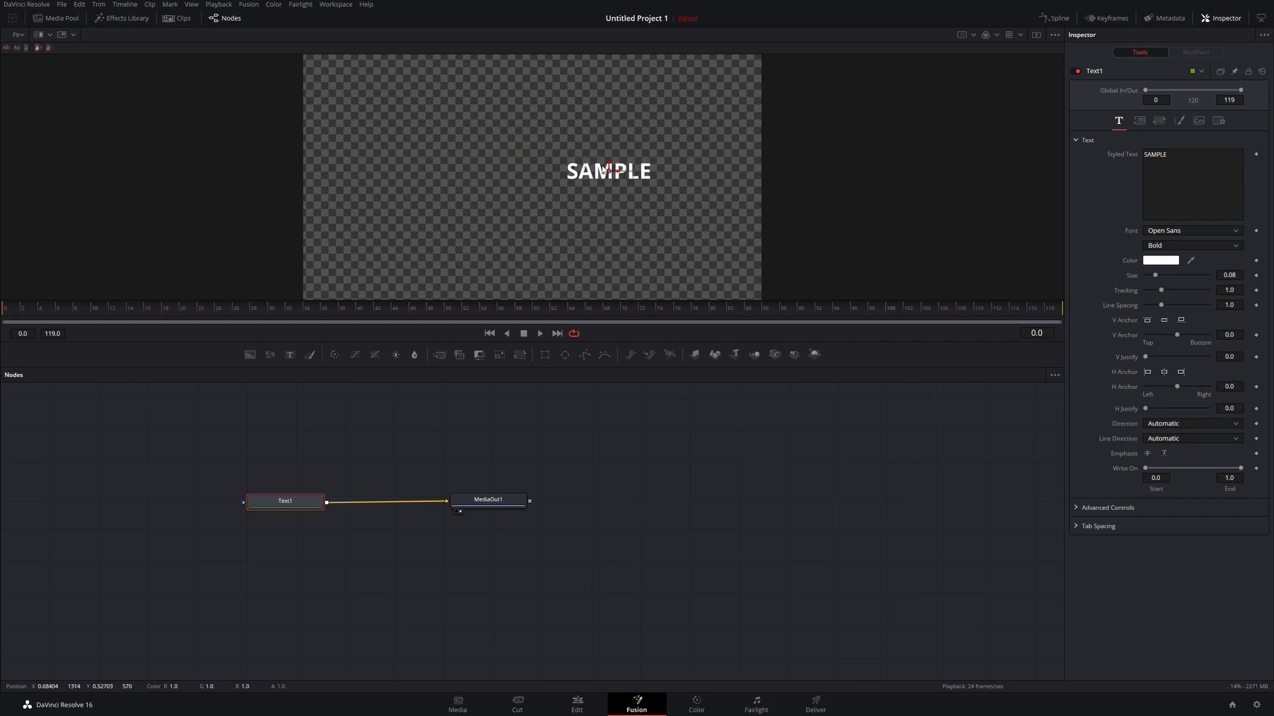
pyautogui.hotkey('ctrl', 'z')
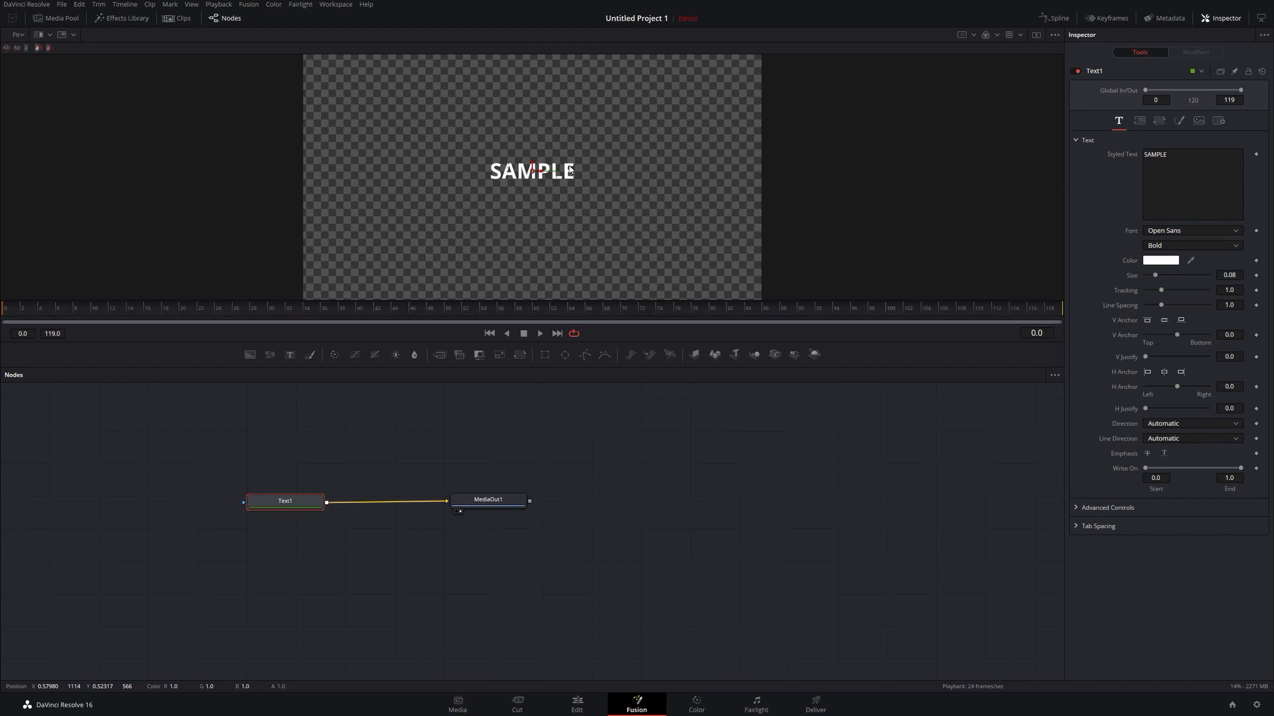
pyautogui.click(1139, 122)
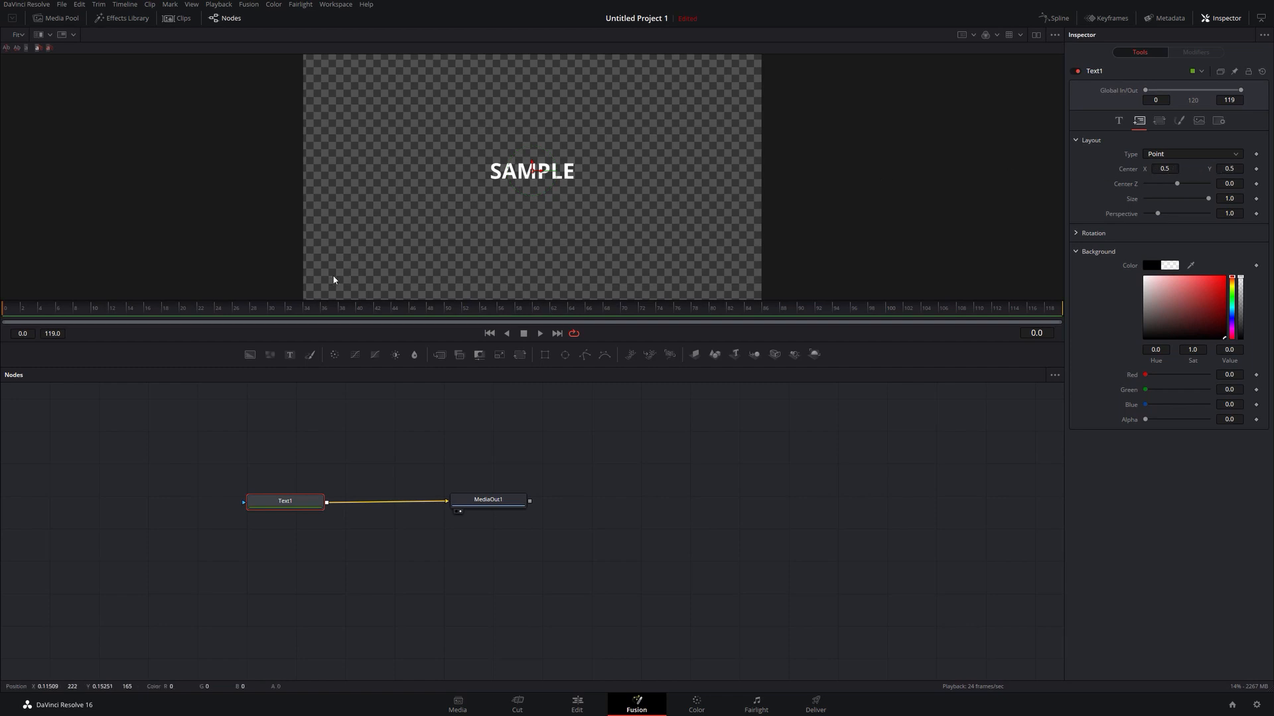
pyautogui.write('0.1')
pyautogui.press('Tab')
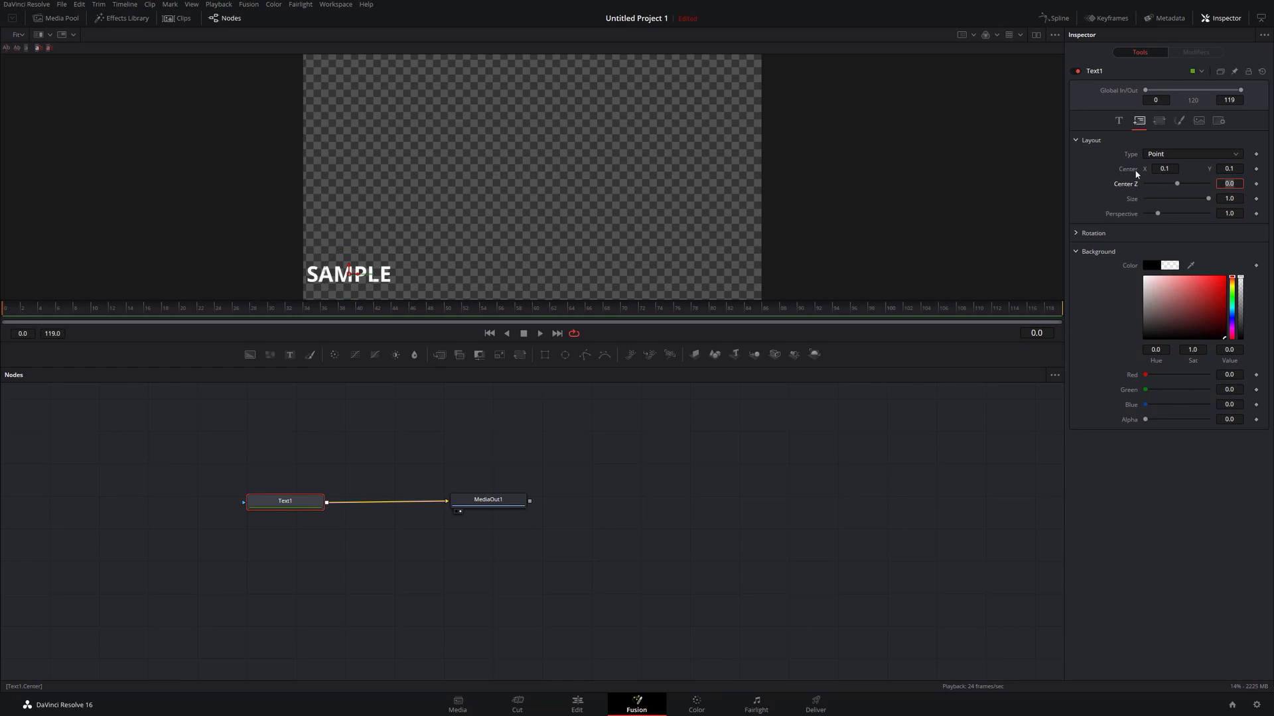
pyautogui.click(407, 205)
# Step: Open a widened Spline editor beside the node graph and test Text1's layout size at 0.0 and back at 1.0
pyautogui.click(1055, 19)
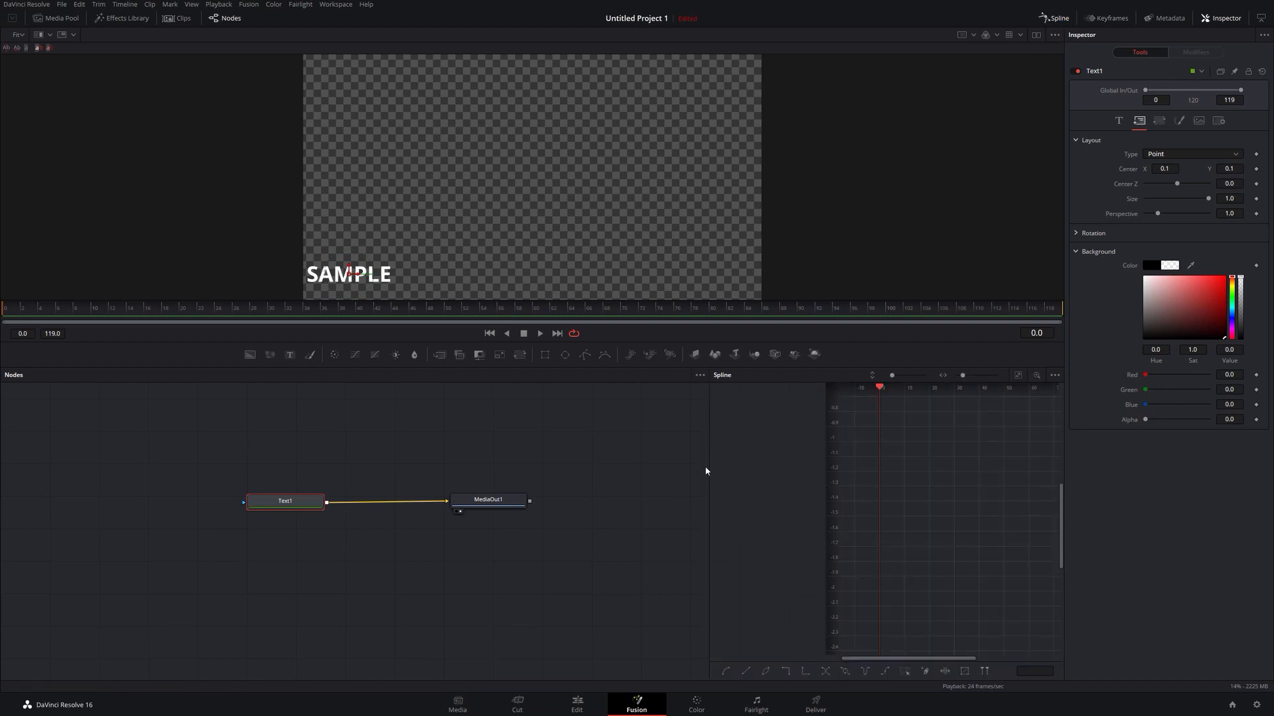
pyautogui.moveTo(708, 470); pyautogui.dragTo(642, 471)
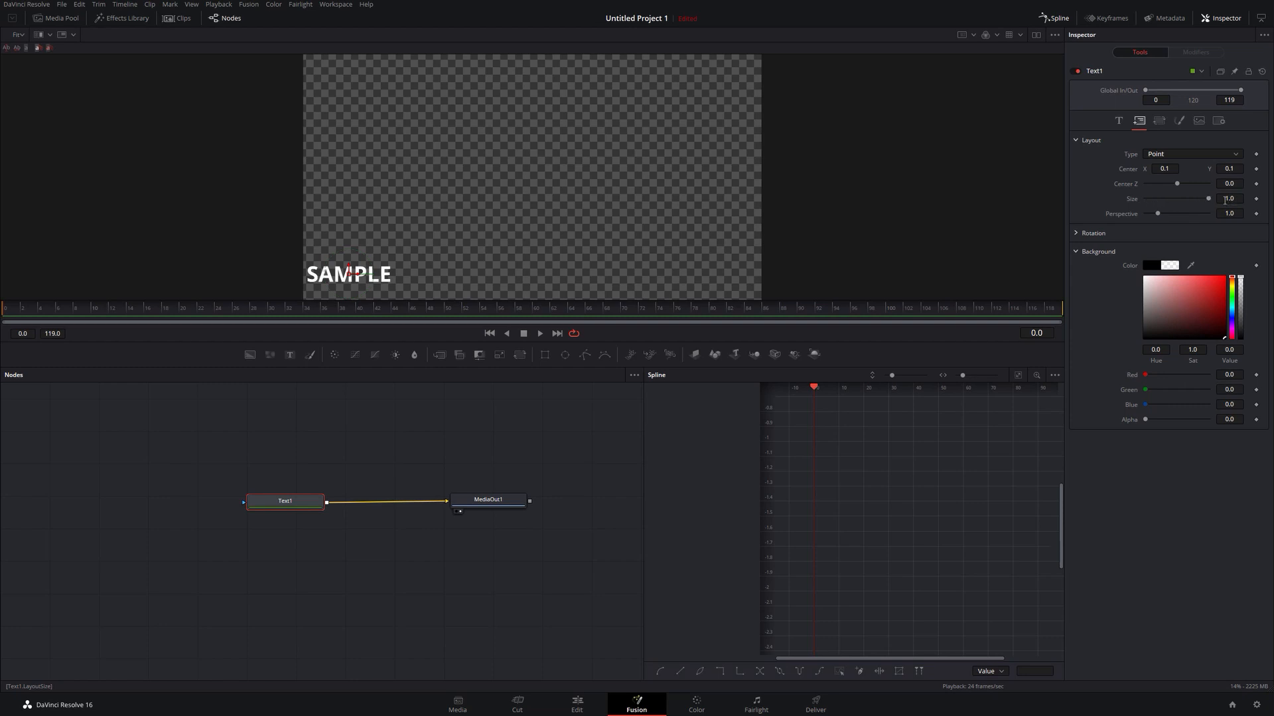
pyautogui.moveTo(1208, 199); pyautogui.dragTo(1153, 199)
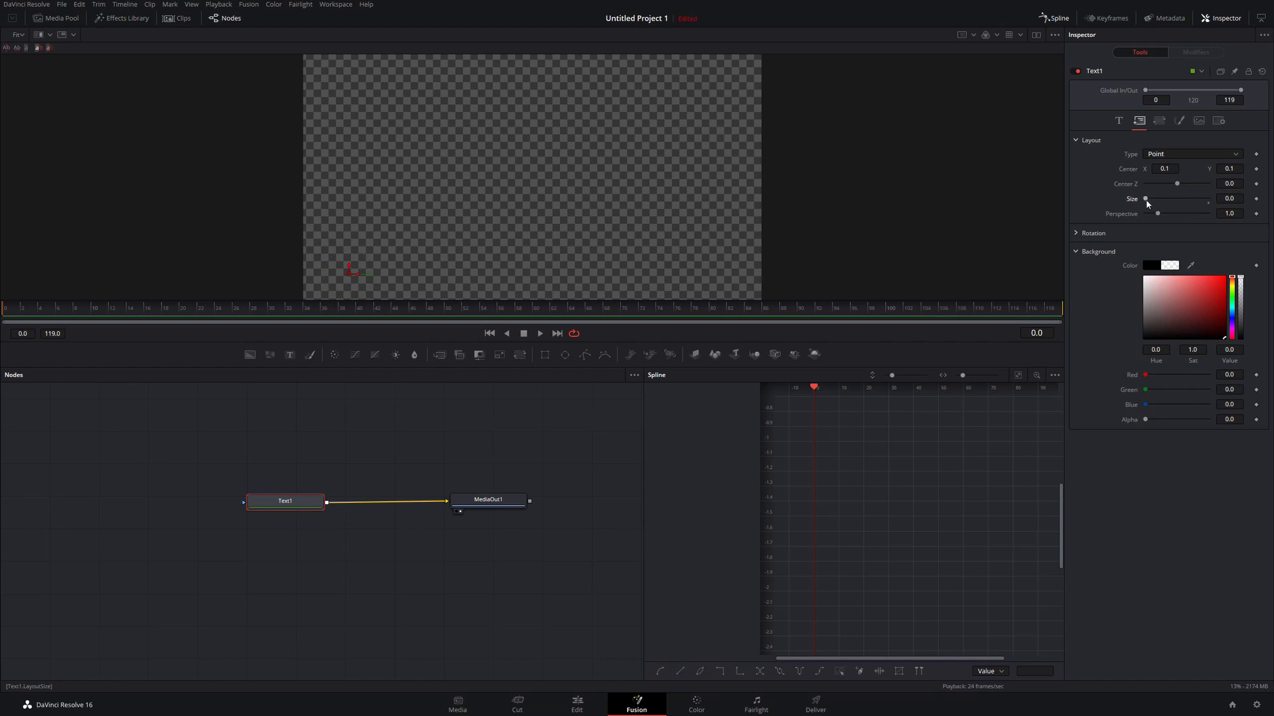
pyautogui.moveTo(1147, 203); pyautogui.dragTo(1219, 196)
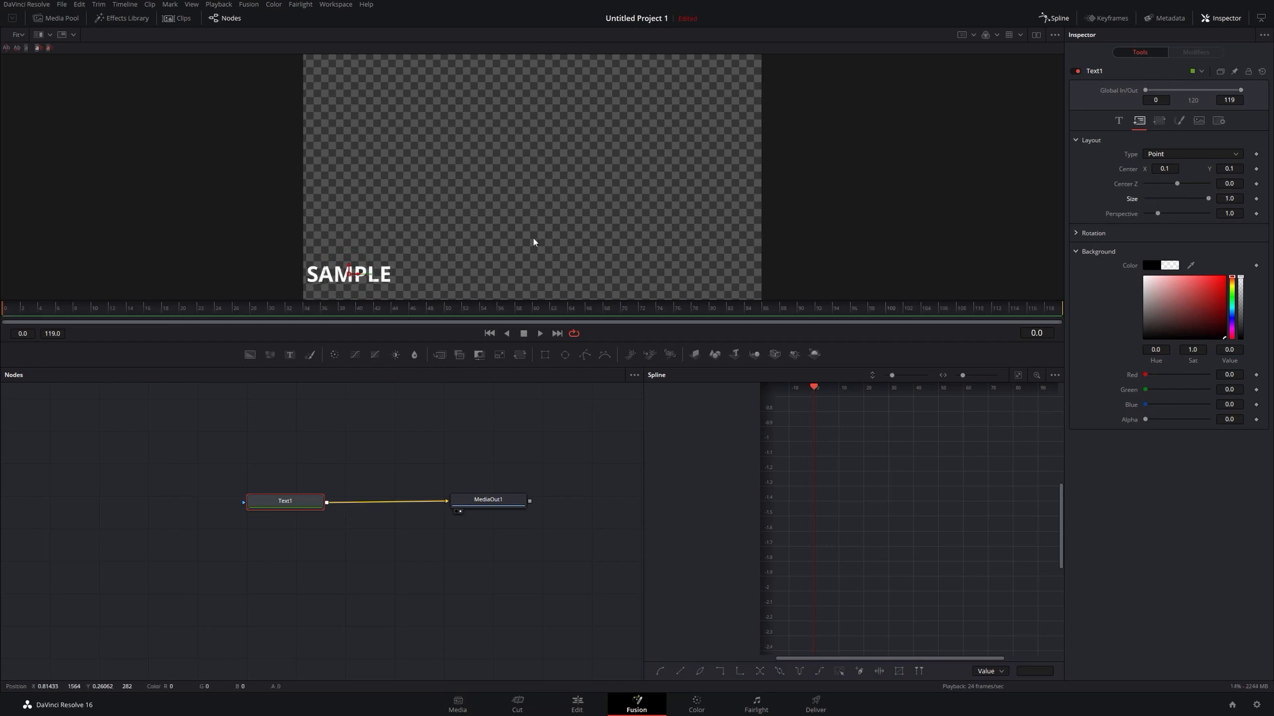
# Step: Keyframe Text1's layout size at 1.0 on frame 10 and 0.0 on frame 30
pyautogui.click(93, 309)
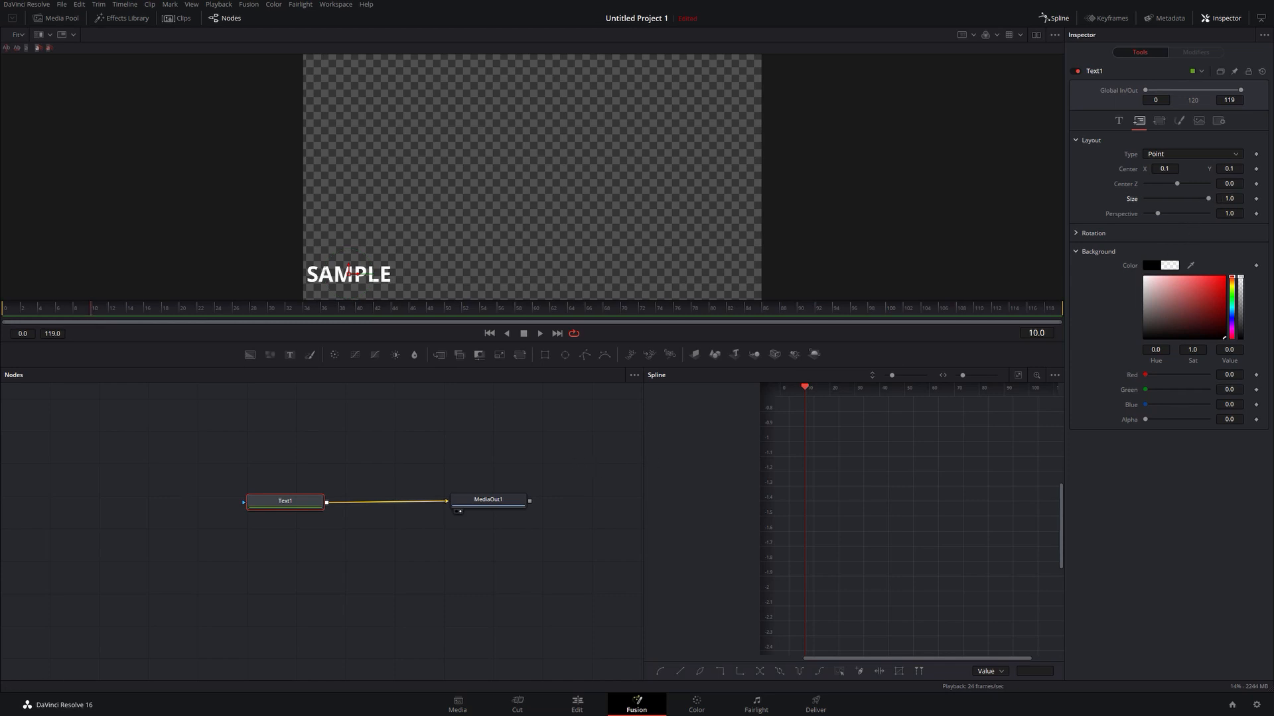
pyautogui.click(1256, 199)
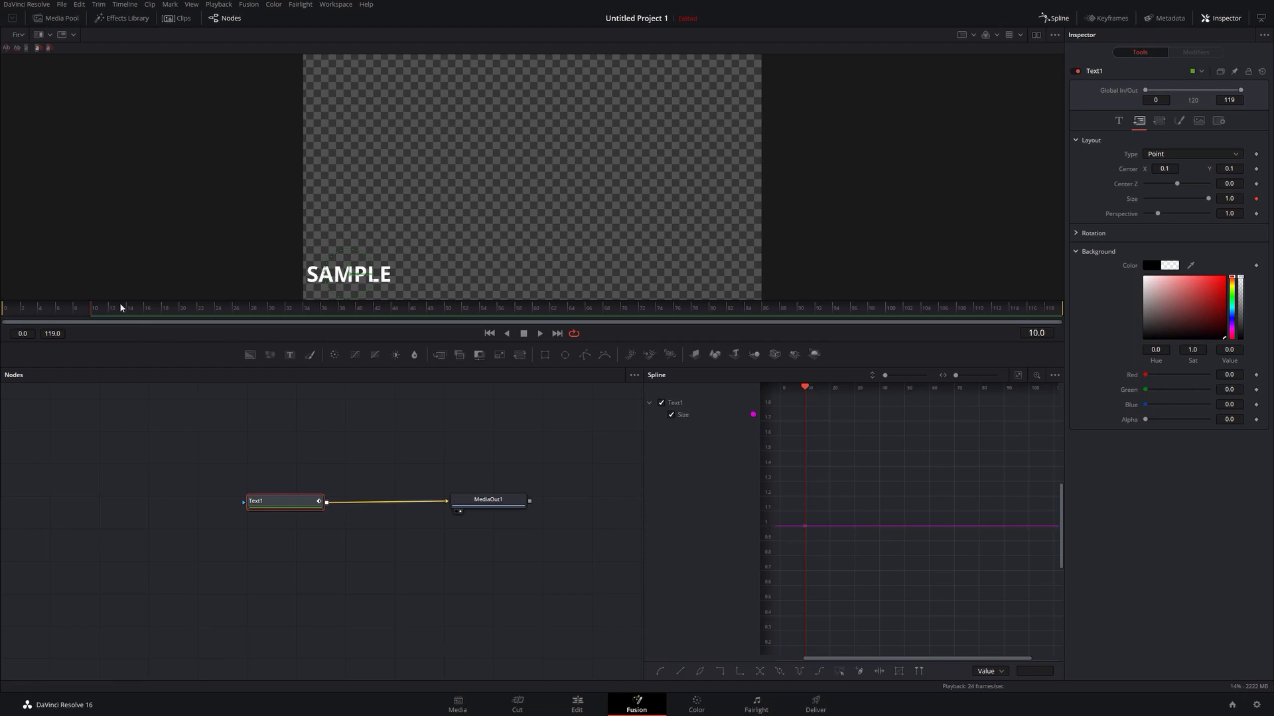
pyautogui.click(270, 311)
pyautogui.moveTo(1208, 201); pyautogui.dragTo(1144, 201)
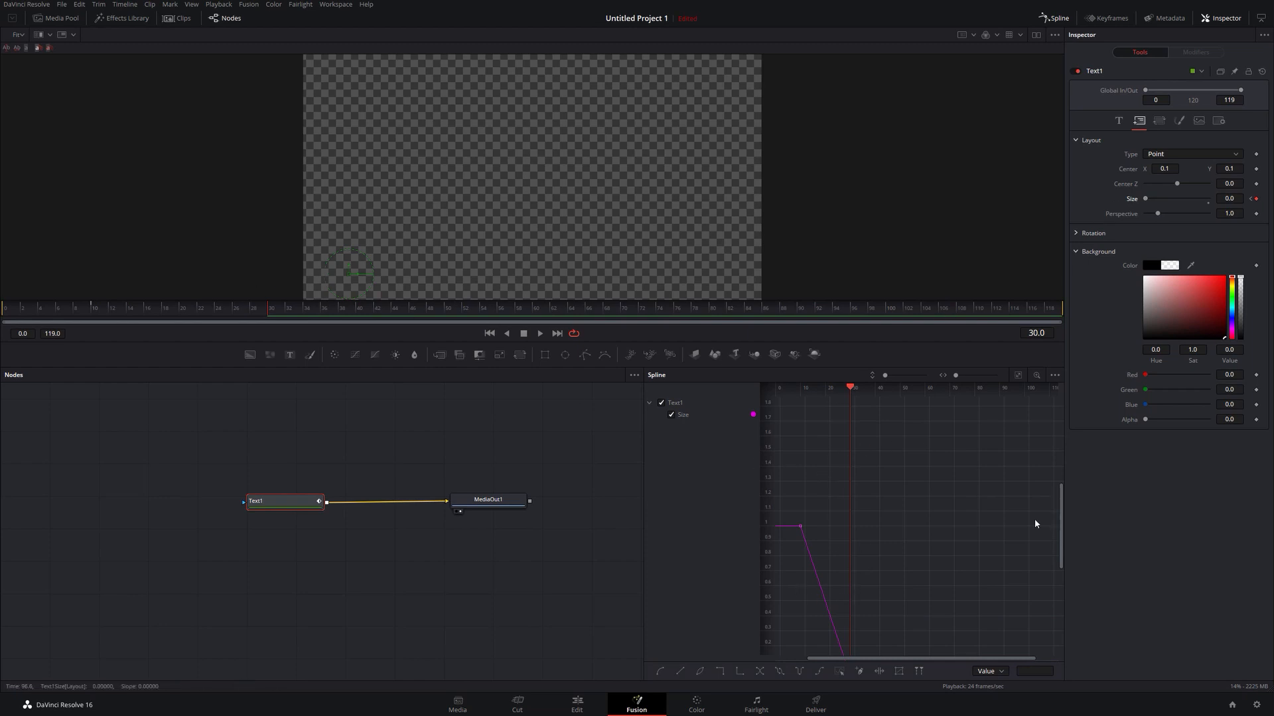
# Step: Fit the size curve in the Spline editor and set its frame 30 keyframe value to 0.5
pyautogui.click(1017, 376)
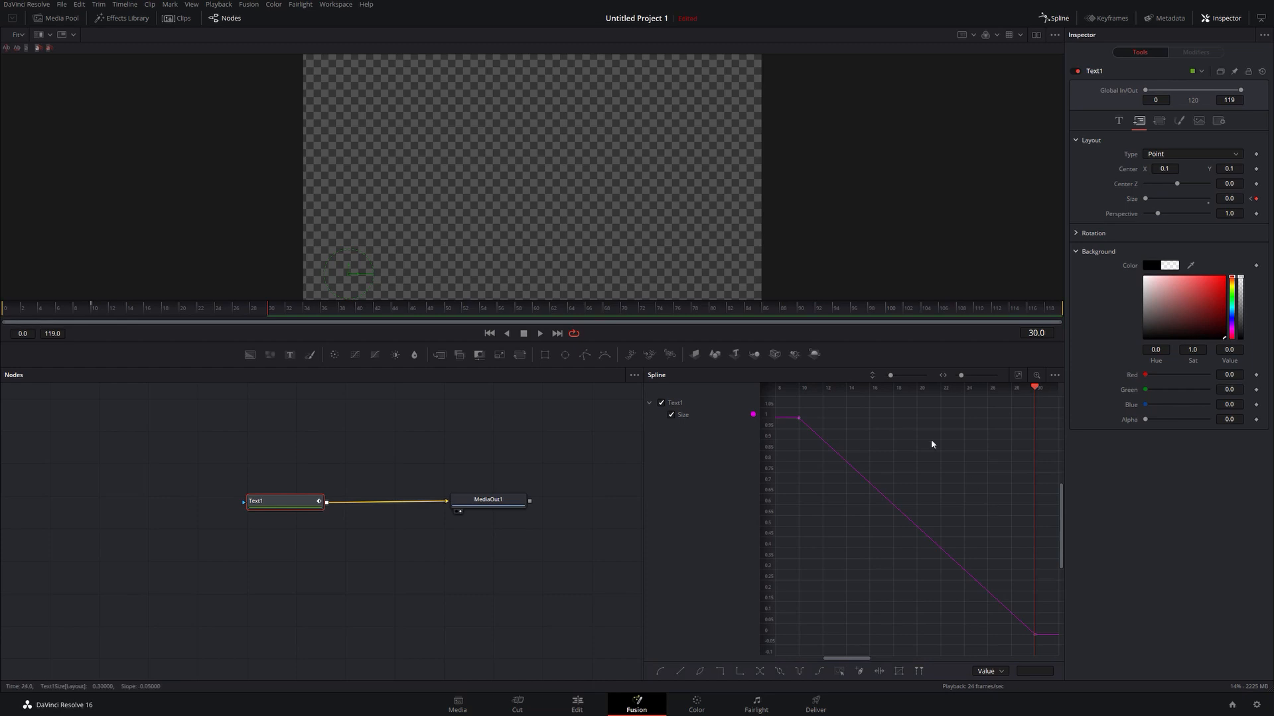
pyautogui.click(1011, 387)
pyautogui.click(1035, 635)
pyautogui.click(1037, 637)
pyautogui.click(1034, 635)
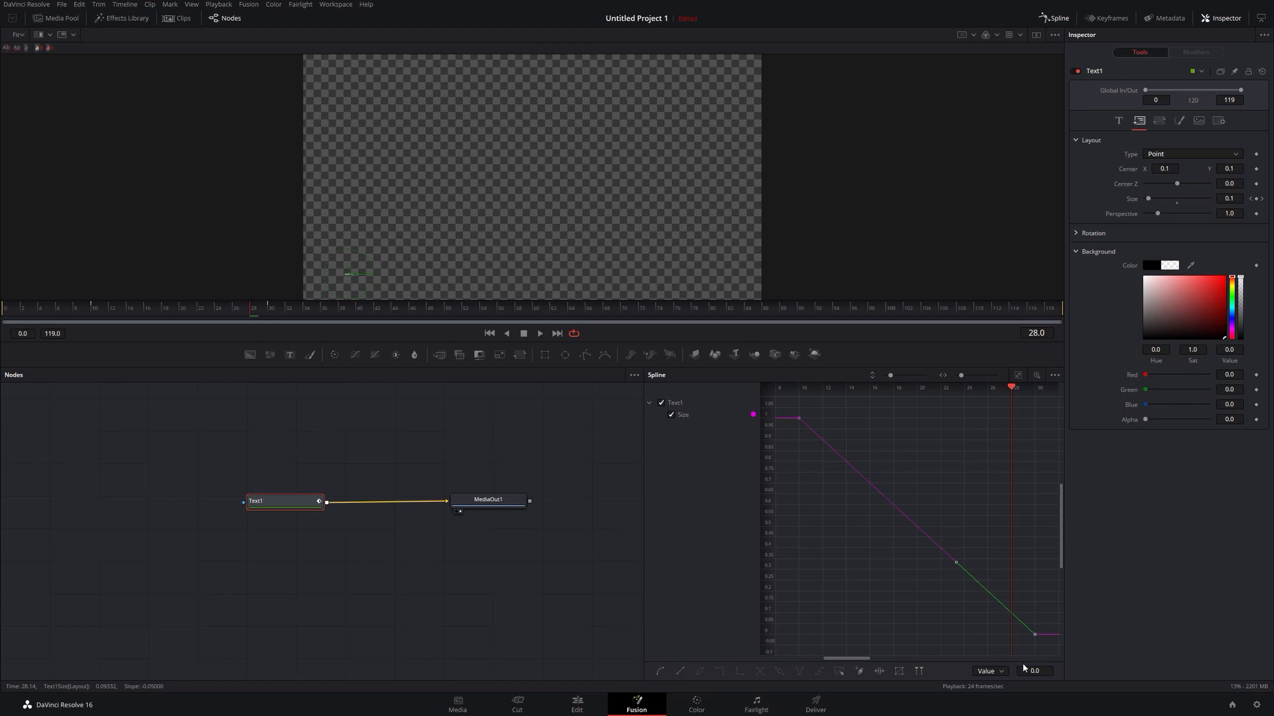
pyautogui.click(1045, 674)
pyautogui.write('5')
pyautogui.press('Return')
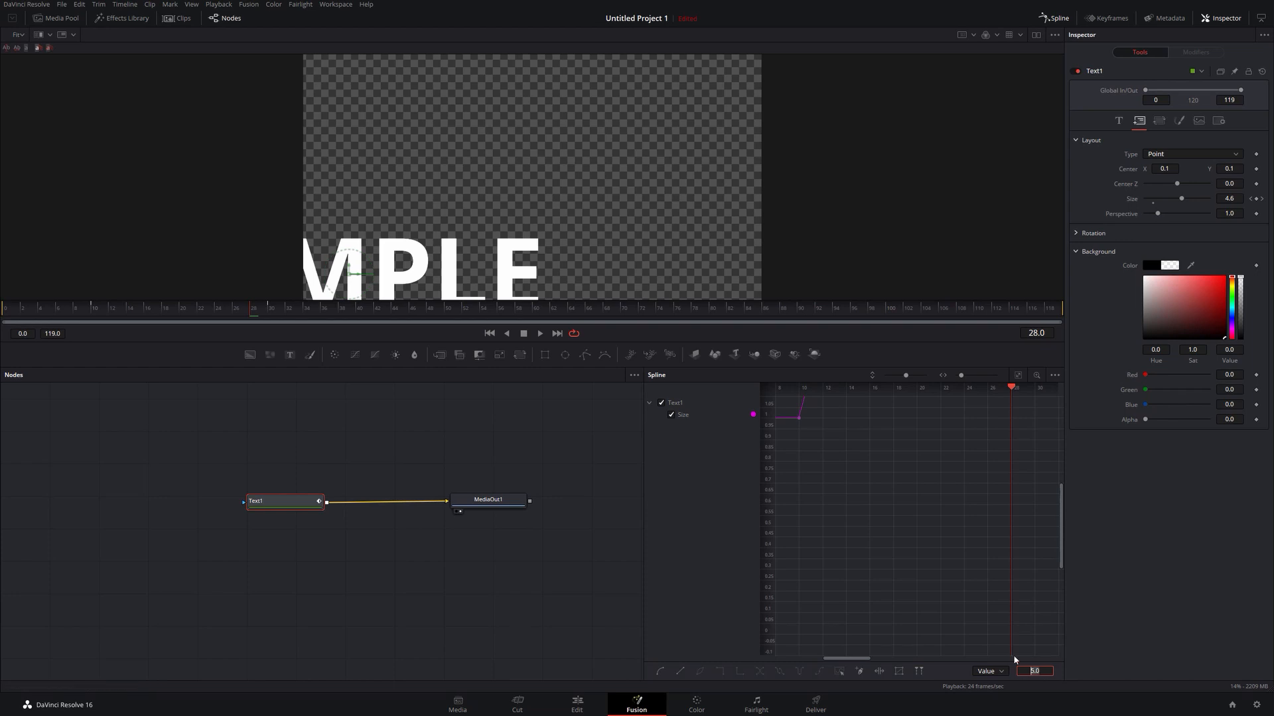
pyautogui.write('0.5')
pyautogui.press('Return')
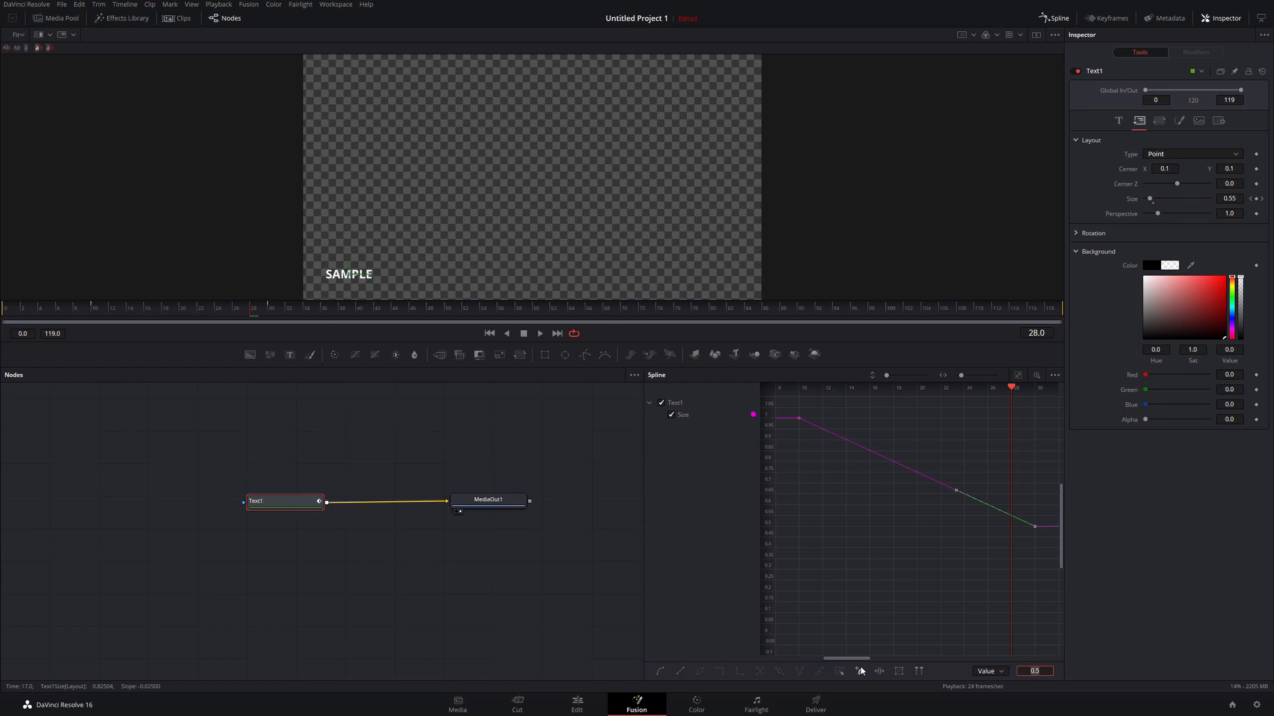
# Step: Return to frame 30 and remove the whole animation from Text1's layout size
pyautogui.moveTo(858, 659); pyautogui.dragTo(862, 659)
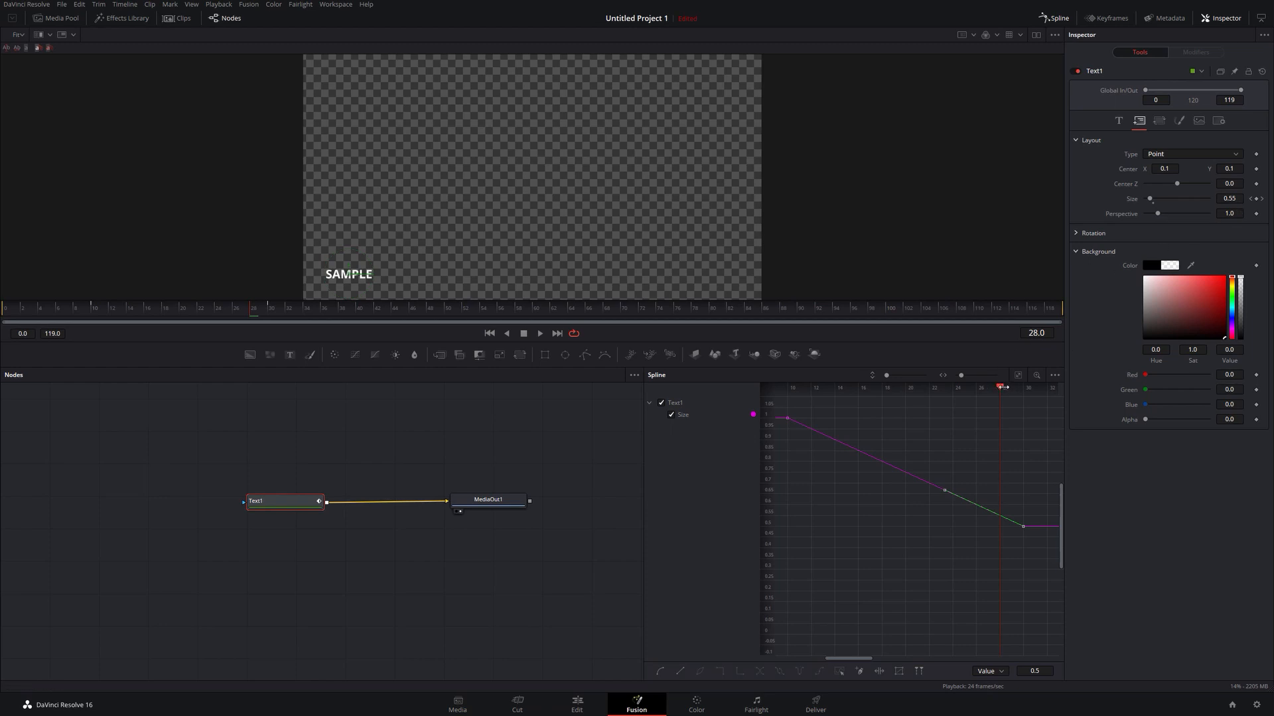
pyautogui.moveTo(1000, 386); pyautogui.dragTo(1023, 386)
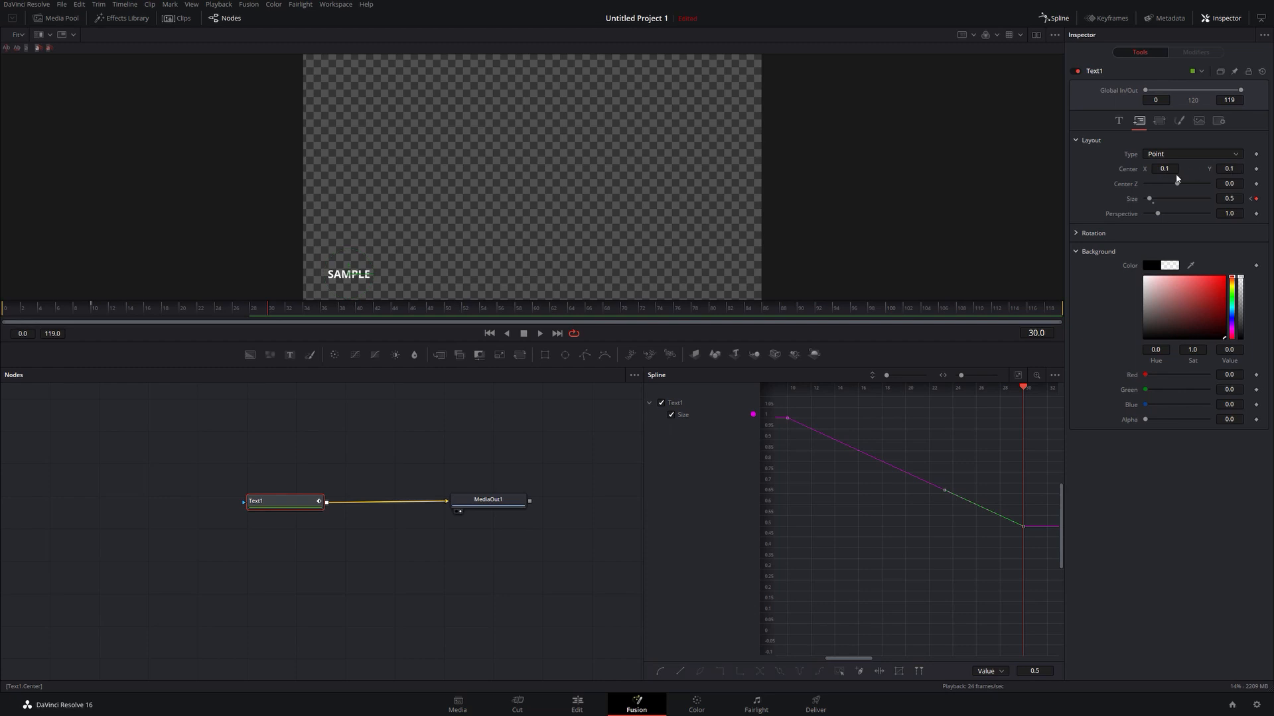
pyautogui.rightClick(1255, 198)
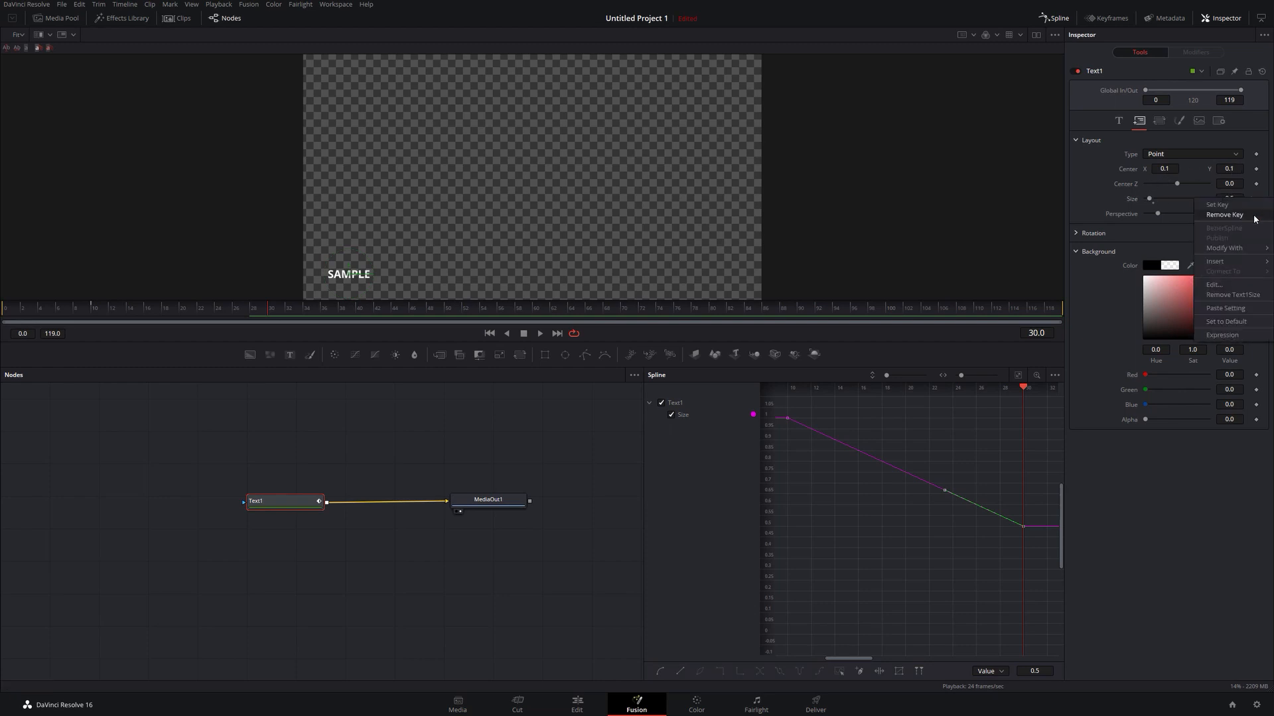
pyautogui.click(1232, 295)
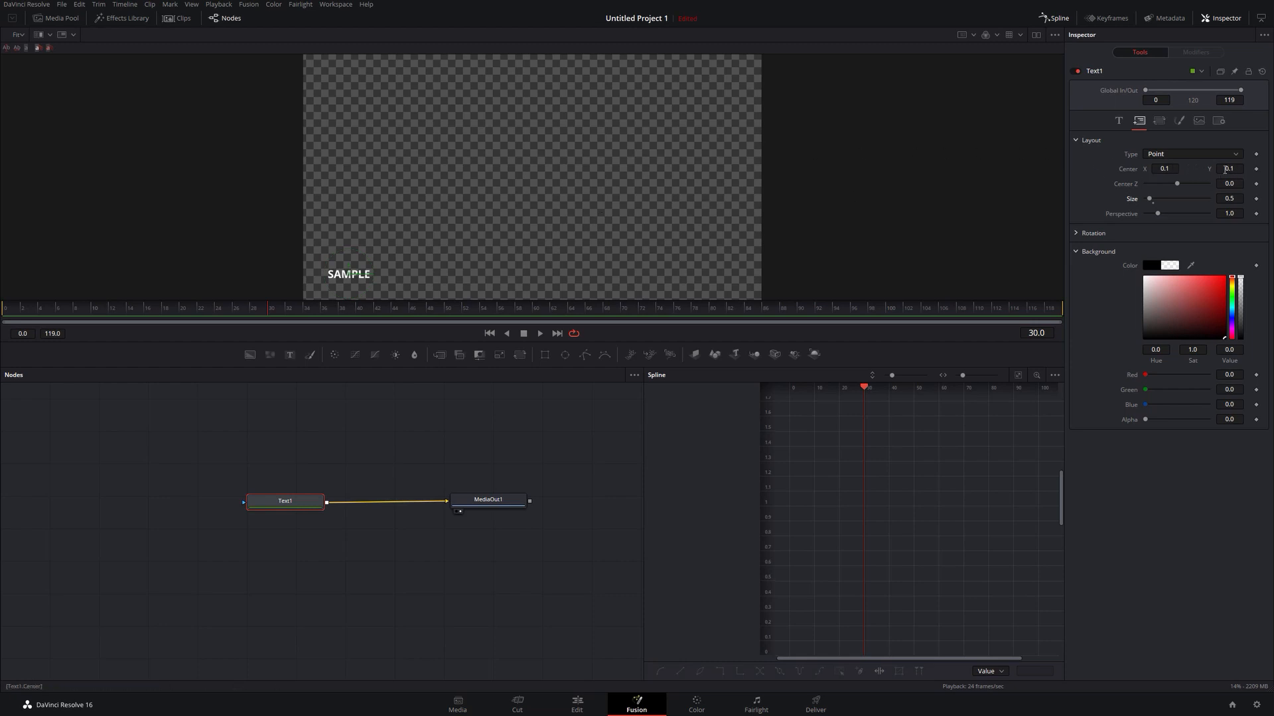
# Step: Keyframe Text1's center at 0.1, 0.1 on frame 10 and at 0.2, 0.2 on frame 30
pyautogui.click(90, 309)
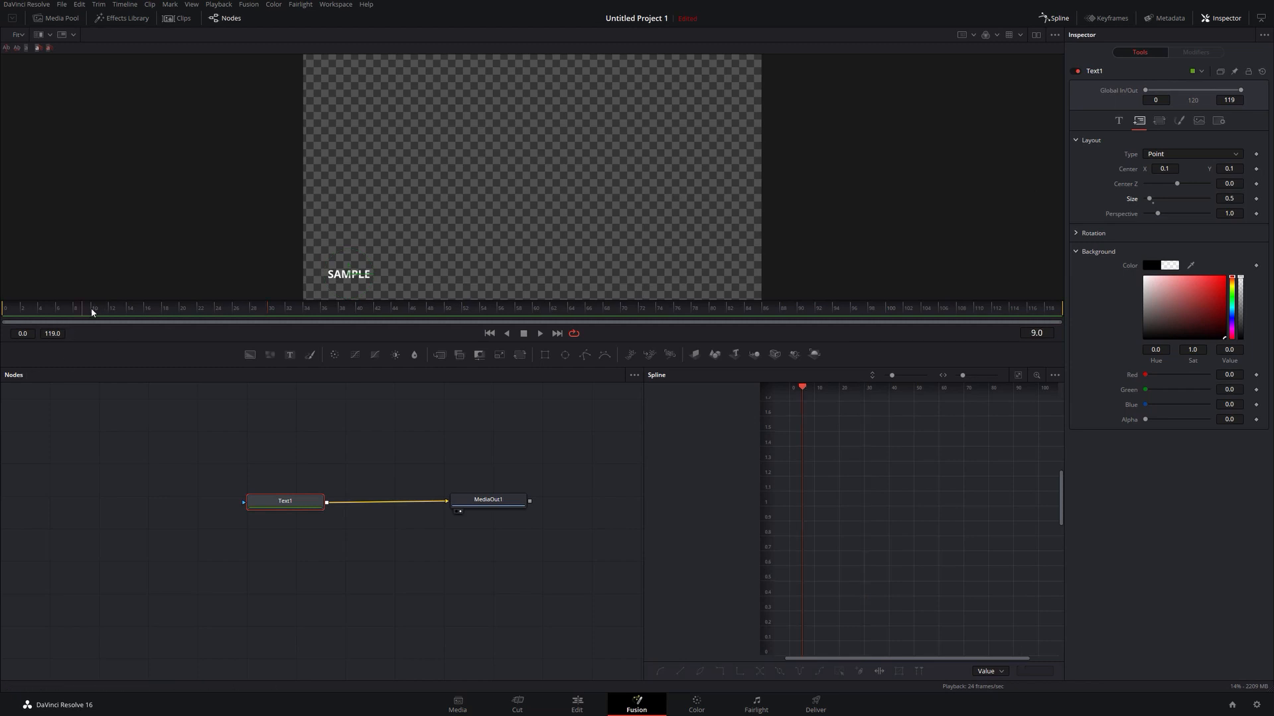
pyautogui.click(1256, 170)
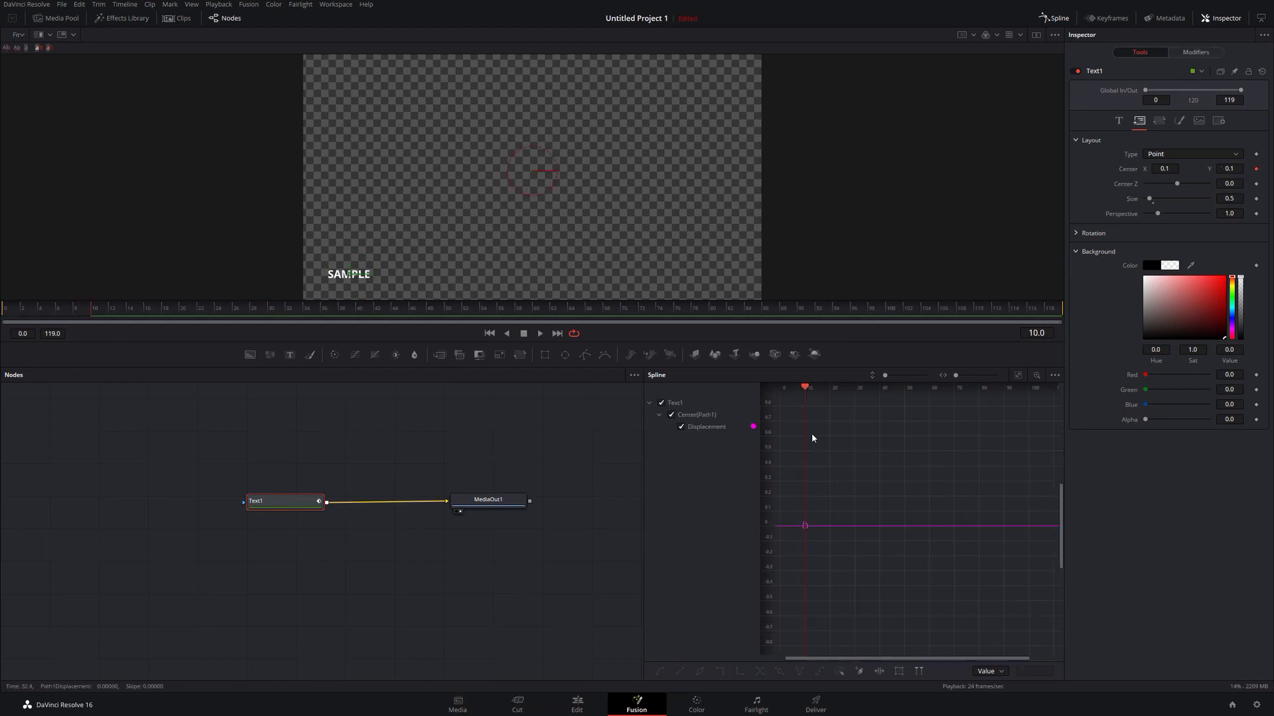
pyautogui.click(270, 310)
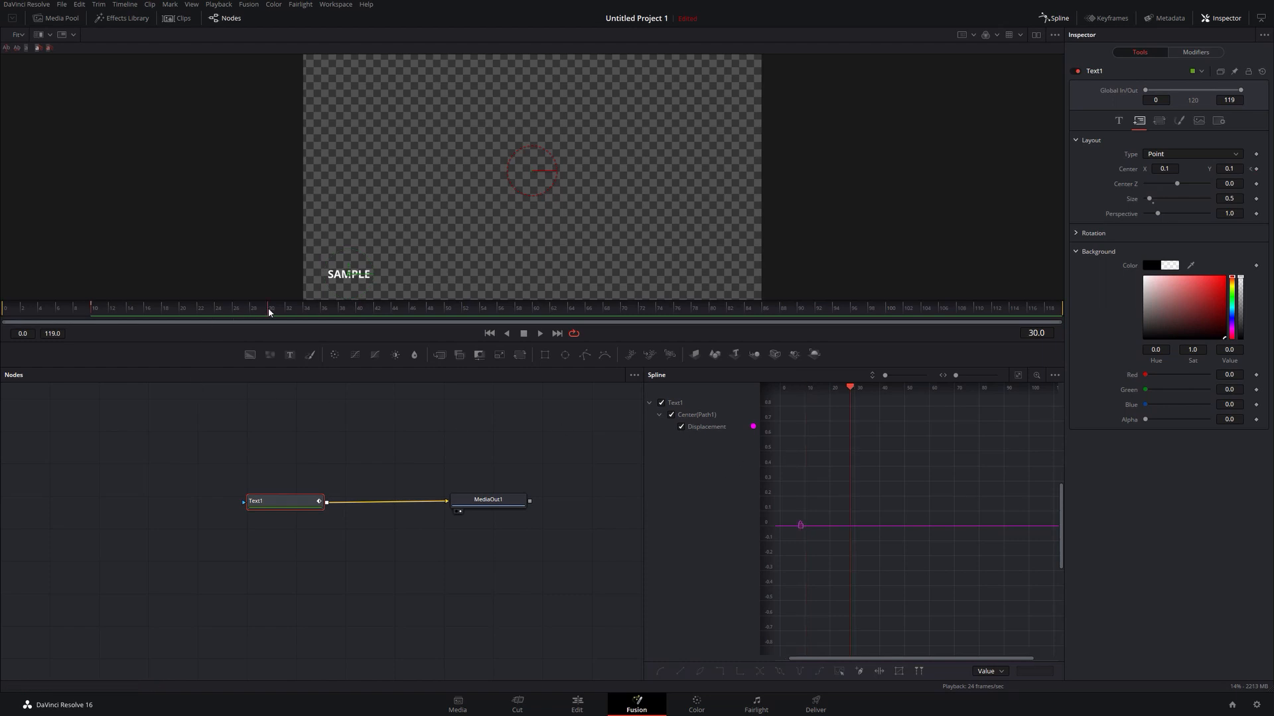
pyautogui.click(1171, 168)
pyautogui.moveTo(1172, 169); pyautogui.dragTo(1146, 172)
pyautogui.write('0.2')
pyautogui.press('Tab')
pyautogui.write('0.2')
pyautogui.press('Tab')
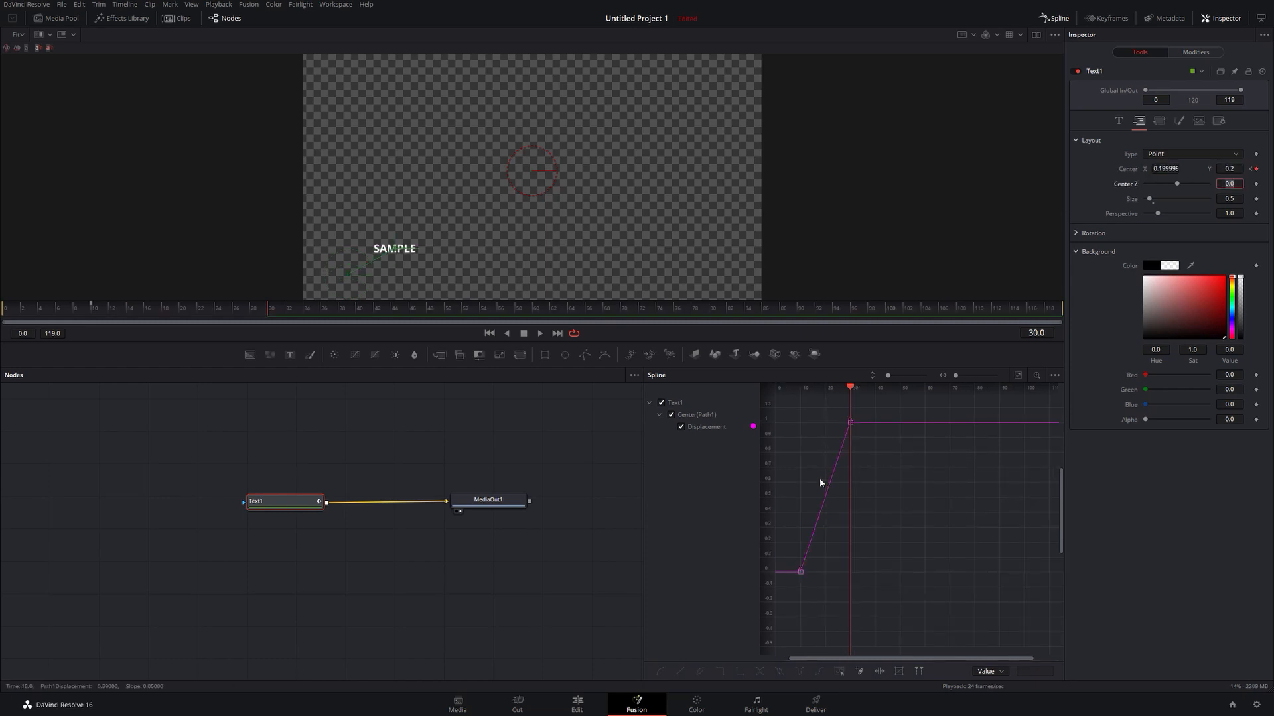
pyautogui.click(905, 480)
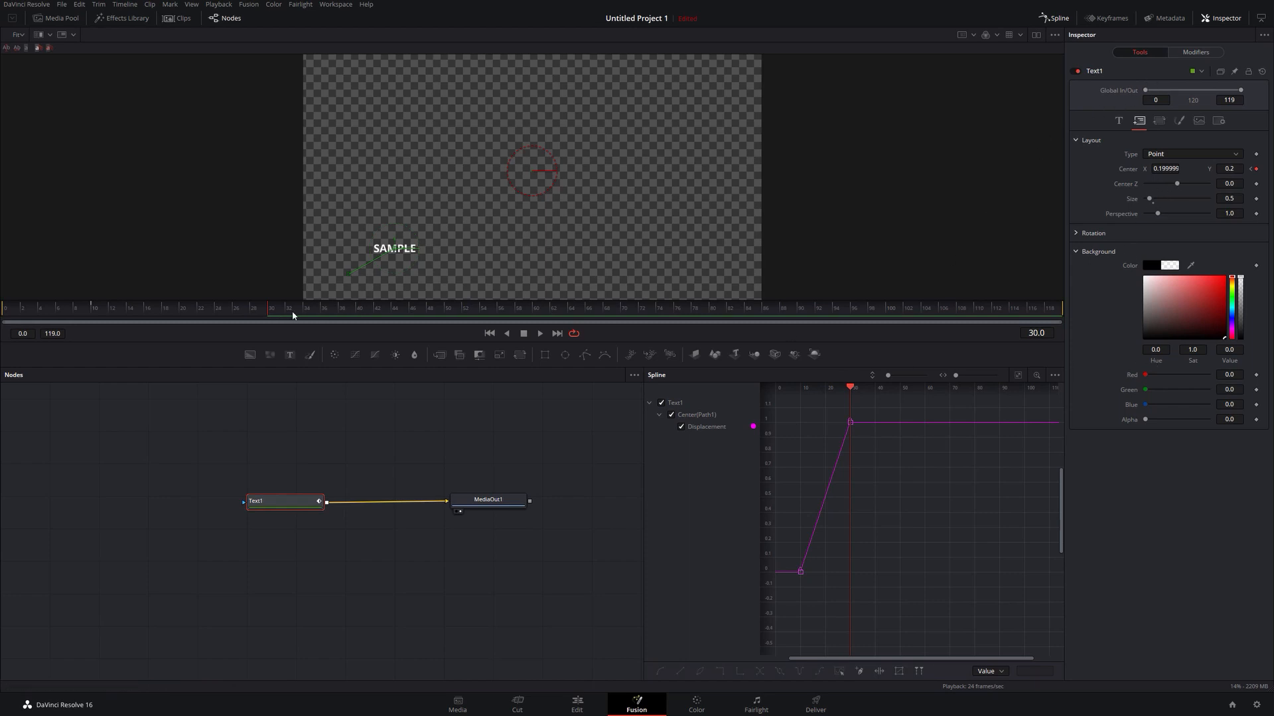
# Step: Add a center keyframe at X 0.3, Y 0.3 for Text1 on frame 50
pyautogui.click(446, 310)
pyautogui.click(1166, 169)
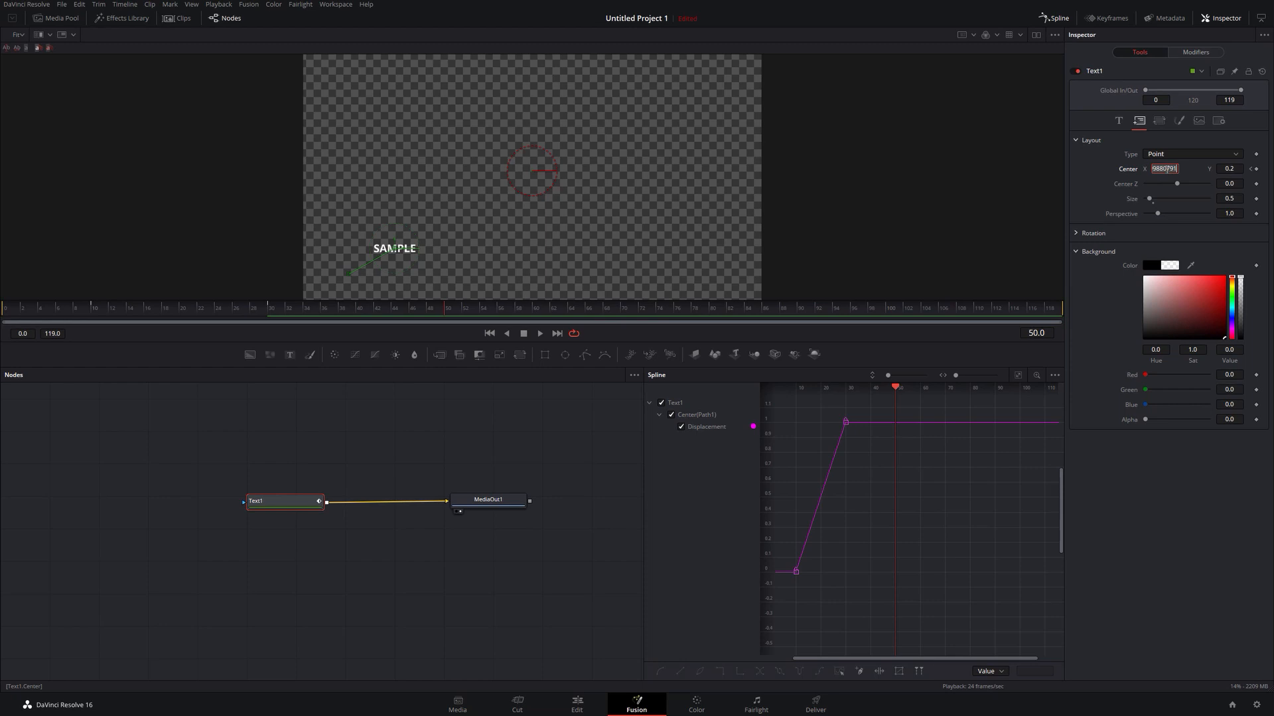
pyautogui.write('0.3')
pyautogui.press('Tab')
pyautogui.write('3')
pyautogui.press('Tab')
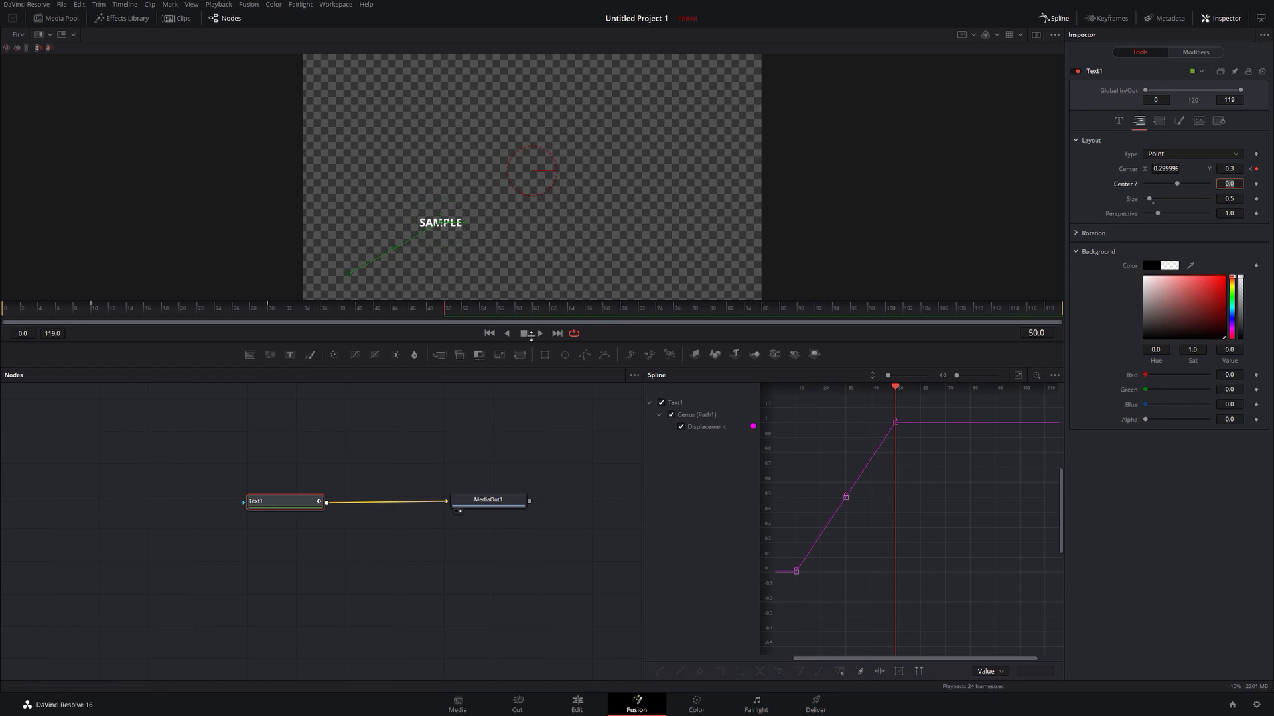
# Step: Check the displacement curve's middle keyframe and play the text motion from near the start of the composition
pyautogui.moveTo(828, 478); pyautogui.dragTo(845, 500)
pyautogui.click(18, 311)
pyautogui.press('space')
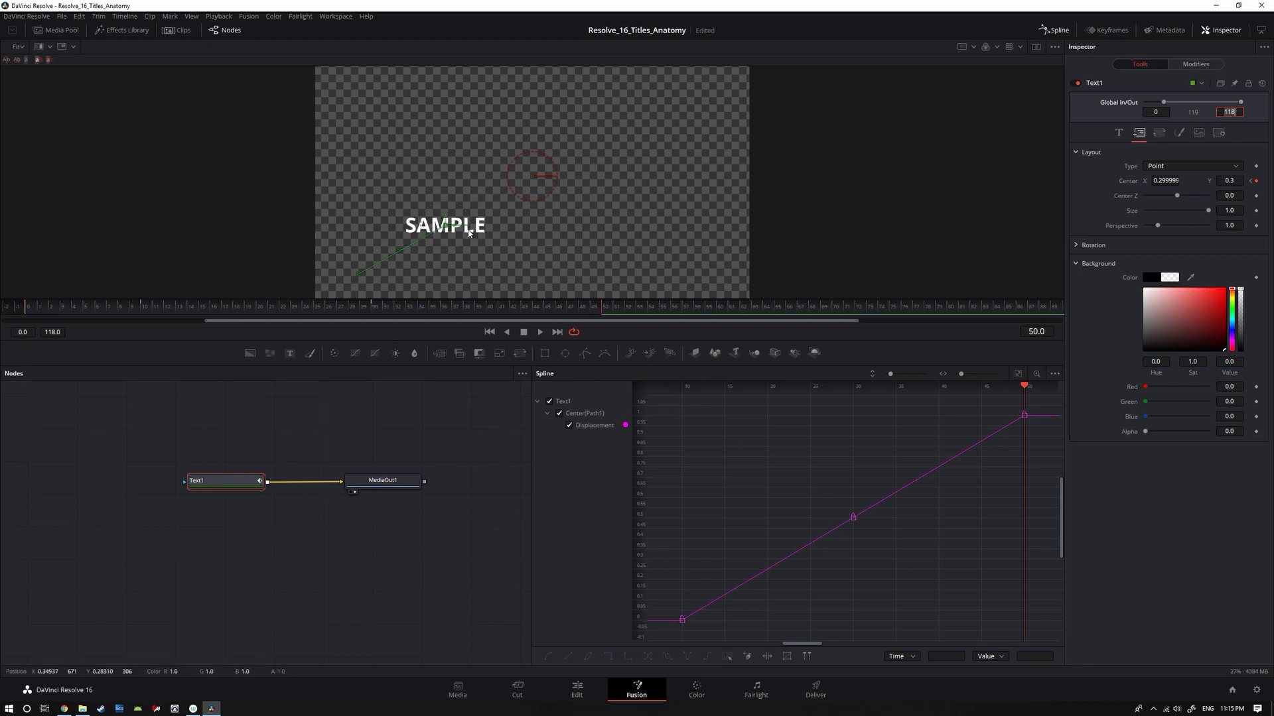
# Step: On frame 60, move SAMPLE up and across to a center of about 0.61, 0.67, and fit the displacement curve
pyautogui.click(715, 308)
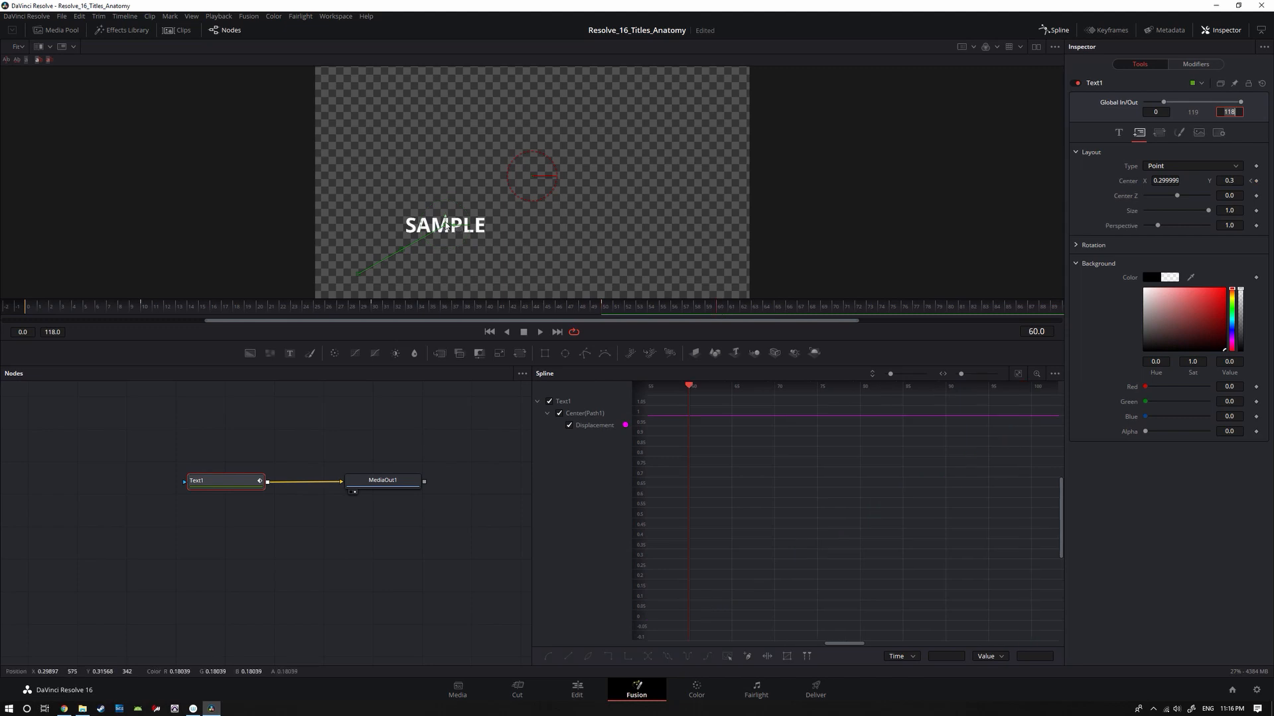
pyautogui.moveTo(446, 226); pyautogui.dragTo(582, 135)
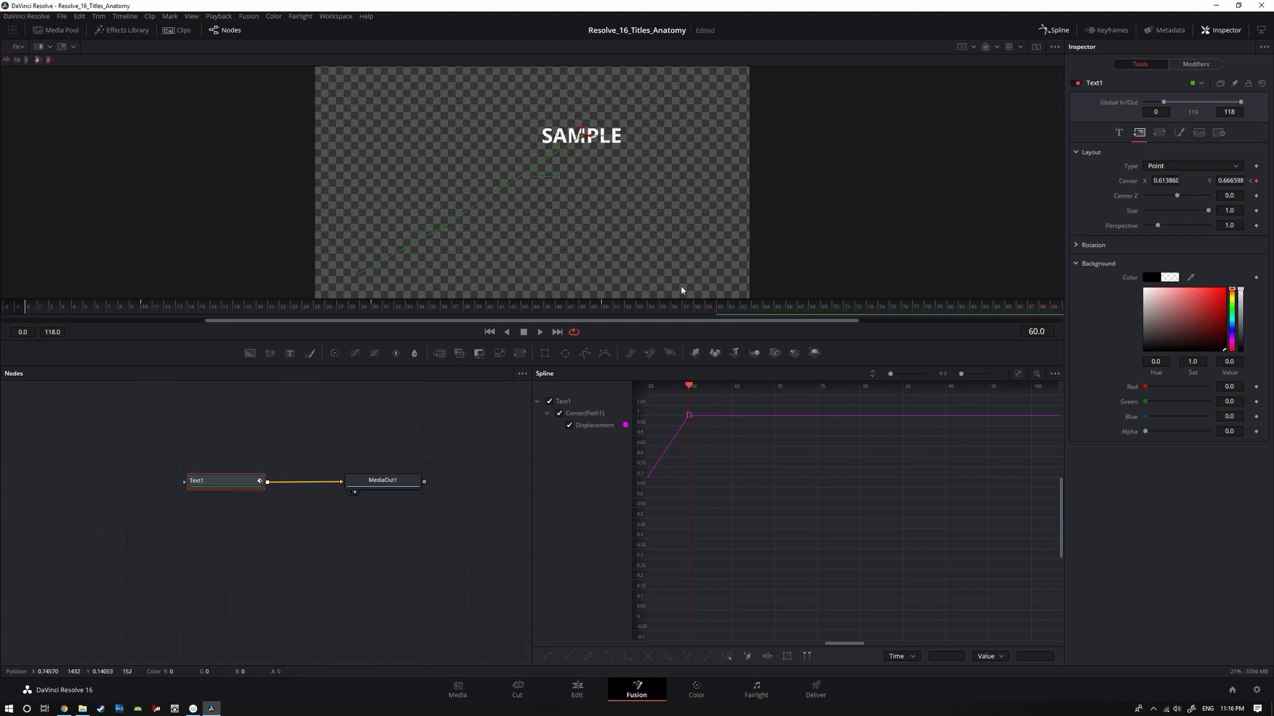
pyautogui.click(1017, 374)
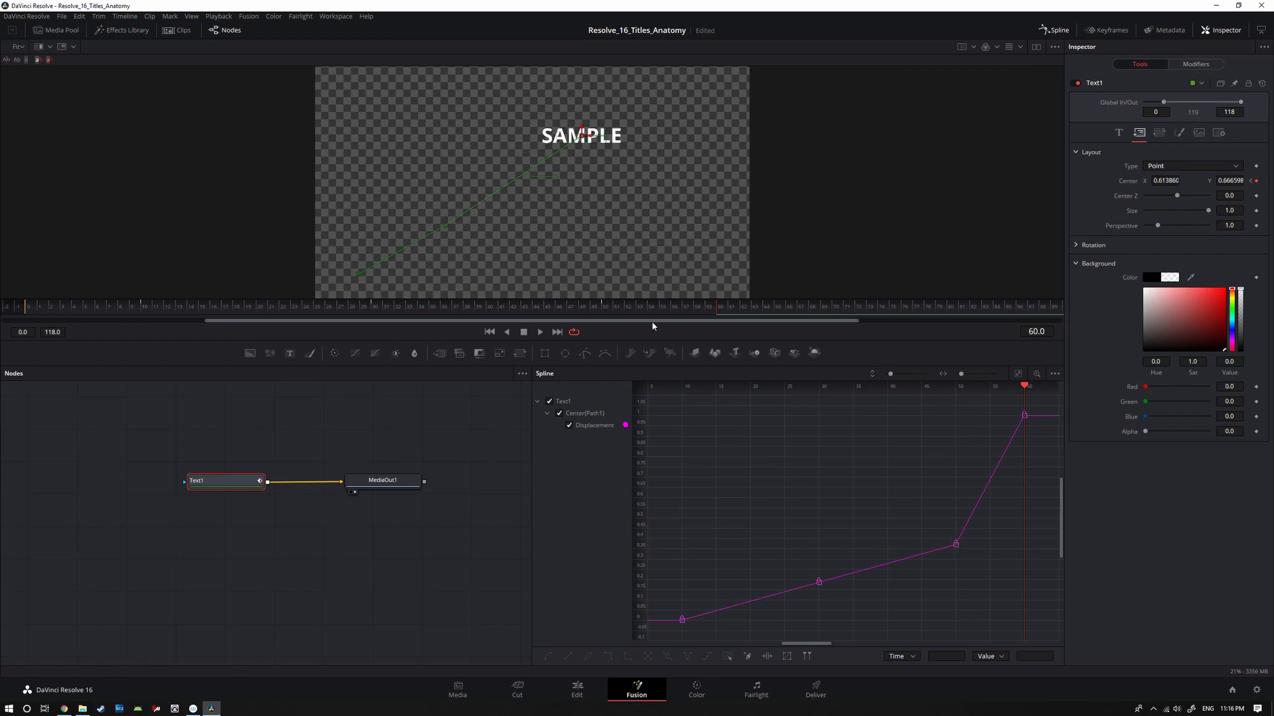
# Step: On frame 70, move SAMPLE down to a center of about 0.53, 0.31 and fit the displacement curve
pyautogui.click(834, 306)
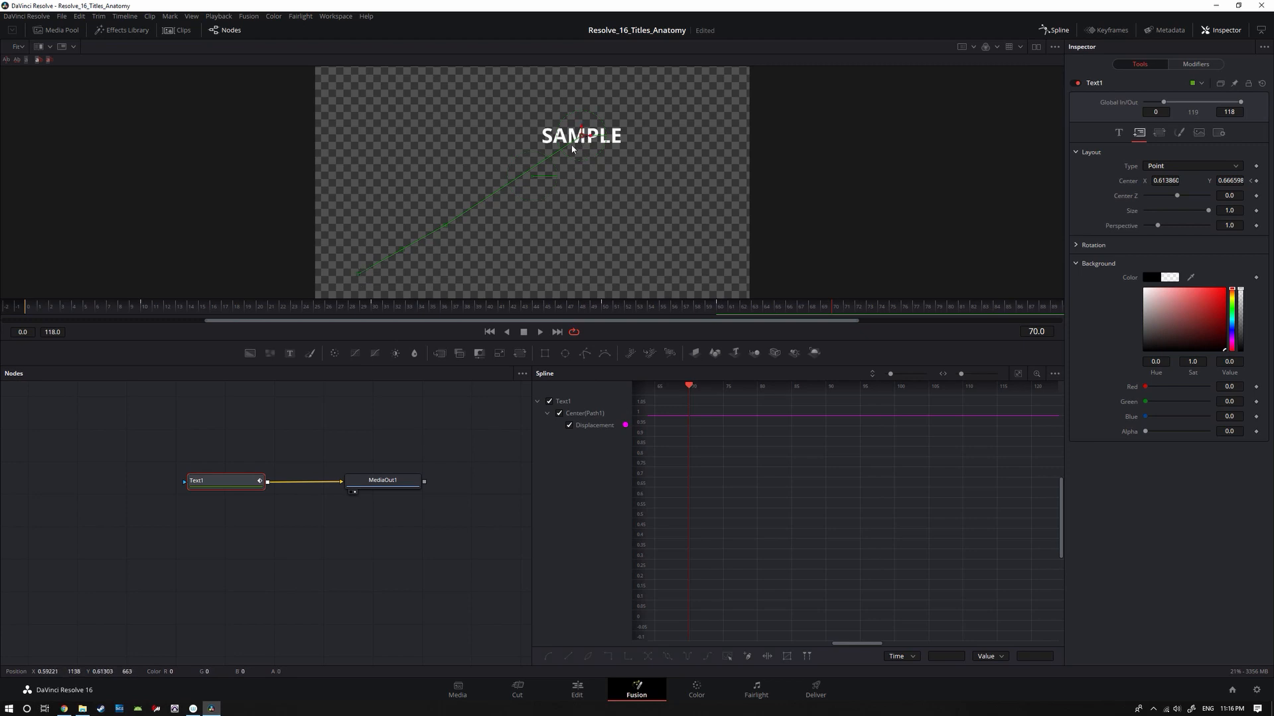
pyautogui.click(1018, 374)
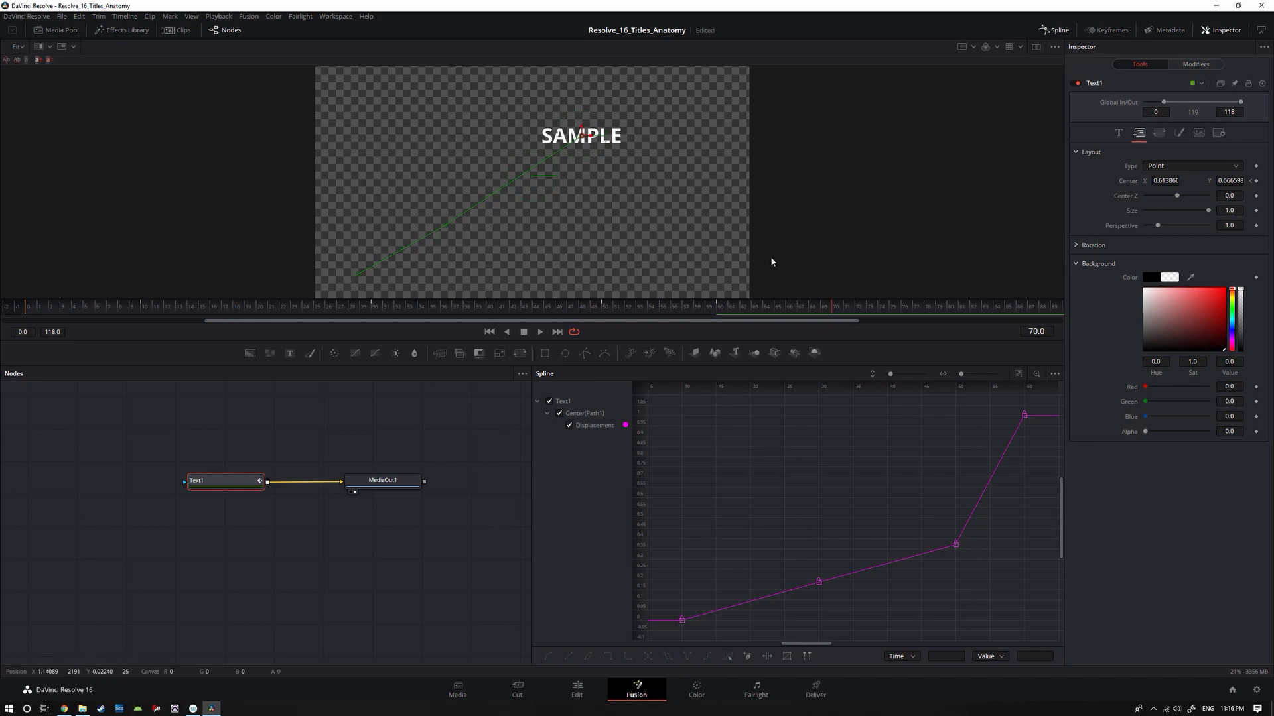
pyautogui.moveTo(581, 136); pyautogui.dragTo(548, 226)
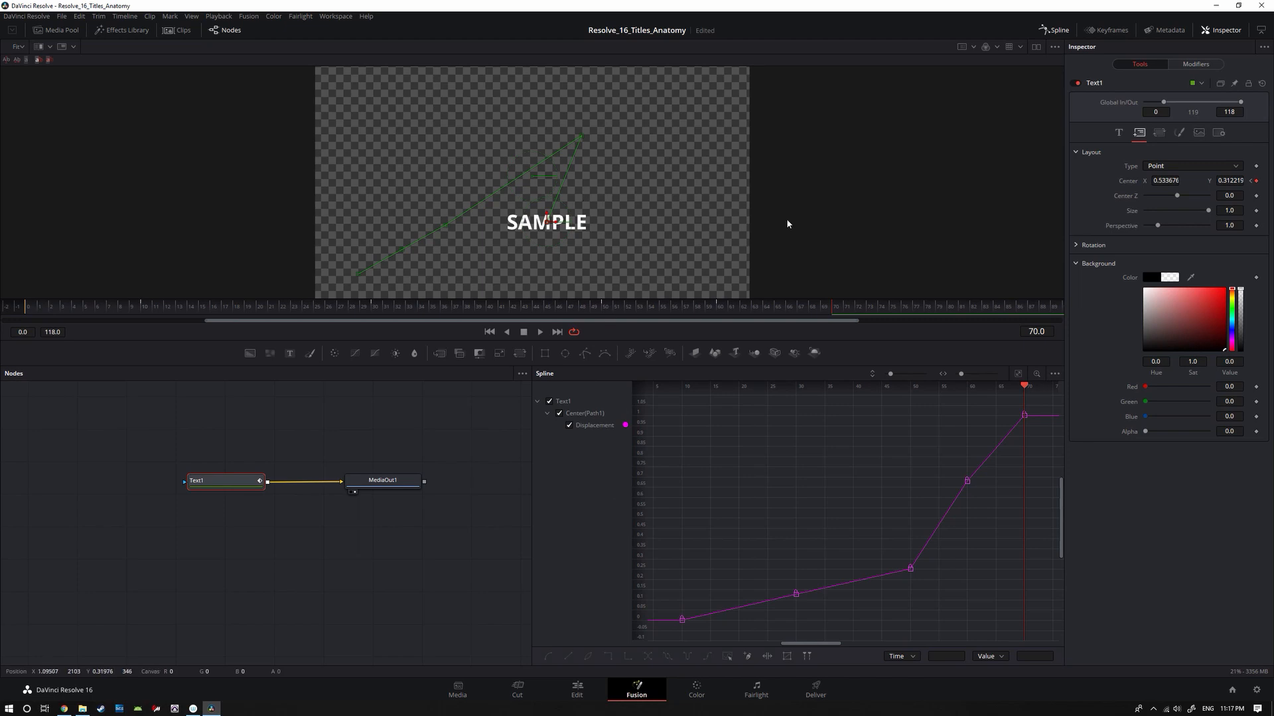
# Step: Remove the path animation from Text1's center and modify the center with an XY Path
pyautogui.rightClick(1130, 184)
pyautogui.moveTo(1153, 234)
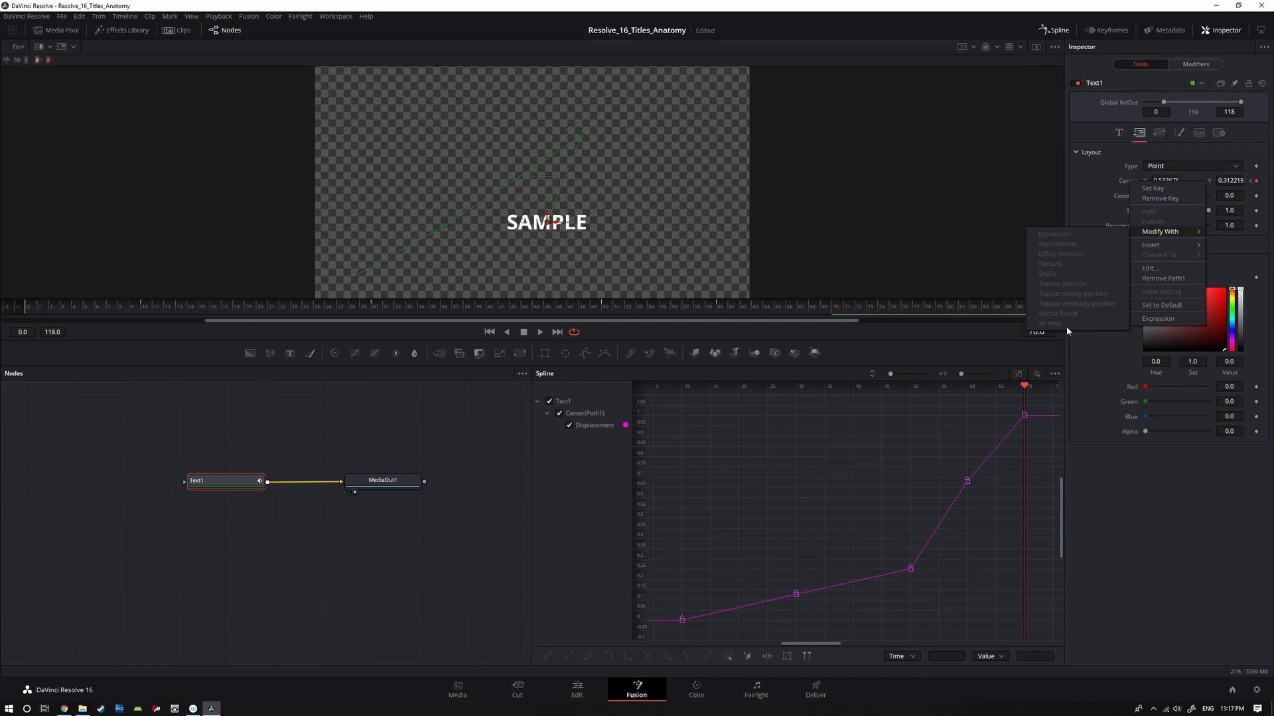
pyautogui.click(1099, 191)
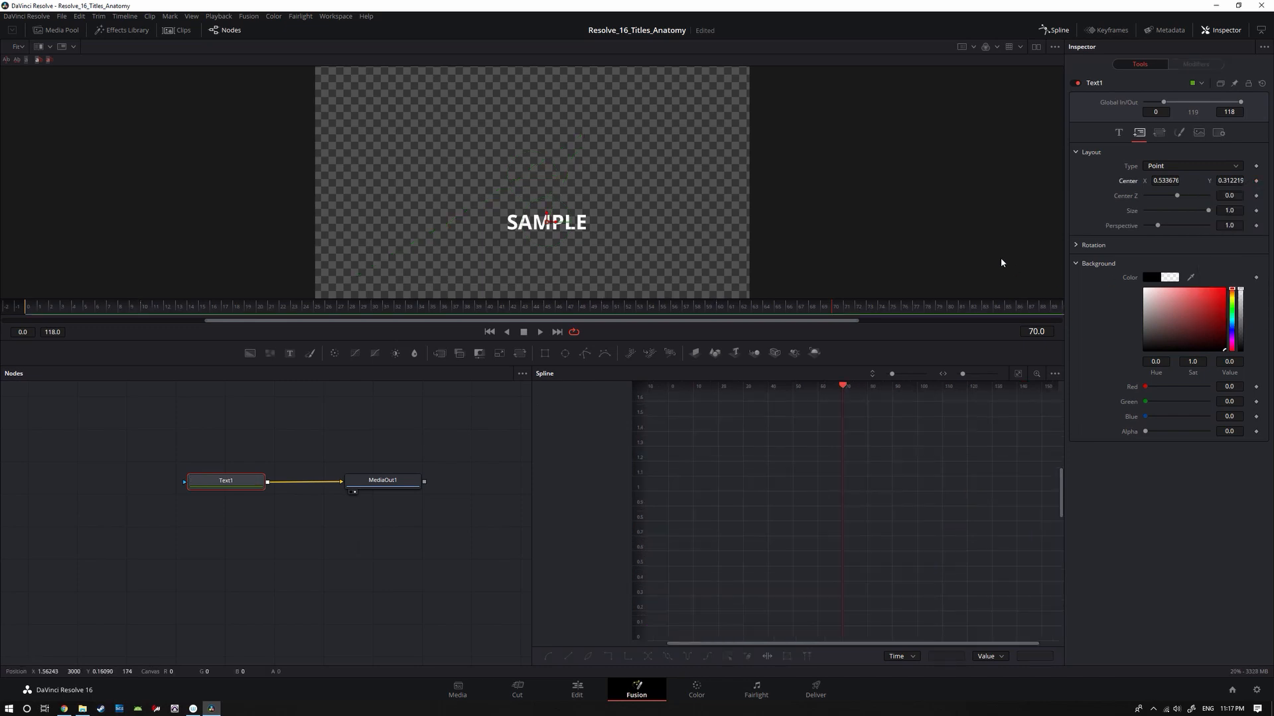
pyautogui.rightClick(1124, 185)
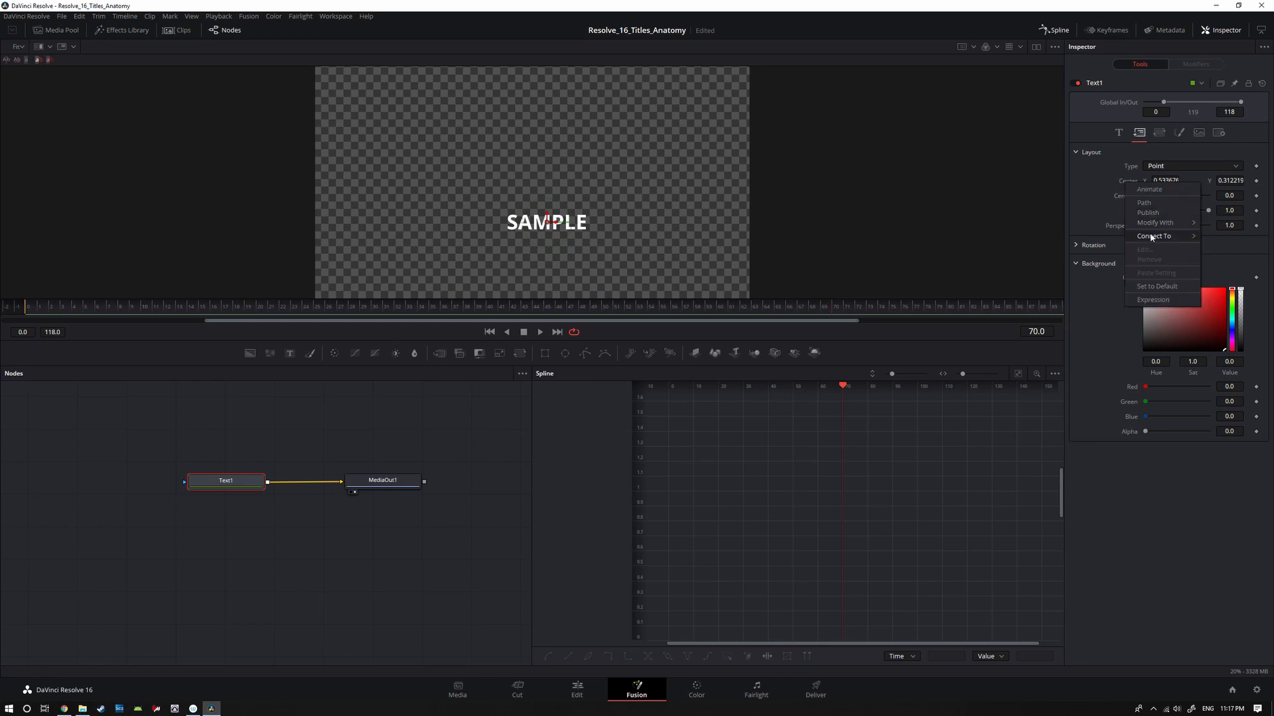
pyautogui.moveTo(1159, 222)
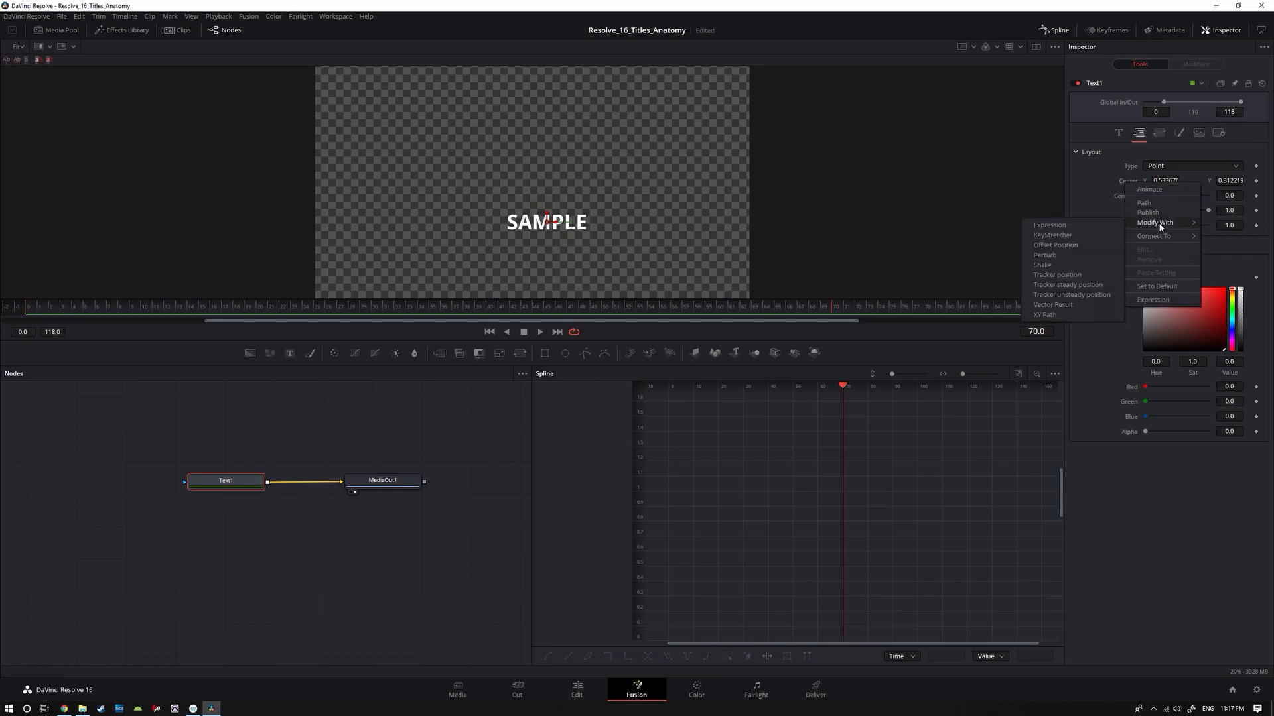
pyautogui.click(1062, 316)
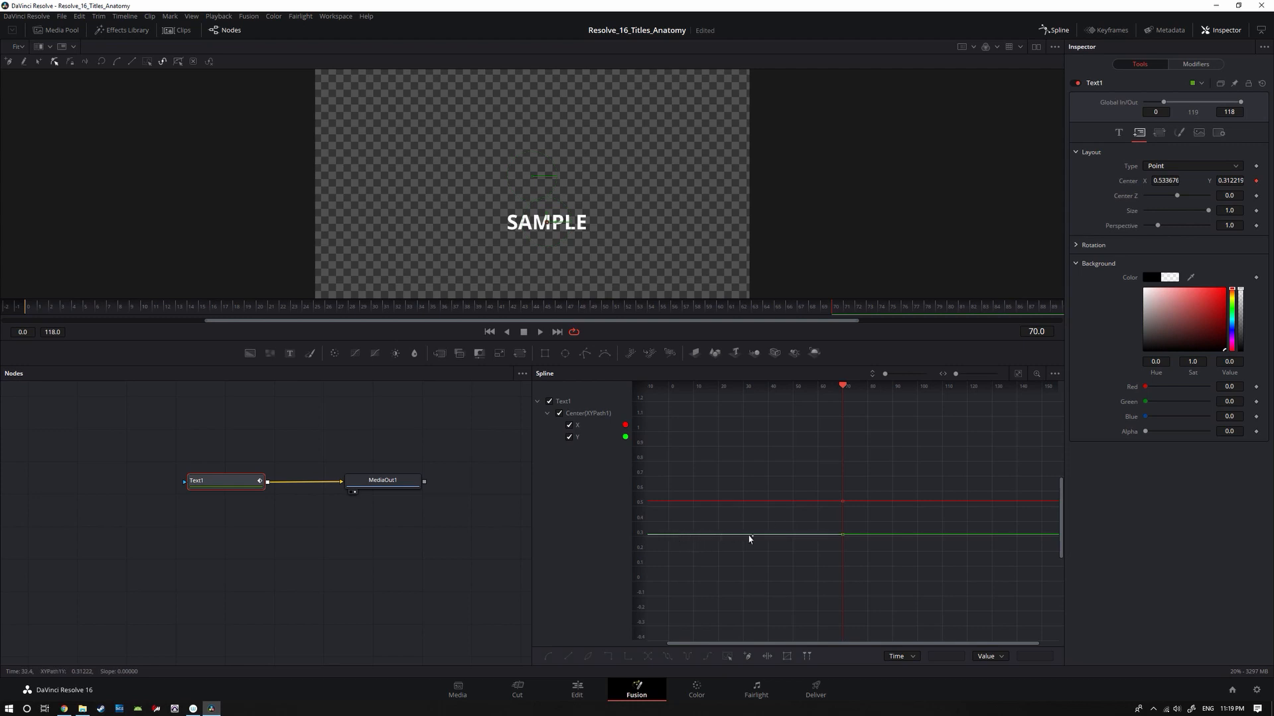
# Step: On frame 80, move SAMPLE diagonally up and across toward the upper edge of the frame
pyautogui.moveTo(827, 314); pyautogui.dragTo(941, 303)
pyautogui.click(936, 307)
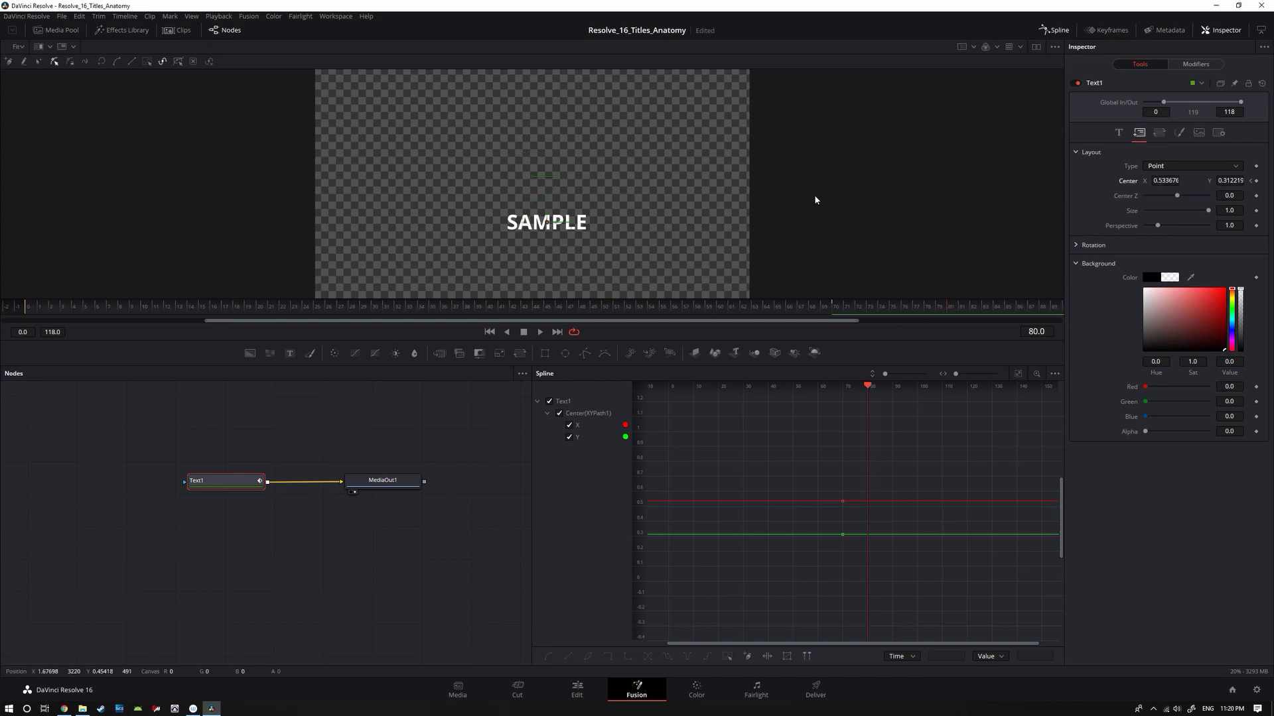
pyautogui.moveTo(553, 229); pyautogui.dragTo(701, 146)
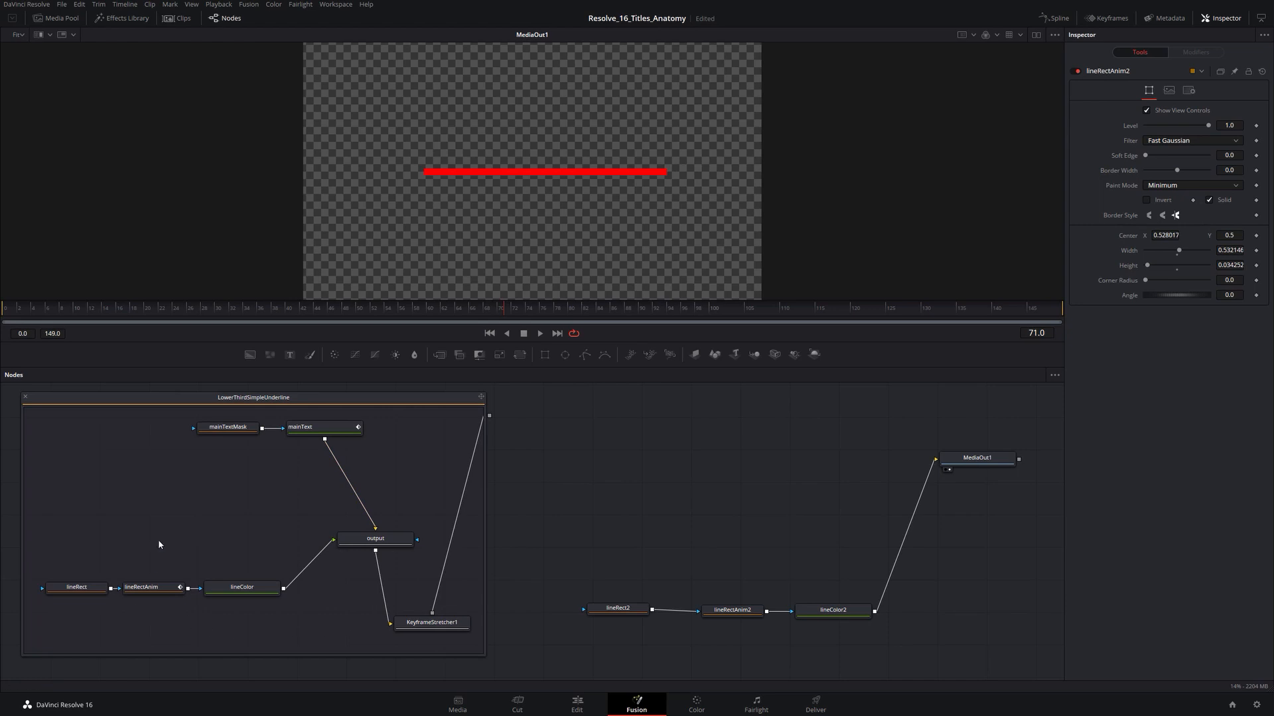
# Step: Show the LowerThirdSimpleUnderline group in a second viewer beside MediaOut1
pyautogui.rightClick(293, 398)
pyautogui.click(763, 492)
pyautogui.click(202, 398)
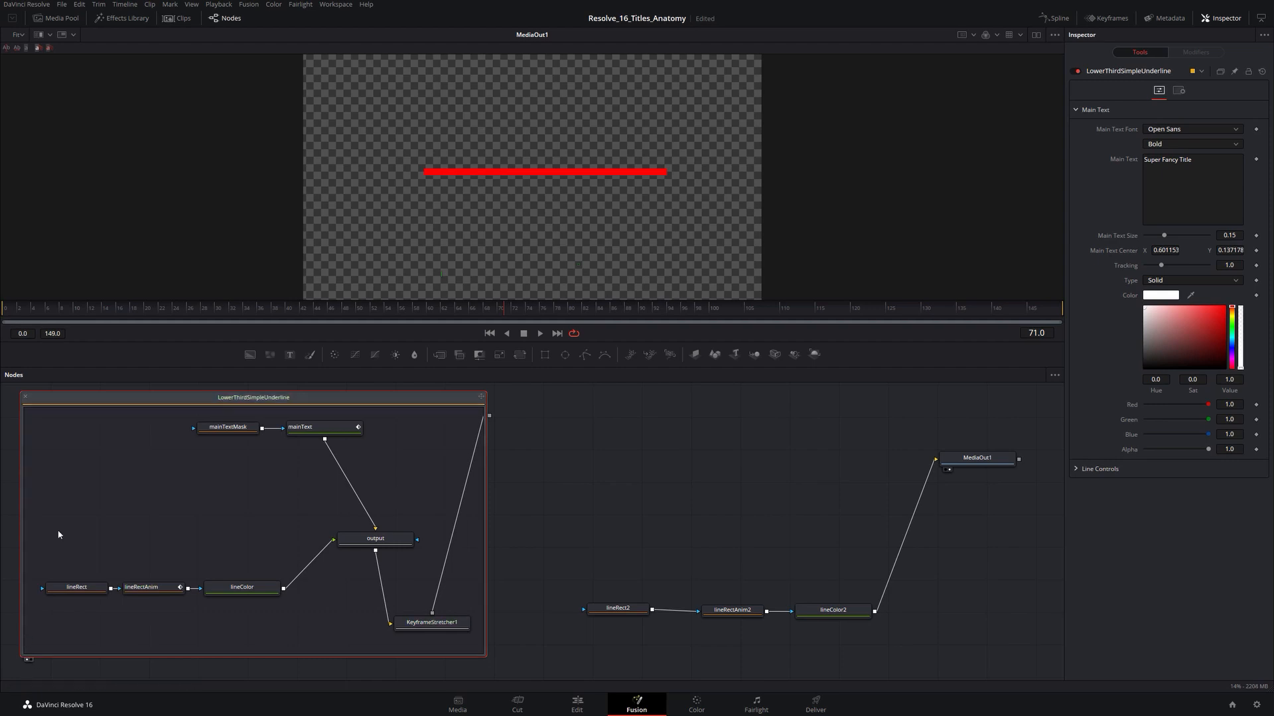
pyautogui.click(1036, 35)
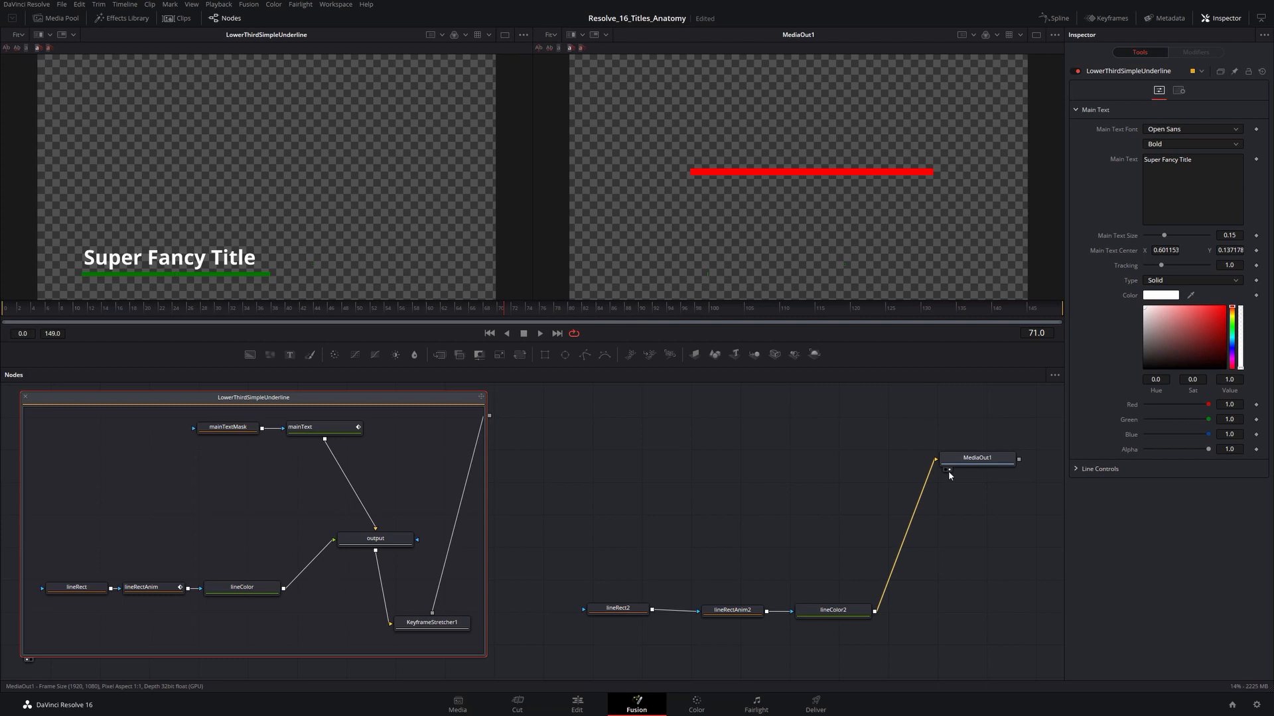
pyautogui.moveTo(949, 471)
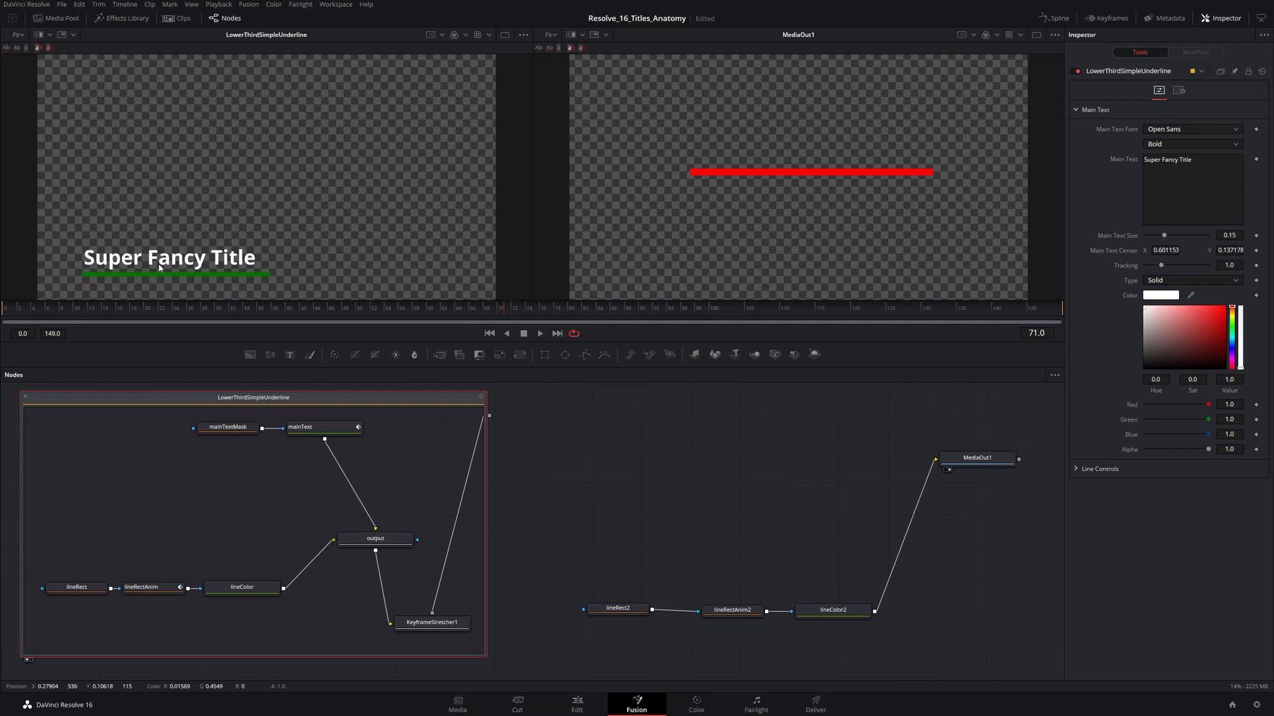
# Step: Scrub the title back to frame 1 and examine how lineRectAnim animates the underline
pyautogui.moveTo(497, 311); pyautogui.dragTo(206, 308)
pyautogui.moveTo(130, 305); pyautogui.dragTo(72, 309)
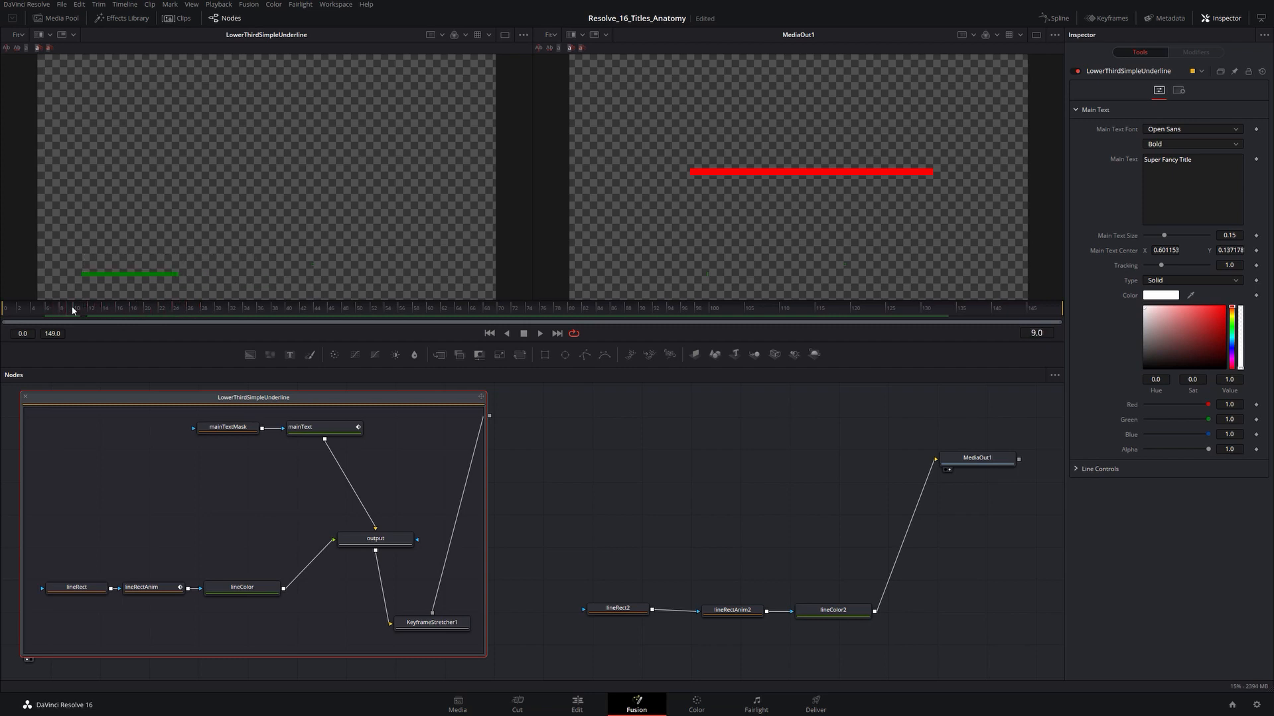
pyautogui.click(150, 592)
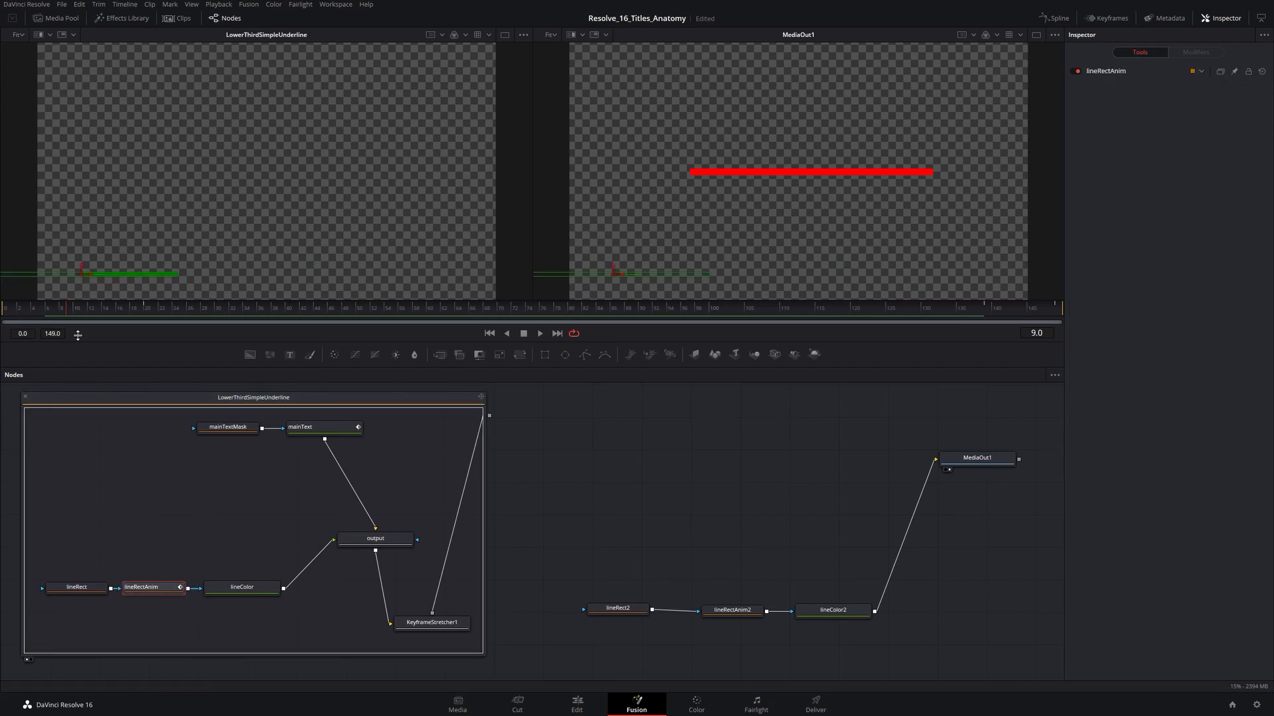
pyautogui.moveTo(67, 311); pyautogui.dragTo(9, 311)
pyautogui.moveTo(8, 310)
pyautogui.mouseDown()
pyautogui.moveTo(171, 318)
pyautogui.moveTo(11, 317)
pyautogui.mouseUp()
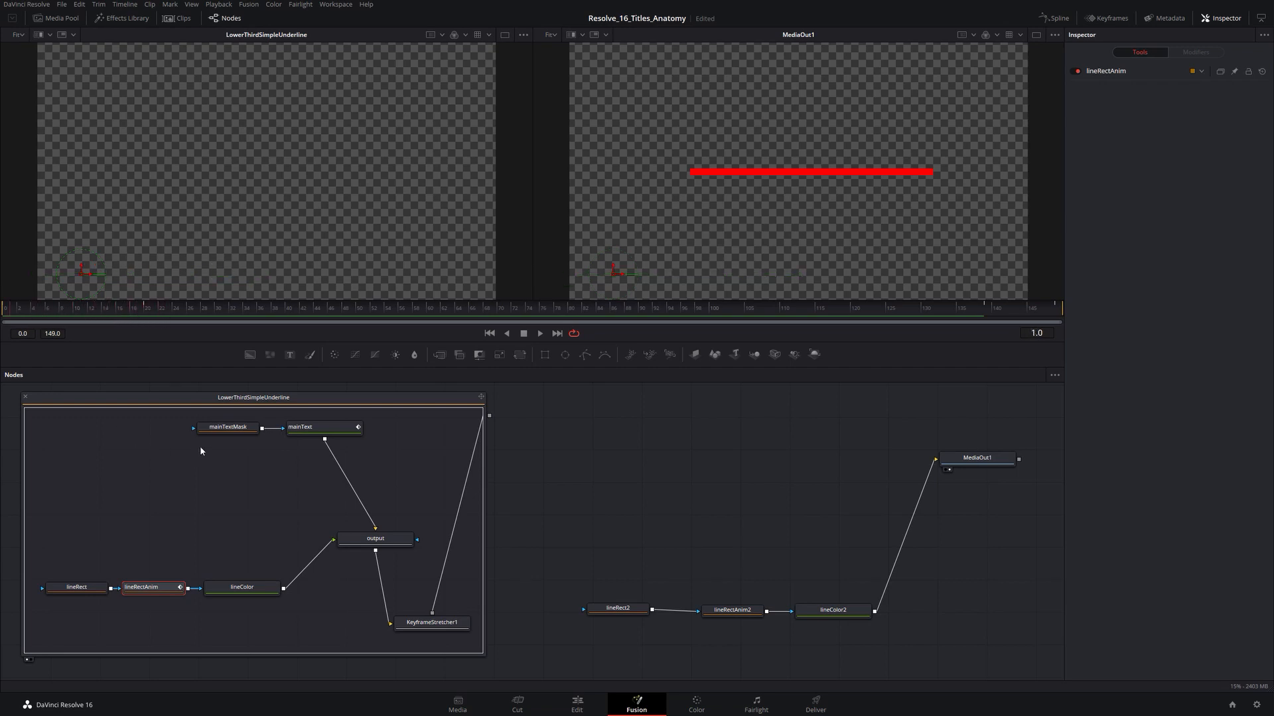
# Step: Compare mainTextMask with mainText while scrubbing to frame 28 to examine how the title text is revealed
pyautogui.click(235, 432)
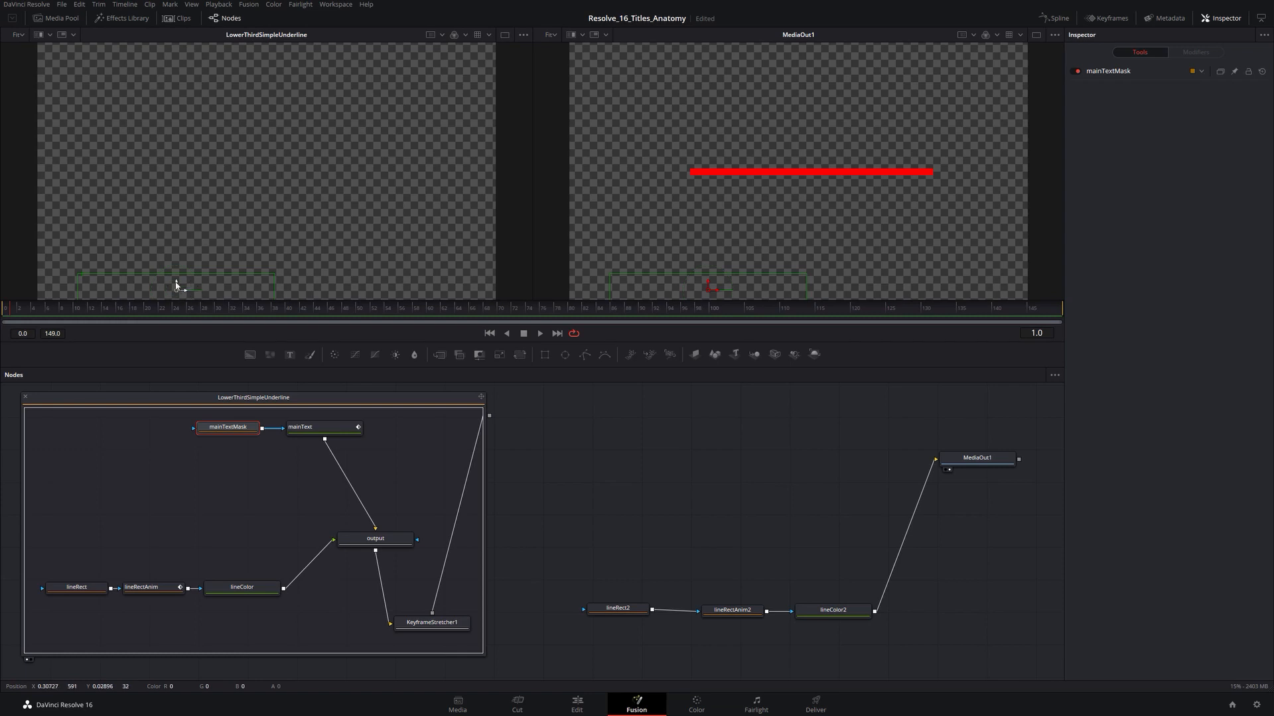
pyautogui.click(314, 430)
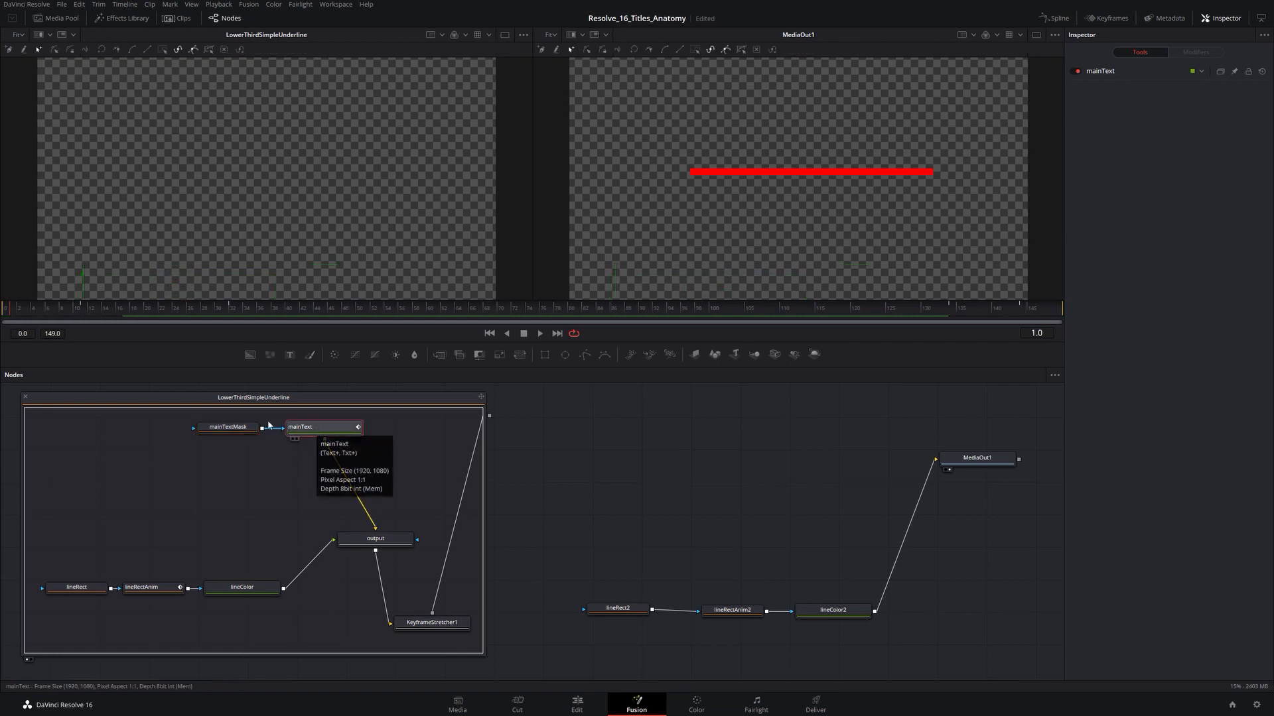
pyautogui.moveTo(14, 313); pyautogui.dragTo(134, 314)
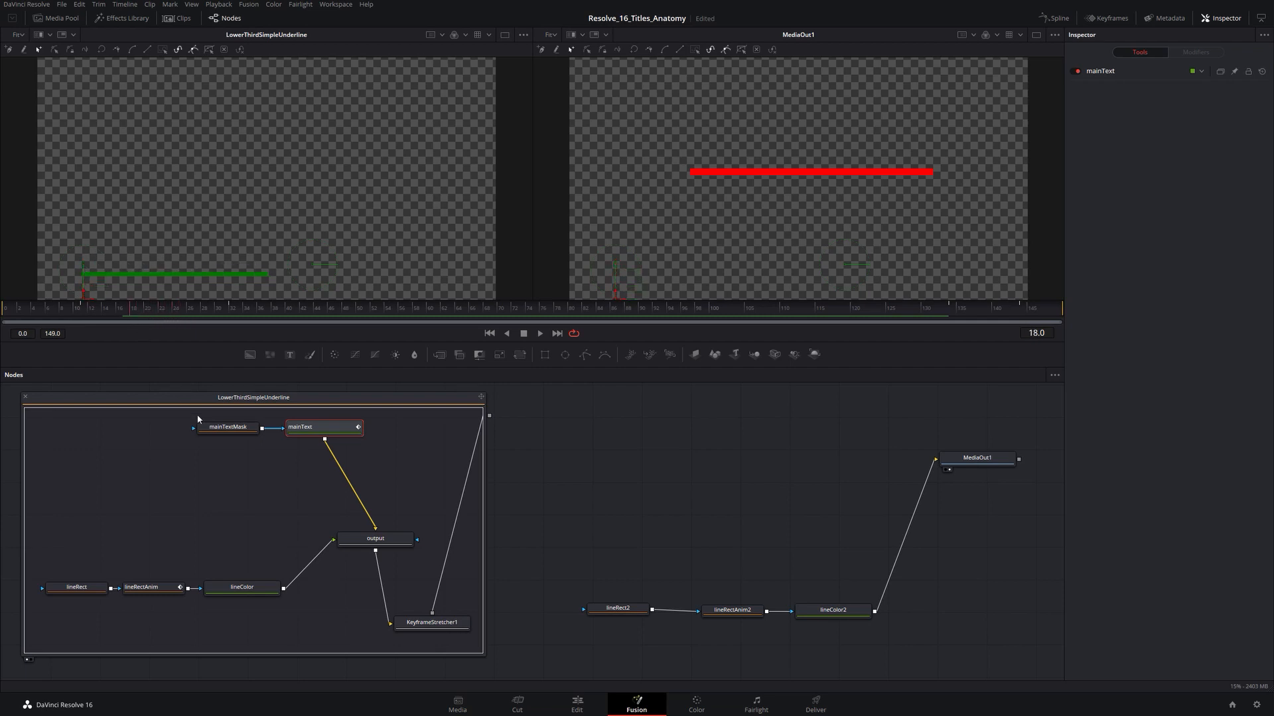
pyautogui.click(235, 432)
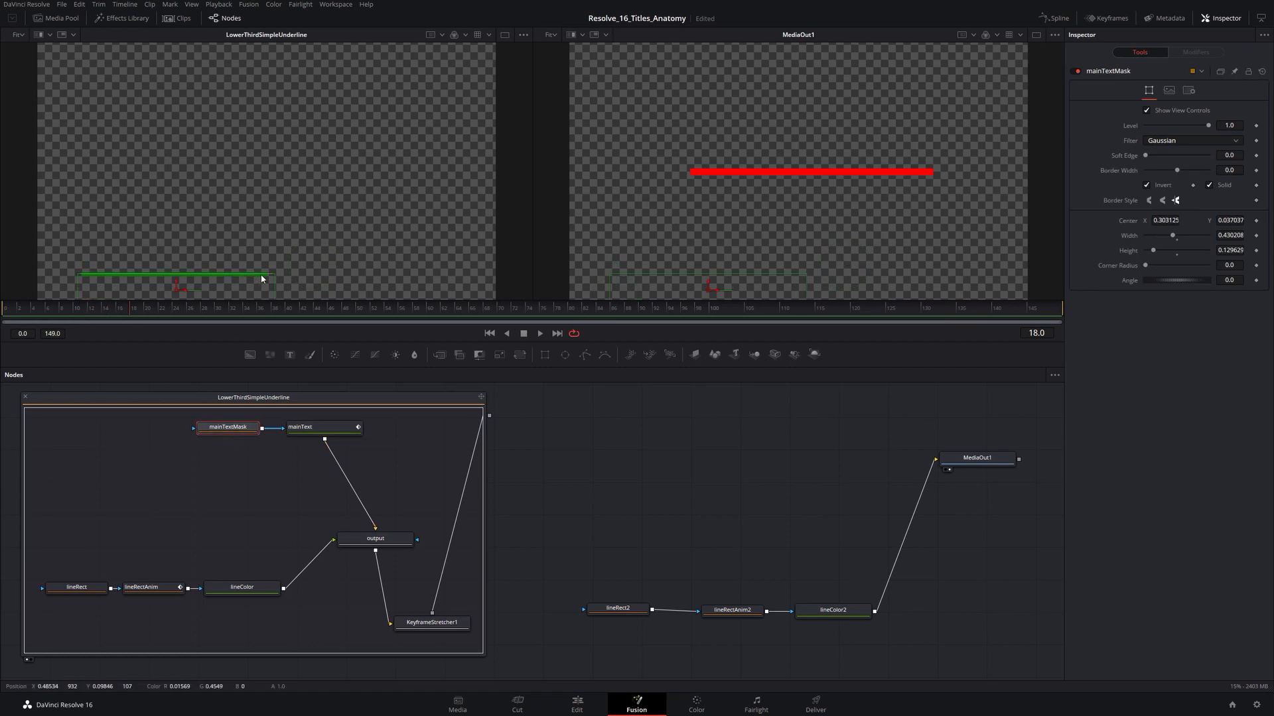
pyautogui.click(307, 429)
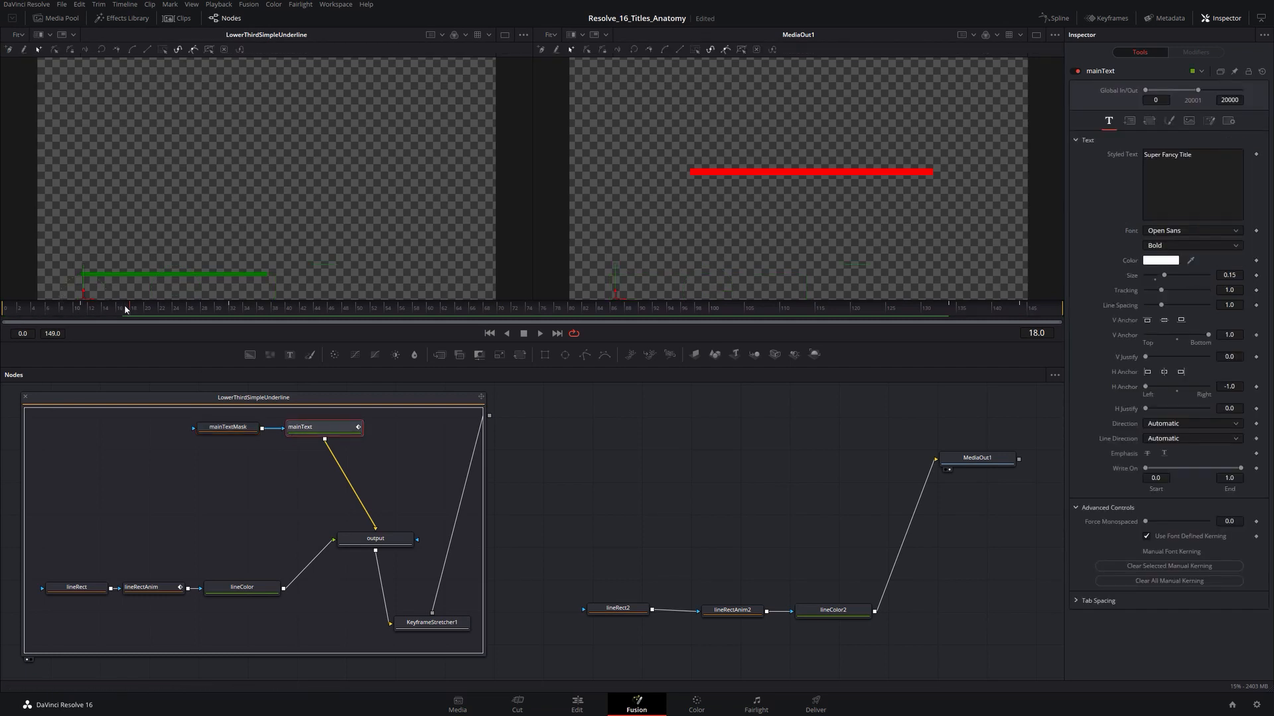
pyautogui.moveTo(134, 305); pyautogui.dragTo(204, 319)
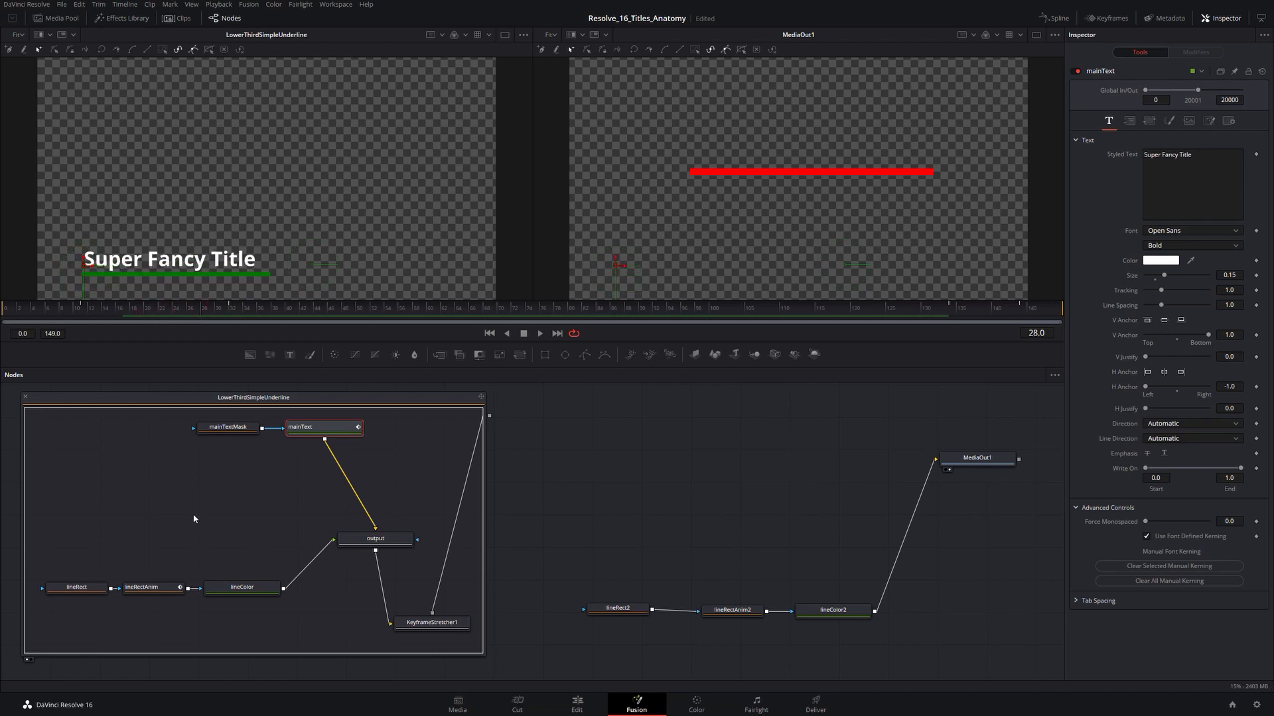
# Step: Display lineRectAnim's Width curve in the Spline editor
pyautogui.click(1053, 18)
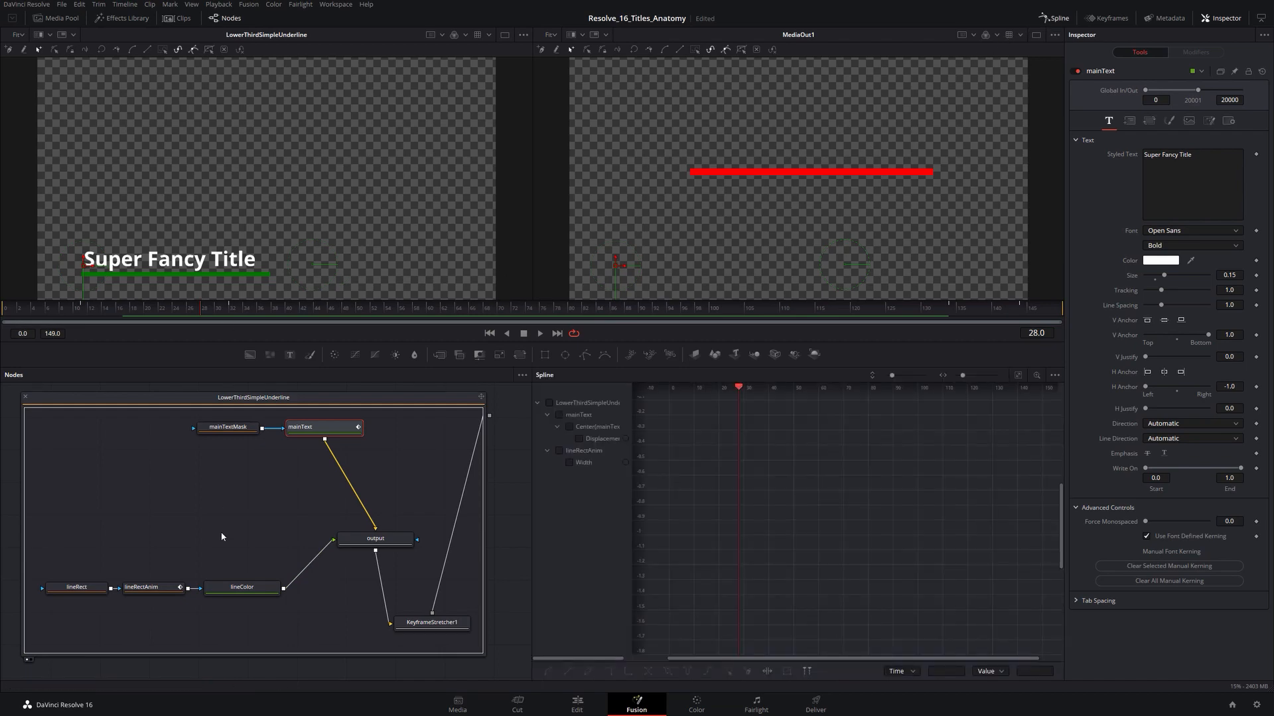
pyautogui.click(163, 590)
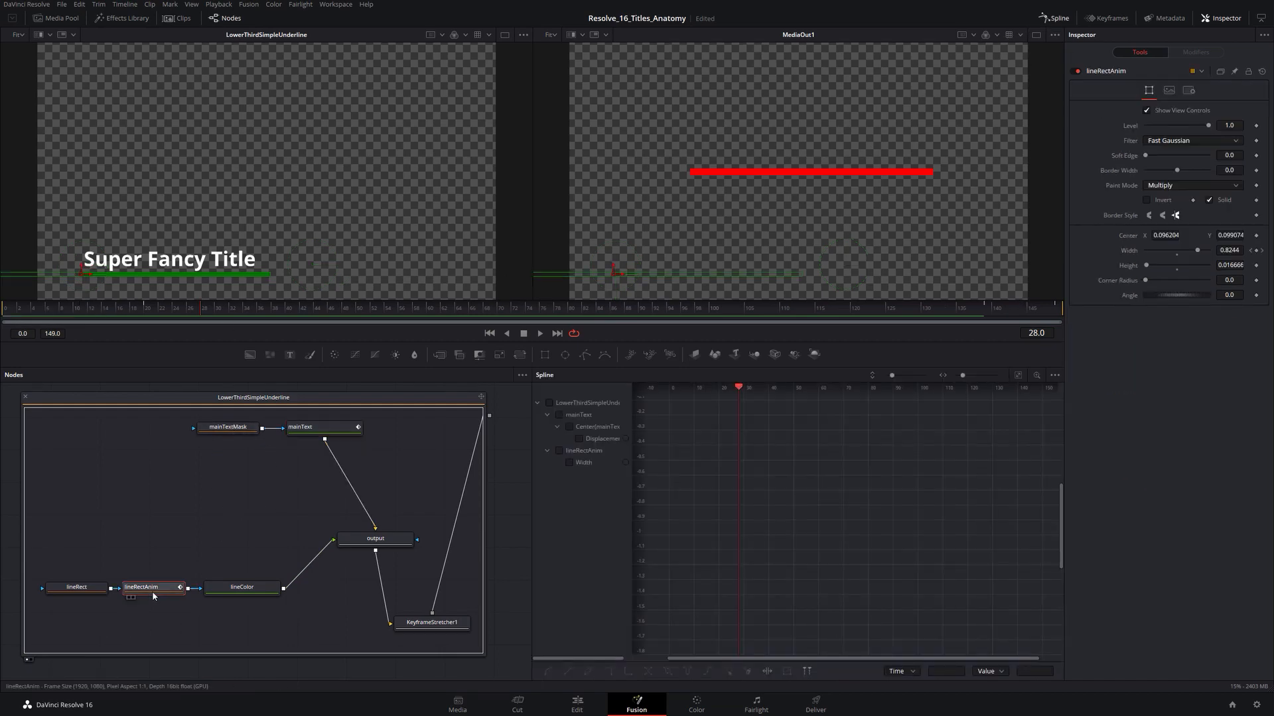
pyautogui.click(570, 463)
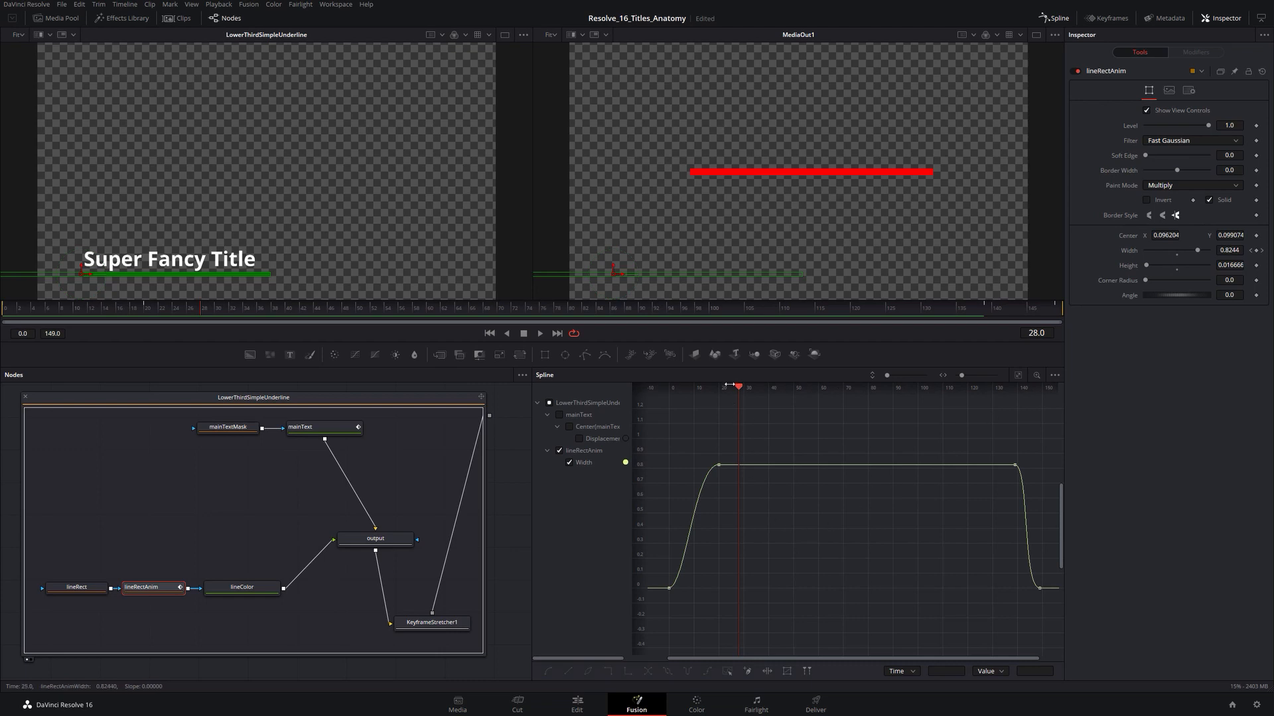
# Step: Step through the Width curve at frames 0, 20 and 139, and return to frame 0 to examine the underline's animation
pyautogui.moveTo(739, 386); pyautogui.dragTo(664, 390)
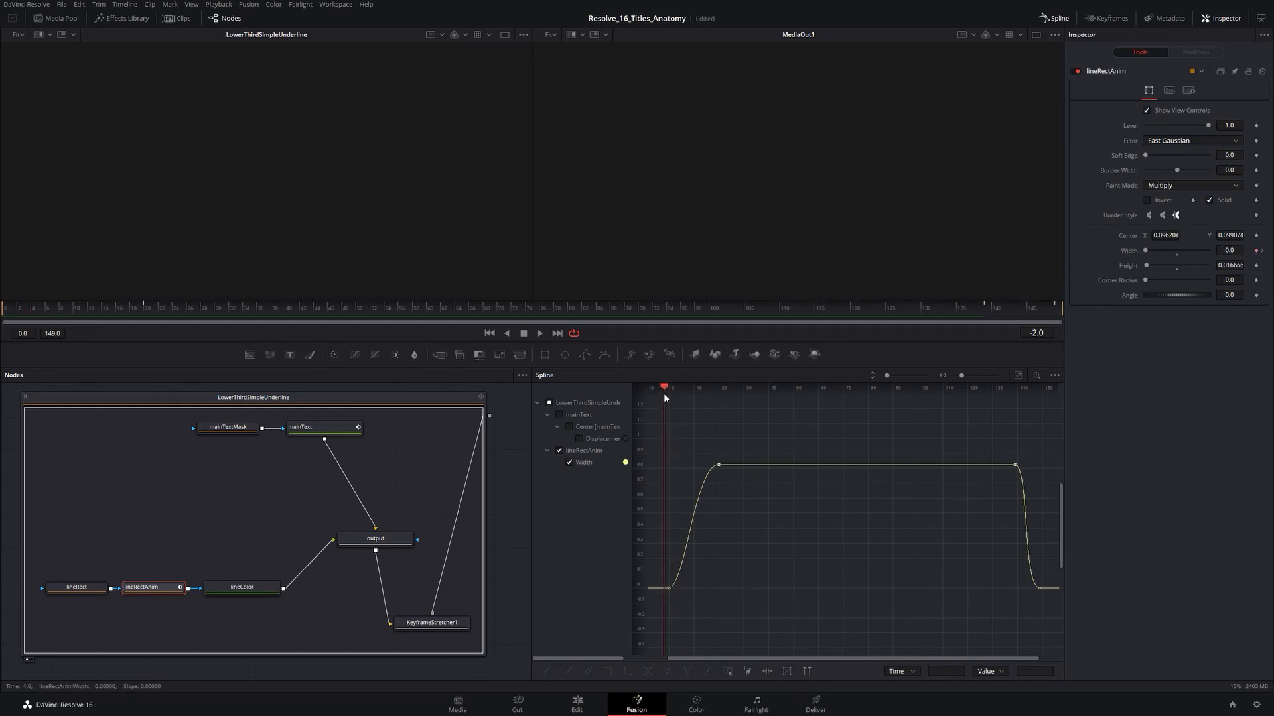
pyautogui.moveTo(662, 387); pyautogui.dragTo(660, 392)
pyautogui.click(669, 391)
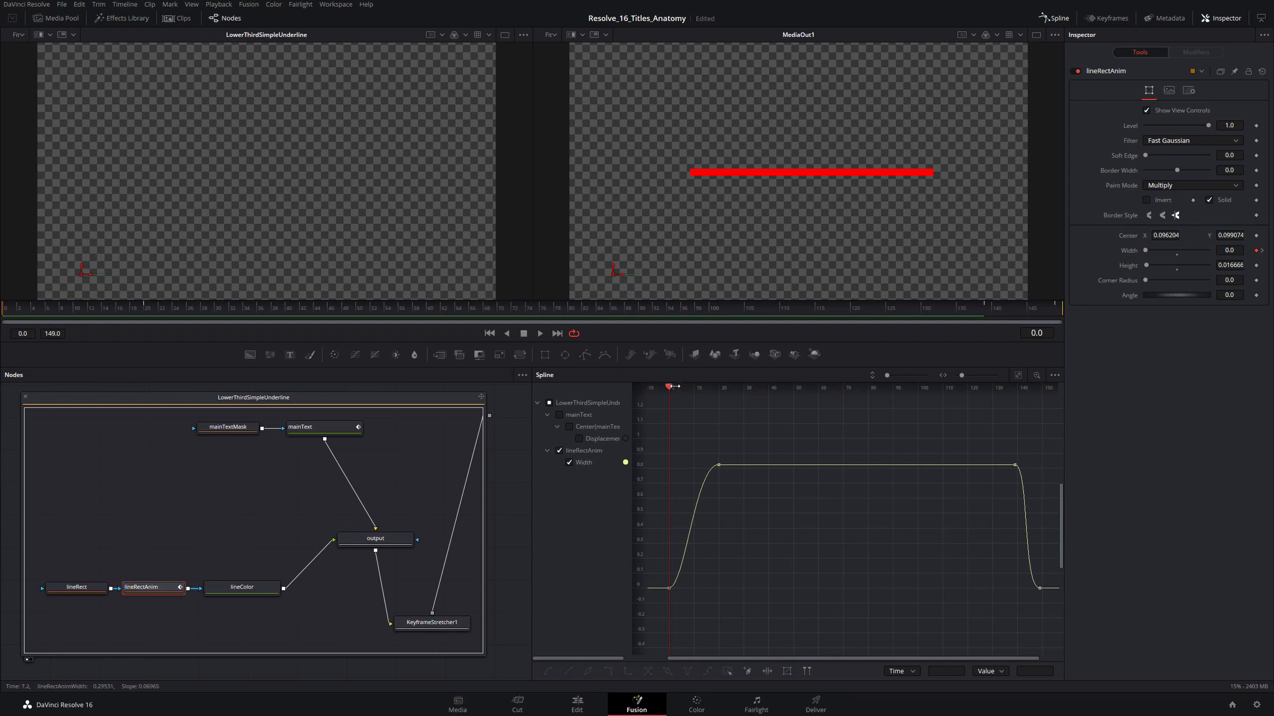
pyautogui.moveTo(670, 389); pyautogui.dragTo(719, 396)
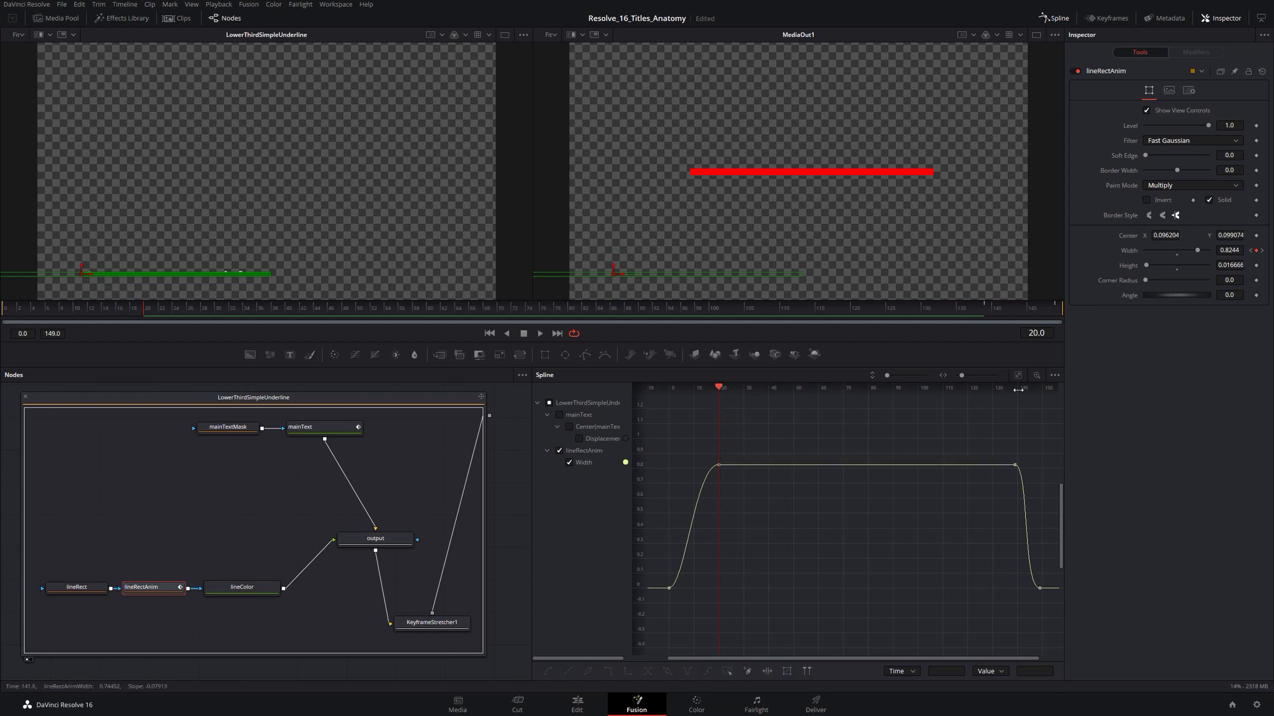
pyautogui.moveTo(721, 389); pyautogui.dragTo(1014, 392)
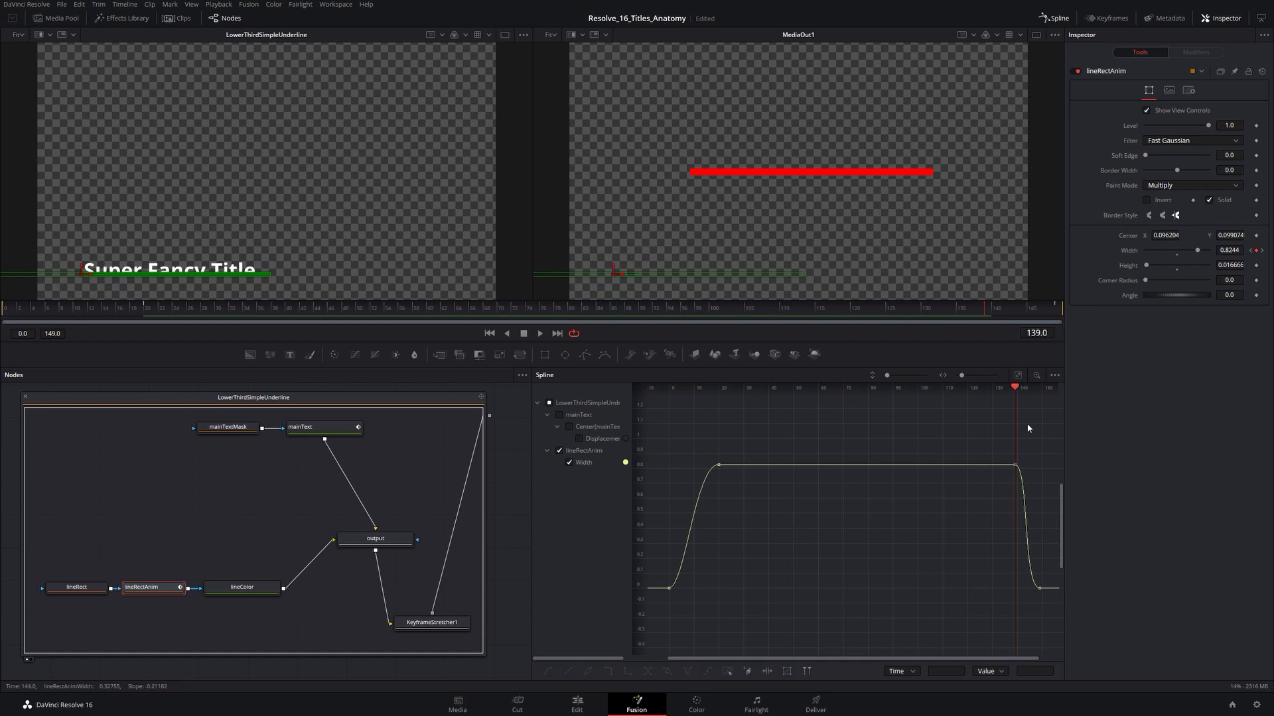
pyautogui.moveTo(1015, 387); pyautogui.dragTo(867, 392)
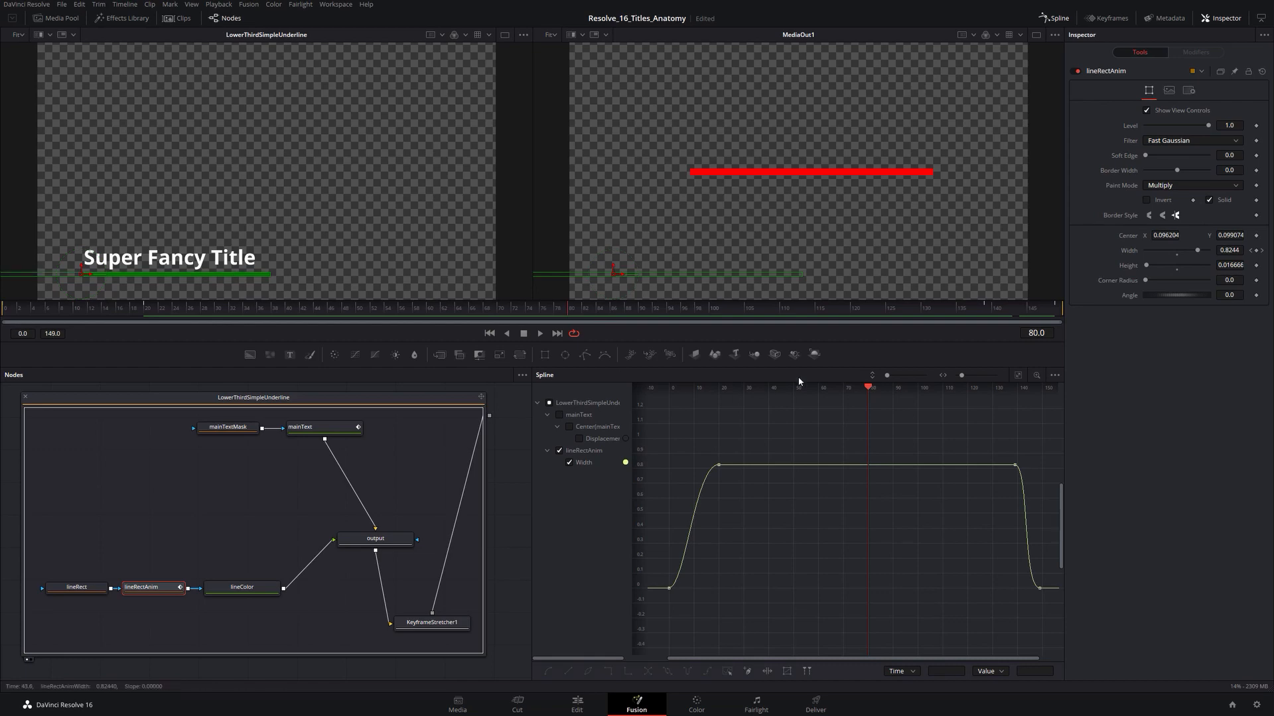
pyautogui.moveTo(869, 387); pyautogui.dragTo(668, 403)
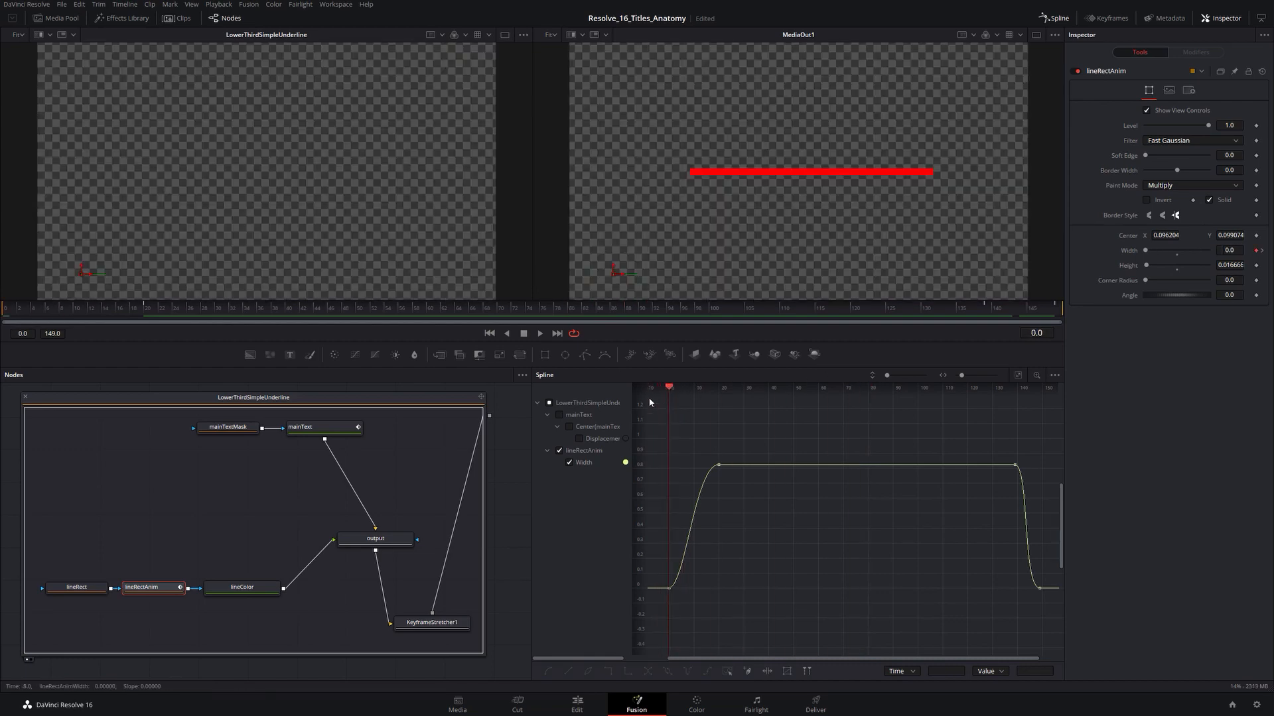
# Step: Move mainTextMask aside to a center X of about 0.6 and preview the title at frame 20
pyautogui.click(219, 430)
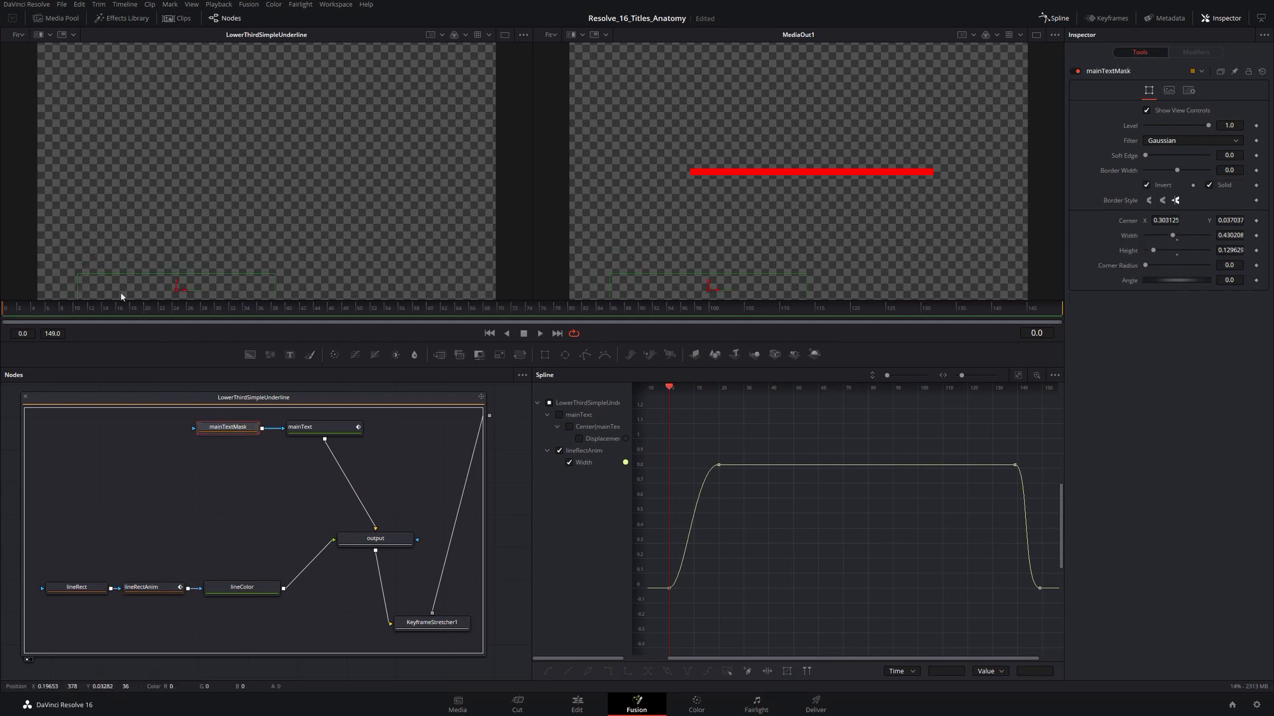
pyautogui.moveTo(175, 289); pyautogui.dragTo(316, 286)
pyautogui.moveTo(11, 310); pyautogui.dragTo(147, 312)
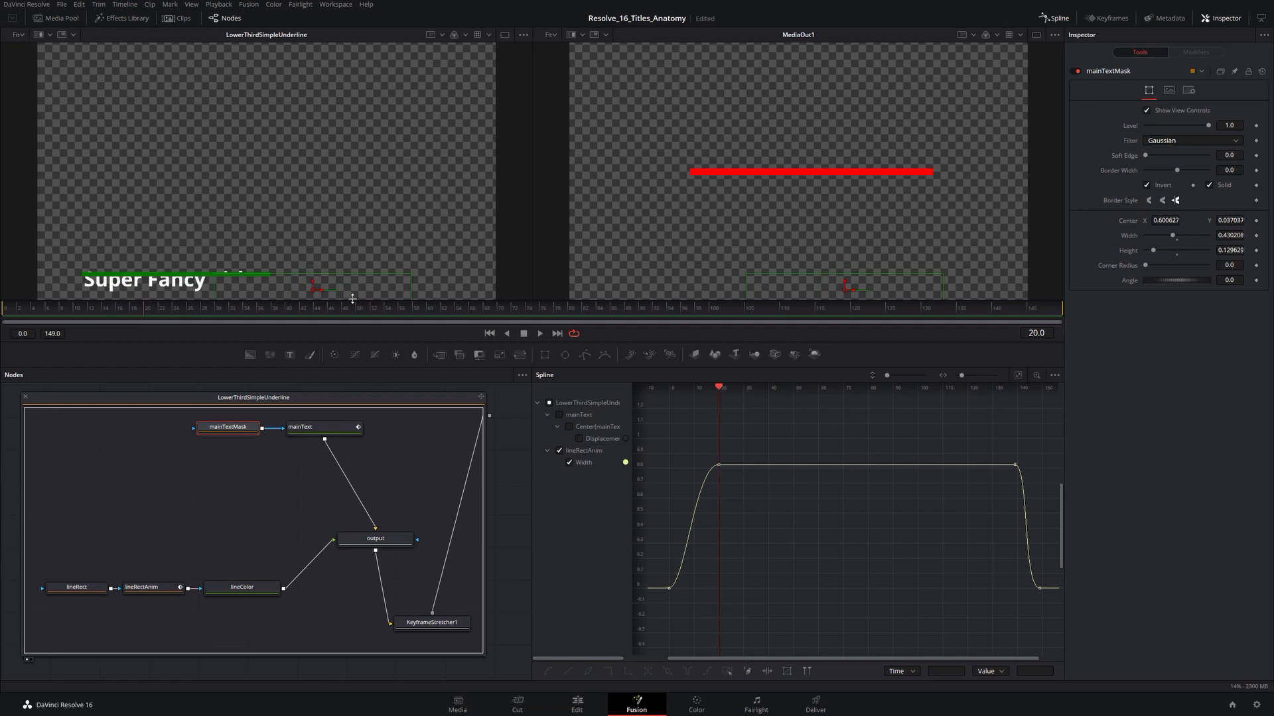
# Step: Move mainTextMask back beneath the title to a center X of about 0.31, preview frame 25, and select mainText
pyautogui.moveTo(317, 293); pyautogui.dragTo(182, 301)
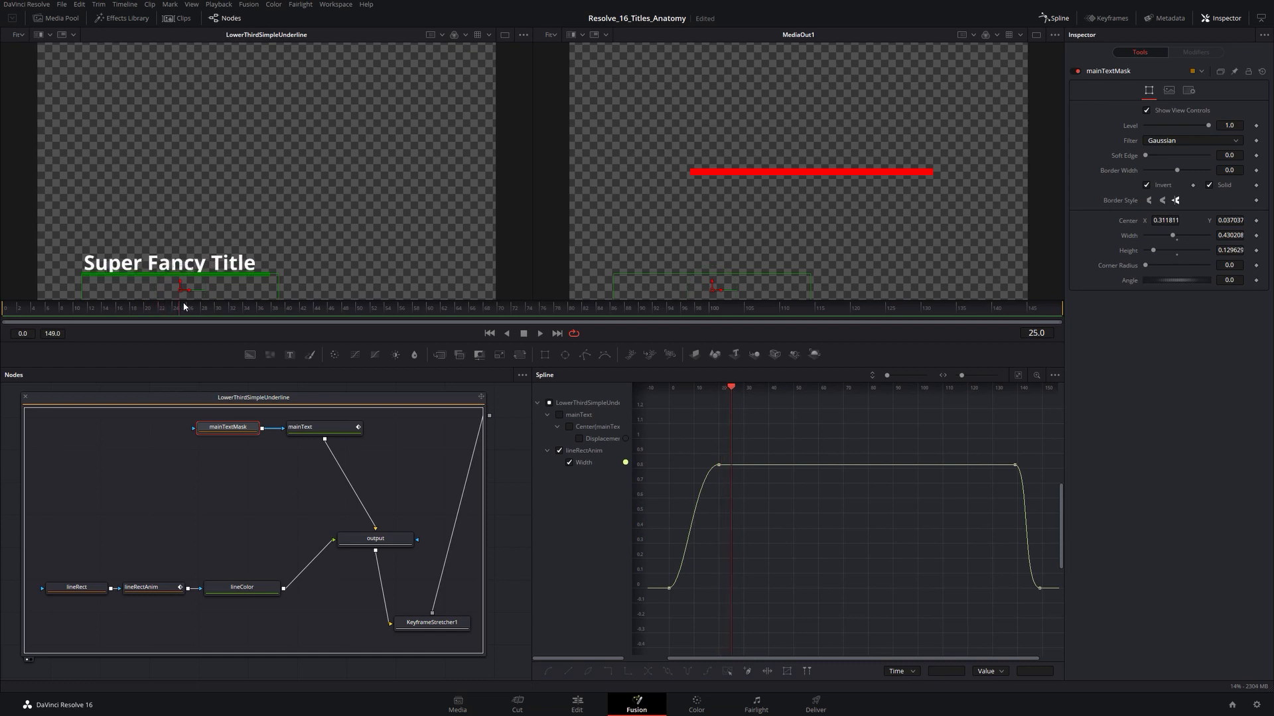
pyautogui.moveTo(183, 311)
pyautogui.mouseDown()
pyautogui.moveTo(150, 310)
pyautogui.moveTo(213, 308)
pyautogui.moveTo(180, 307)
pyautogui.mouseUp()
pyautogui.click(309, 428)
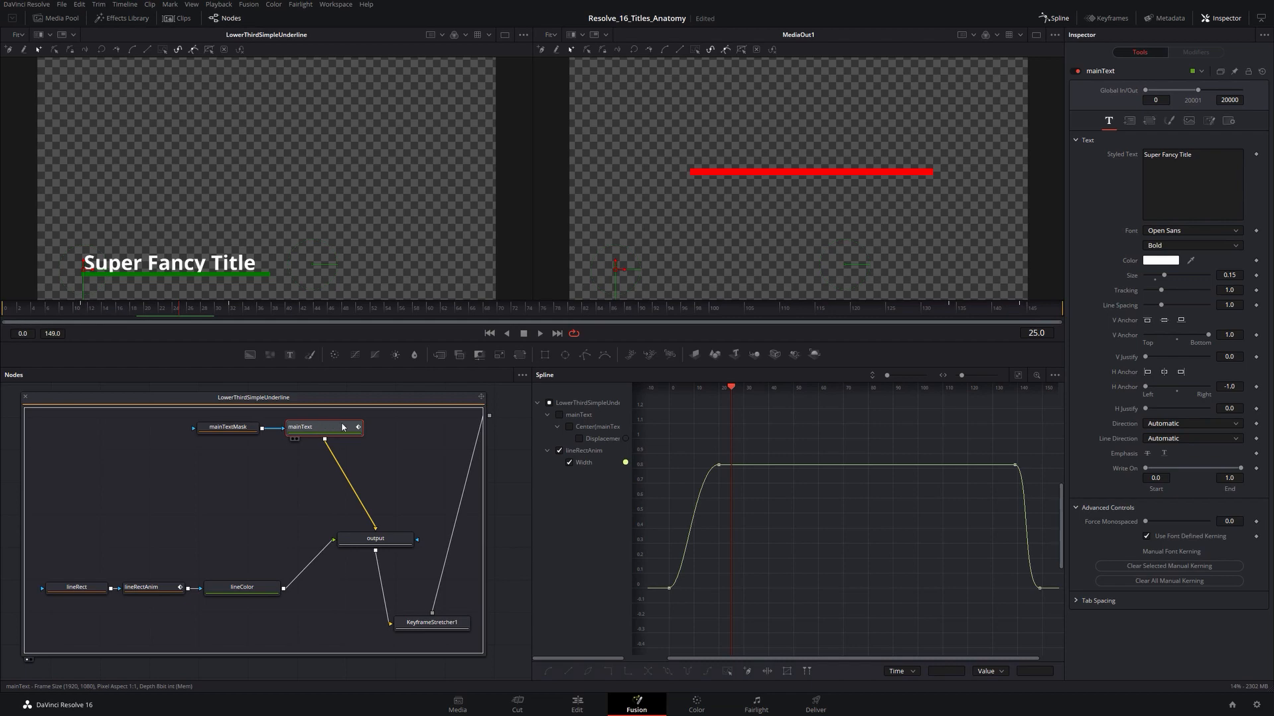
# Step: Show mainText's path Displacement curve in the Spline editor and hide lineRectAnim's Width curve
pyautogui.click(579, 439)
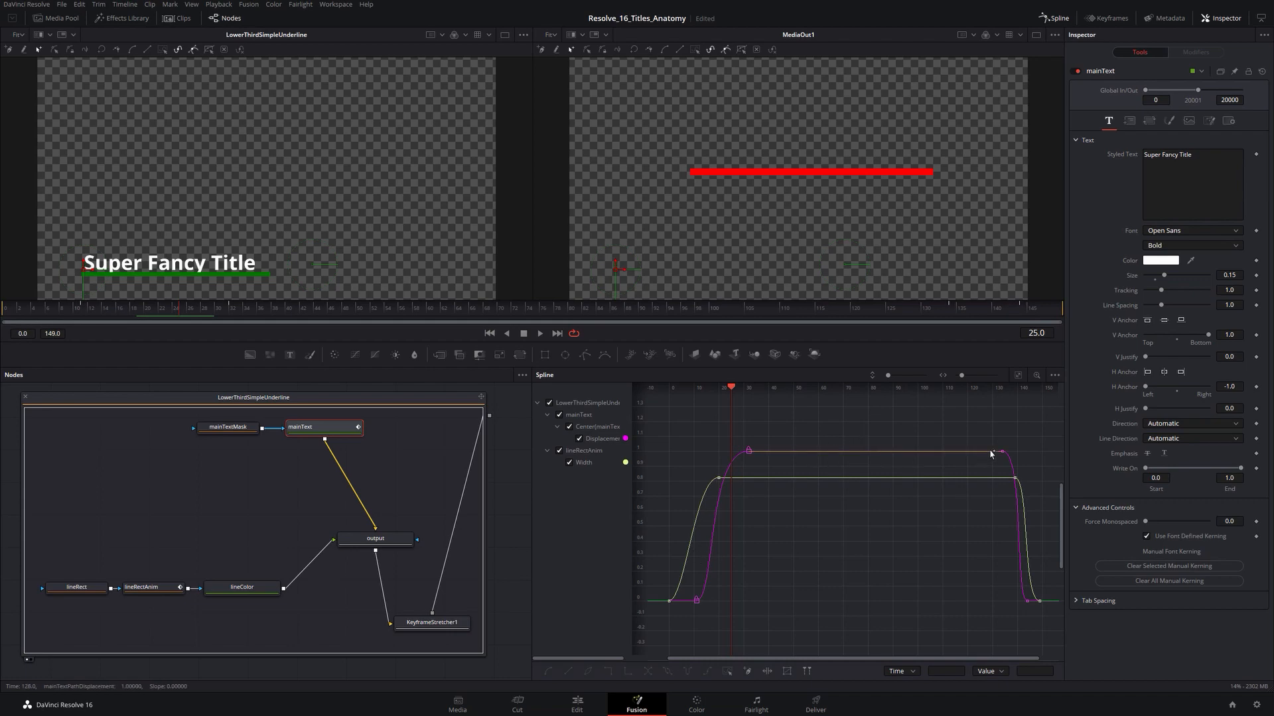
pyautogui.click(559, 452)
pyautogui.click(559, 451)
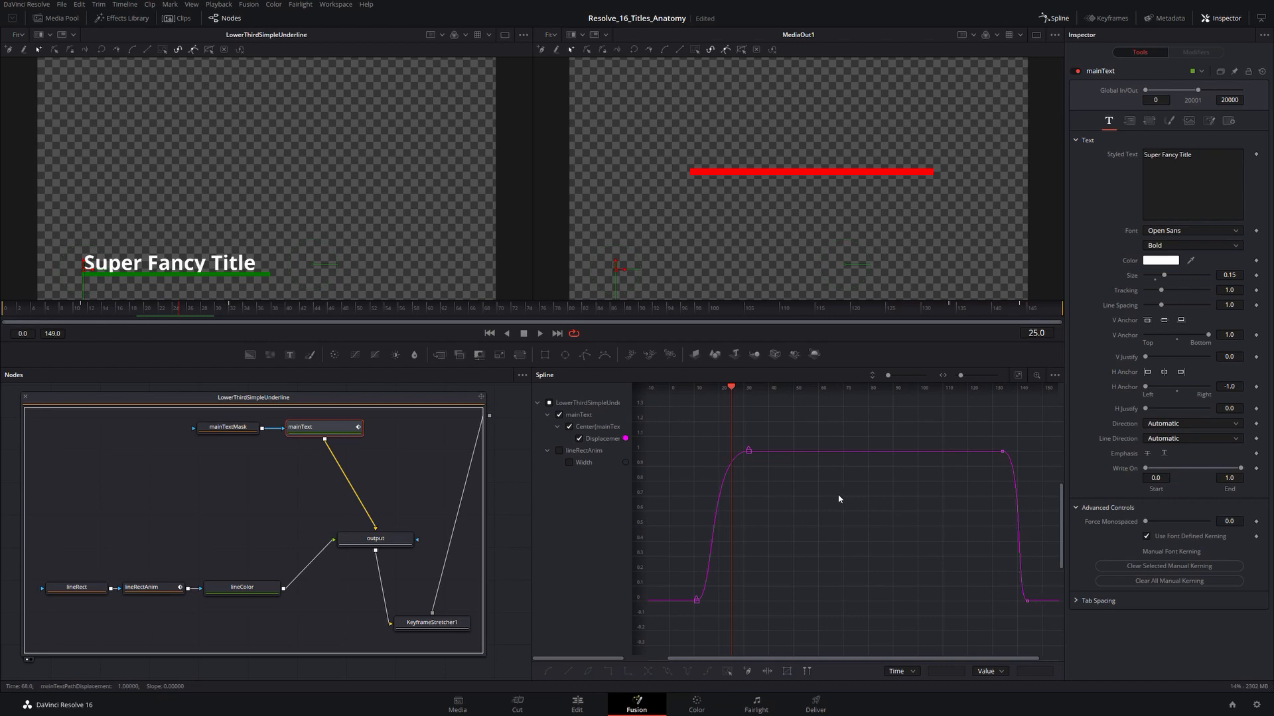
# Step: Scrub the title from frame 0 to frame 32 and back to 0 to examine how Displacement drives the text
pyautogui.click(668, 389)
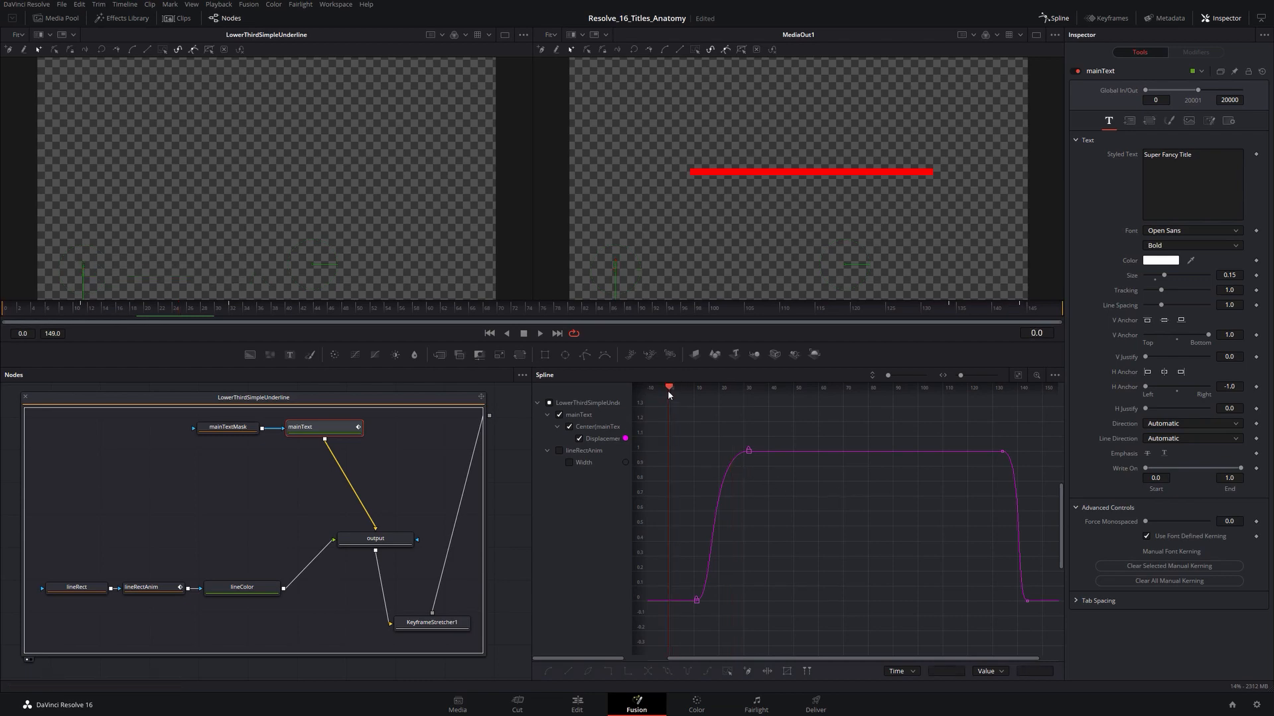
pyautogui.moveTo(670, 387); pyautogui.dragTo(749, 393)
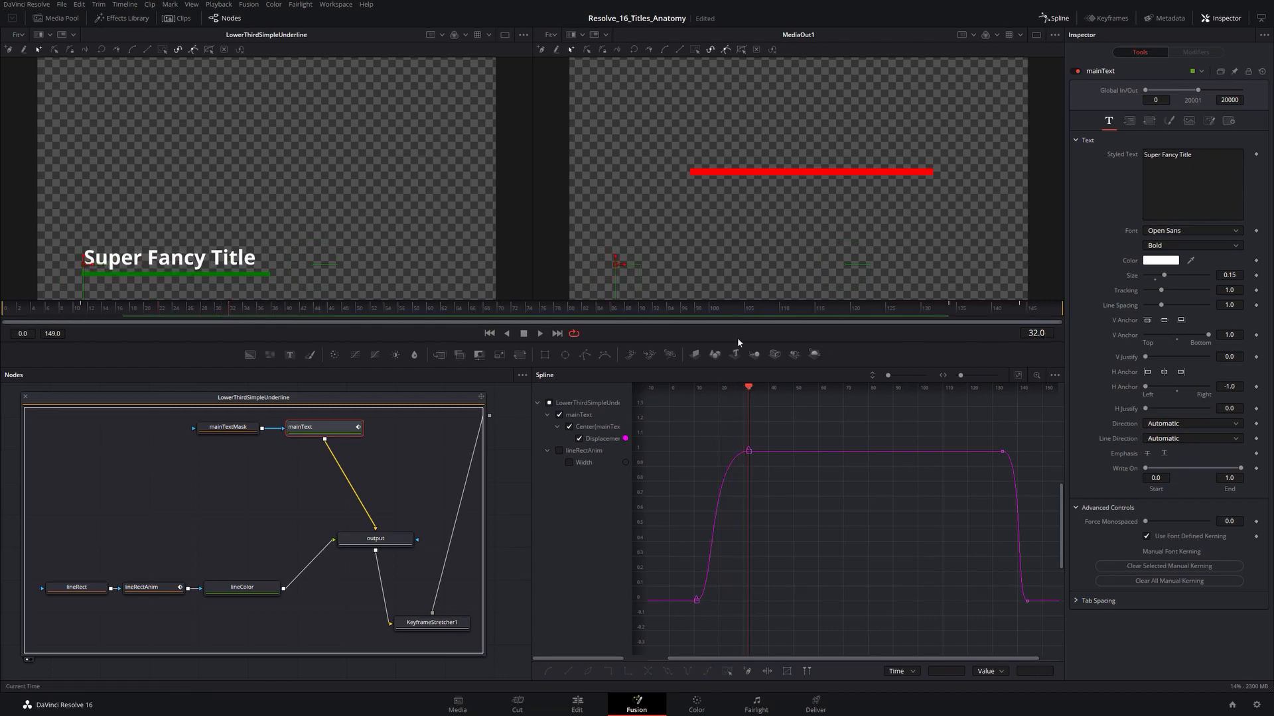
pyautogui.moveTo(750, 390); pyautogui.dragTo(668, 389)
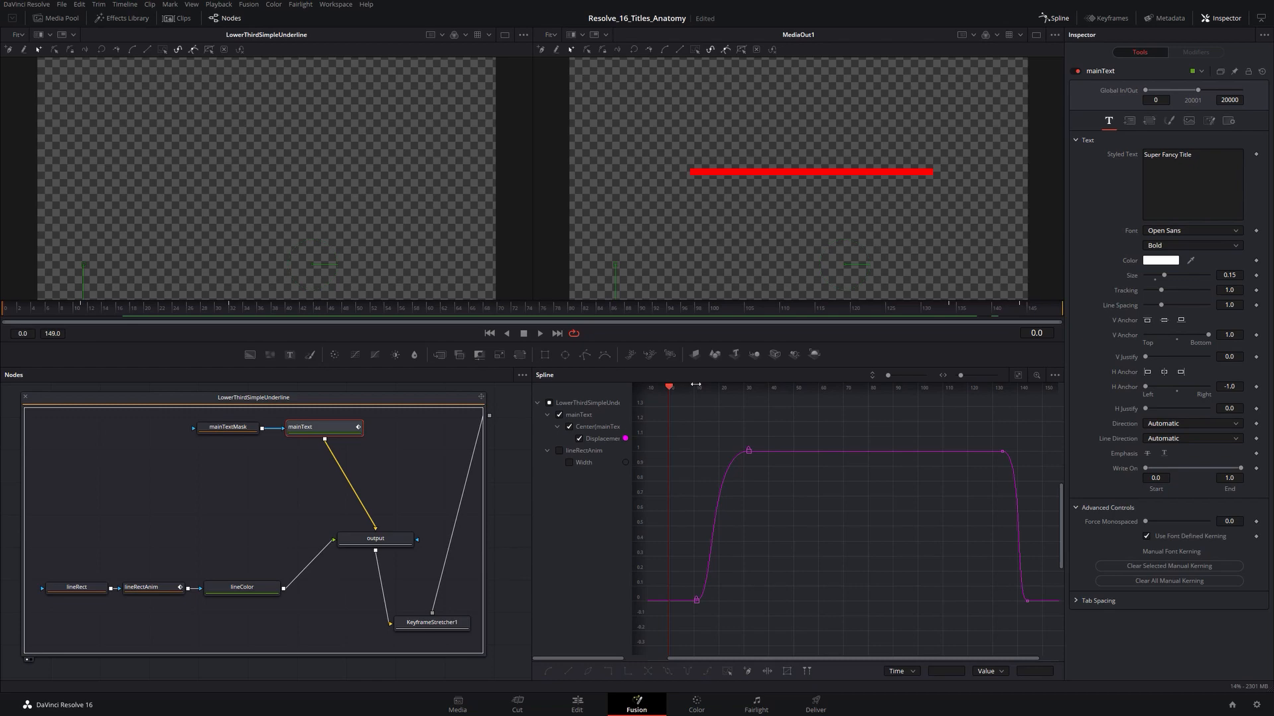
# Step: Bring the separate red line nodes into view and scrub forward and back to frame 0 to check their animation
pyautogui.hotkey('ctrl', 'v')
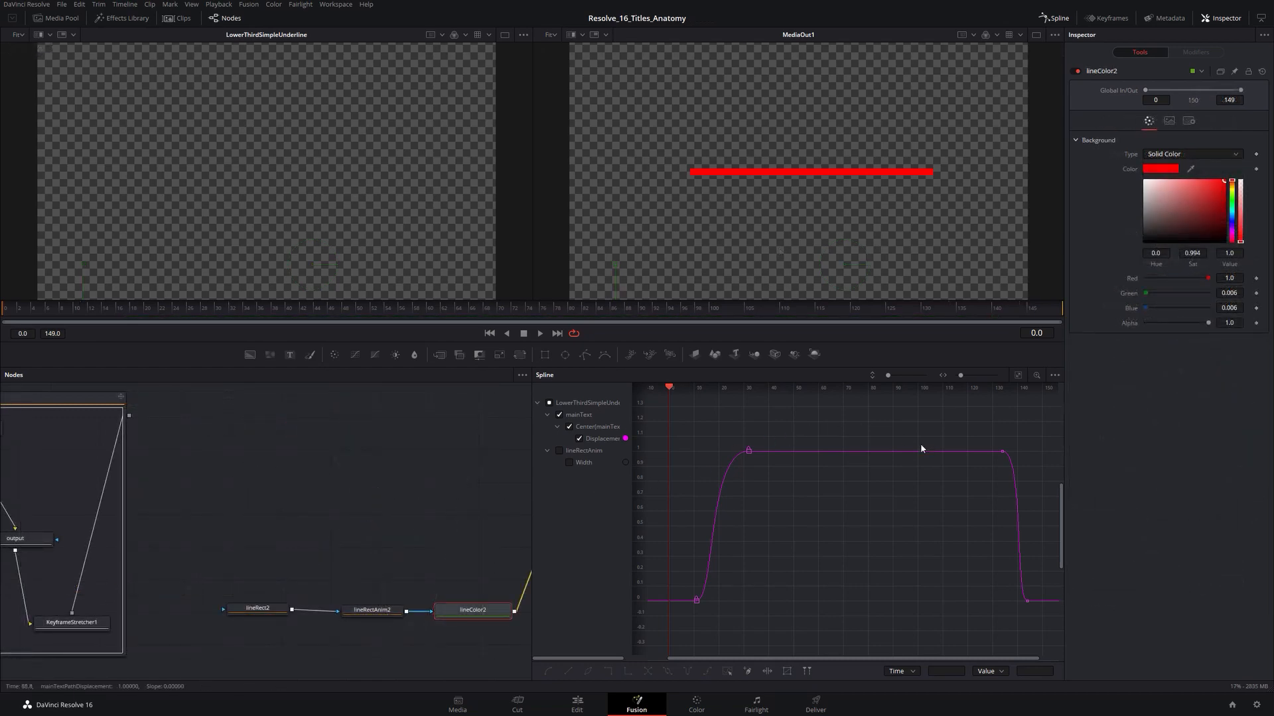
pyautogui.moveTo(400, 486); pyautogui.dragTo(223, 469)
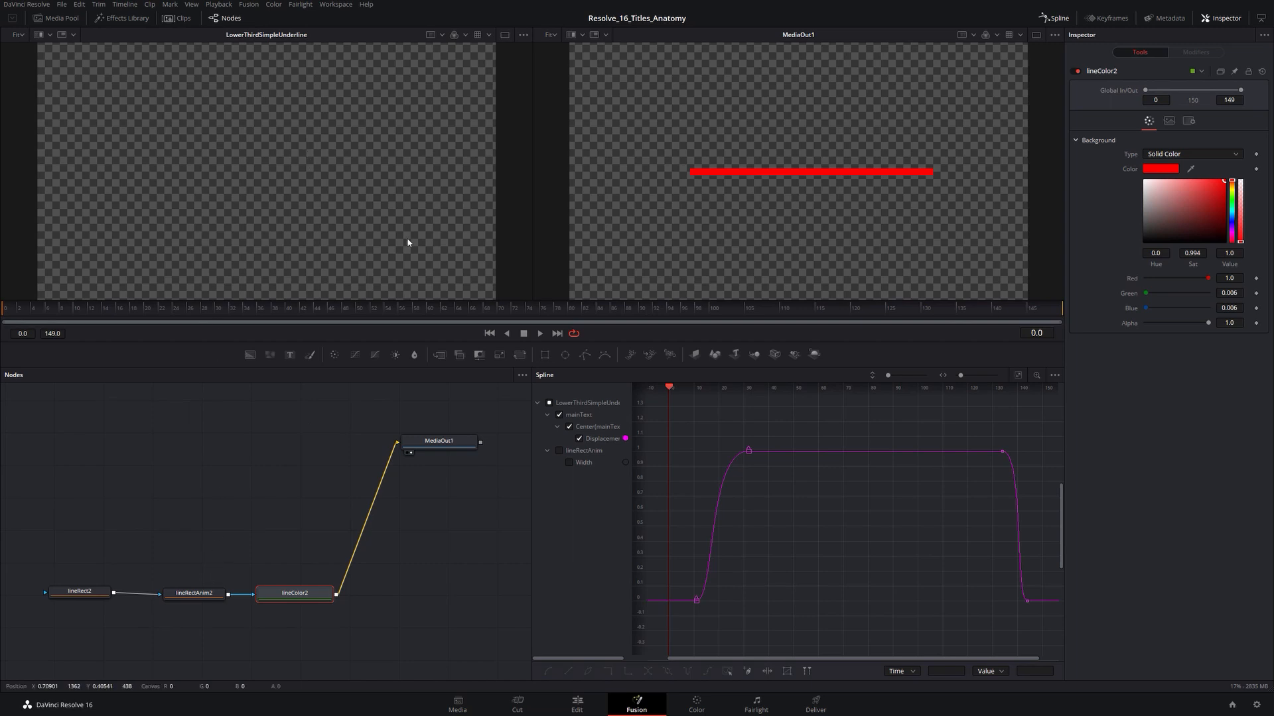
pyautogui.moveTo(33, 307); pyautogui.dragTo(120, 307)
pyautogui.moveTo(133, 306); pyautogui.dragTo(4, 309)
# Step: Try moving lineRectAnim2's rectangle to a different center in the MediaOut1 view and undo the move
pyautogui.click(195, 594)
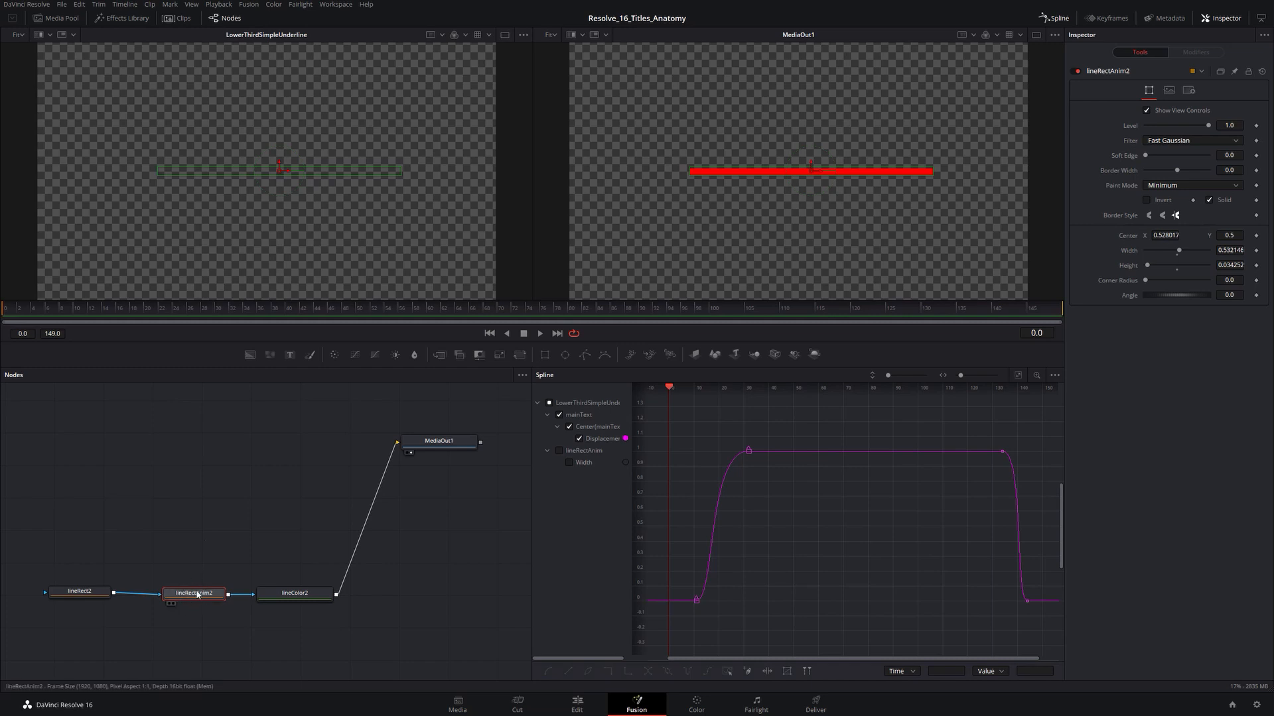
pyautogui.moveTo(812, 172); pyautogui.dragTo(784, 179)
pyautogui.hotkey('ctrl', 'z')
# Step: Display the Width and Displacement curves together and review the title group's nodes beside the separate red line nodes
pyautogui.click(569, 462)
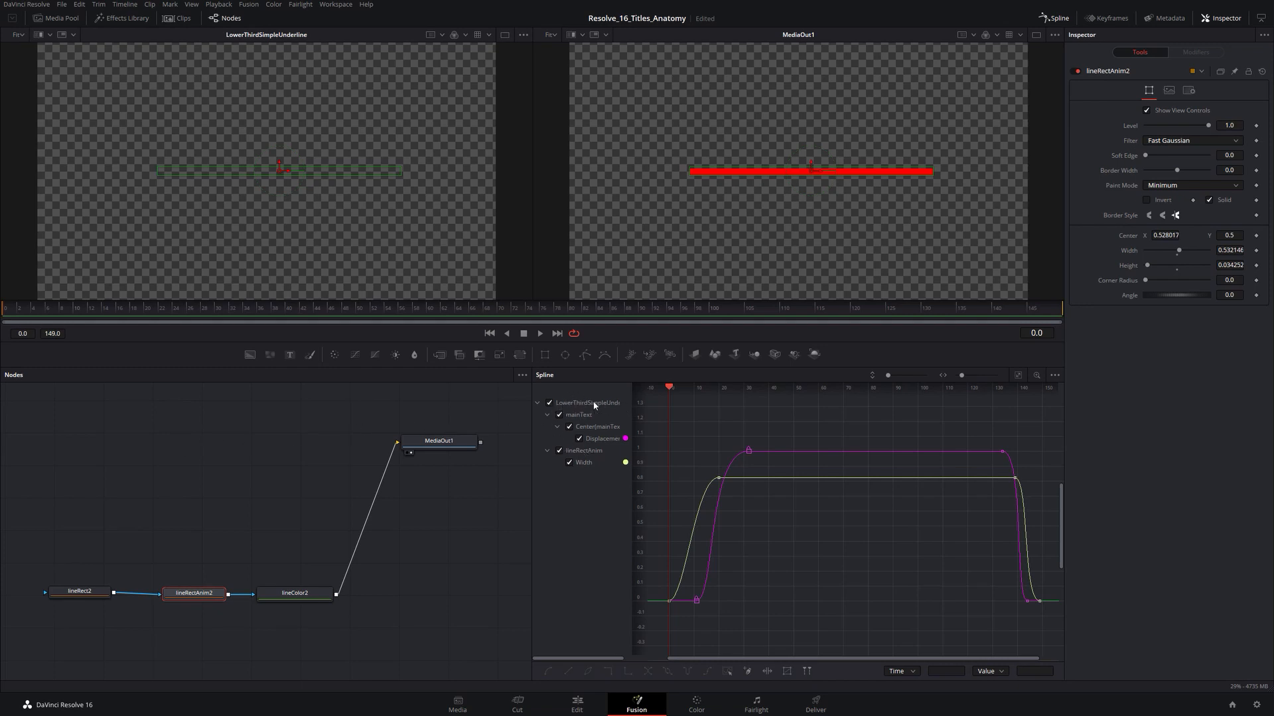
pyautogui.moveTo(136, 425); pyautogui.dragTo(446, 447)
pyautogui.moveTo(182, 442); pyautogui.dragTo(442, 466)
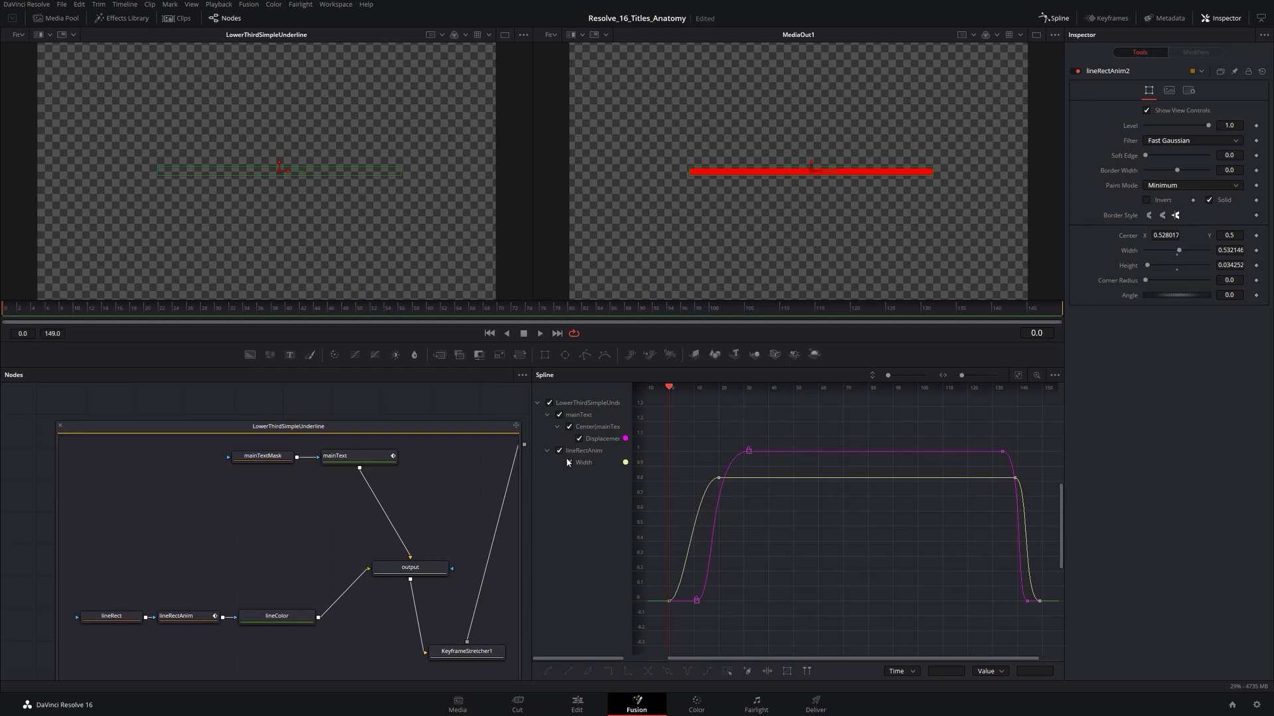
pyautogui.moveTo(399, 430); pyautogui.dragTo(365, 402)
pyautogui.moveTo(509, 440); pyautogui.dragTo(158, 437)
pyautogui.moveTo(361, 472); pyautogui.dragTo(168, 446)
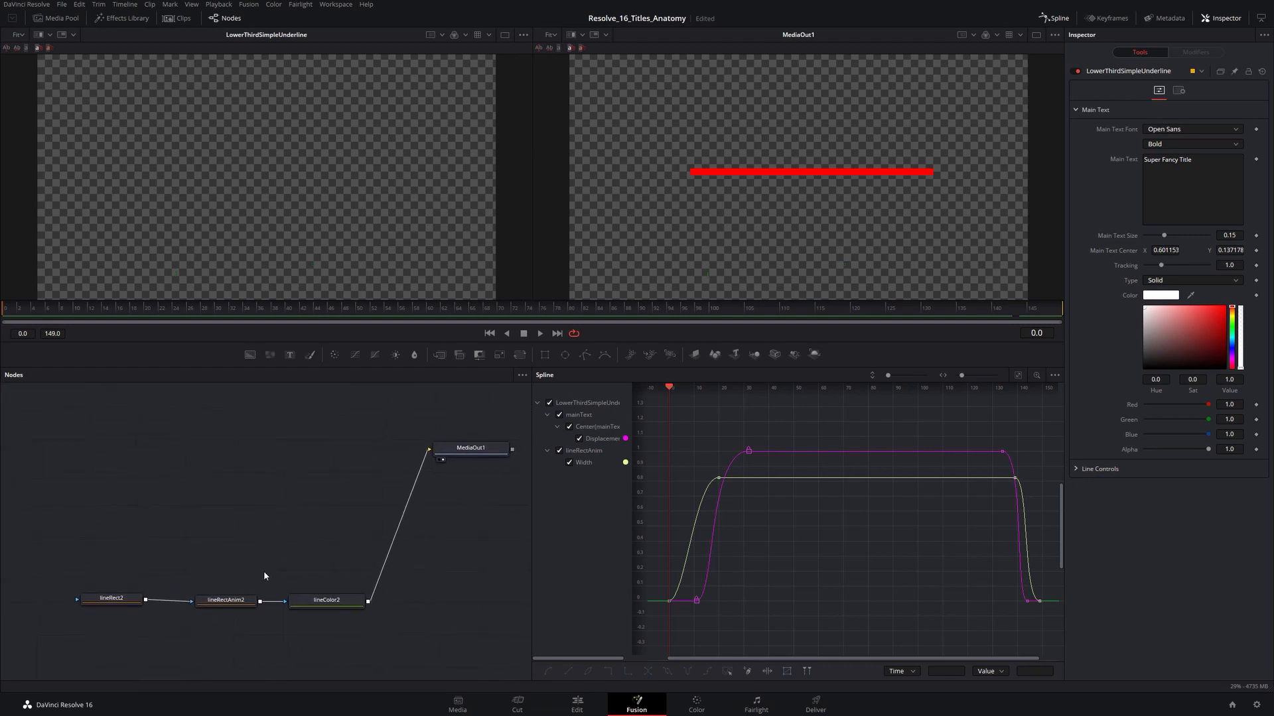
# Step: At frame 20, modify lineRectAnim2's Center with an XY Path
pyautogui.click(225, 604)
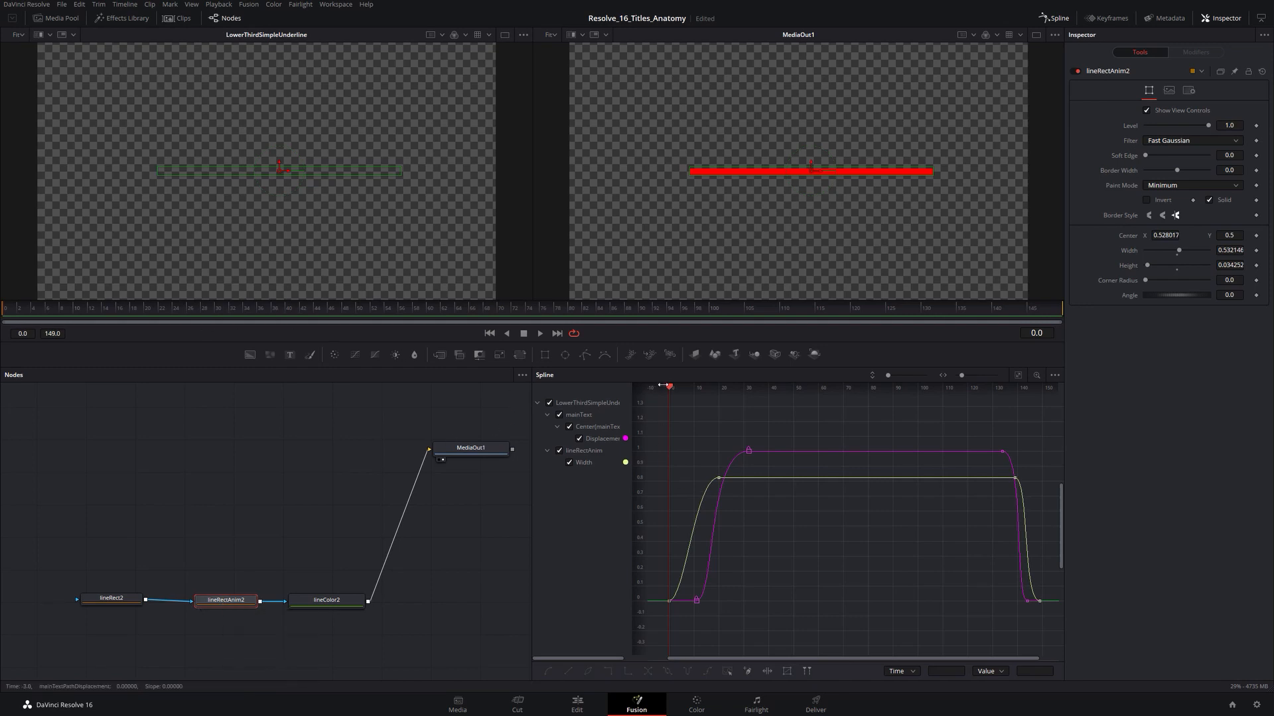
pyautogui.moveTo(670, 389); pyautogui.dragTo(719, 390)
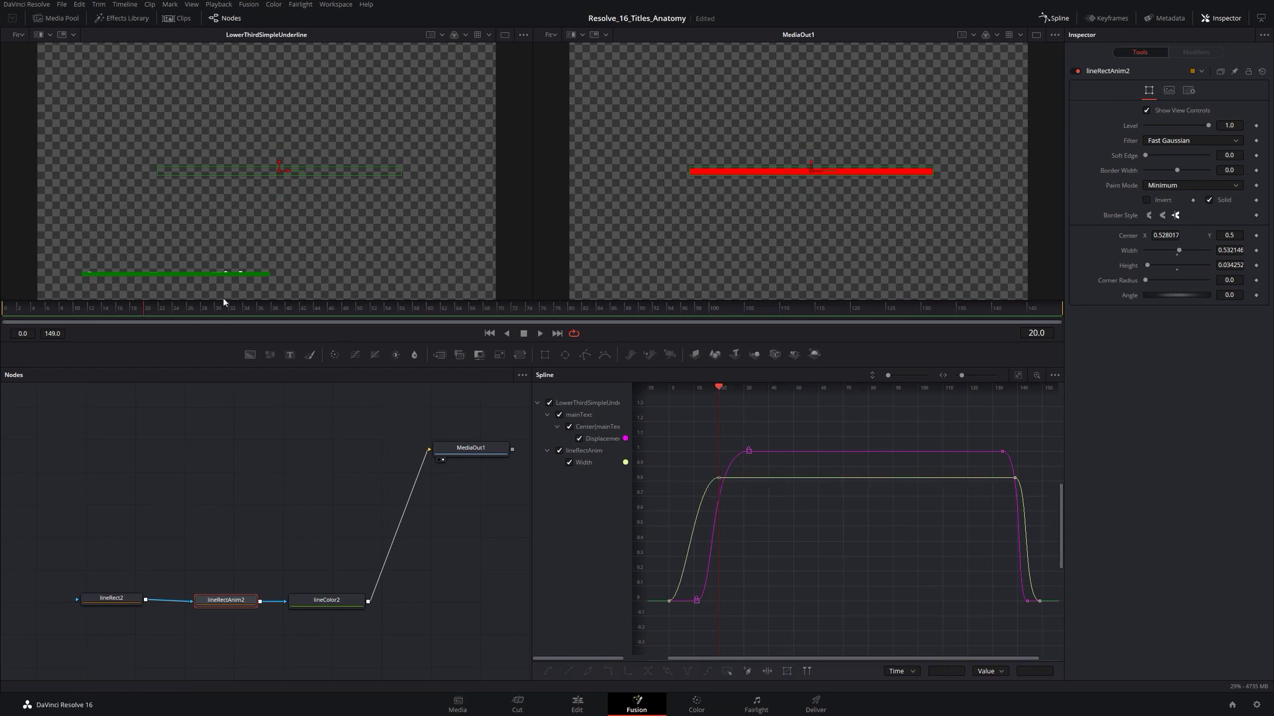
pyautogui.rightClick(1130, 242)
pyautogui.moveTo(1160, 284)
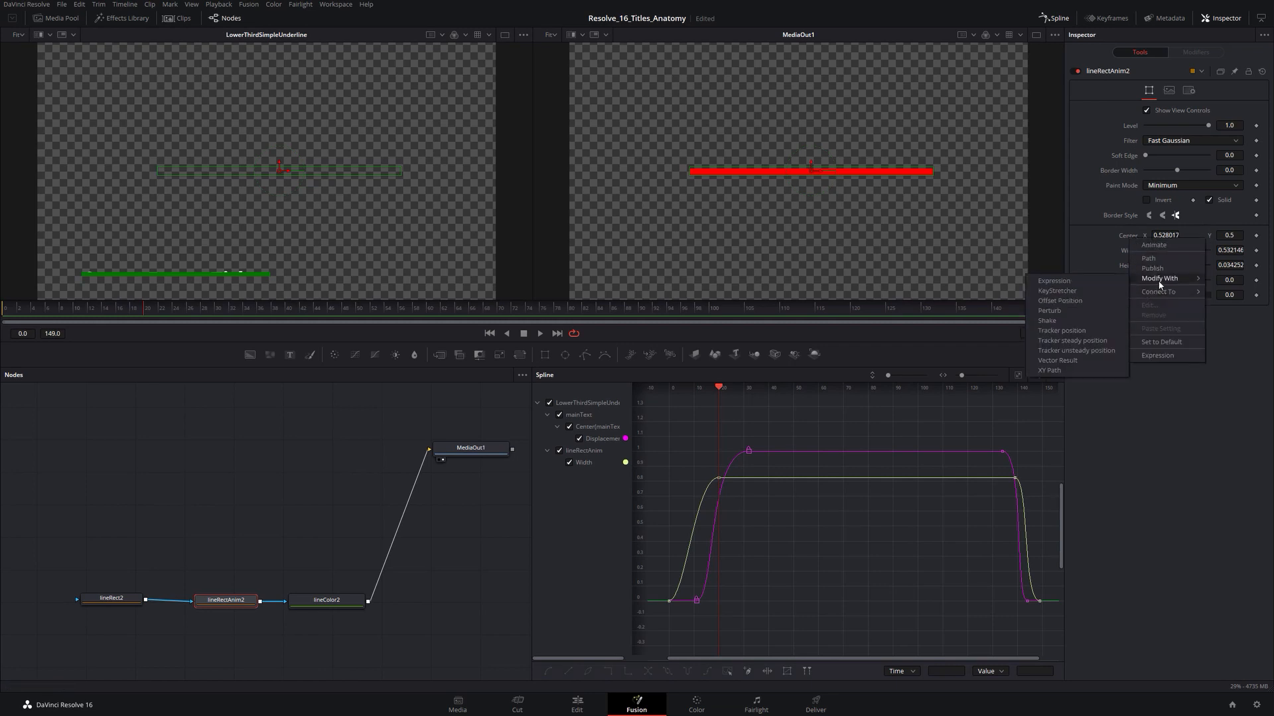
pyautogui.click(1051, 370)
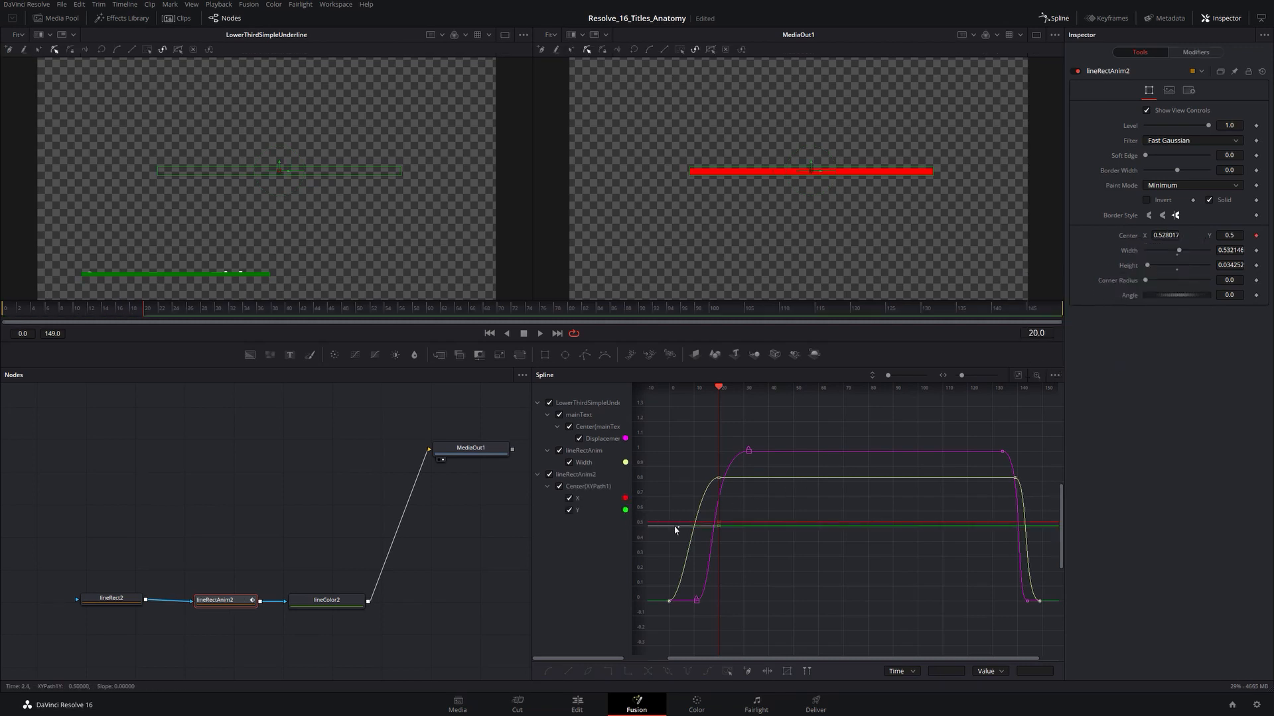
# Step: Hide the Center Y curve, and at frame 0 move lineRectAnim2's rectangle left to a center X of about 0
pyautogui.click(569, 510)
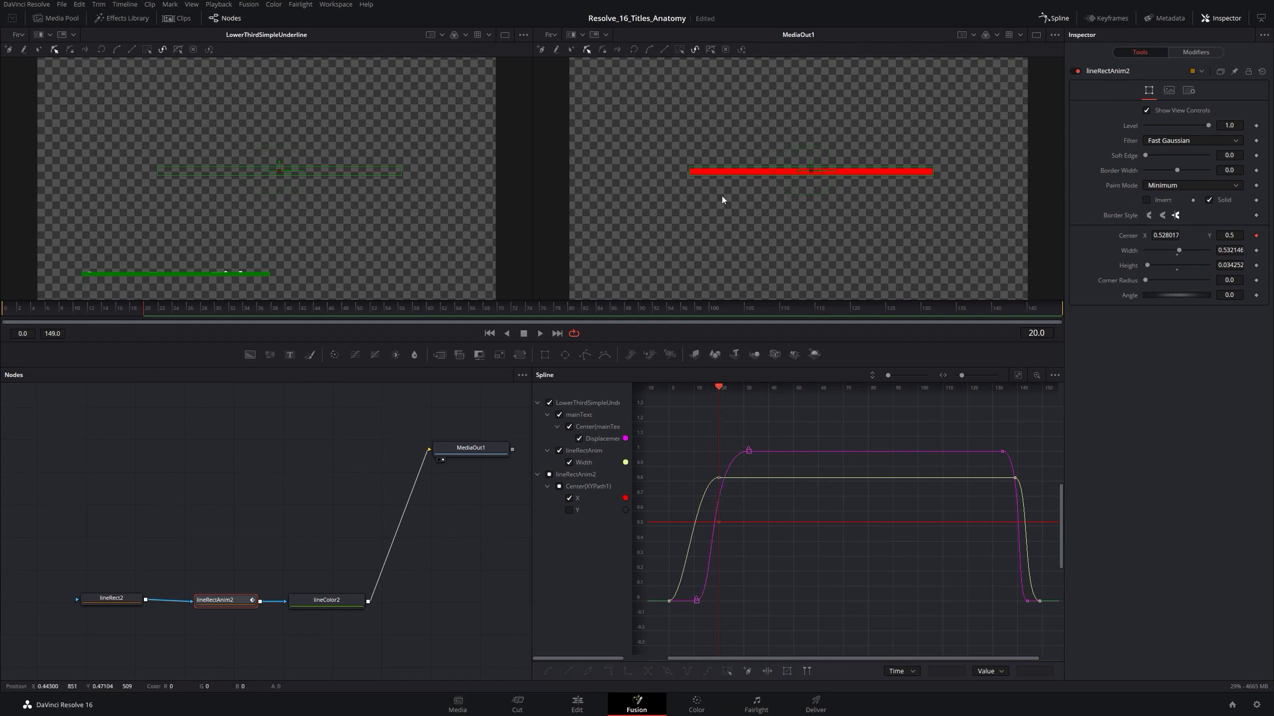
pyautogui.moveTo(144, 312); pyautogui.dragTo(2, 311)
pyautogui.moveTo(818, 171); pyautogui.dragTo(574, 206)
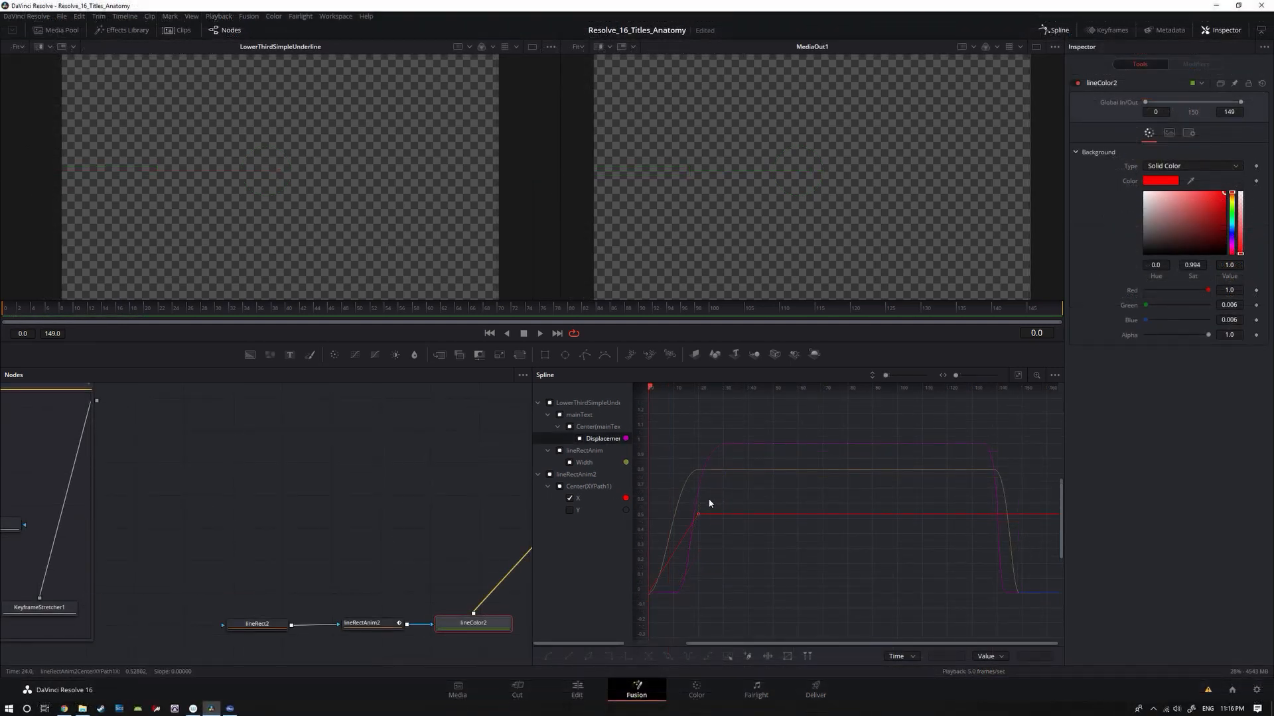
# Step: Toggle lineRectAnim's Width curve between editable and reference display to compare it with lineRectAnim2's X curve
pyautogui.moveTo(710, 503); pyautogui.dragTo(638, 612)
pyautogui.press('Delete')
pyautogui.click(570, 462)
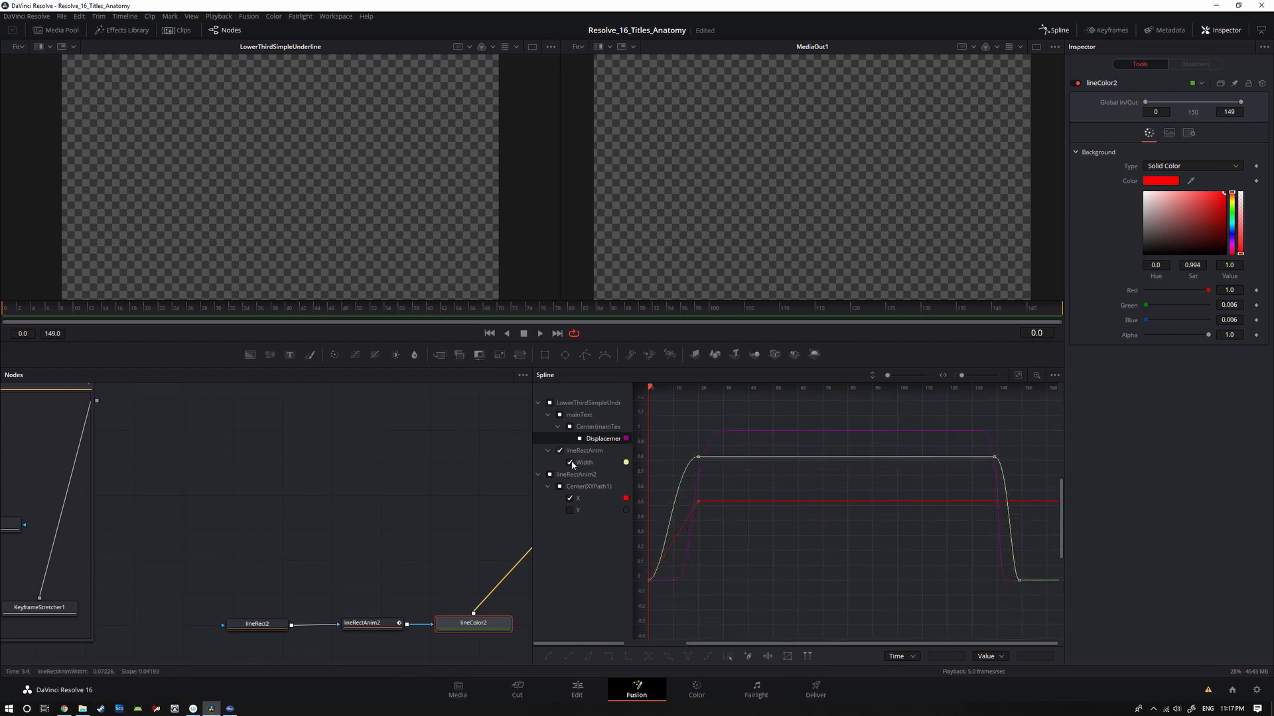
pyautogui.click(570, 464)
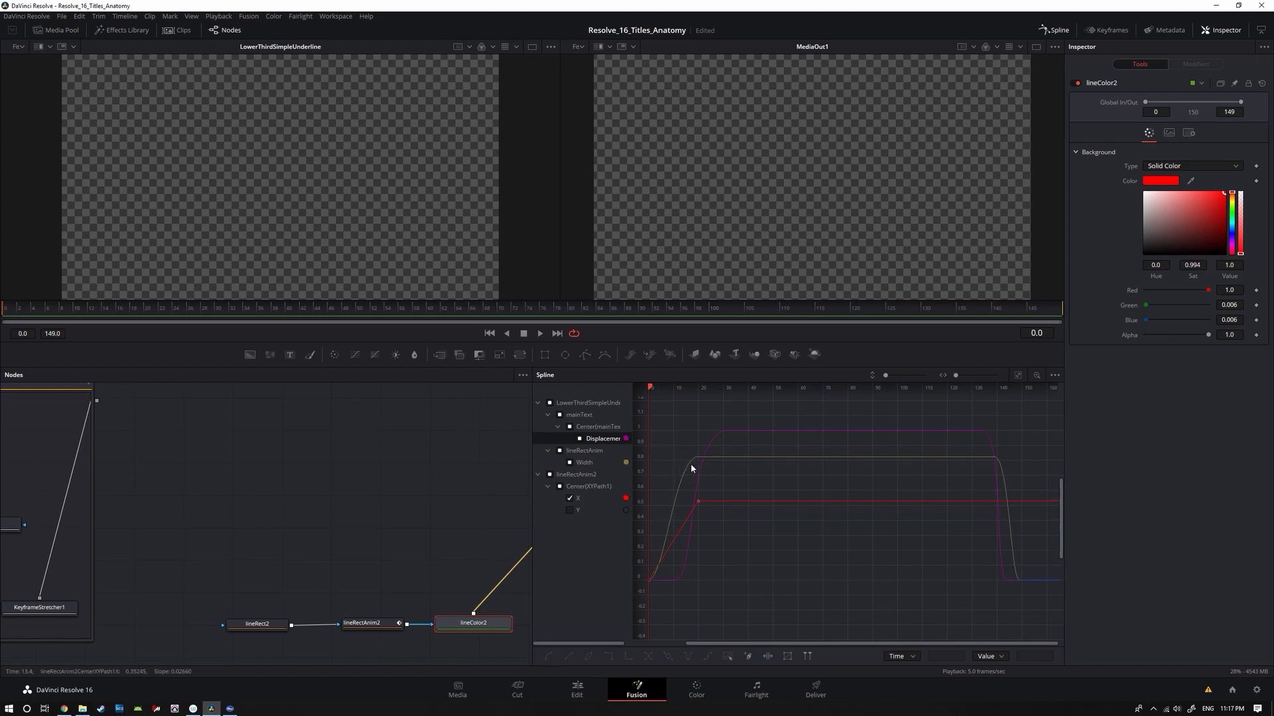
pyautogui.click(569, 463)
pyautogui.click(569, 463)
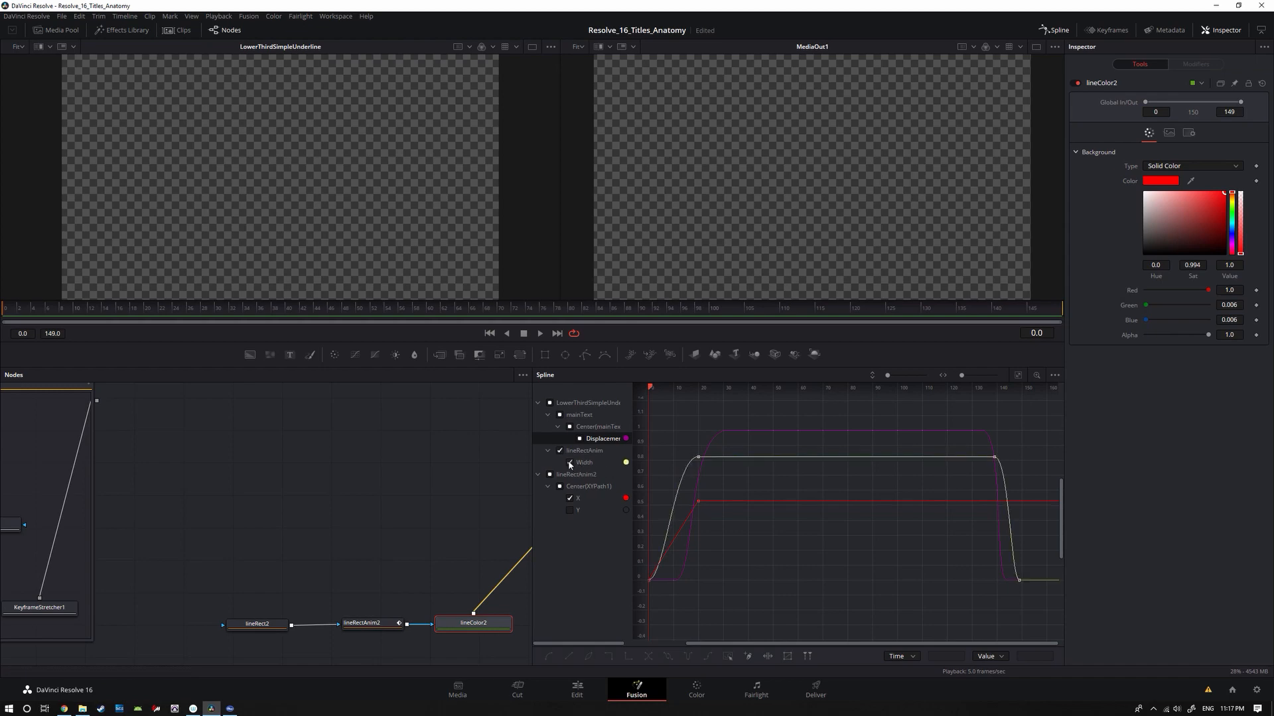
pyautogui.click(570, 462)
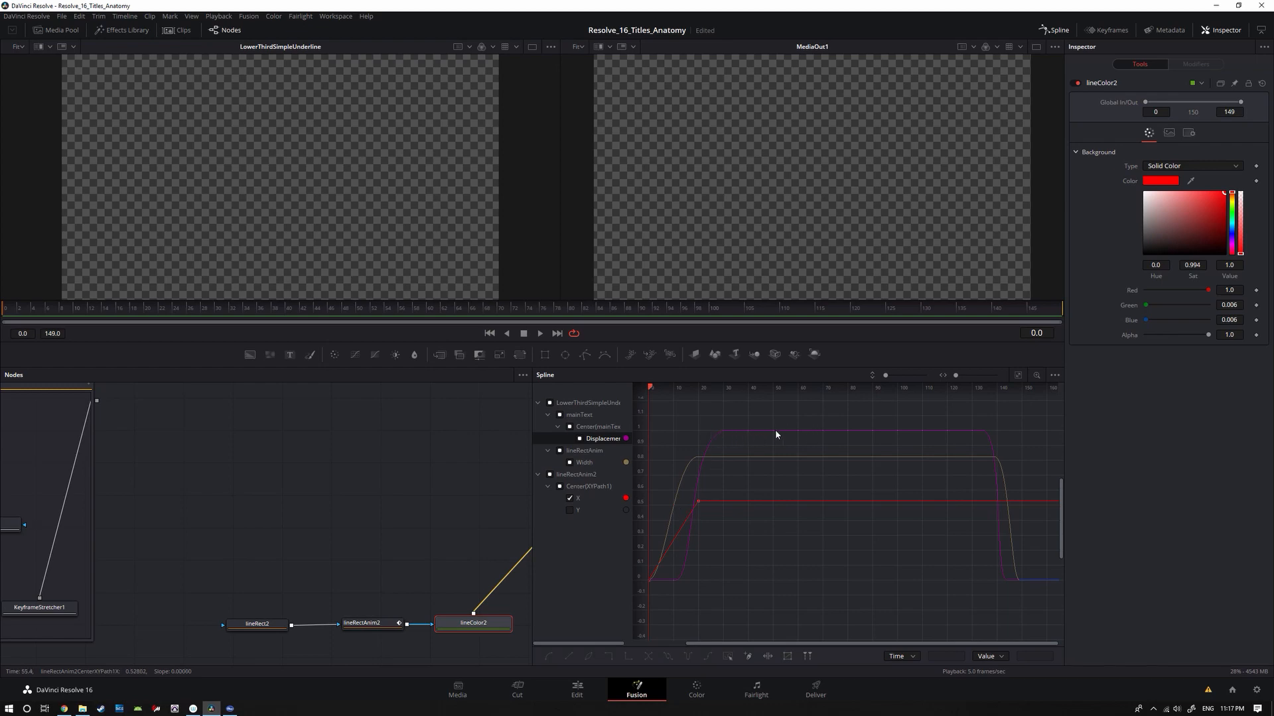
# Step: Hide mainText's Displacement curve, keeping lineRectAnim2's X curve editable and the Width curve as a reference
pyautogui.click(579, 438)
pyautogui.moveTo(756, 479); pyautogui.dragTo(675, 601)
pyautogui.click(720, 511)
# Step: Ease lineRectAnim2's X curve by manually leveling the handles of its keyframes at frames 20 and 0
pyautogui.moveTo(707, 647); pyautogui.dragTo(676, 647)
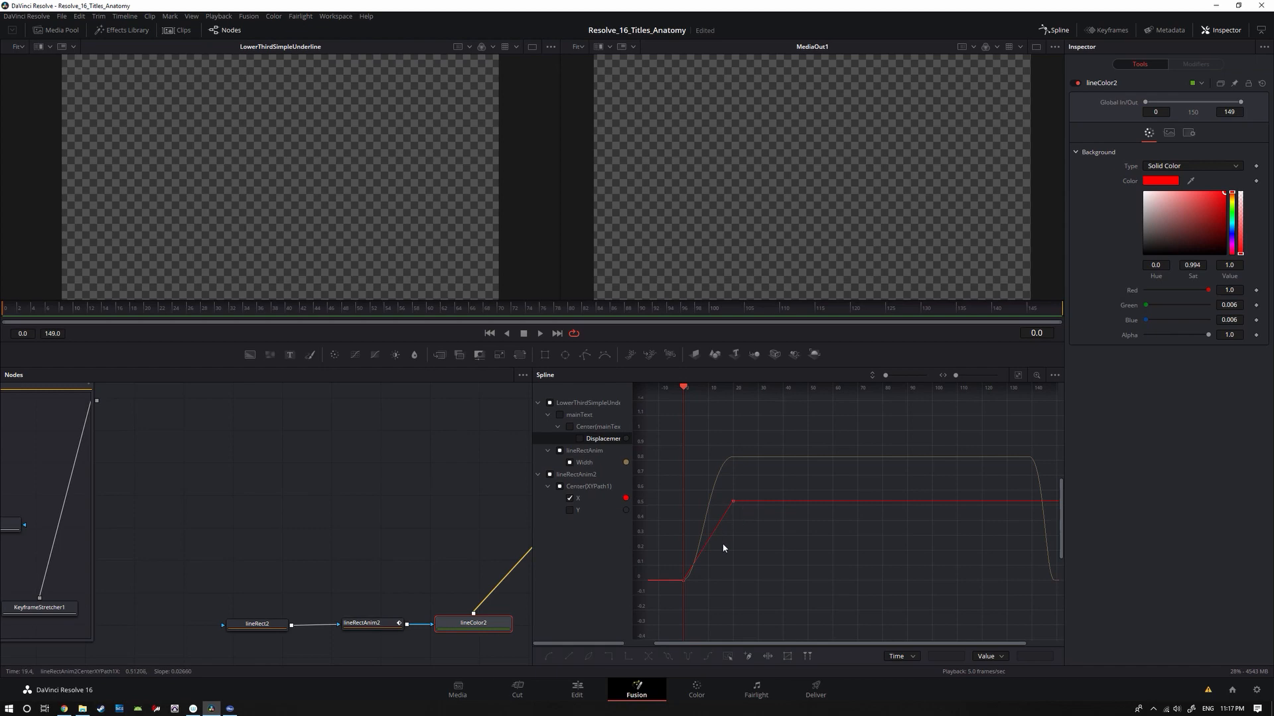
pyautogui.moveTo(684, 648); pyautogui.dragTo(671, 648)
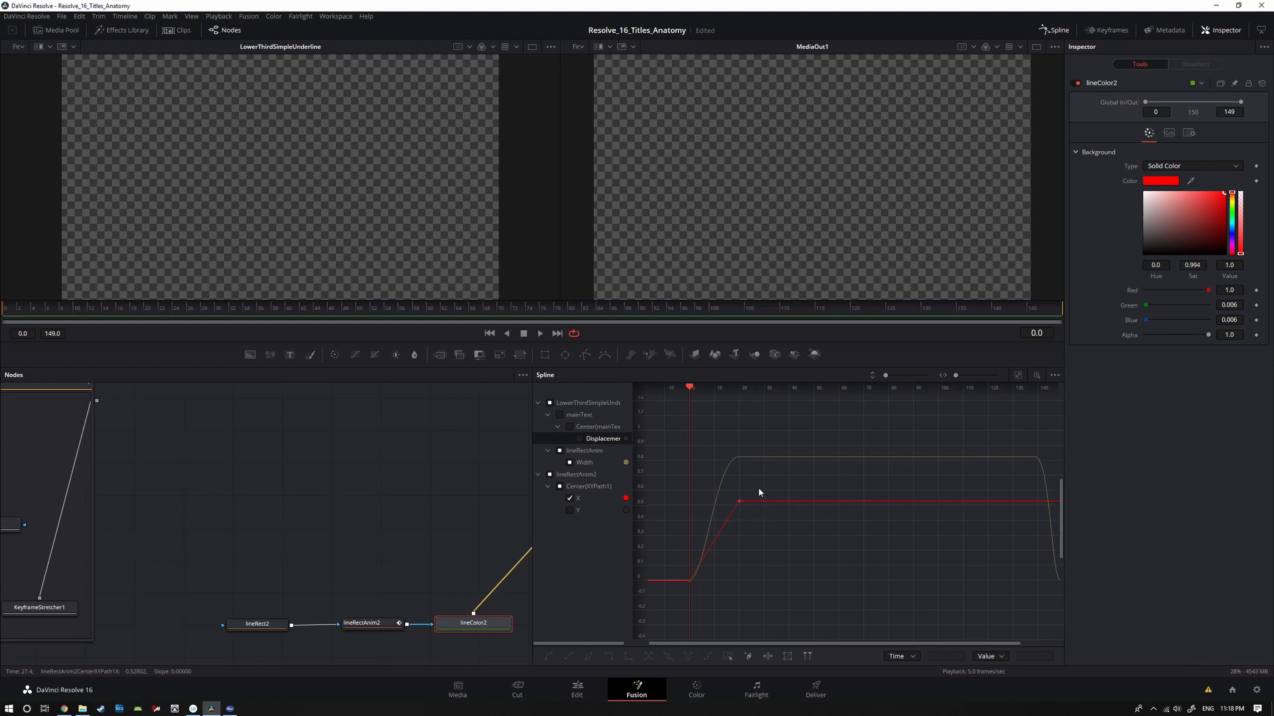
pyautogui.click(739, 500)
pyautogui.moveTo(722, 529); pyautogui.dragTo(709, 506)
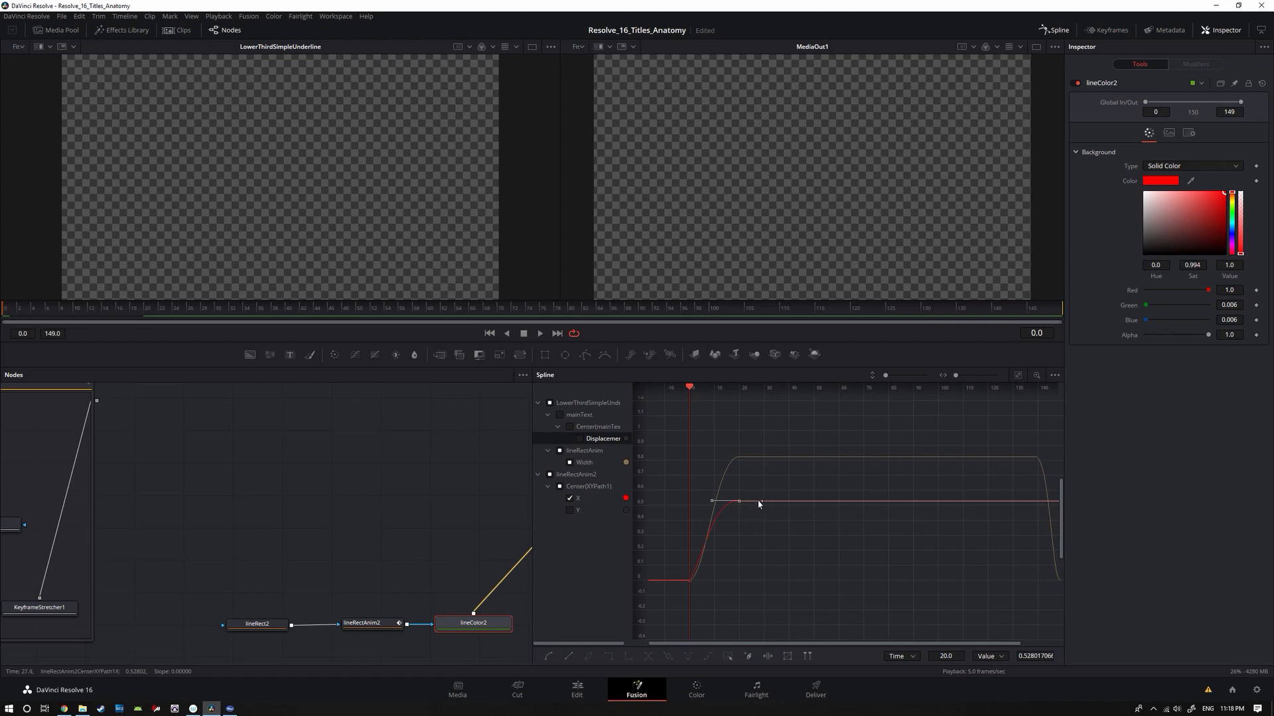
pyautogui.click(690, 581)
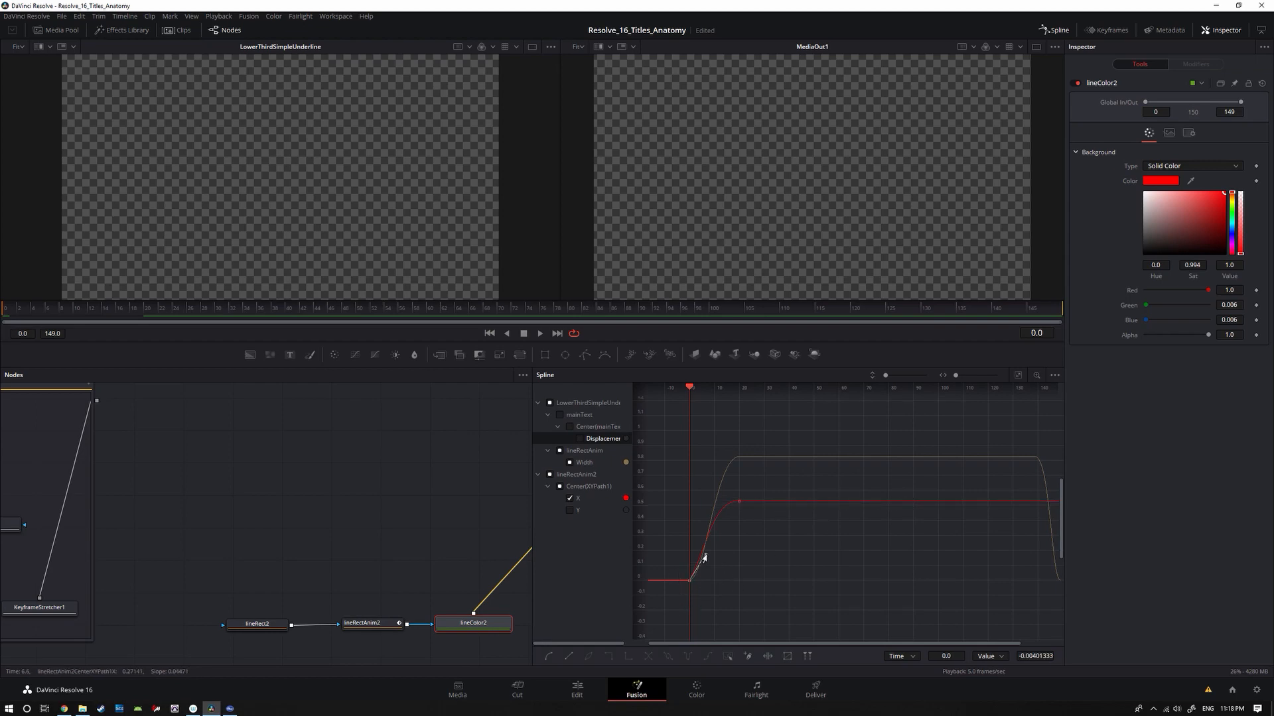
pyautogui.moveTo(704, 557); pyautogui.dragTo(711, 583)
# Step: Reset both keyframes of lineRectAnim2's X curve to Linear
pyautogui.moveTo(763, 485); pyautogui.dragTo(672, 608)
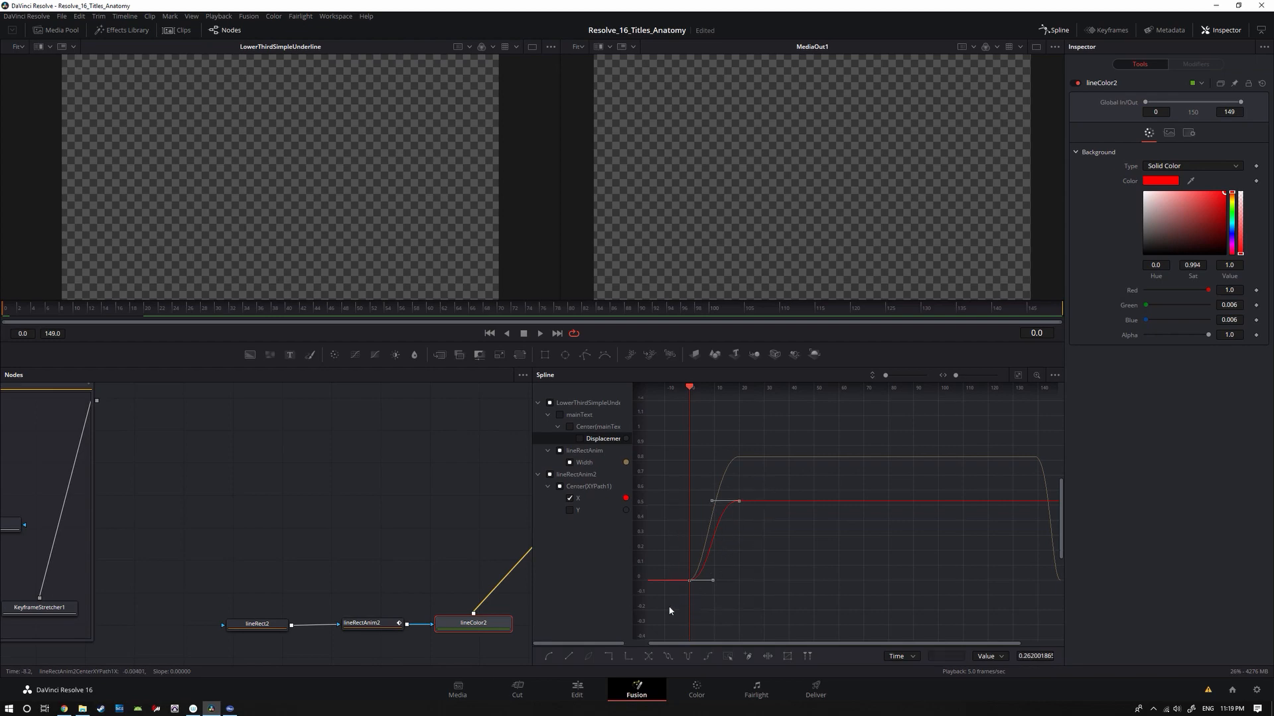
pyautogui.rightClick(737, 505)
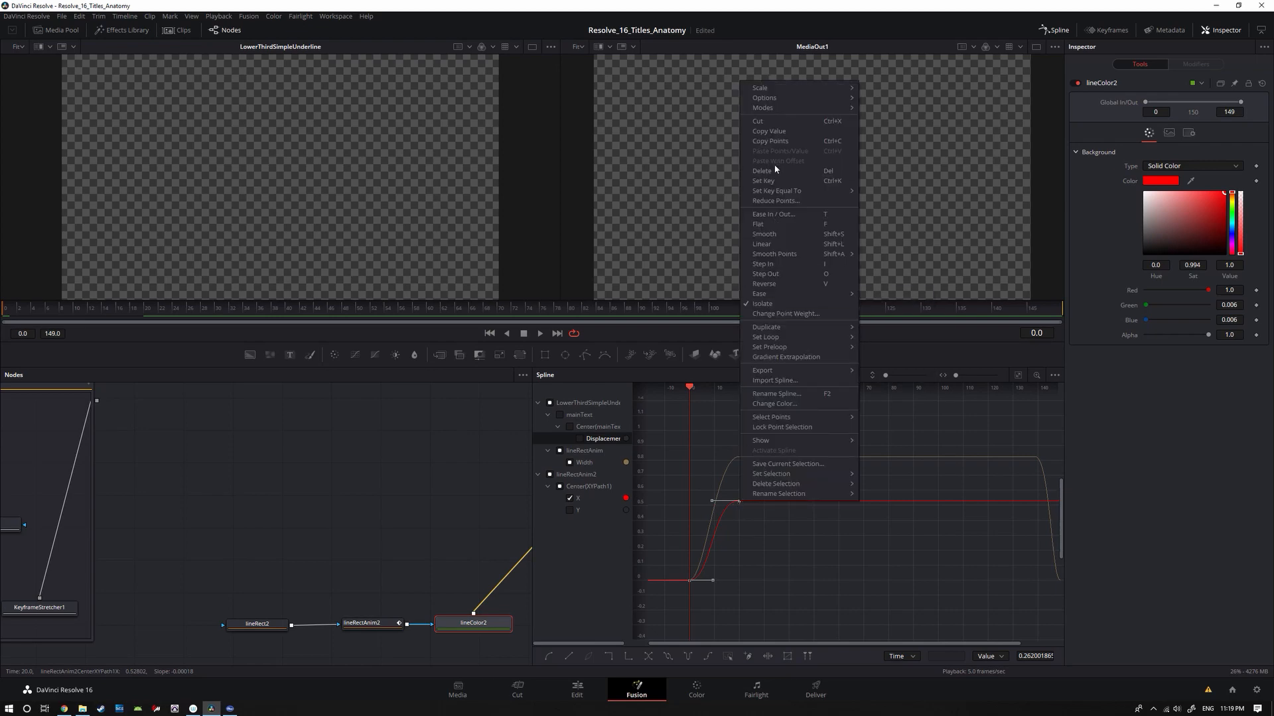
pyautogui.click(764, 244)
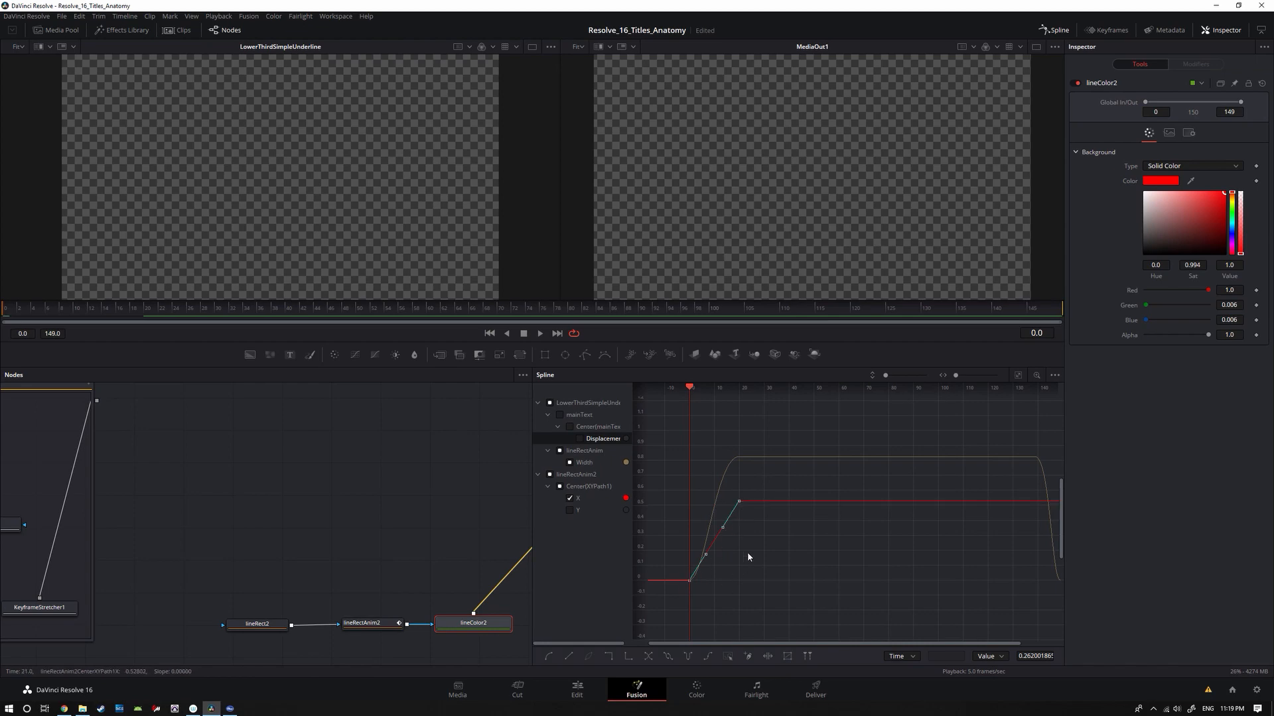
pyautogui.moveTo(751, 496); pyautogui.dragTo(684, 598)
pyautogui.rightClick(738, 504)
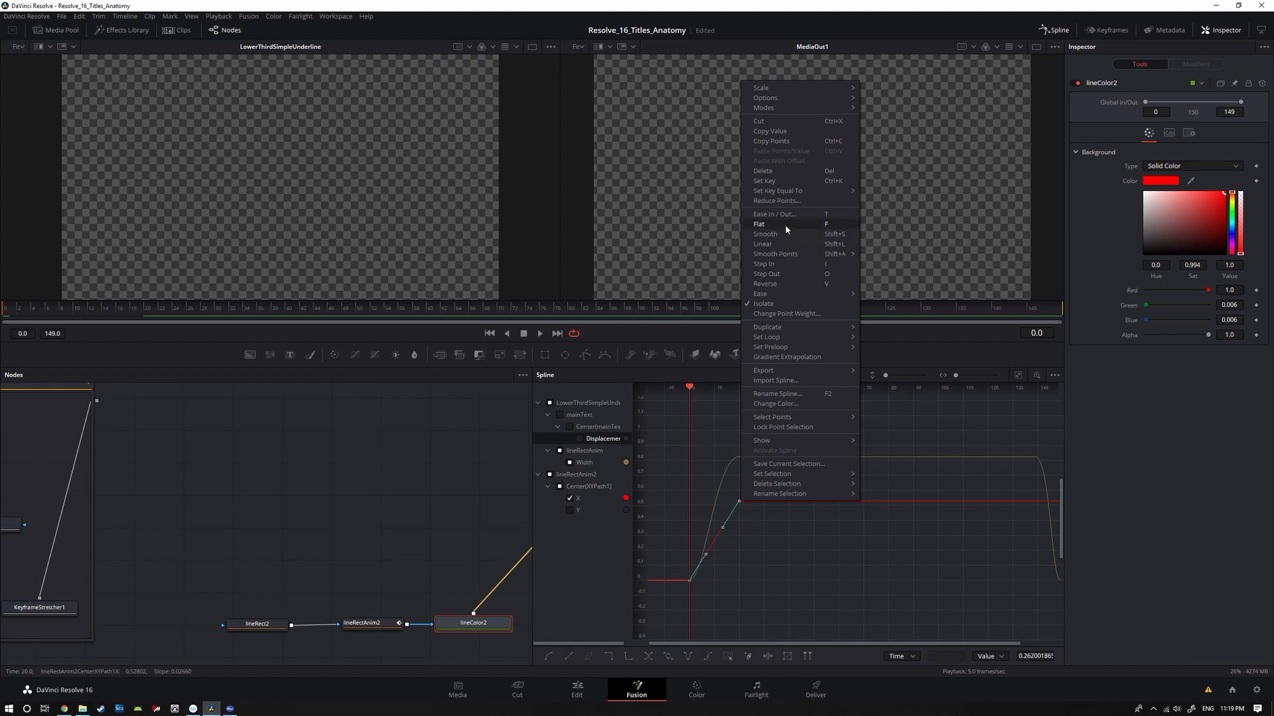
pyautogui.click(718, 570)
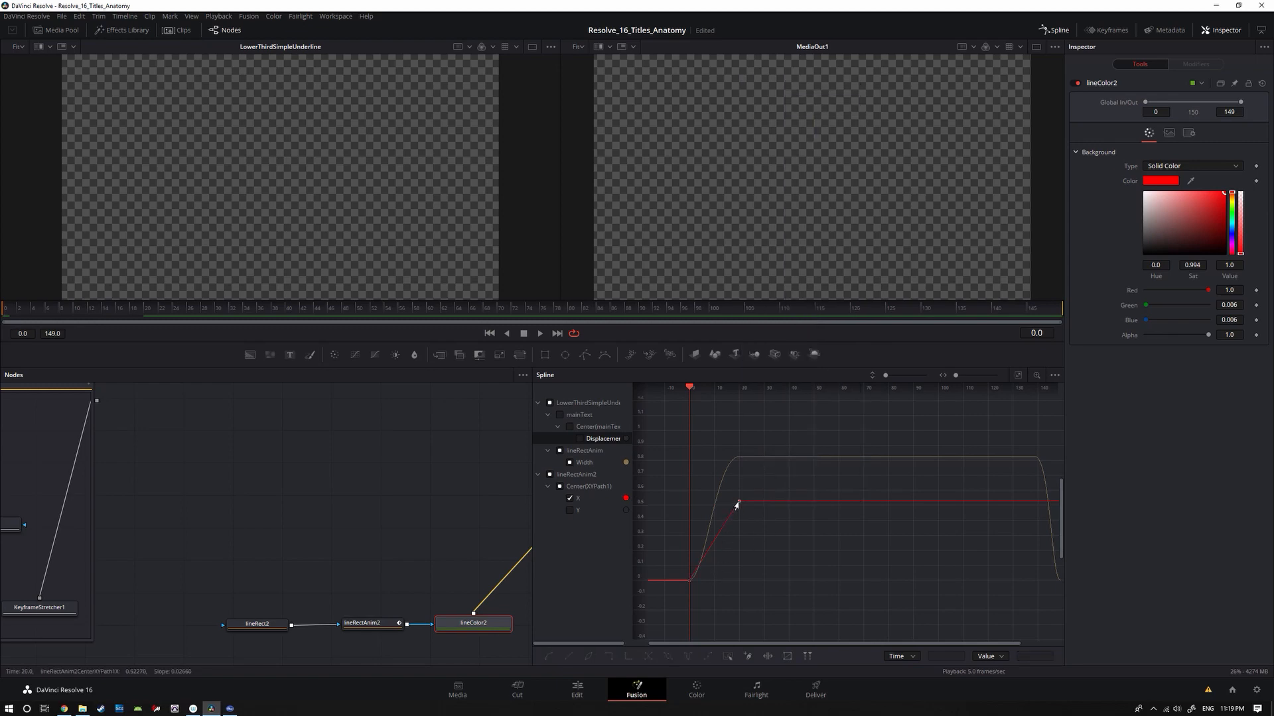
# Step: Try leveling the handle of the X curve's frame 20 keyframe by hand again and undo the change
pyautogui.moveTo(744, 485); pyautogui.dragTo(725, 536)
pyautogui.click(744, 549)
pyautogui.moveTo(722, 529); pyautogui.dragTo(725, 532)
pyautogui.moveTo(722, 531); pyautogui.dragTo(704, 503)
pyautogui.hotkey('ctrl', 'z')
# Step: Set both keyframes of lineRectAnim2's X curve to Flat interpolation
pyautogui.moveTo(755, 479); pyautogui.dragTo(674, 595)
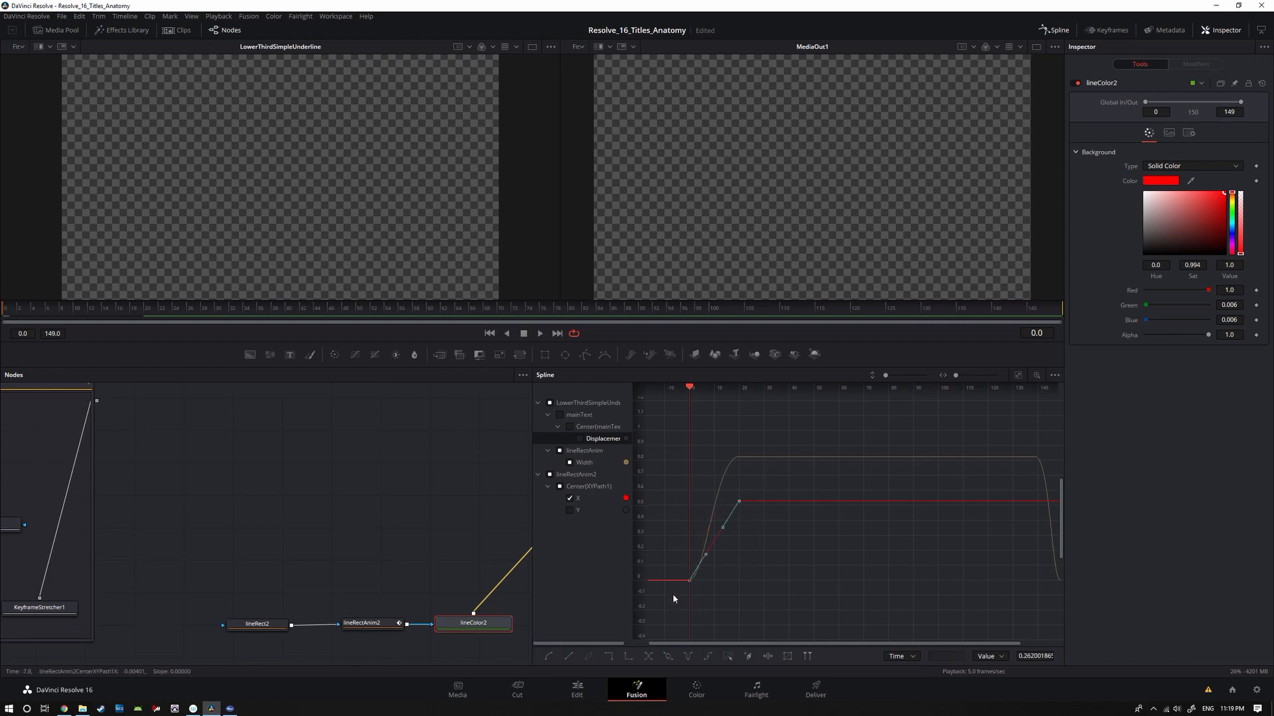
pyautogui.rightClick(738, 505)
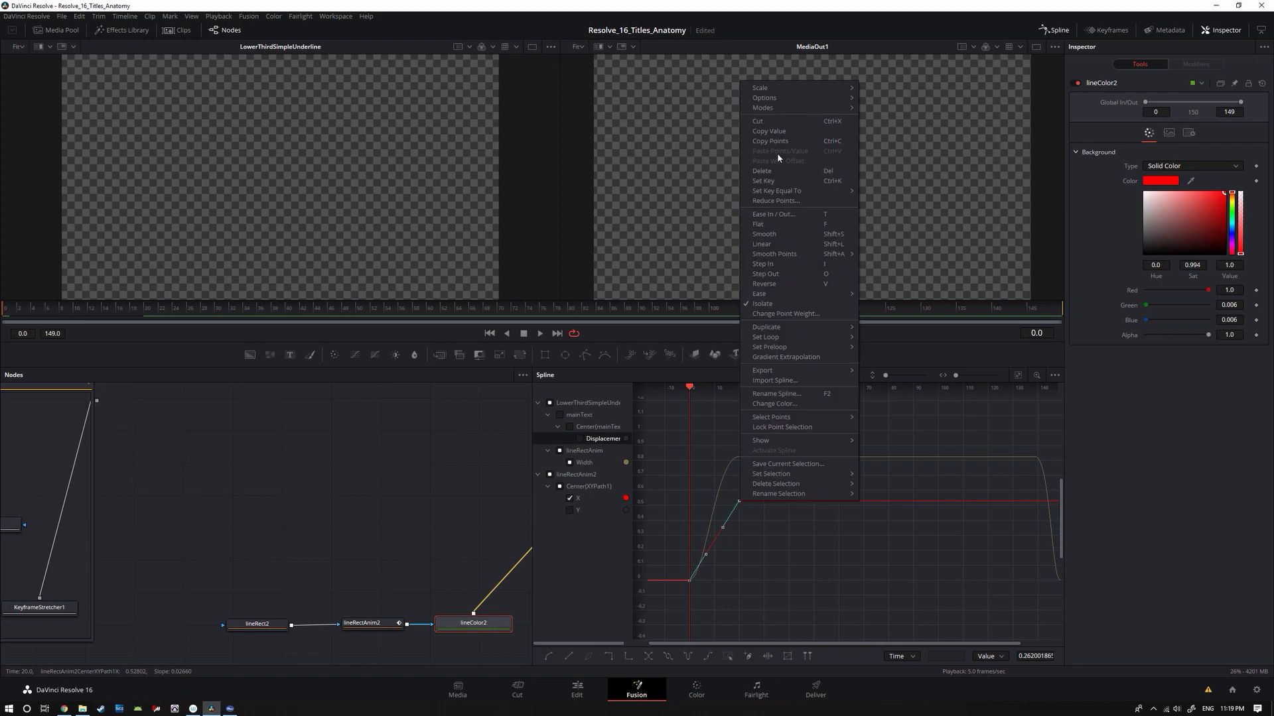
pyautogui.click(762, 224)
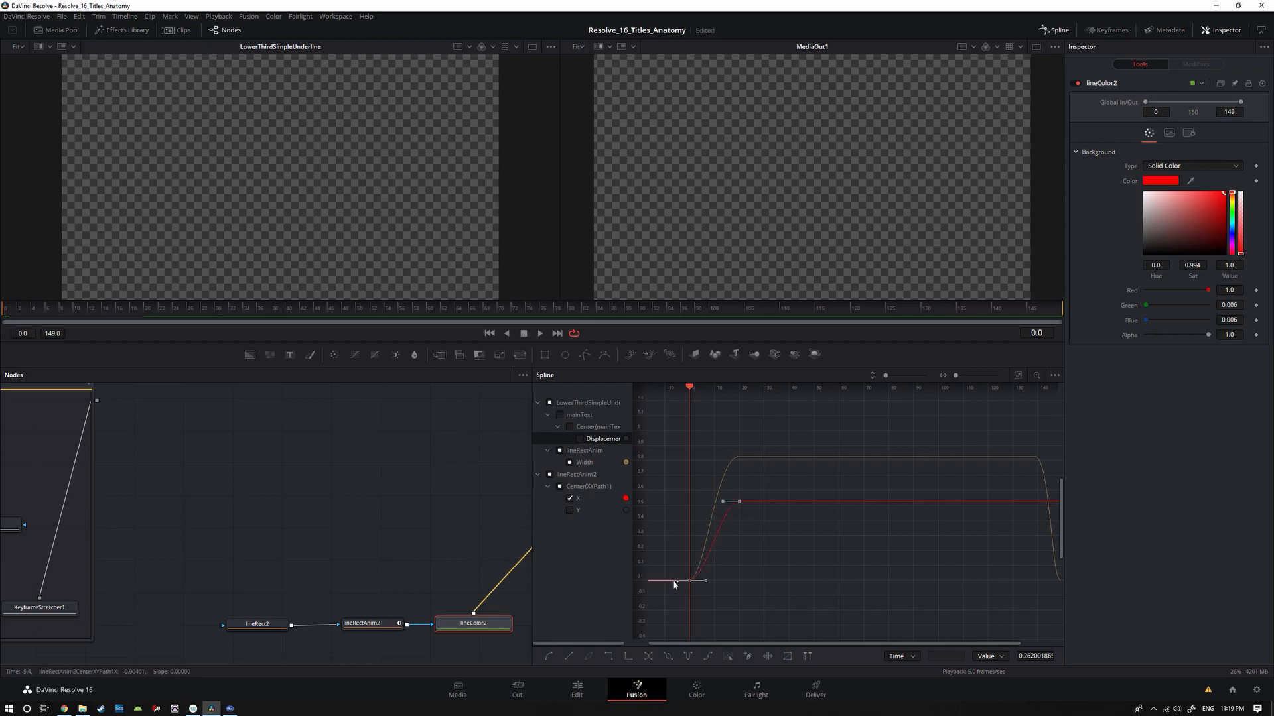
pyautogui.click(758, 532)
# Step: Preview the red line against the original title by scrubbing from the start to frame 139
pyautogui.moveTo(905, 644); pyautogui.dragTo(943, 644)
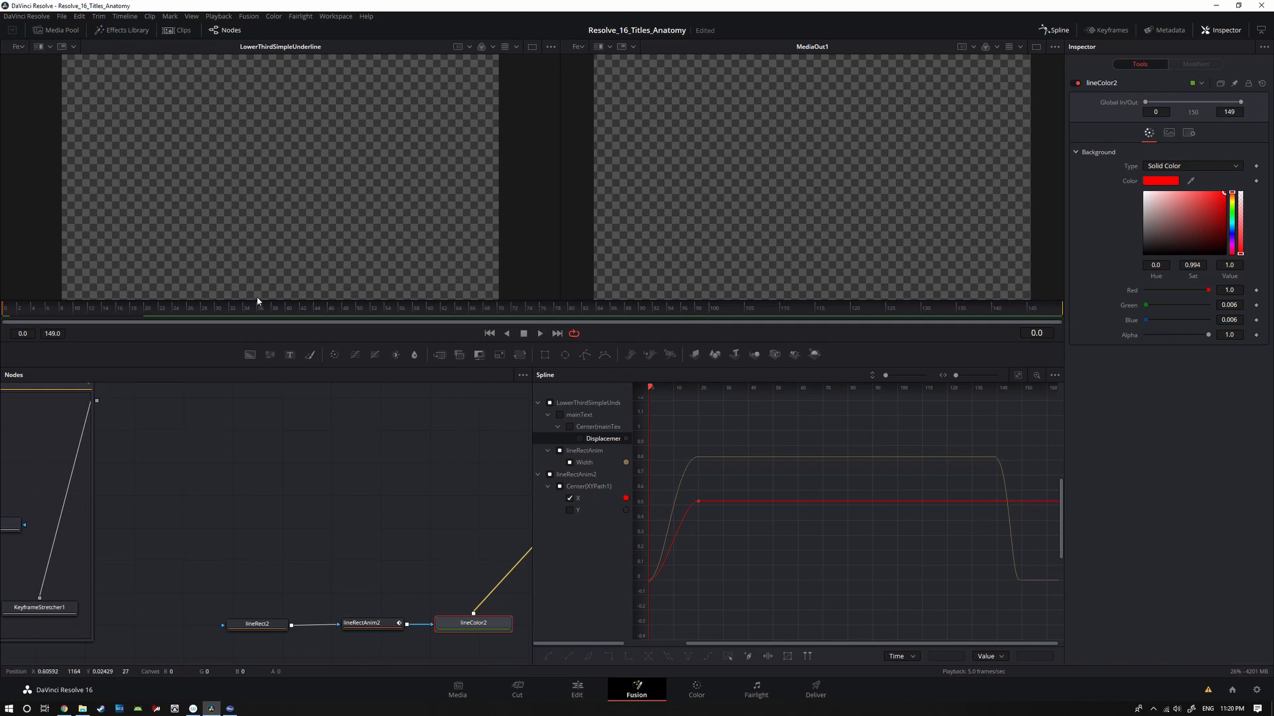
pyautogui.moveTo(19, 311); pyautogui.dragTo(890, 357)
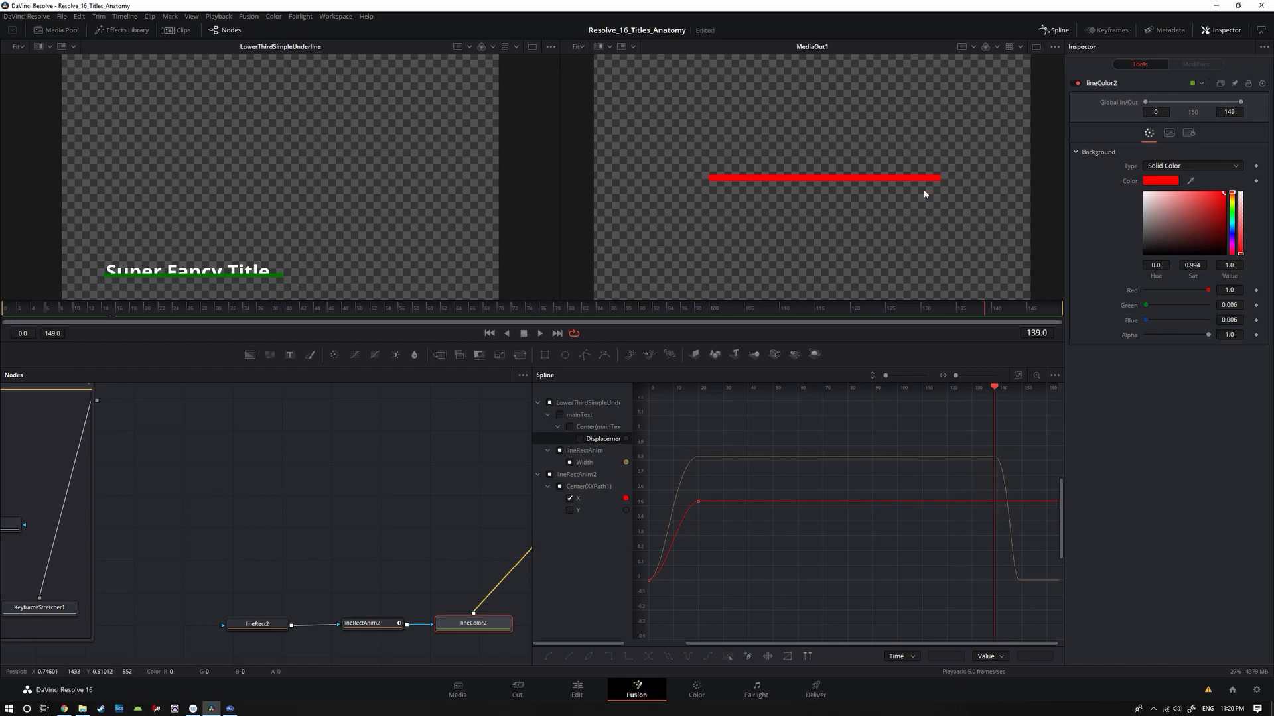
# Step: Animate lineRectAnim2's center X from a keyframe at frame 139 to about -0.003 at frame 149, with Flat interpolation on both keyframes
pyautogui.click(368, 626)
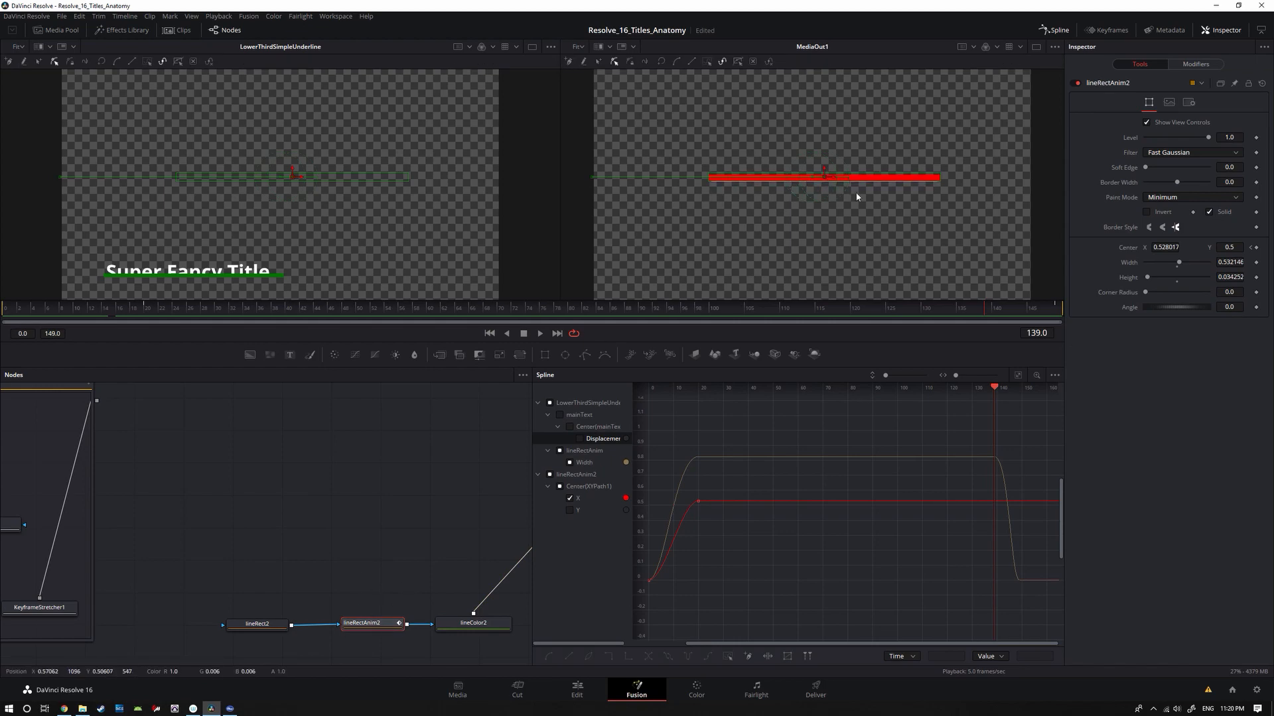
pyautogui.click(1255, 248)
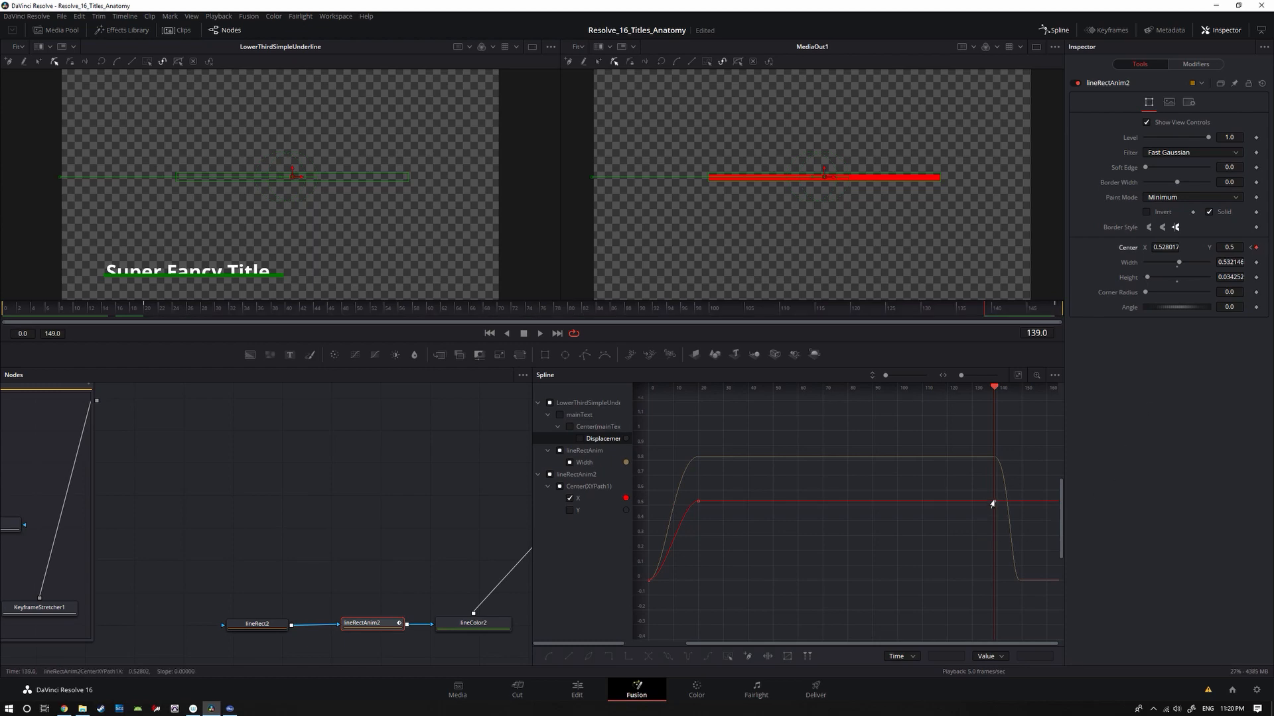
pyautogui.moveTo(996, 389); pyautogui.dragTo(1020, 398)
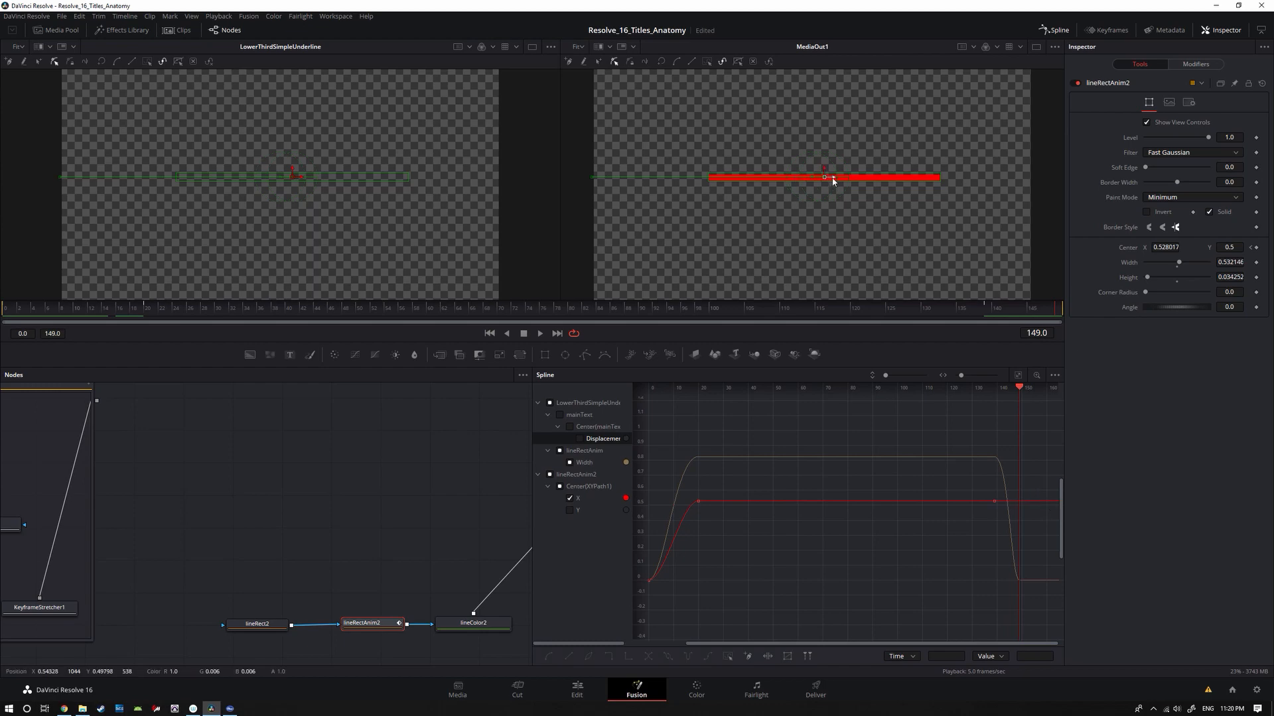
pyautogui.moveTo(833, 178); pyautogui.dragTo(600, 184)
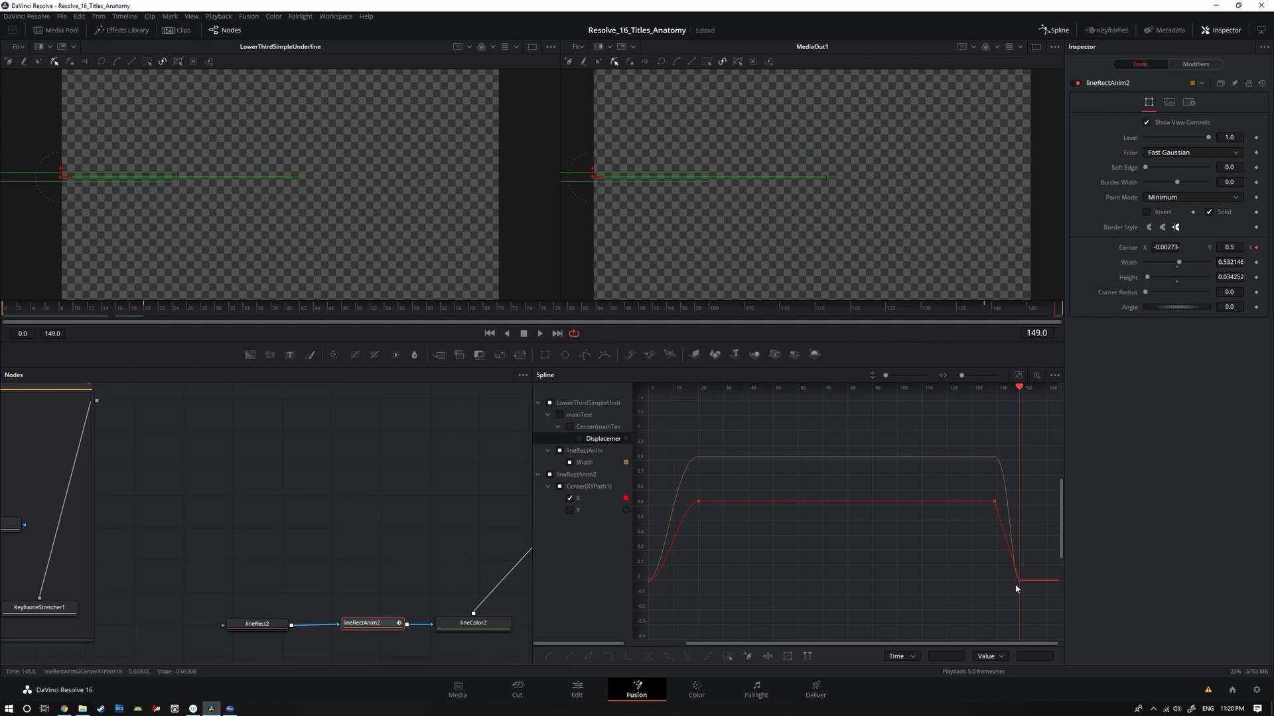
pyautogui.moveTo(972, 487); pyautogui.dragTo(1031, 600)
pyautogui.click(991, 507)
# Step: Compare the red line's entrance and exit with the original title by scrubbing the whole range and playing it from the start
pyautogui.moveTo(1055, 309); pyautogui.dragTo(69, 322)
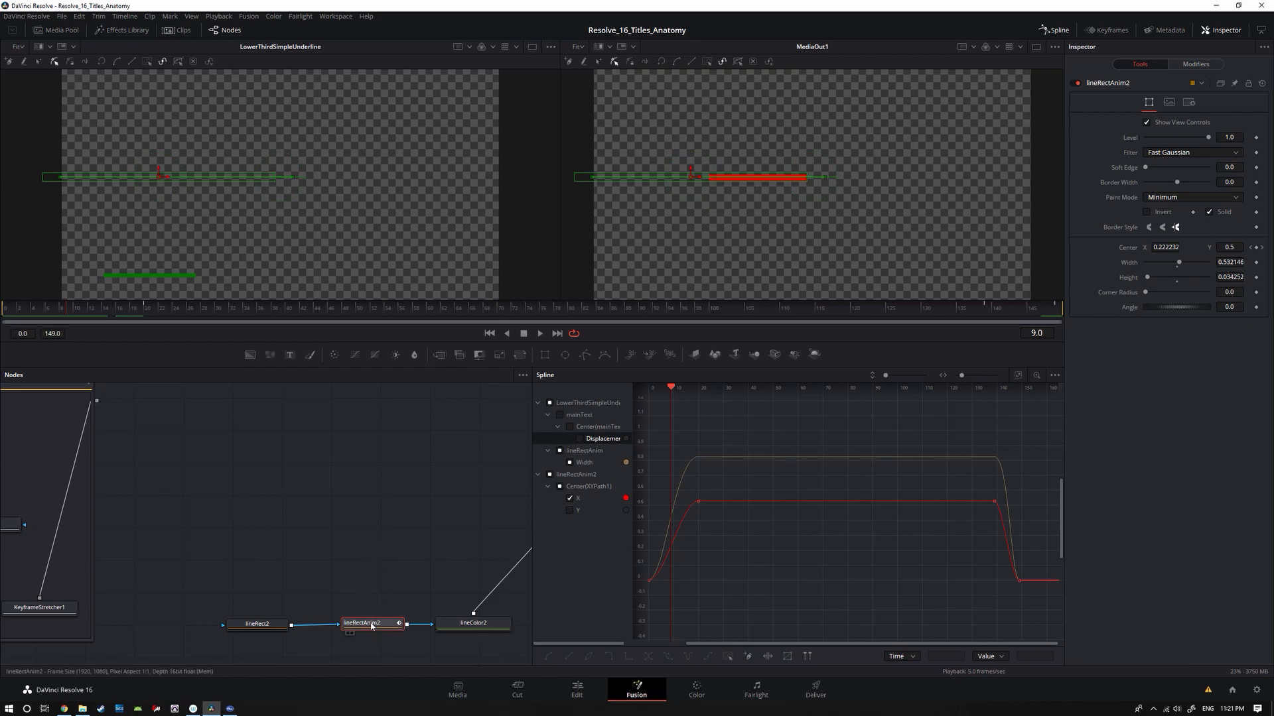
pyautogui.click(356, 519)
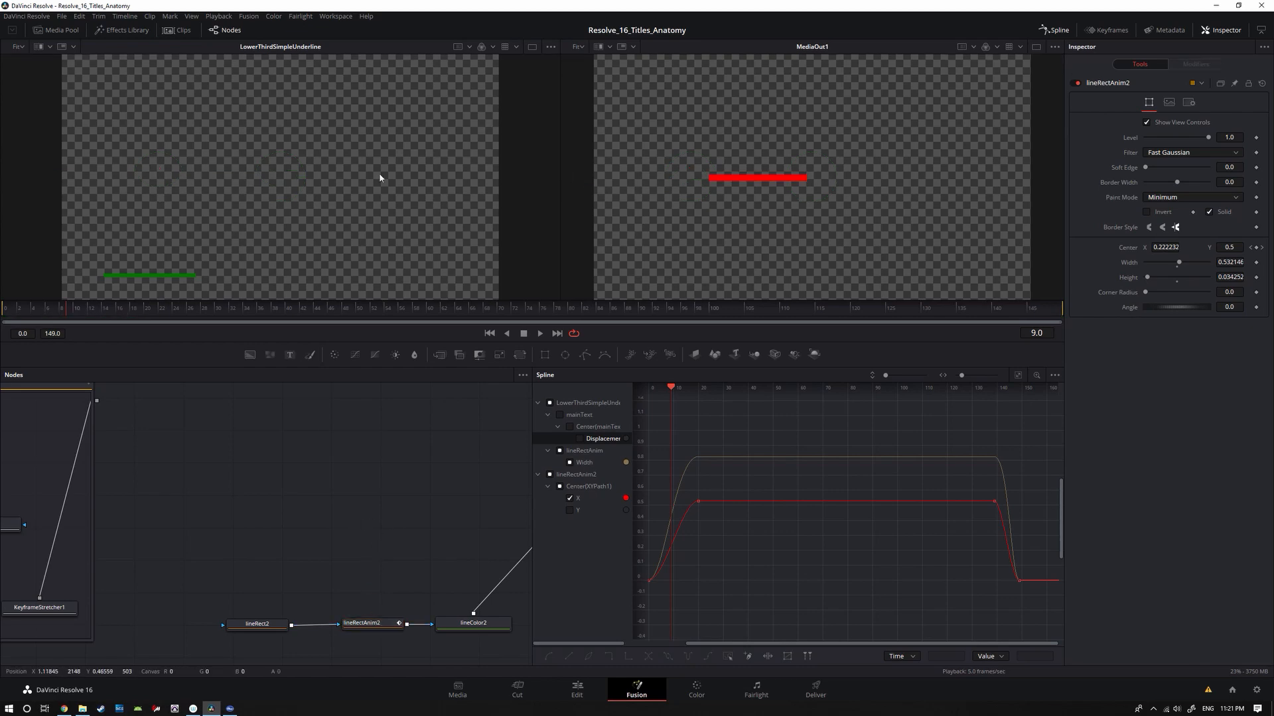
pyautogui.moveTo(49, 309); pyautogui.dragTo(1030, 318)
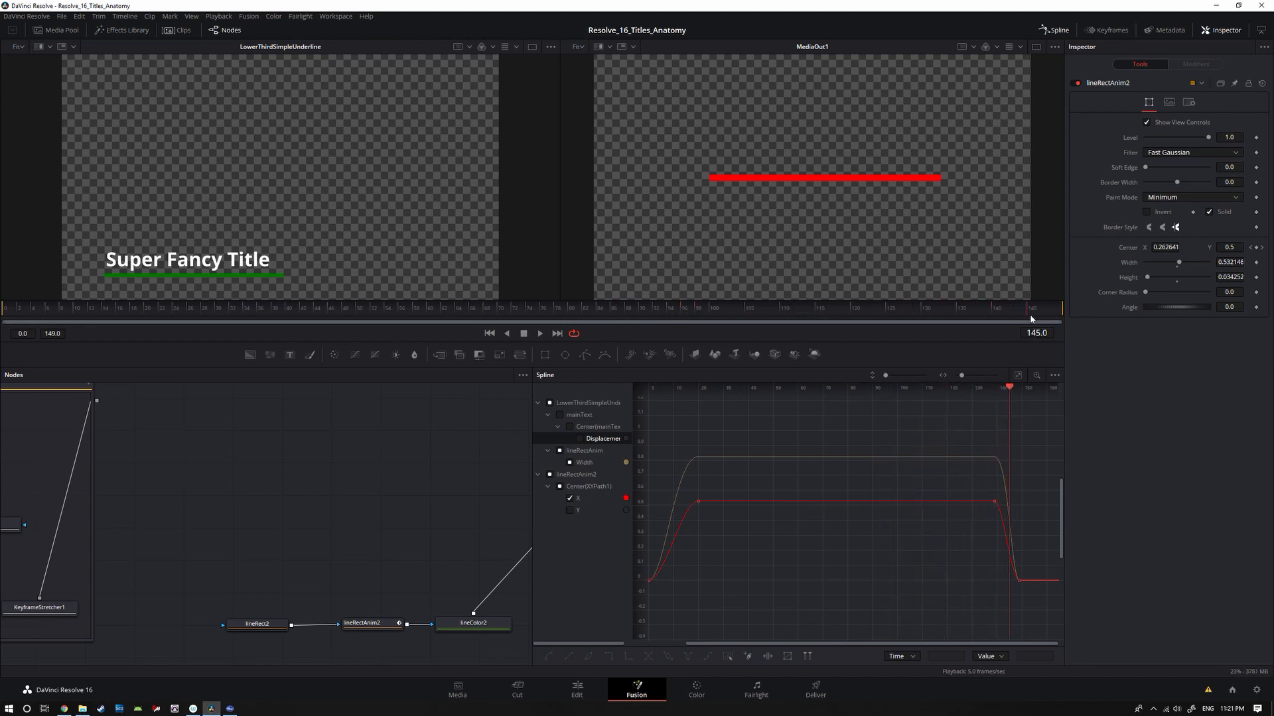
pyautogui.moveTo(1032, 317); pyautogui.dragTo(1043, 316)
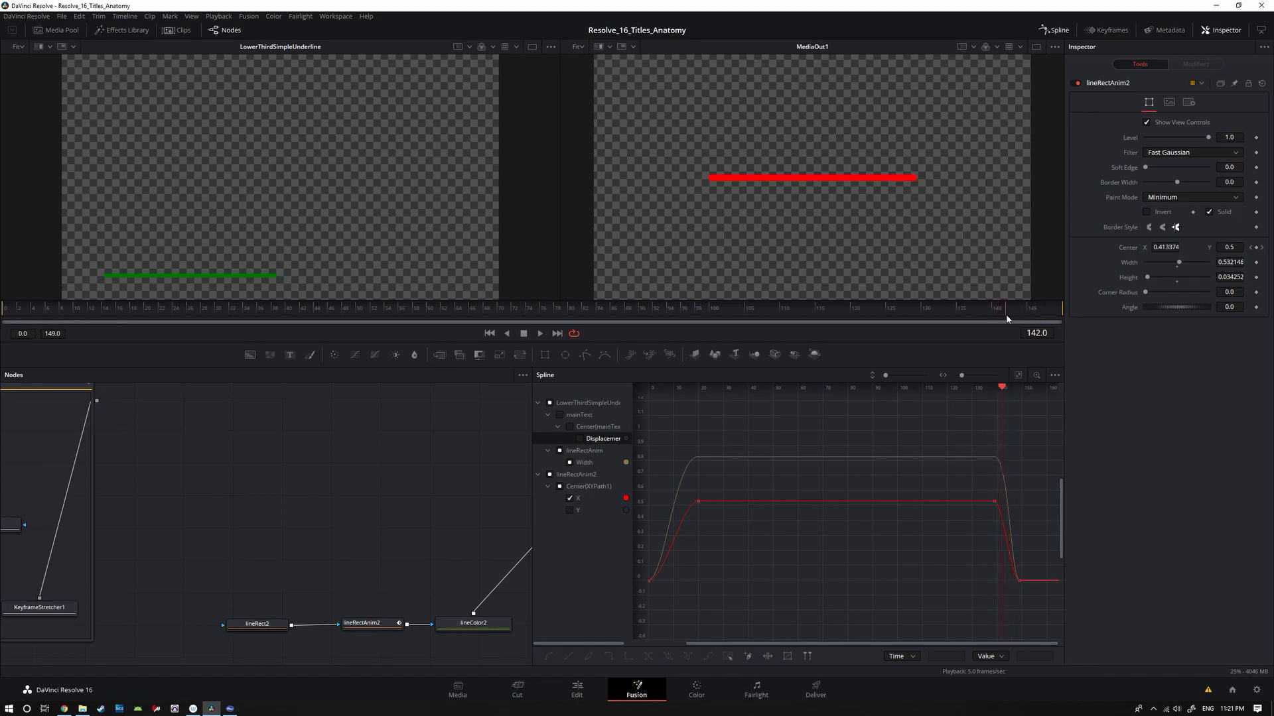
pyautogui.moveTo(1045, 317); pyautogui.dragTo(993, 312)
pyautogui.moveTo(999, 306); pyautogui.dragTo(3, 313)
pyautogui.click(539, 333)
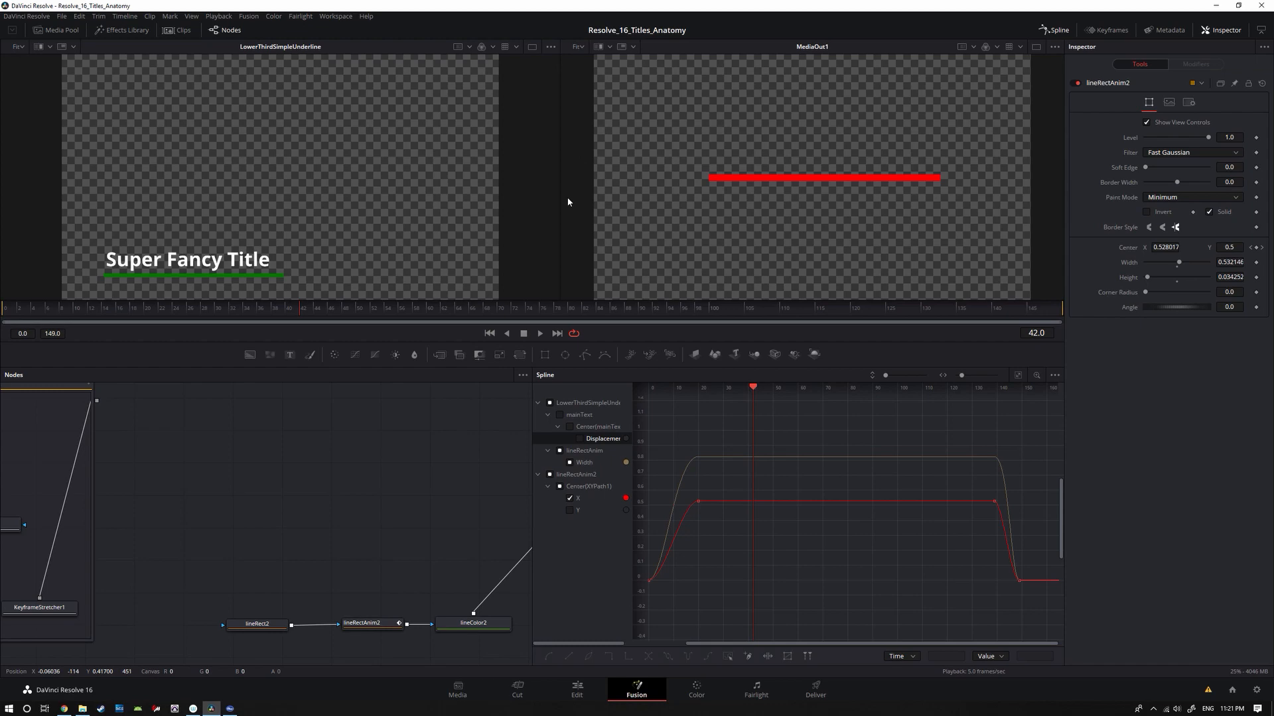
# Step: Check the Memory and GPU settings in Preferences, including the GPU processing mode, and close them without changes
pyautogui.click(41, 20)
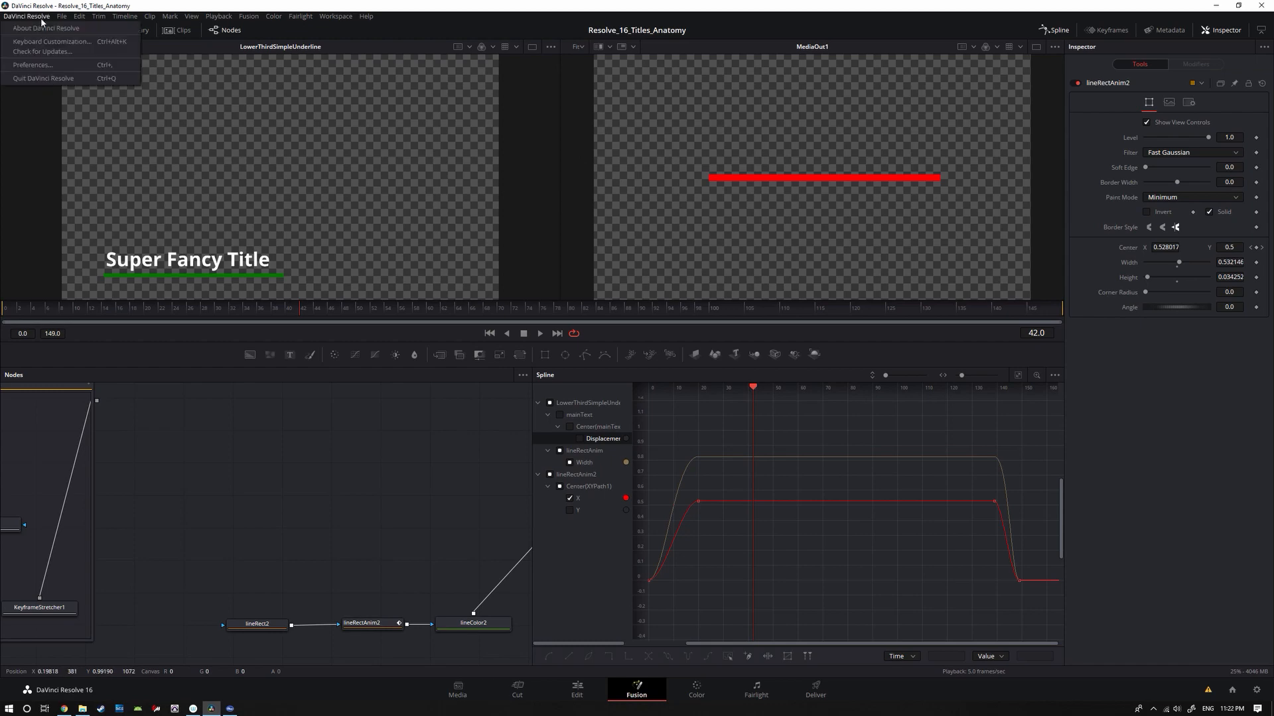
pyautogui.click(33, 65)
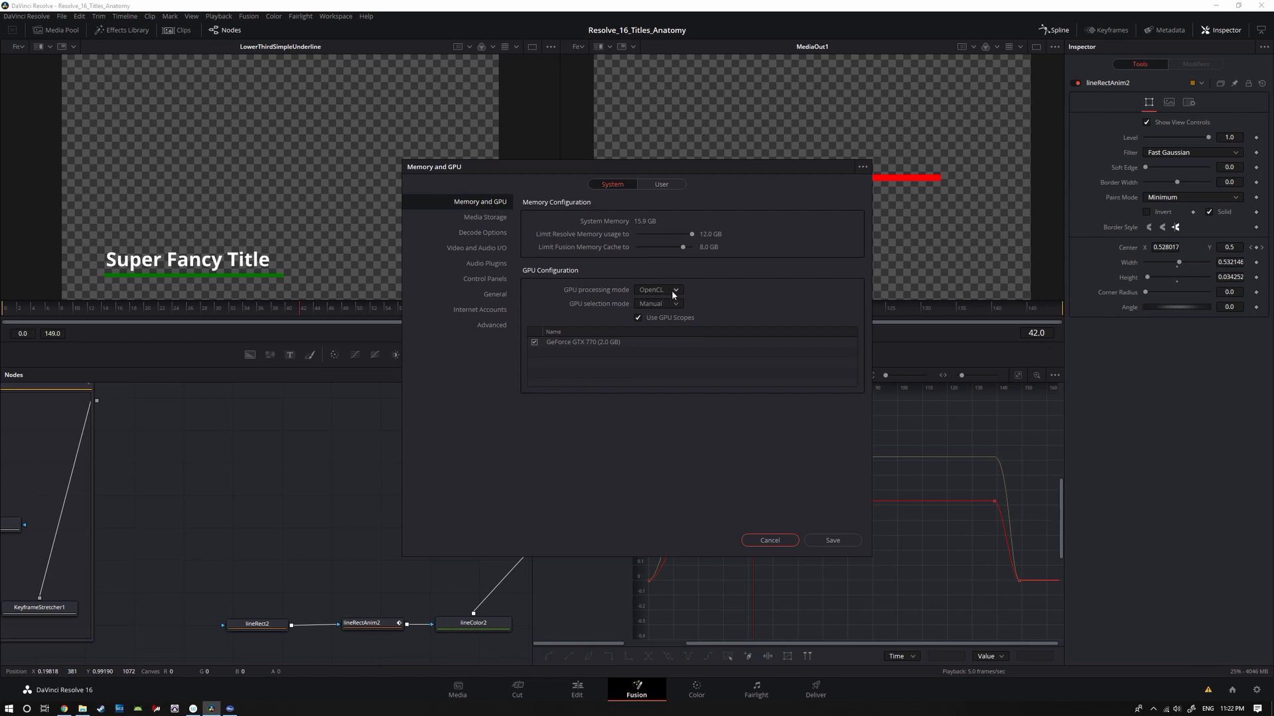
pyautogui.click(770, 542)
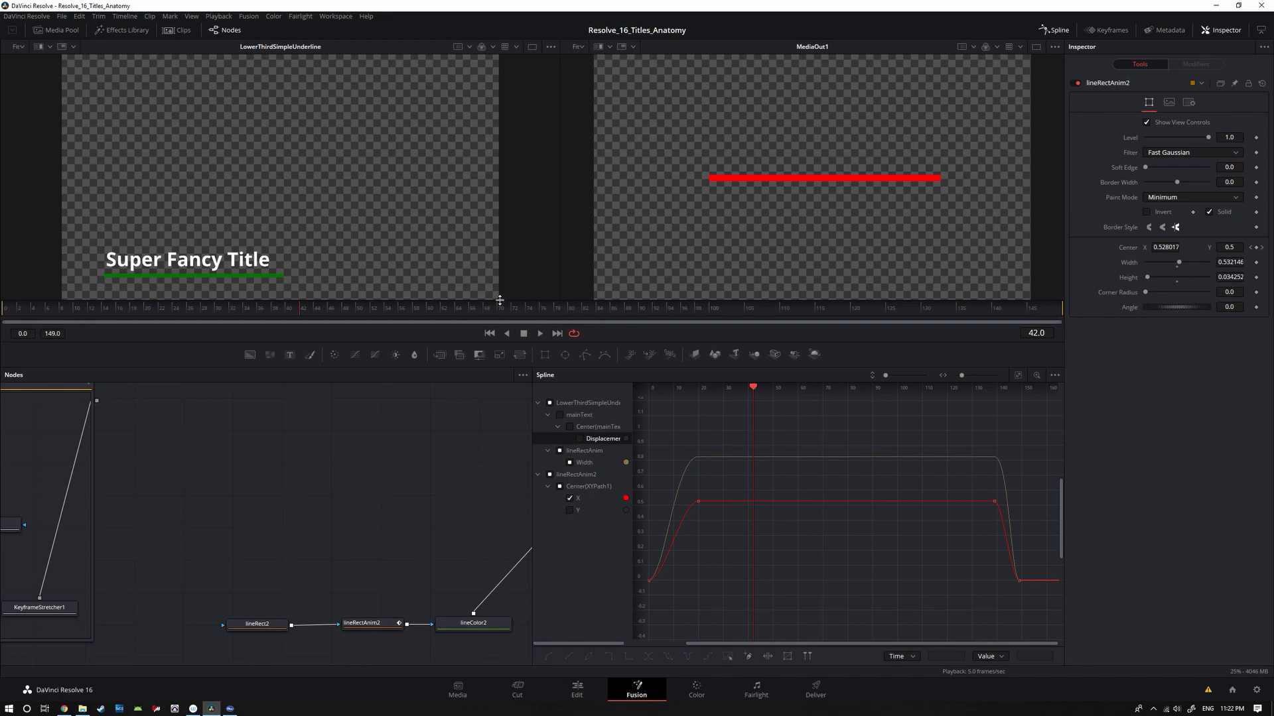
# Step: Play the animation on to frame 50 and hide the Spline editor to show the original group and the rebuilt nodes together
pyautogui.click(540, 334)
pyautogui.press('space')
pyautogui.click(1054, 30)
pyautogui.moveTo(385, 433); pyautogui.dragTo(776, 439)
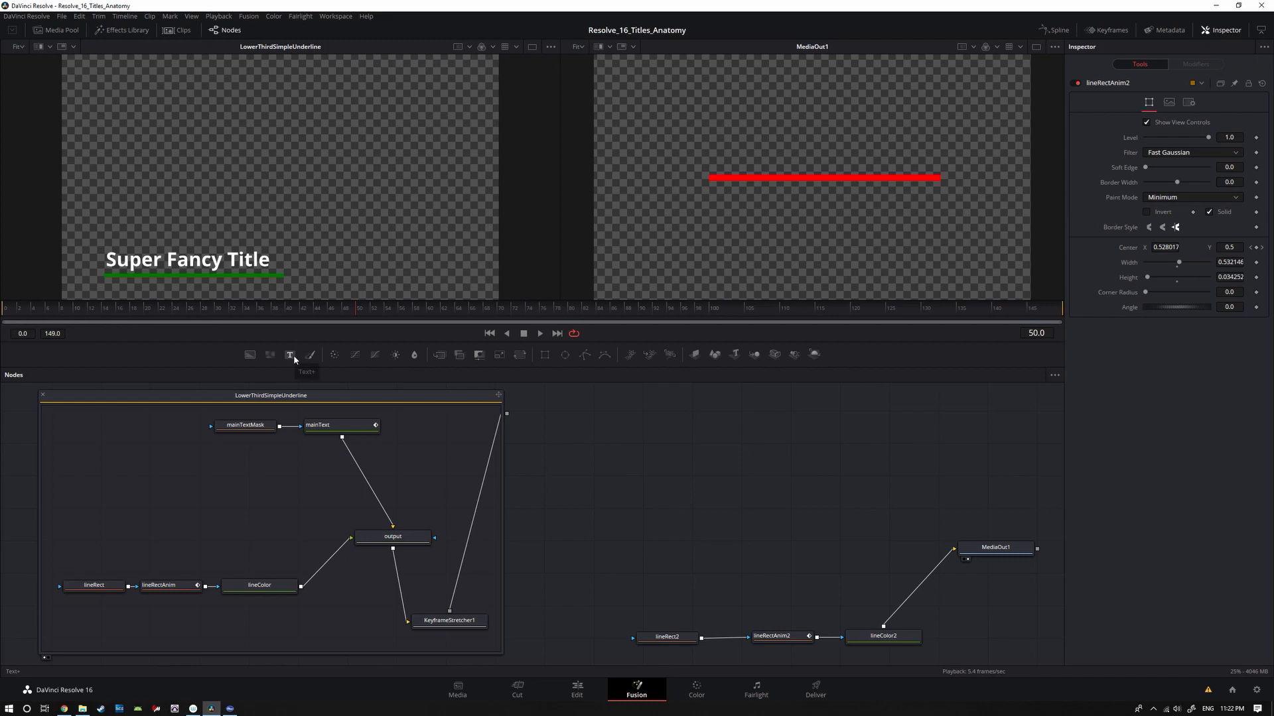
# Step: Add a Text+ node, a Rectangle mask and a Merge node above the rebuilt line nodes
pyautogui.moveTo(291, 356); pyautogui.dragTo(775, 462)
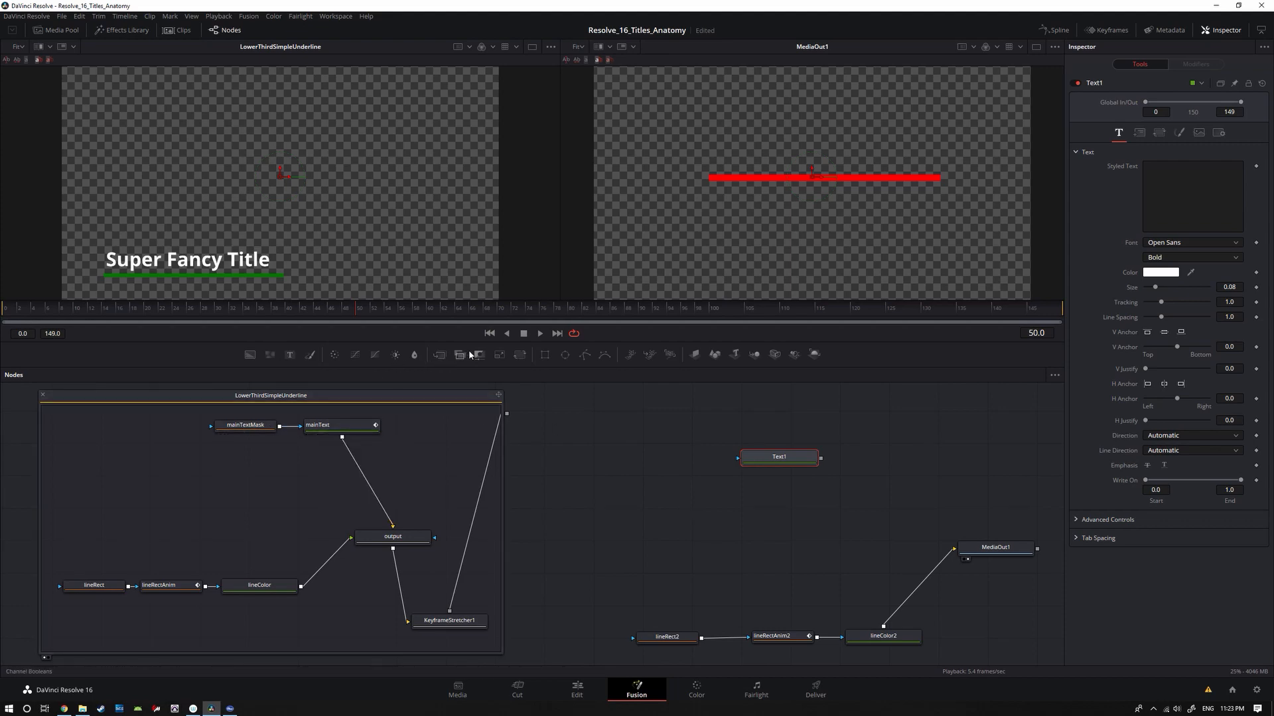
pyautogui.moveTo(472, 354); pyautogui.dragTo(662, 458)
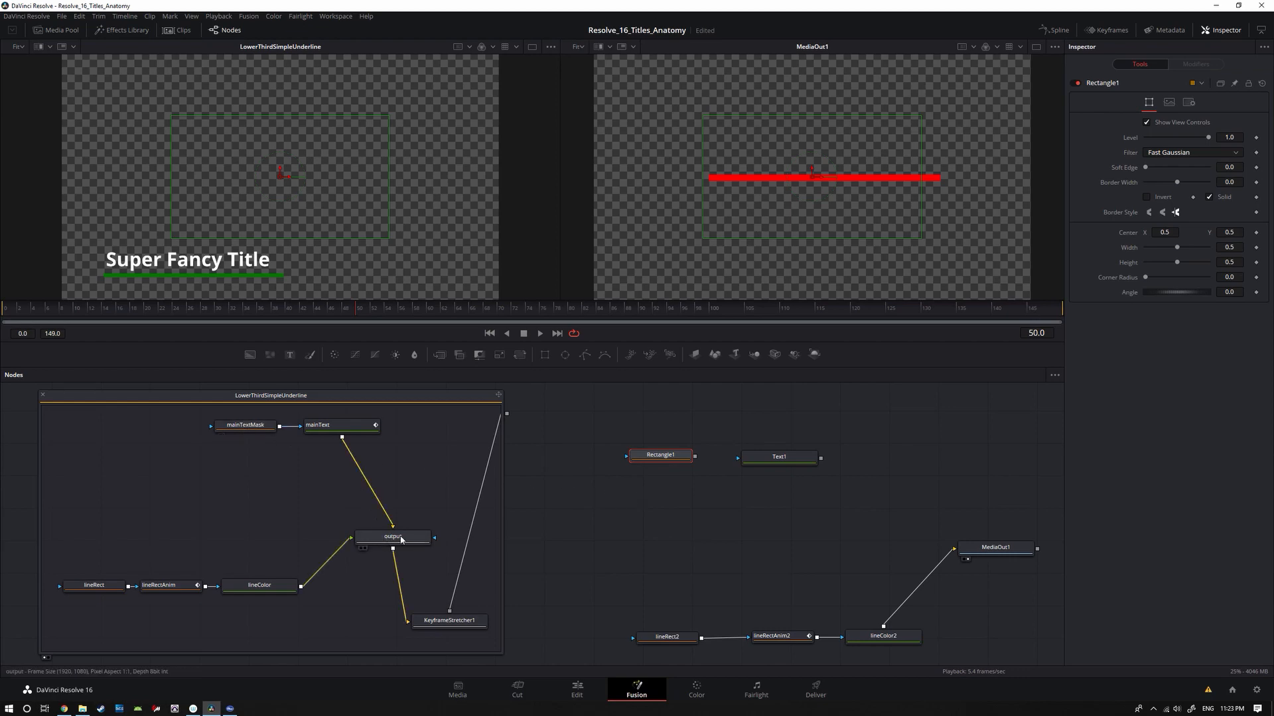
pyautogui.moveTo(440, 355); pyautogui.dragTo(926, 519)
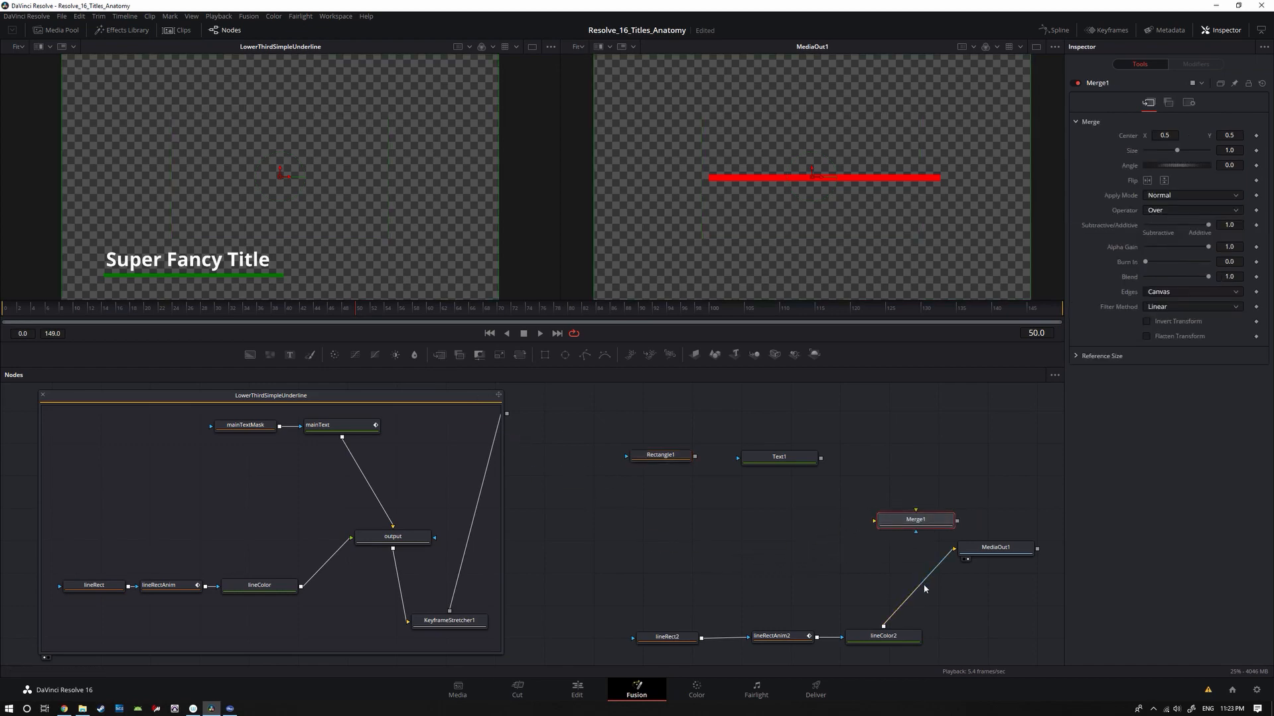
# Step: Disconnect lineColor2 from MediaOut1 and feed Merge1 into MediaOut1 instead
pyautogui.click(923, 585)
pyautogui.moveTo(989, 548); pyautogui.dragTo(998, 442)
pyautogui.moveTo(936, 521); pyautogui.dragTo(954, 511)
pyautogui.moveTo(973, 459); pyautogui.dragTo(973, 457)
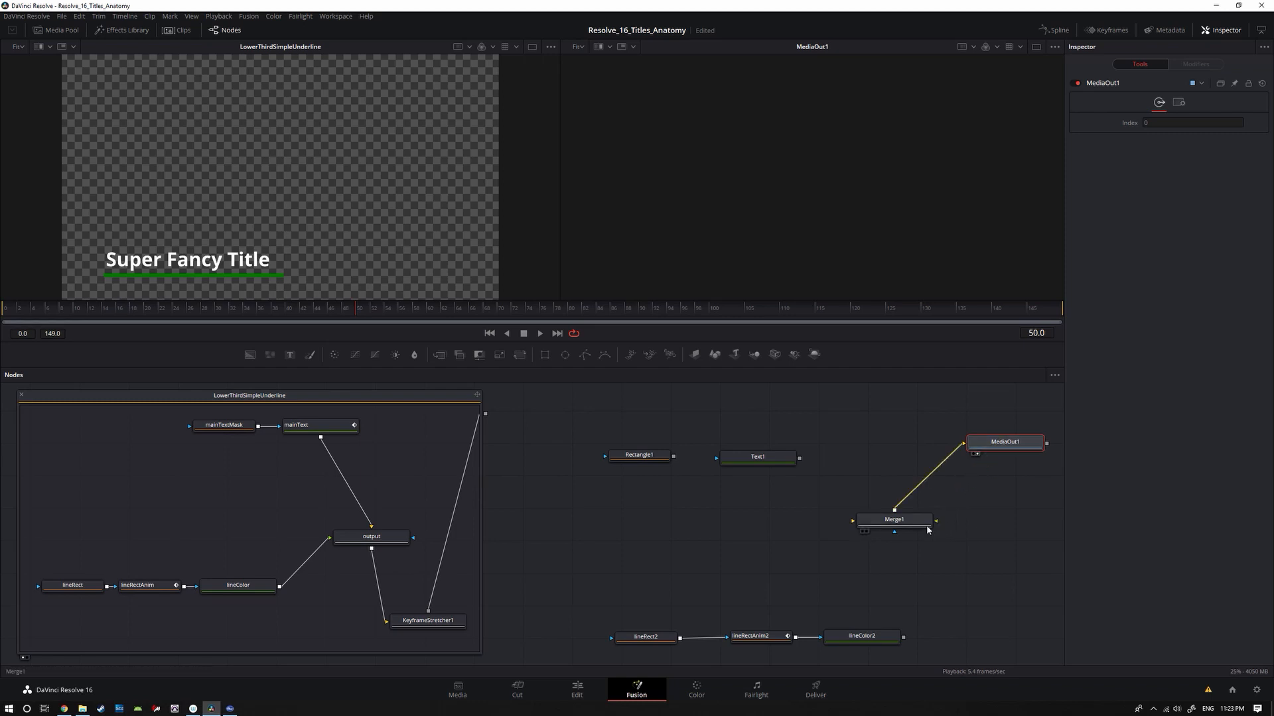
# Step: Connect Text1 to Merge1's background with Rectangle1 as its mask, and connect lineColor2 to Merge1's foreground
pyautogui.moveTo(800, 458); pyautogui.dragTo(883, 524)
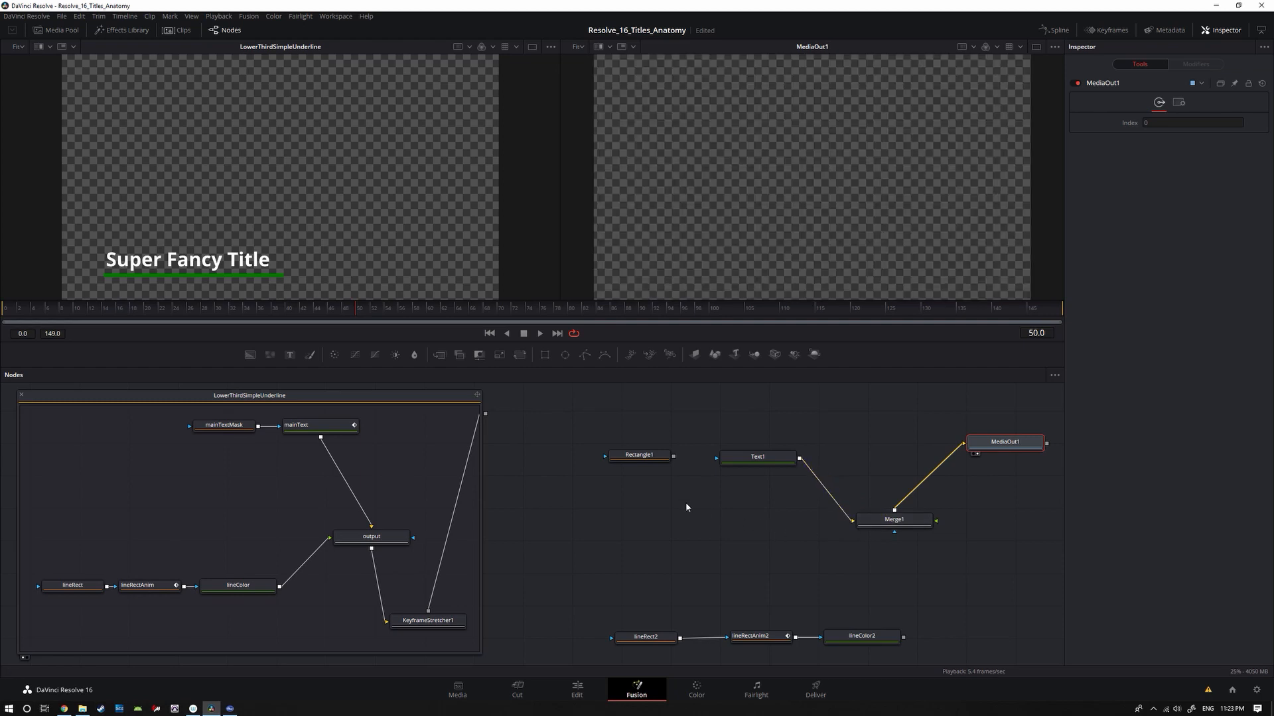
pyautogui.moveTo(673, 456); pyautogui.dragTo(748, 459)
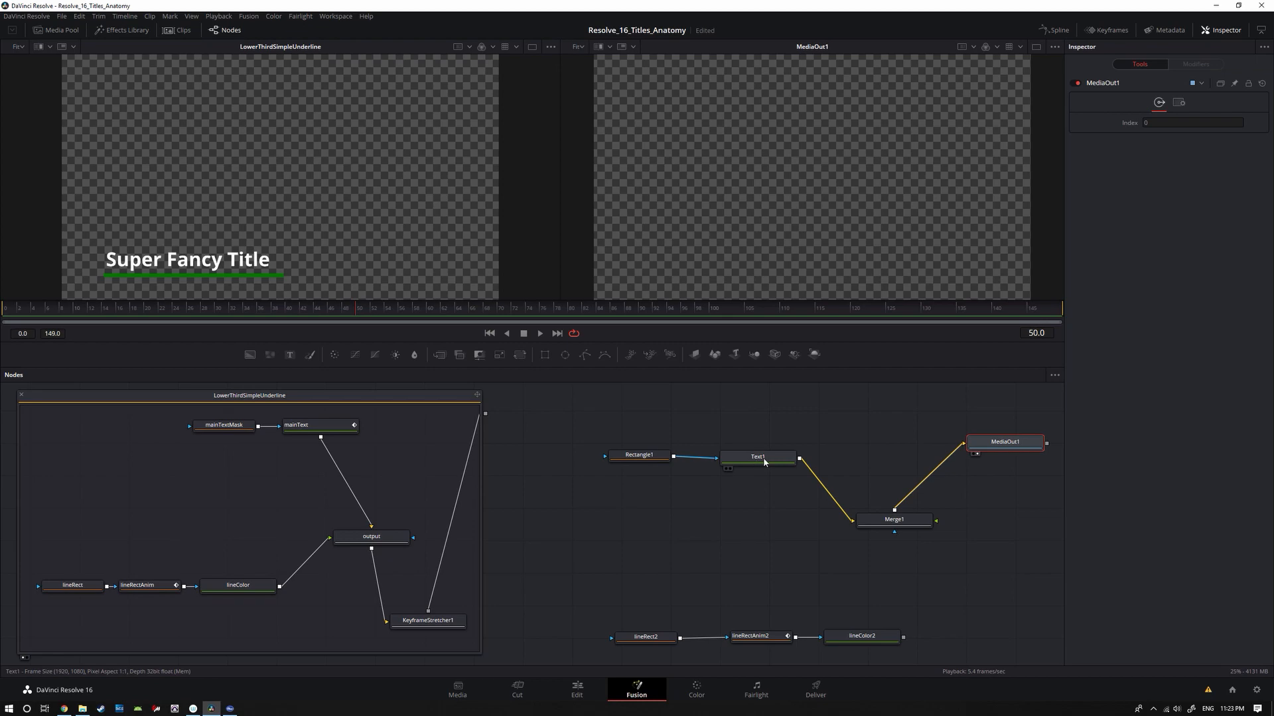
pyautogui.moveTo(903, 636); pyautogui.dragTo(897, 525)
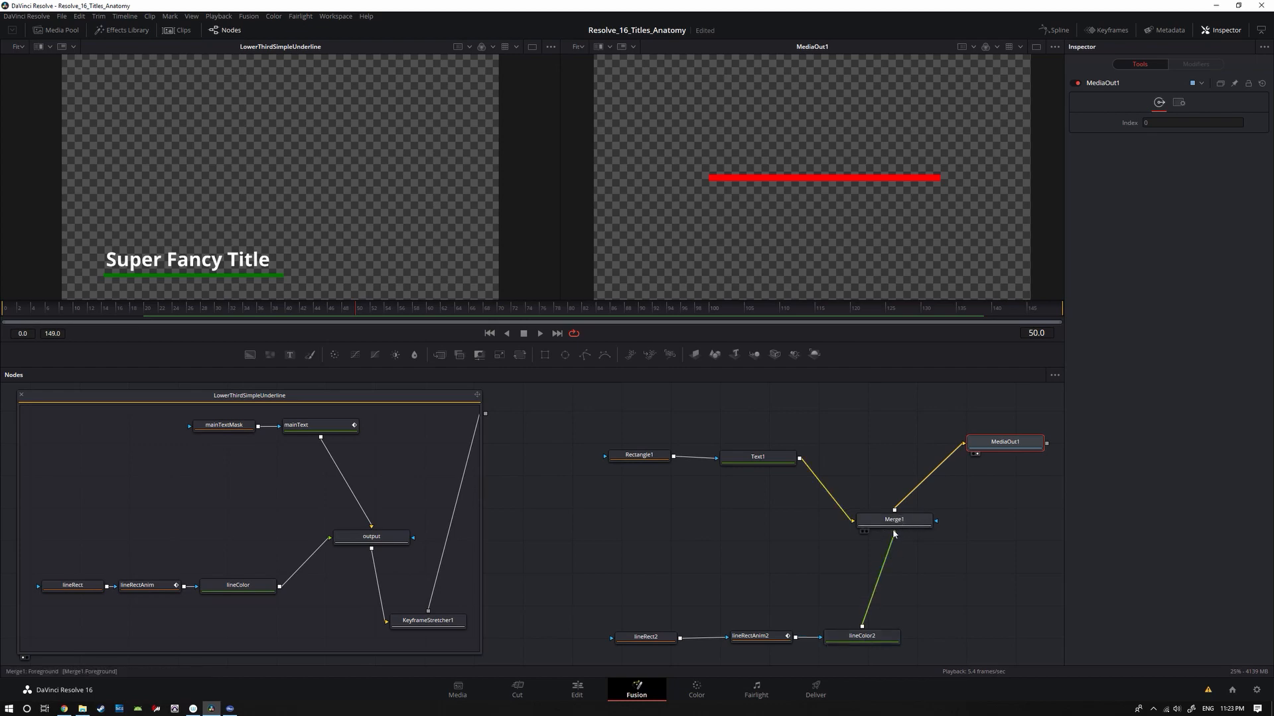
# Step: Rename Rectangle1 to mainTextMask2, Text1 to mainText2 and Merge1 to output2
pyautogui.moveTo(556, 434); pyautogui.dragTo(843, 486)
pyautogui.moveTo(564, 605); pyautogui.dragTo(934, 655)
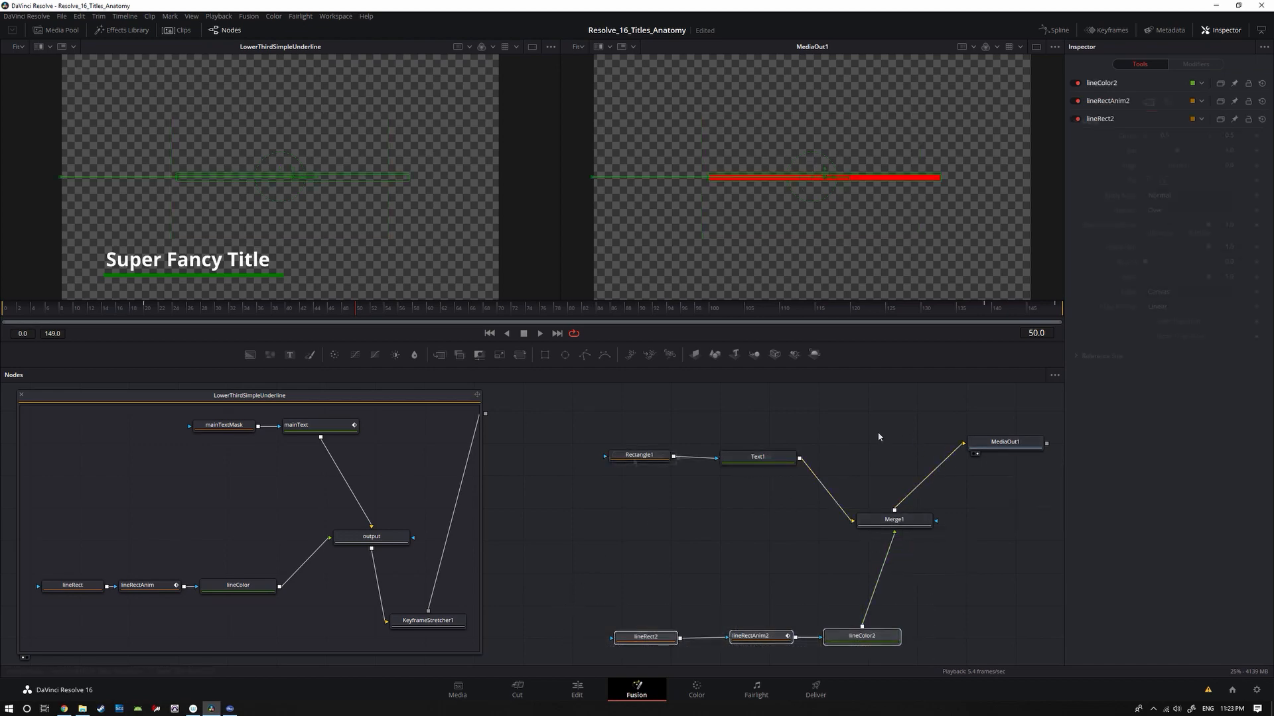
pyautogui.click(644, 456)
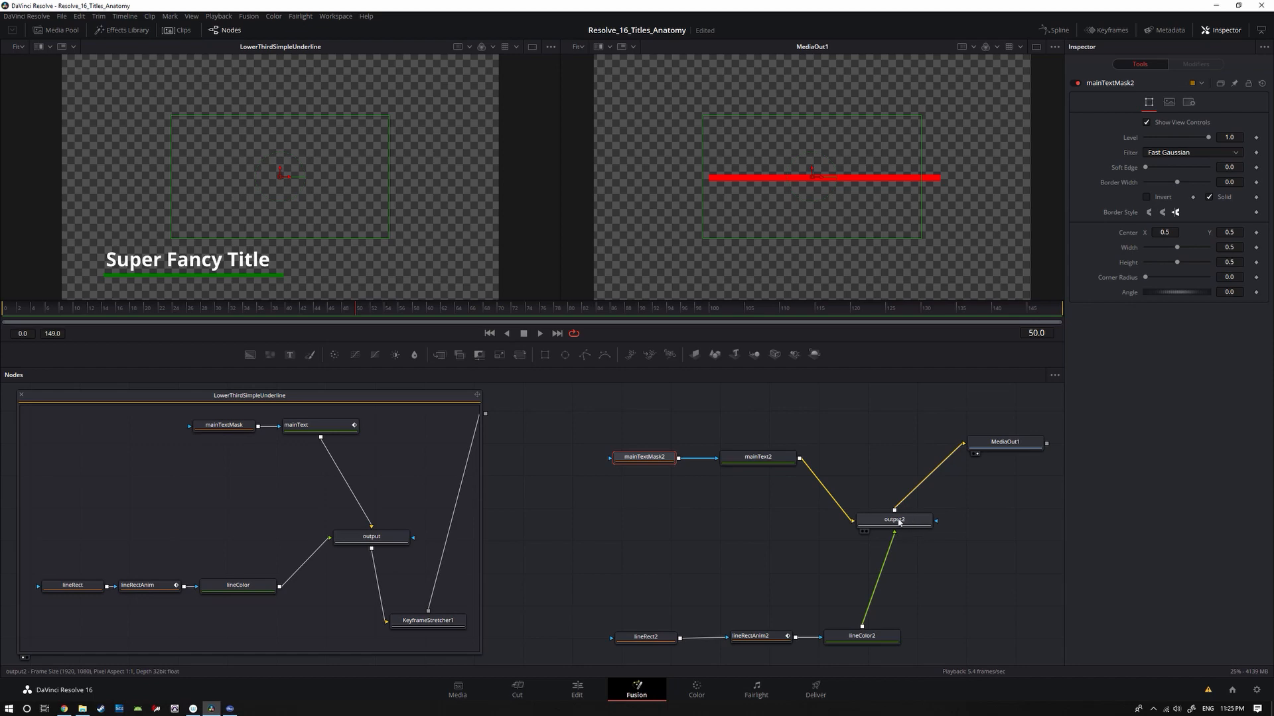
# Step: Set mainText2's text to "Super Fancy Title" and move it straight down until it sits below the red line
pyautogui.moveTo(696, 530)
pyautogui.mouseDown()
pyautogui.moveTo(653, 504)
pyautogui.moveTo(683, 527)
pyautogui.mouseUp()
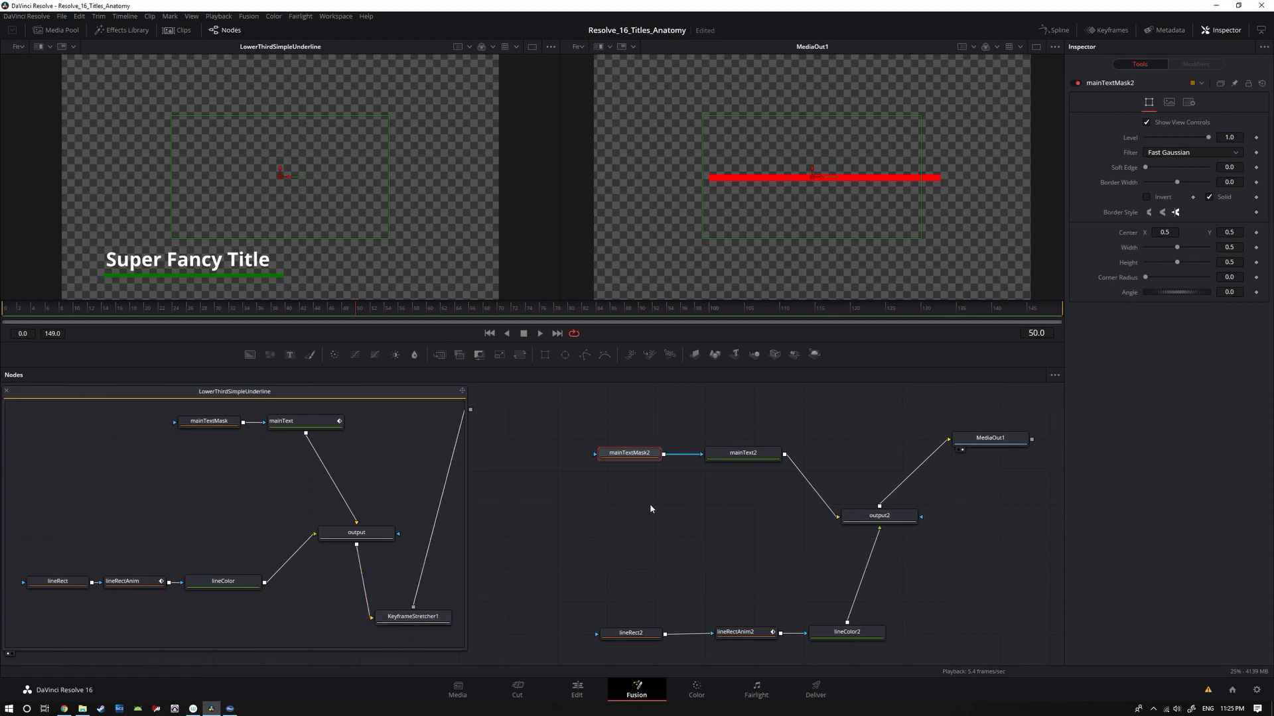
pyautogui.moveTo(576, 430); pyautogui.dragTo(802, 487)
pyautogui.click(718, 504)
pyautogui.click(741, 453)
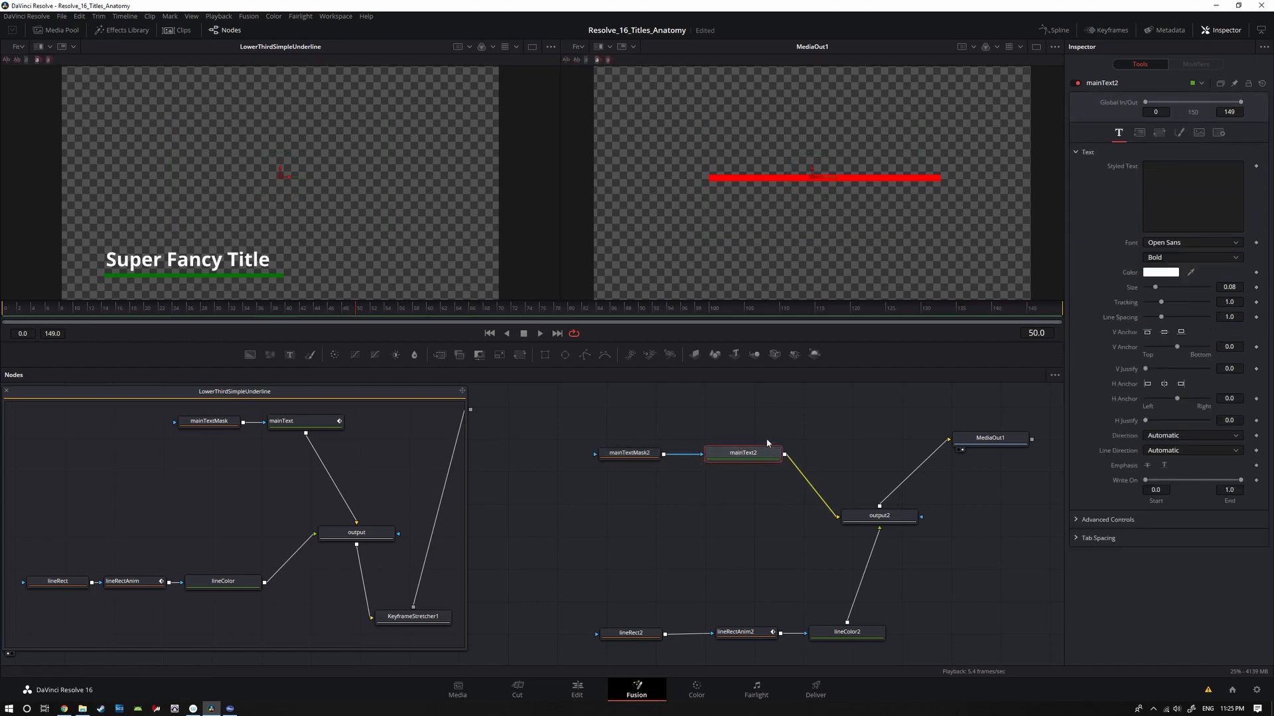
pyautogui.click(1166, 182)
pyautogui.write('Su')
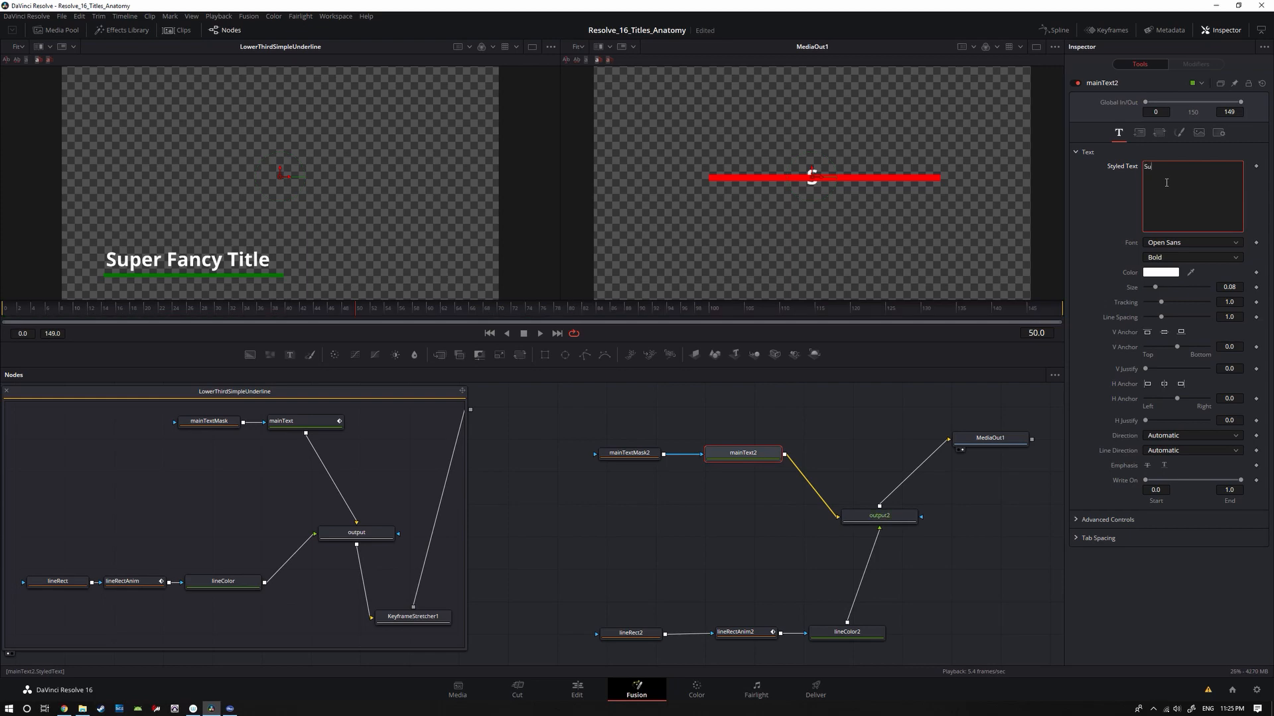
pyautogui.write('per Fancy Title')
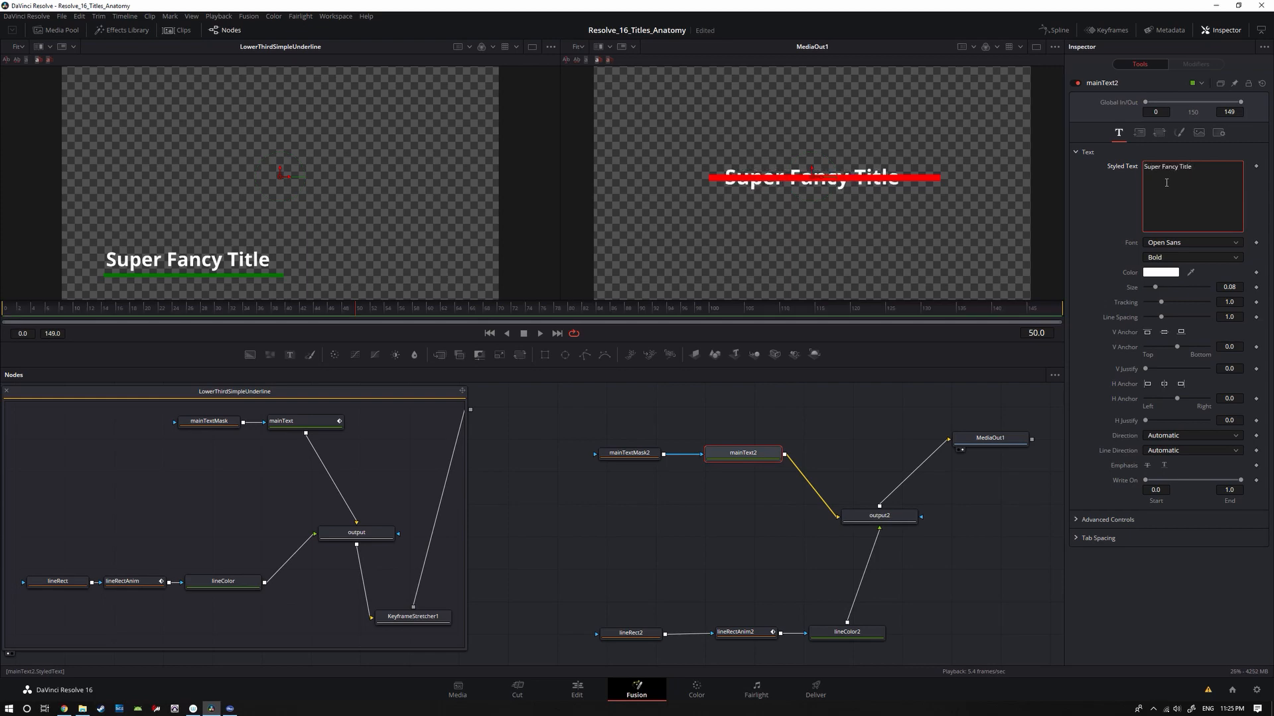
pyautogui.click(837, 404)
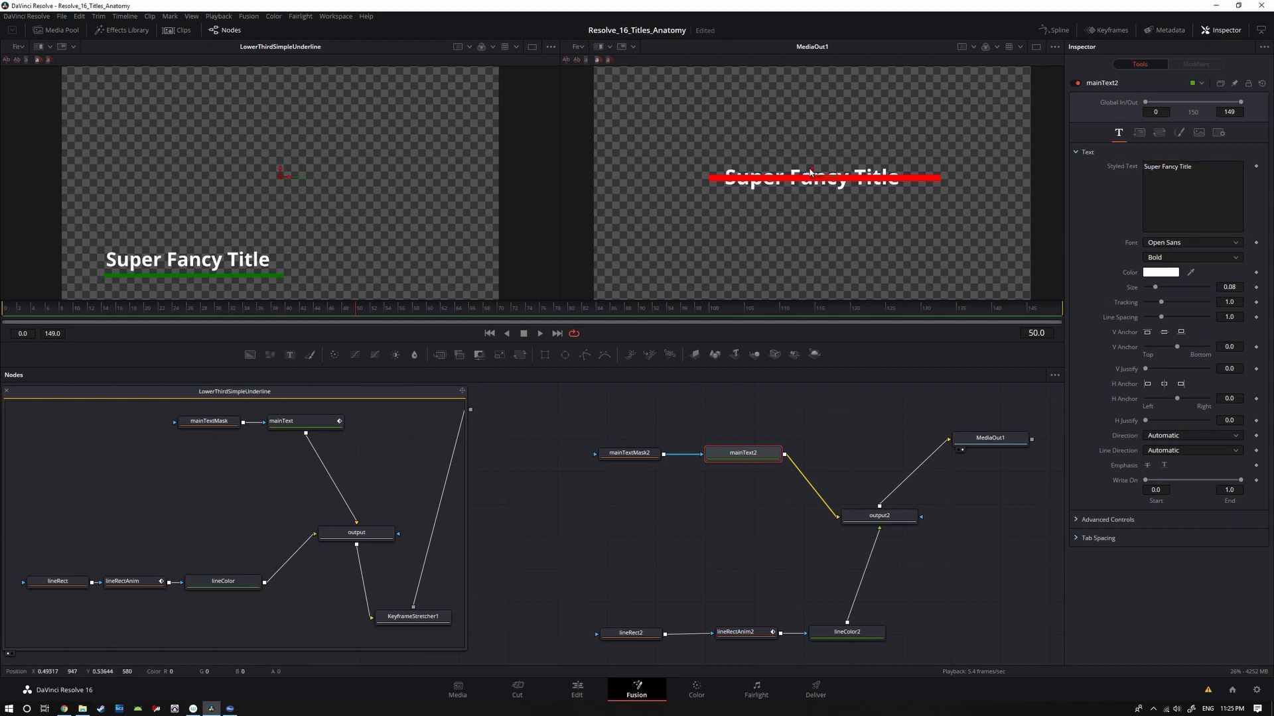
pyautogui.moveTo(812, 171); pyautogui.dragTo(812, 189)
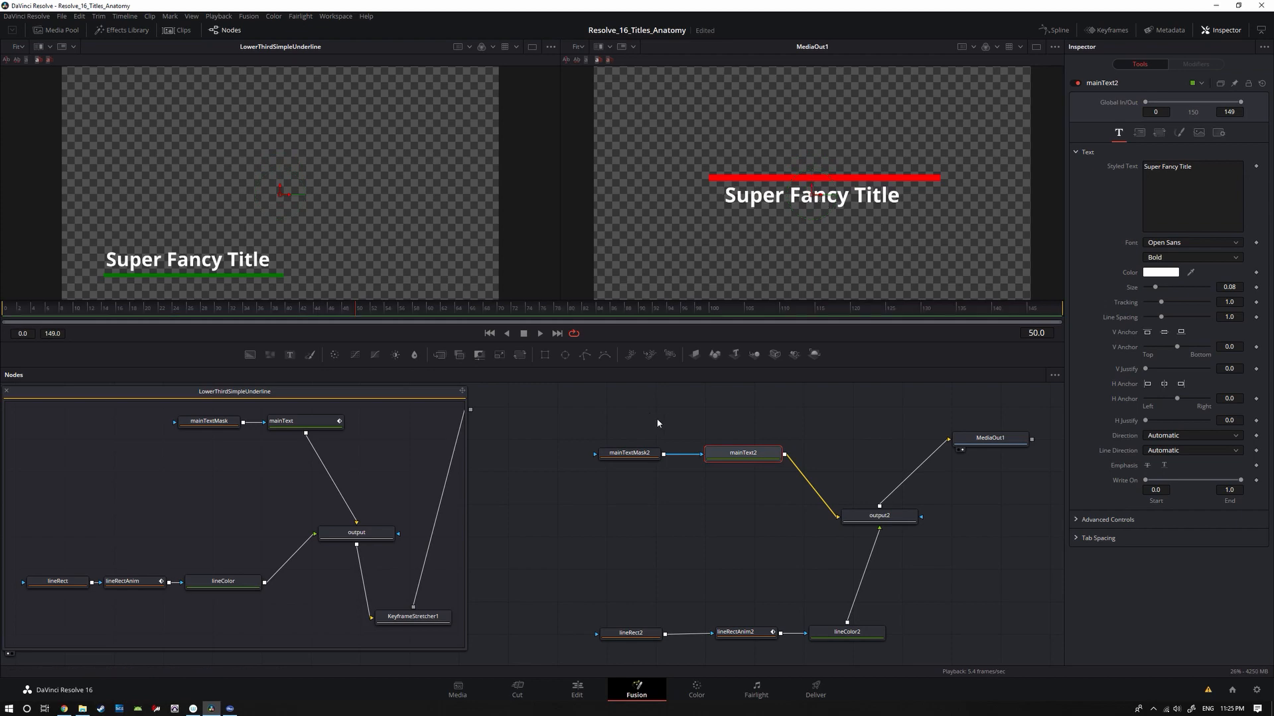
# Step: Position mainTextMask2 around the title below the red line, about 0.48 wide and 0.25 high, with center Y about 0.374
pyautogui.click(630, 454)
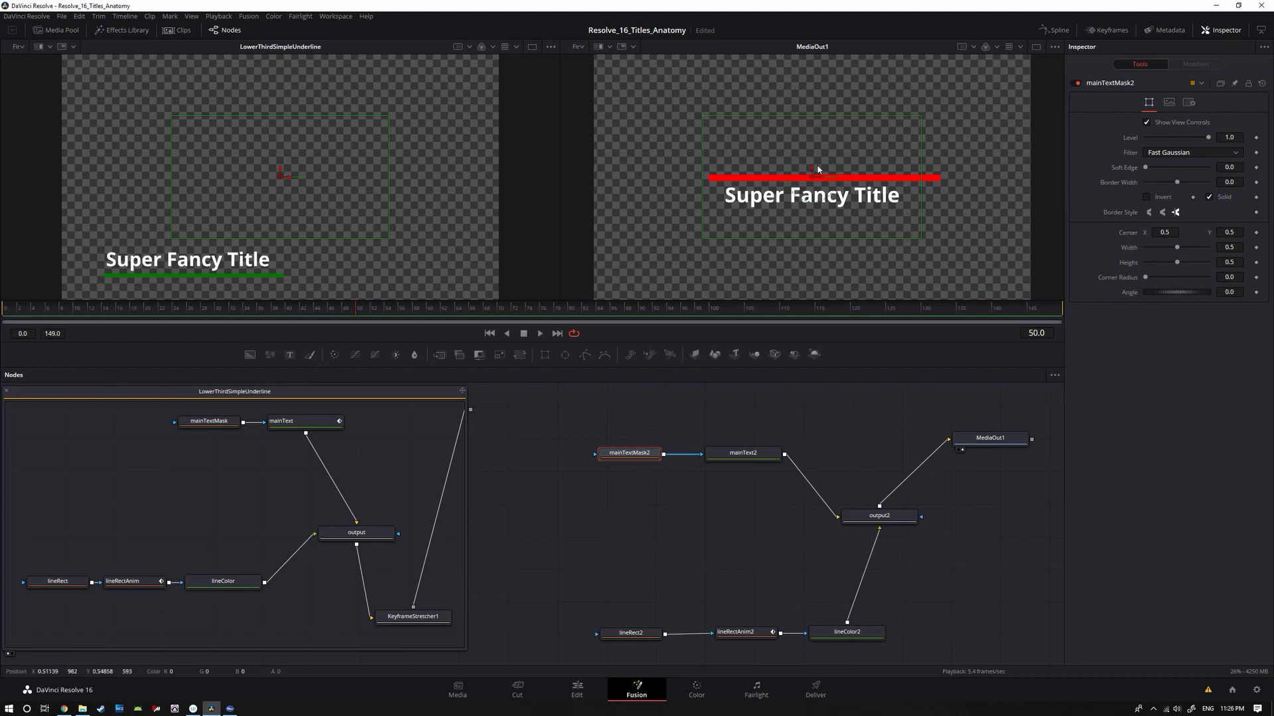
pyautogui.moveTo(814, 170)
pyautogui.mouseDown()
pyautogui.moveTo(819, 108)
pyautogui.moveTo(827, 230)
pyautogui.moveTo(821, 176)
pyautogui.mouseUp()
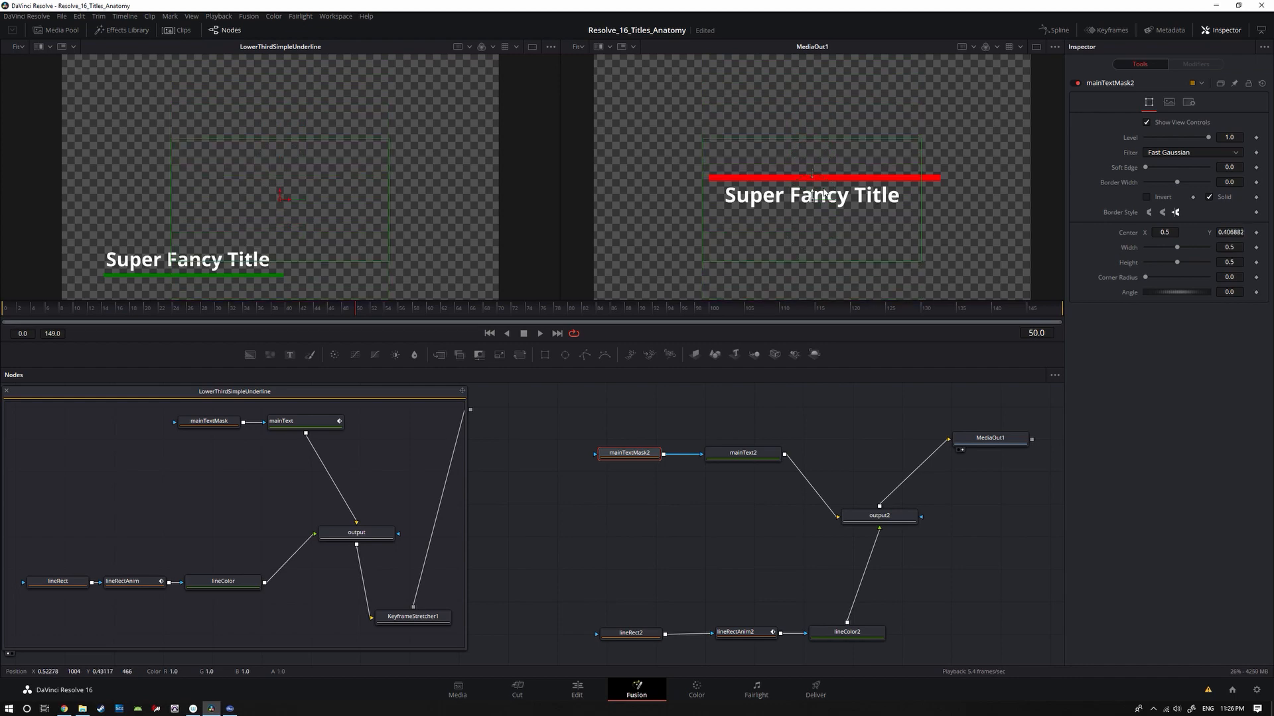
pyautogui.moveTo(822, 122); pyautogui.dragTo(810, 203)
pyautogui.moveTo(702, 195); pyautogui.dragTo(707, 199)
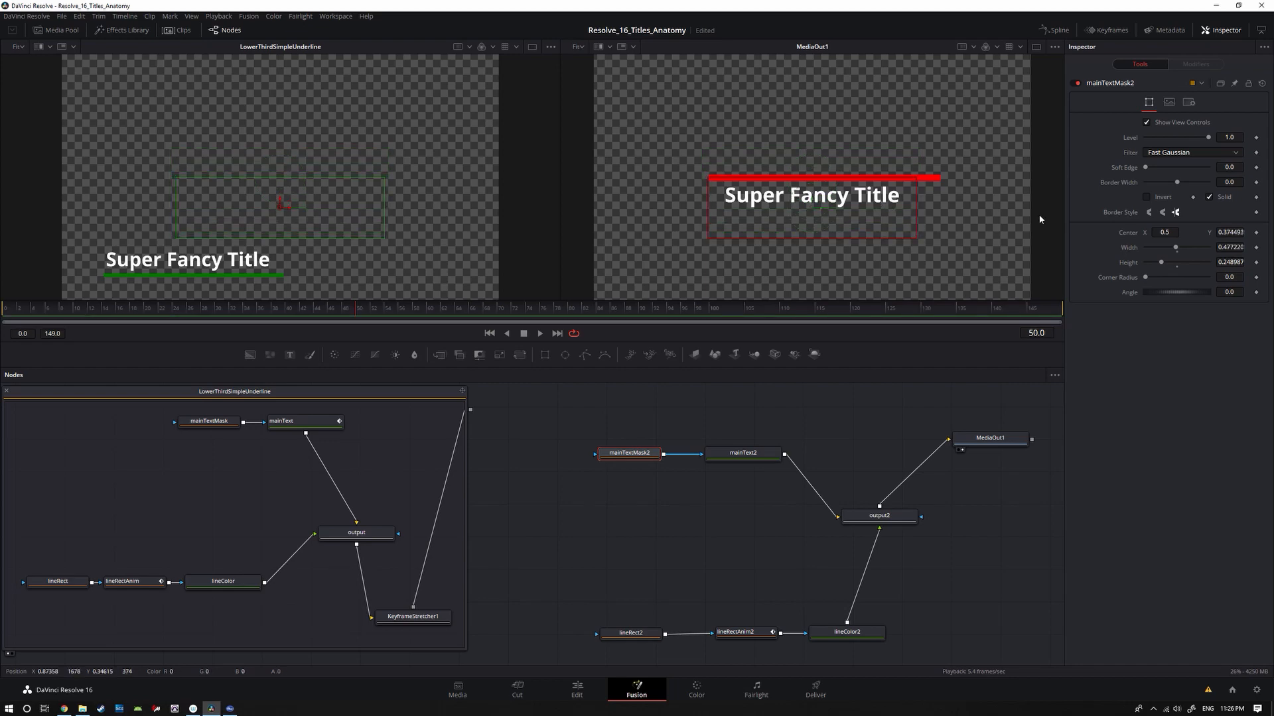
# Step: Invert mainTextMask2 and lower its center to Y about 0.370, with mainText2 selected for the next edit
pyautogui.click(1147, 197)
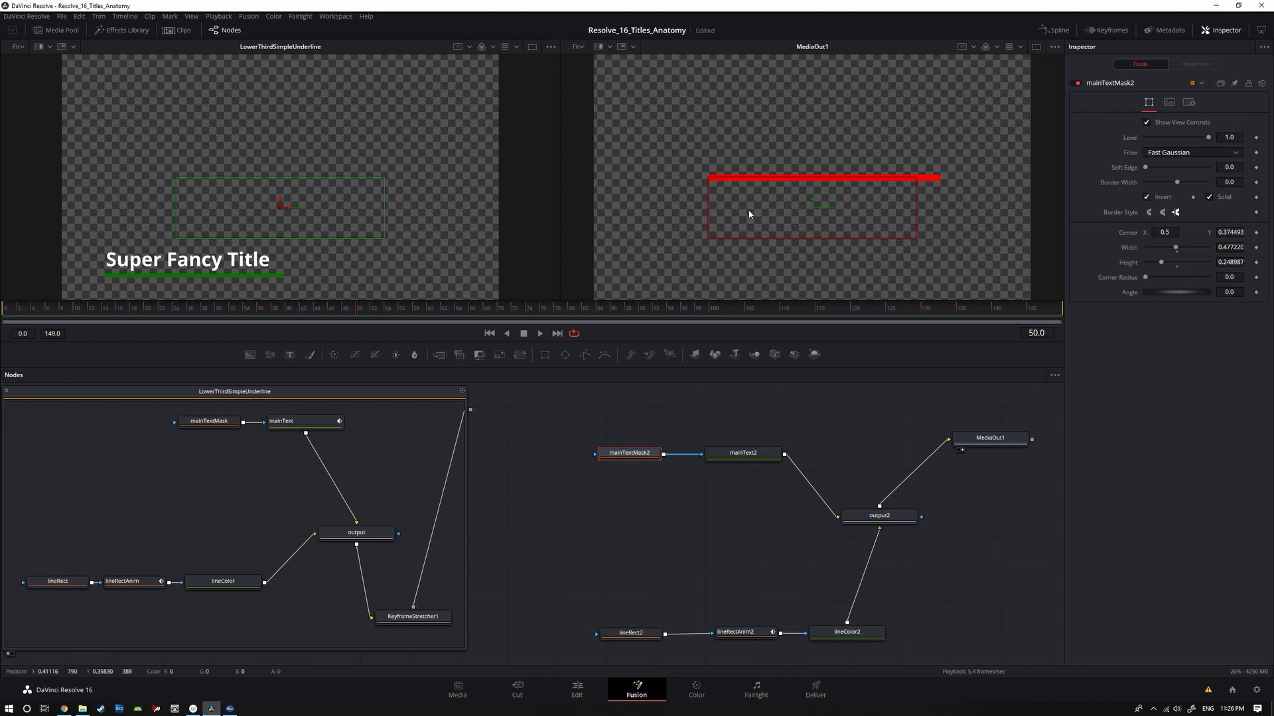
pyautogui.moveTo(812, 203)
pyautogui.mouseDown()
pyautogui.moveTo(810, 244)
pyautogui.moveTo(813, 202)
pyautogui.mouseUp()
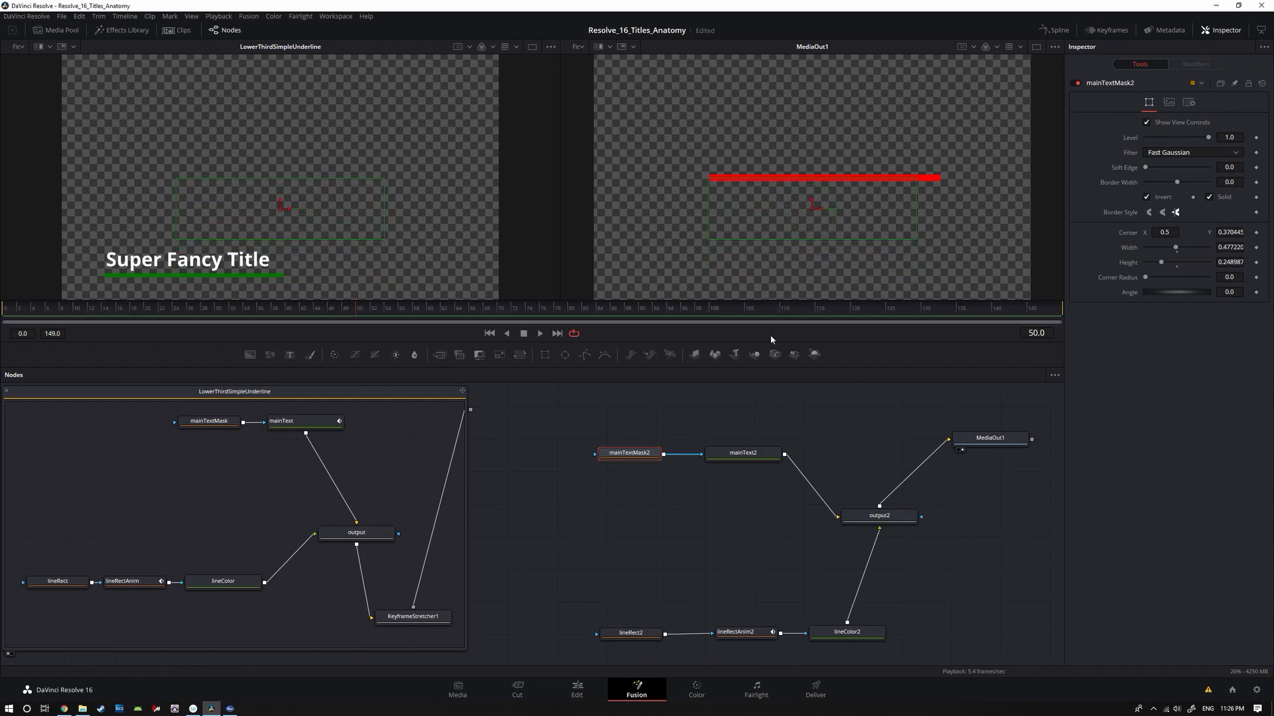
pyautogui.click(734, 455)
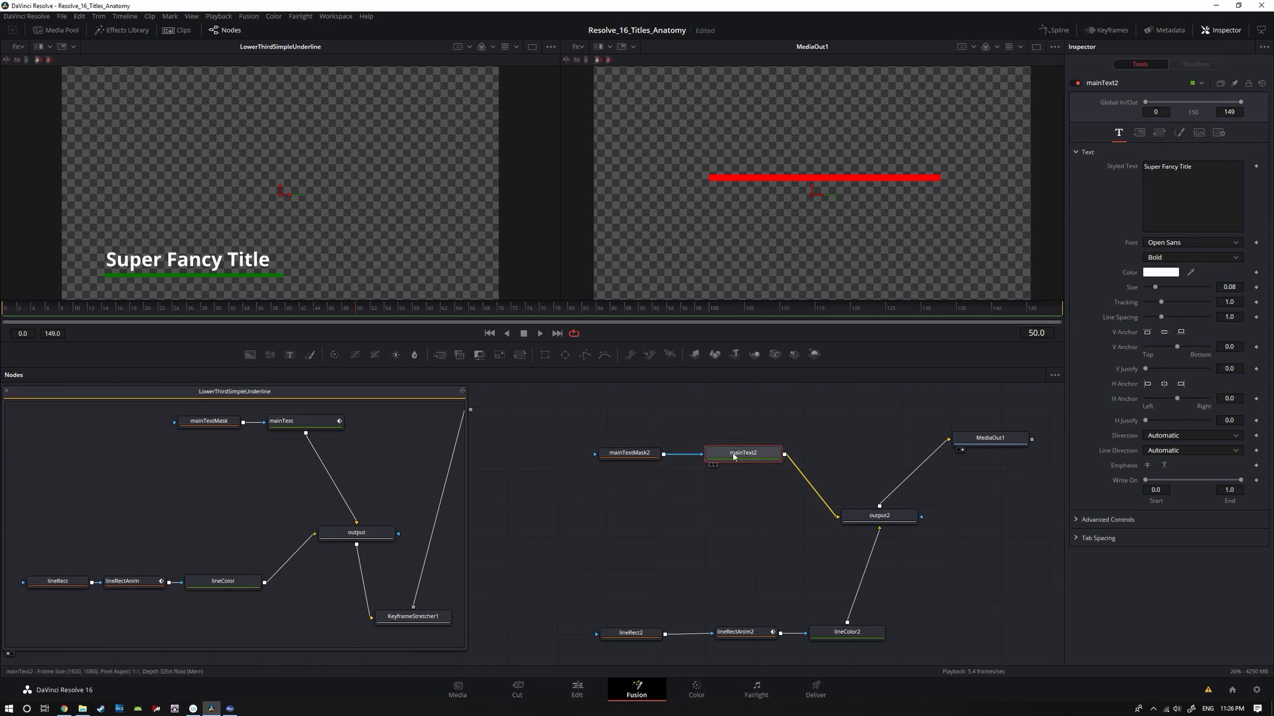
pyautogui.moveTo(846, 438); pyautogui.dragTo(330, 422)
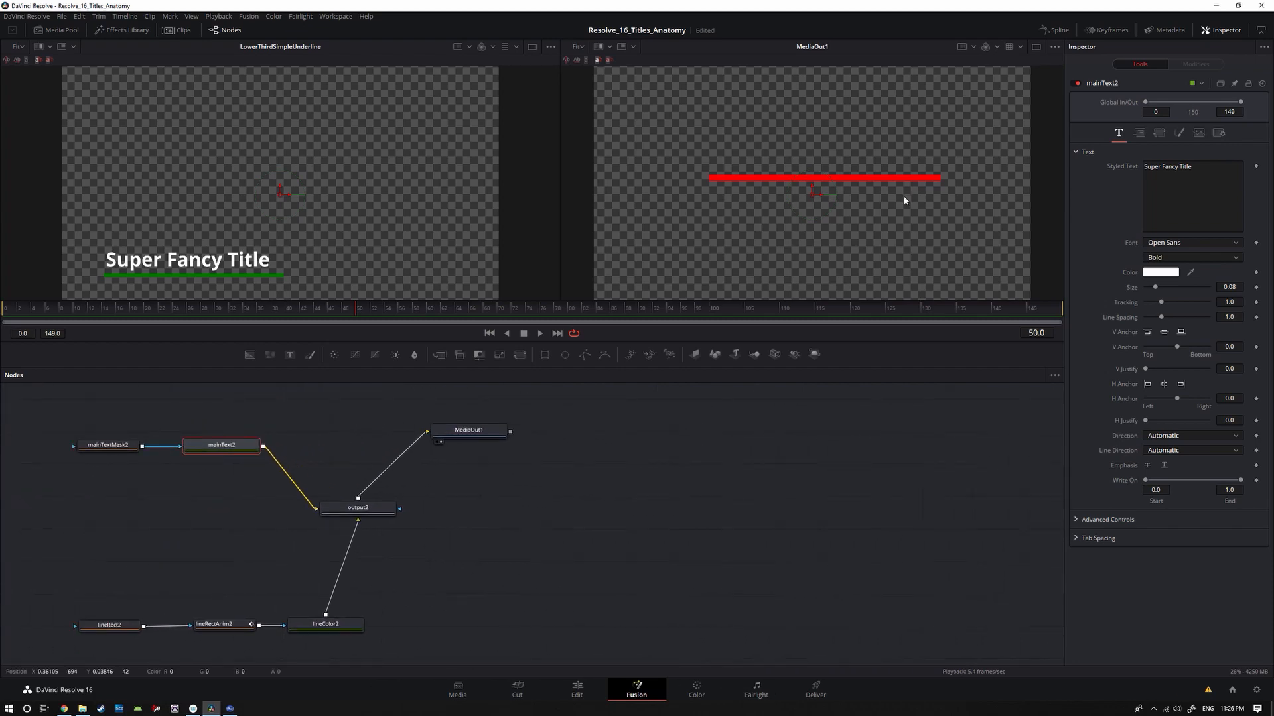
# Step: Show only the original mainText's Displacement curve in the Spline editor as a timing reference, with mainText2 selected for editing
pyautogui.click(1054, 29)
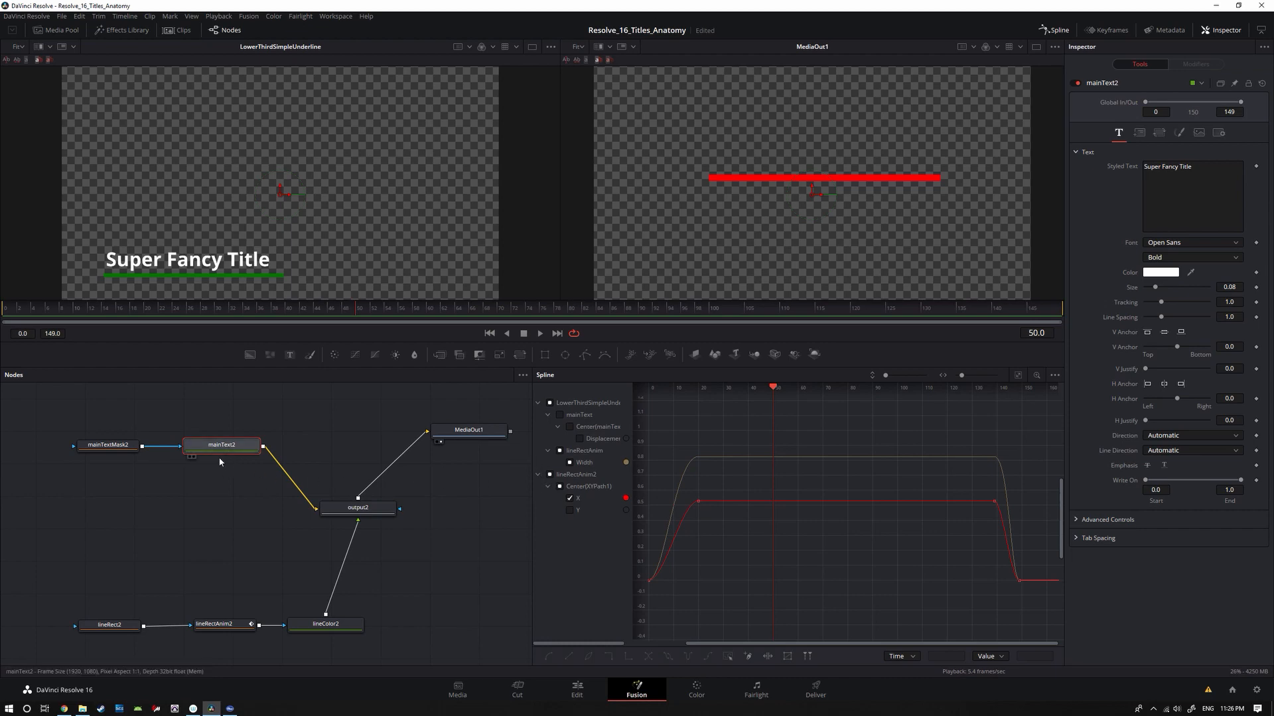
pyautogui.click(560, 451)
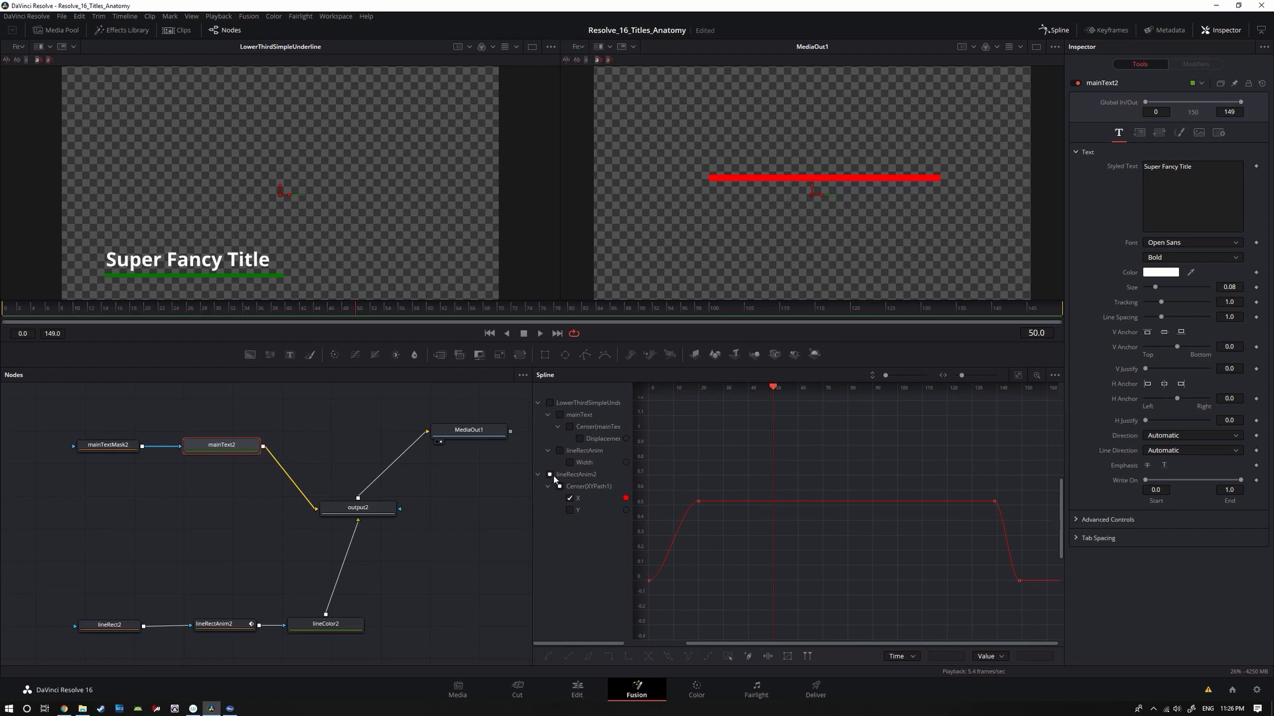
pyautogui.click(579, 439)
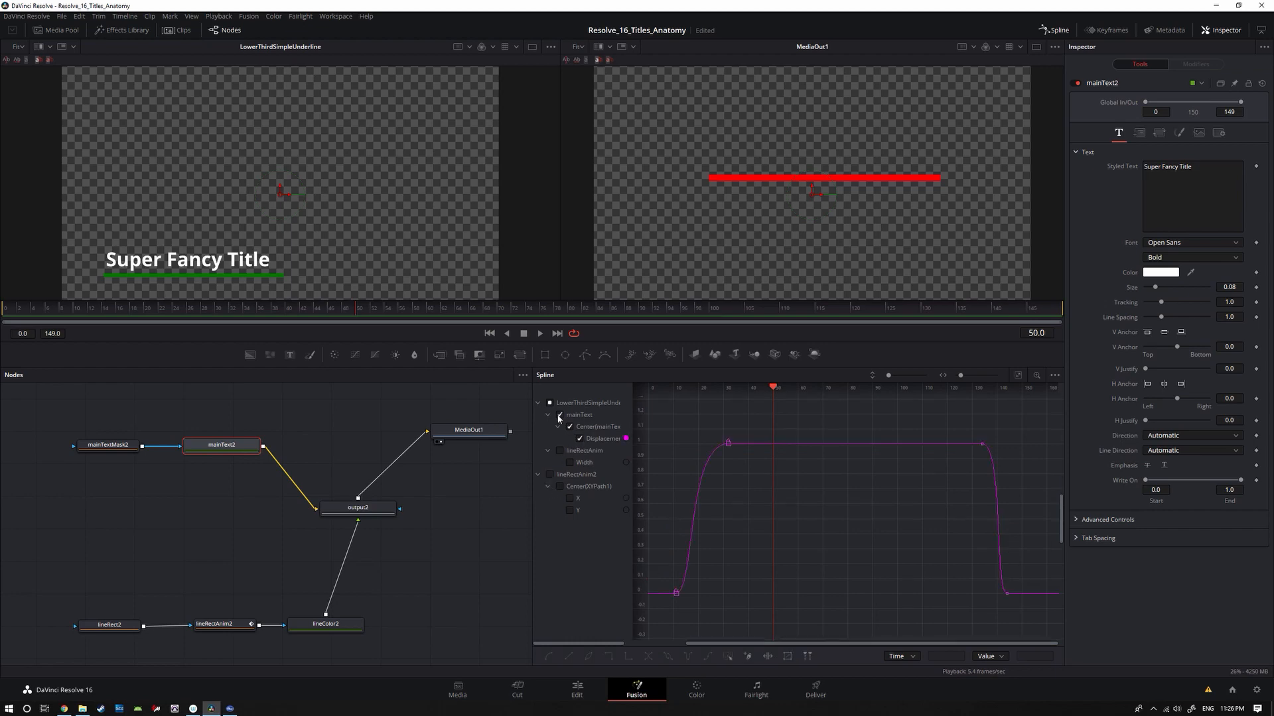
pyautogui.moveTo(247, 488); pyautogui.dragTo(429, 507)
pyautogui.click(412, 433)
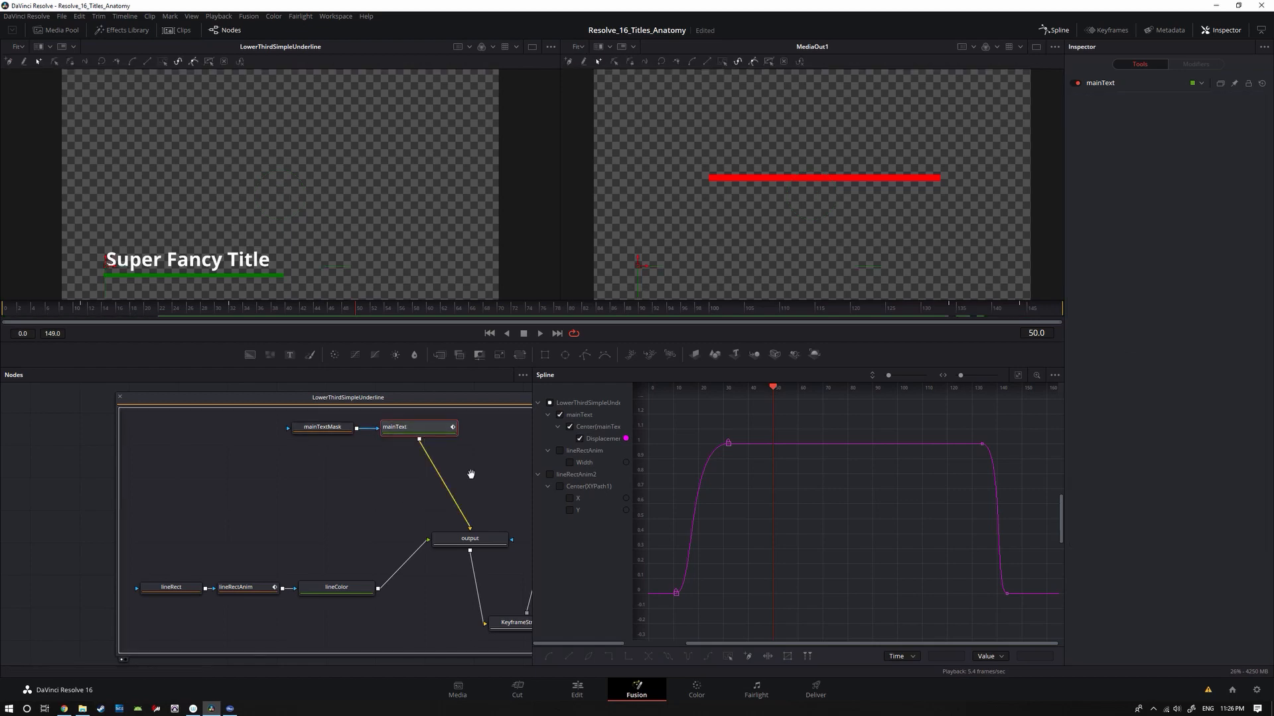
pyautogui.moveTo(472, 475); pyautogui.dragTo(193, 477)
pyautogui.moveTo(369, 478); pyautogui.dragTo(95, 466)
pyautogui.moveTo(300, 496); pyautogui.dragTo(234, 516)
pyautogui.click(231, 463)
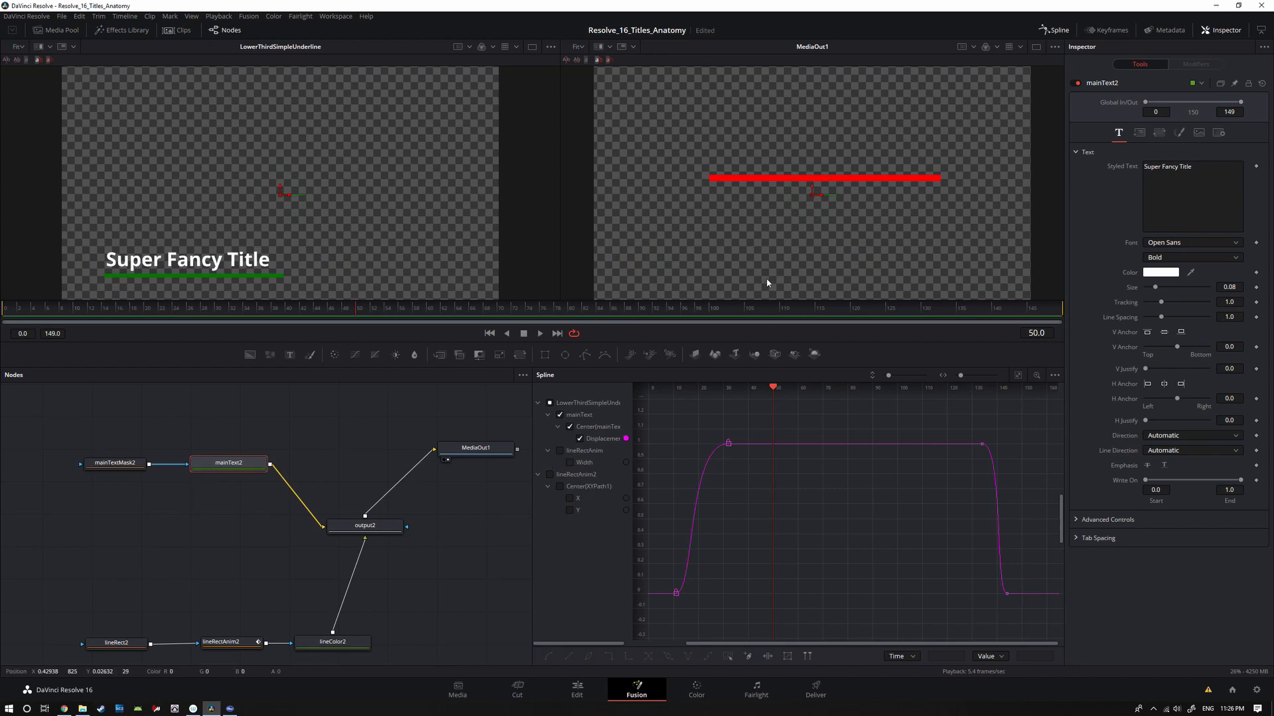
# Step: At frame 0, modify mainText2's layout Center with an XY Path and hide its X curve in the Spline editor
pyautogui.moveTo(325, 318); pyautogui.dragTo(5, 304)
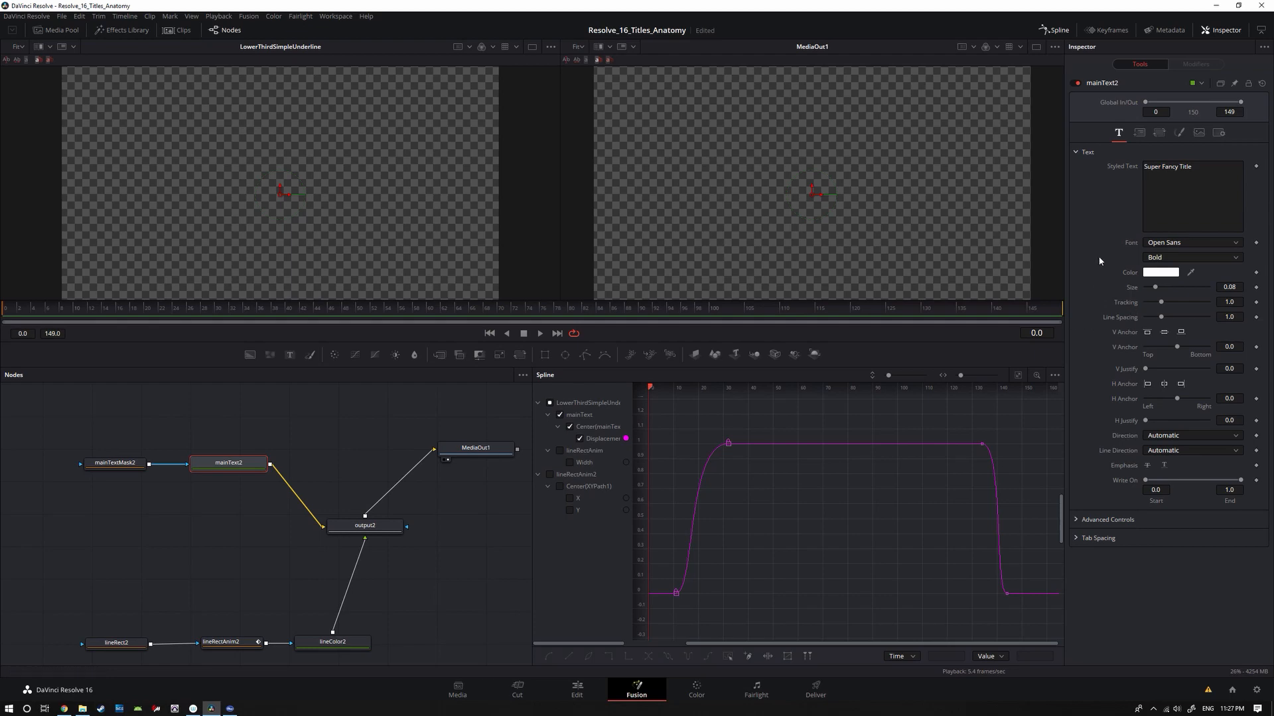
pyautogui.click(1139, 132)
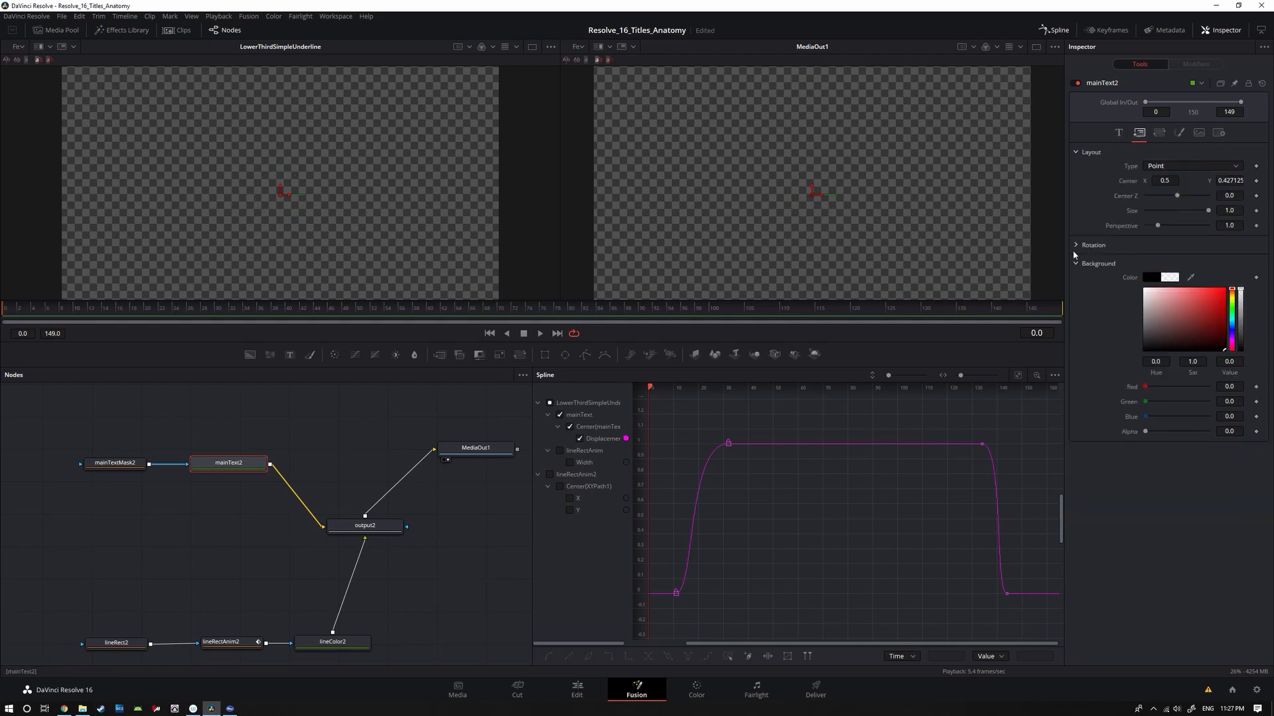
pyautogui.rightClick(1128, 188)
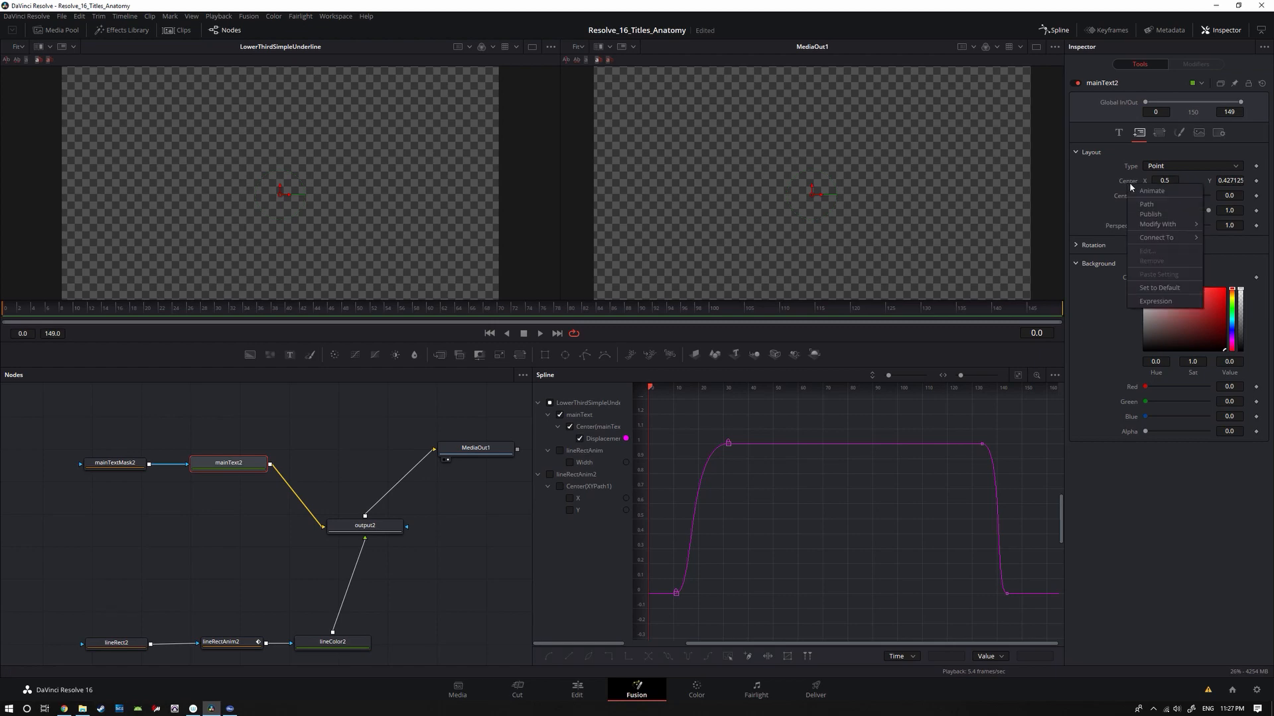
pyautogui.moveTo(1131, 225)
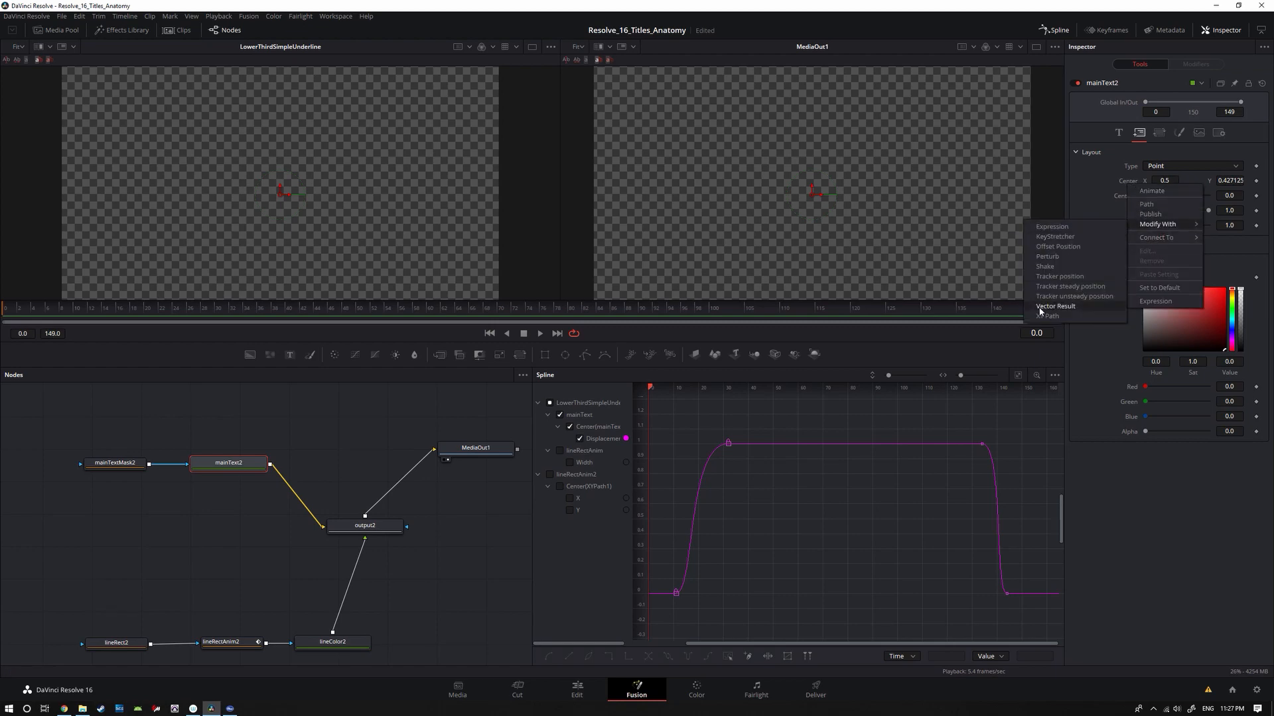
pyautogui.click(1048, 316)
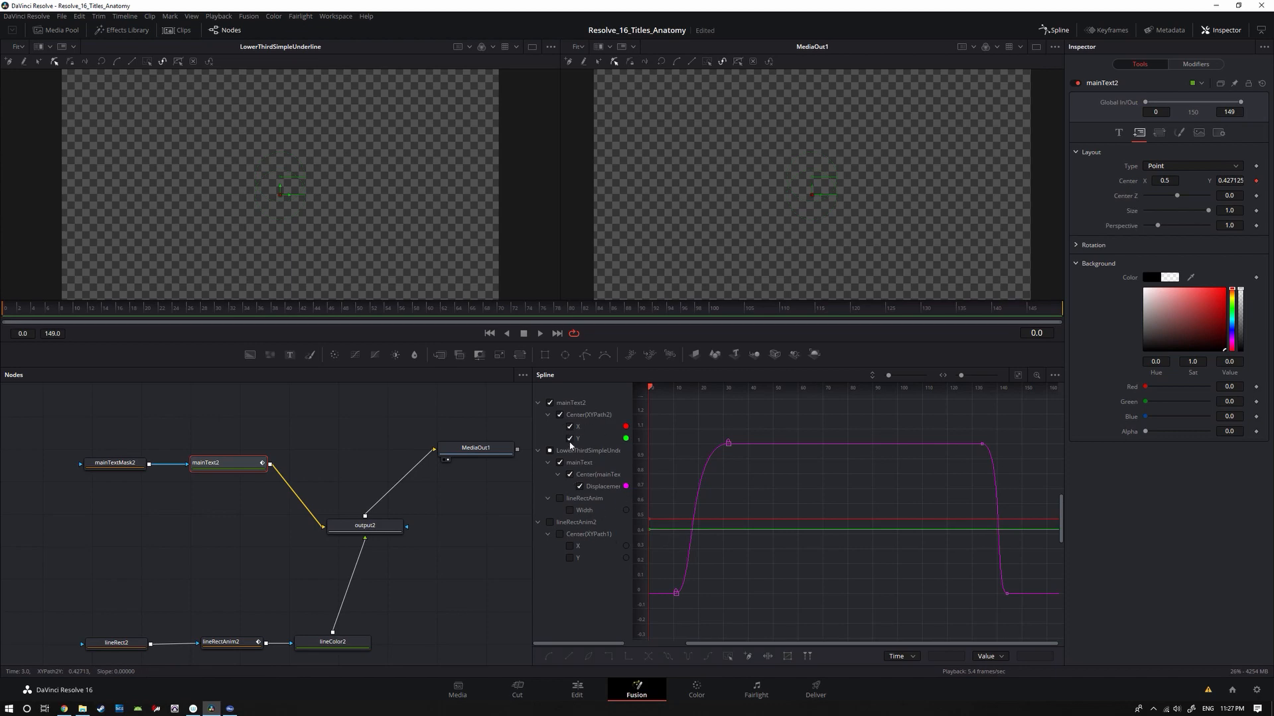
pyautogui.click(569, 428)
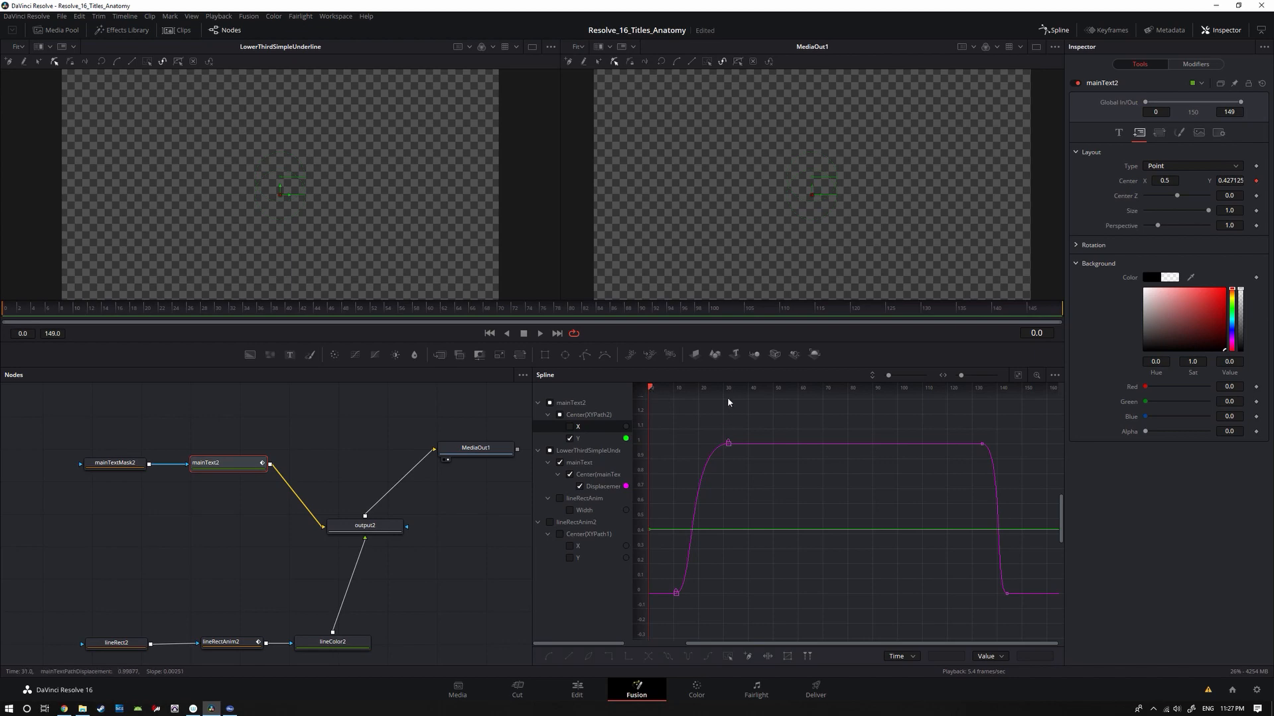
# Step: Raise mainText2 above the red line at frame 32, center Y about 0.577, and keyframe the same position at frame 134
pyautogui.moveTo(650, 391); pyautogui.dragTo(728, 389)
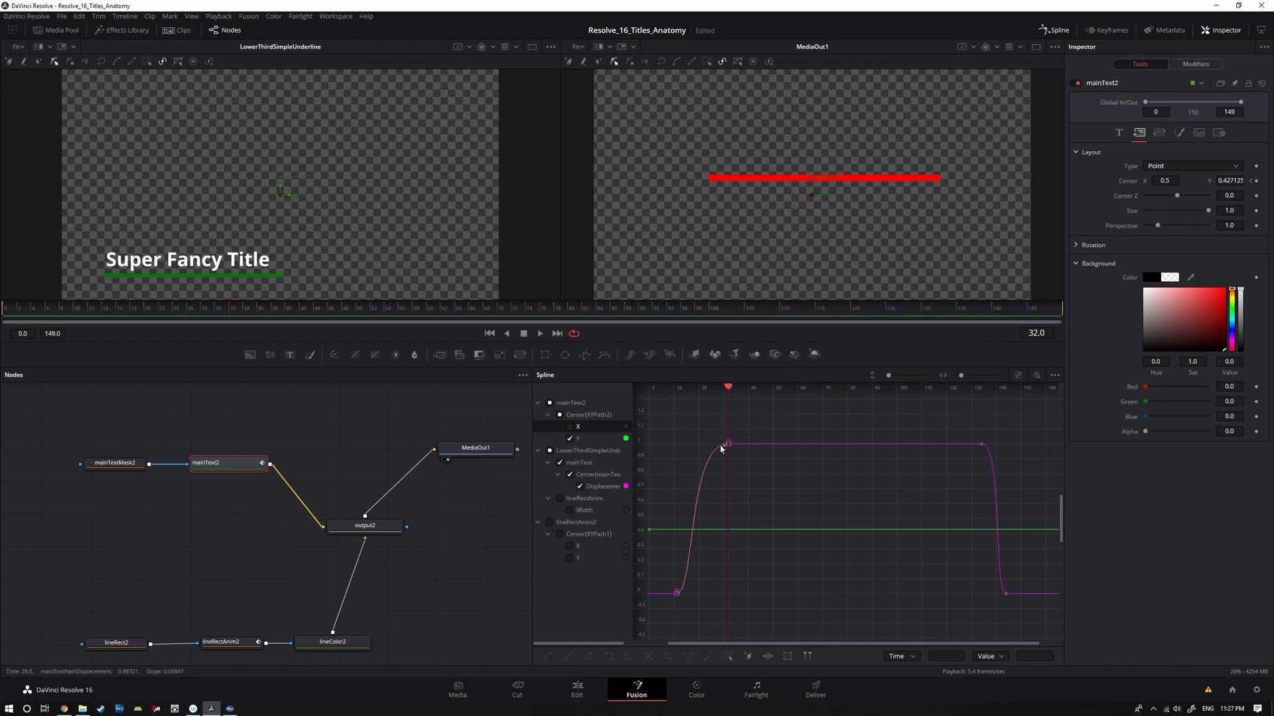
pyautogui.moveTo(810, 186); pyautogui.dragTo(830, 156)
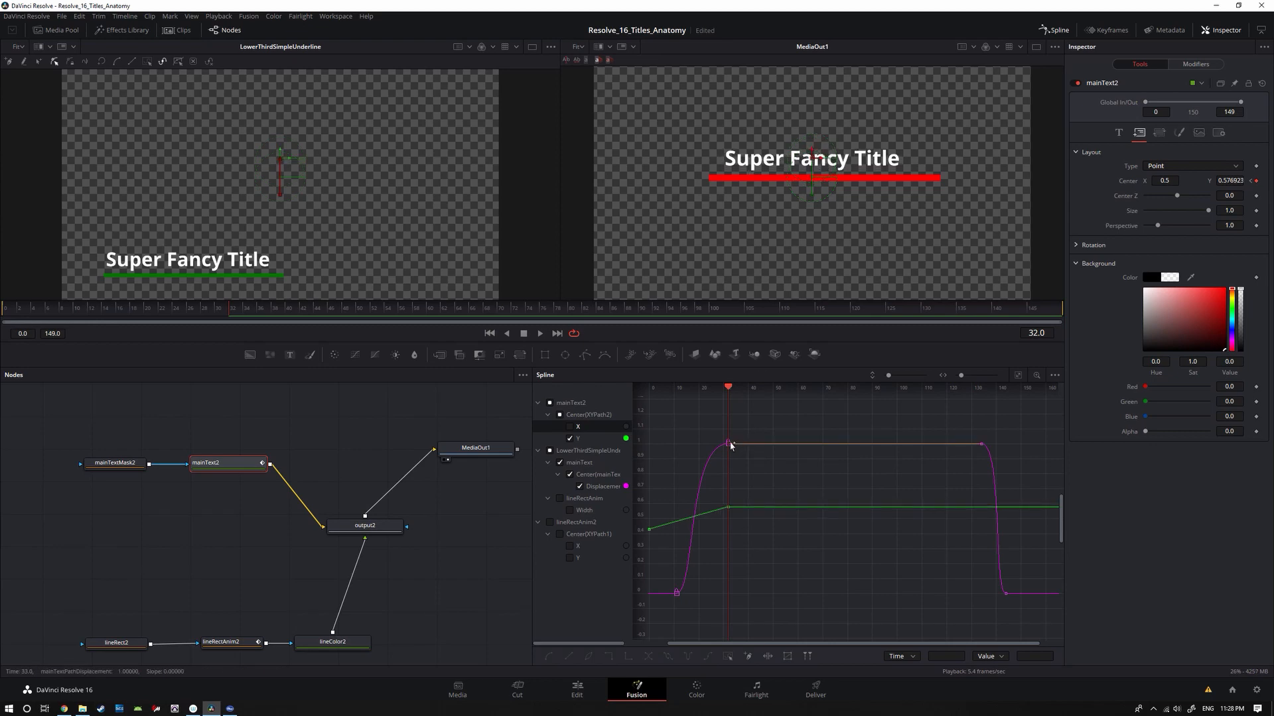
pyautogui.moveTo(730, 390); pyautogui.dragTo(982, 387)
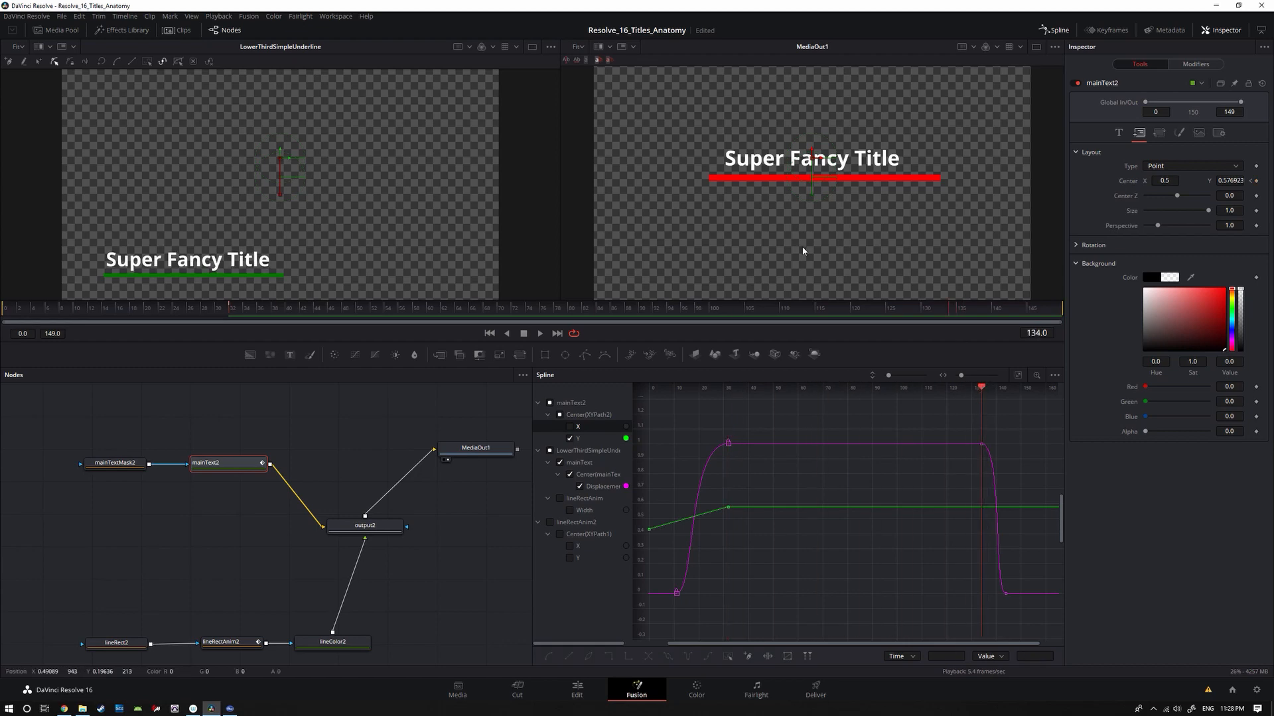
pyautogui.click(1256, 181)
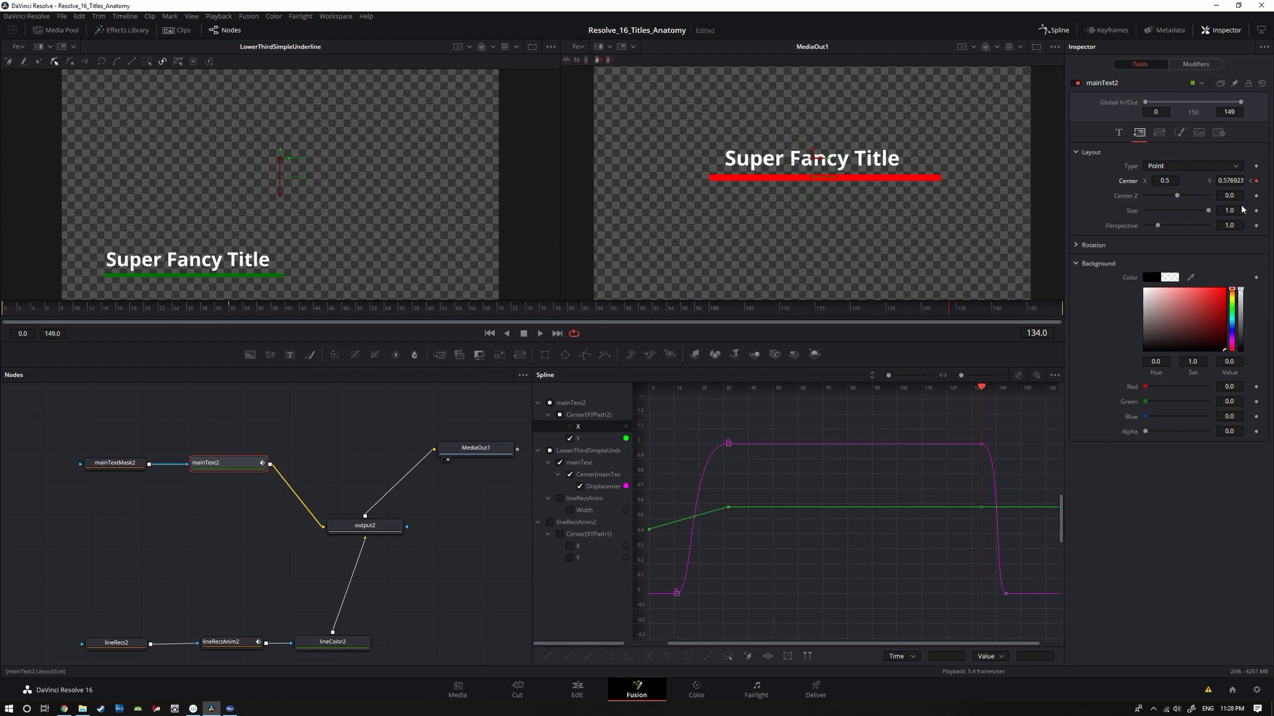
# Step: Lower mainText2 below the red line at frame 144, center Y about 0.415, and shift its first Y keyframe to the start of mainText's curve
pyautogui.moveTo(984, 392)
pyautogui.mouseDown()
pyautogui.moveTo(1015, 391)
pyautogui.moveTo(1006, 398)
pyautogui.mouseUp()
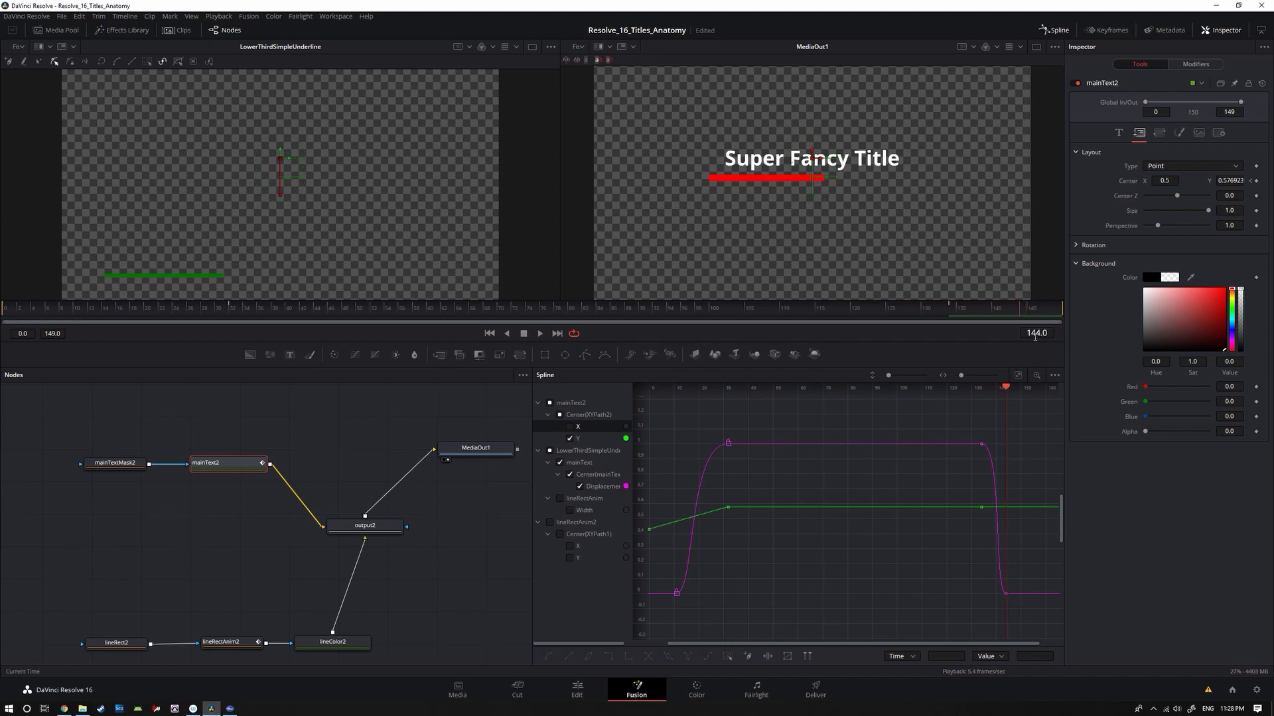
pyautogui.moveTo(814, 159); pyautogui.dragTo(816, 193)
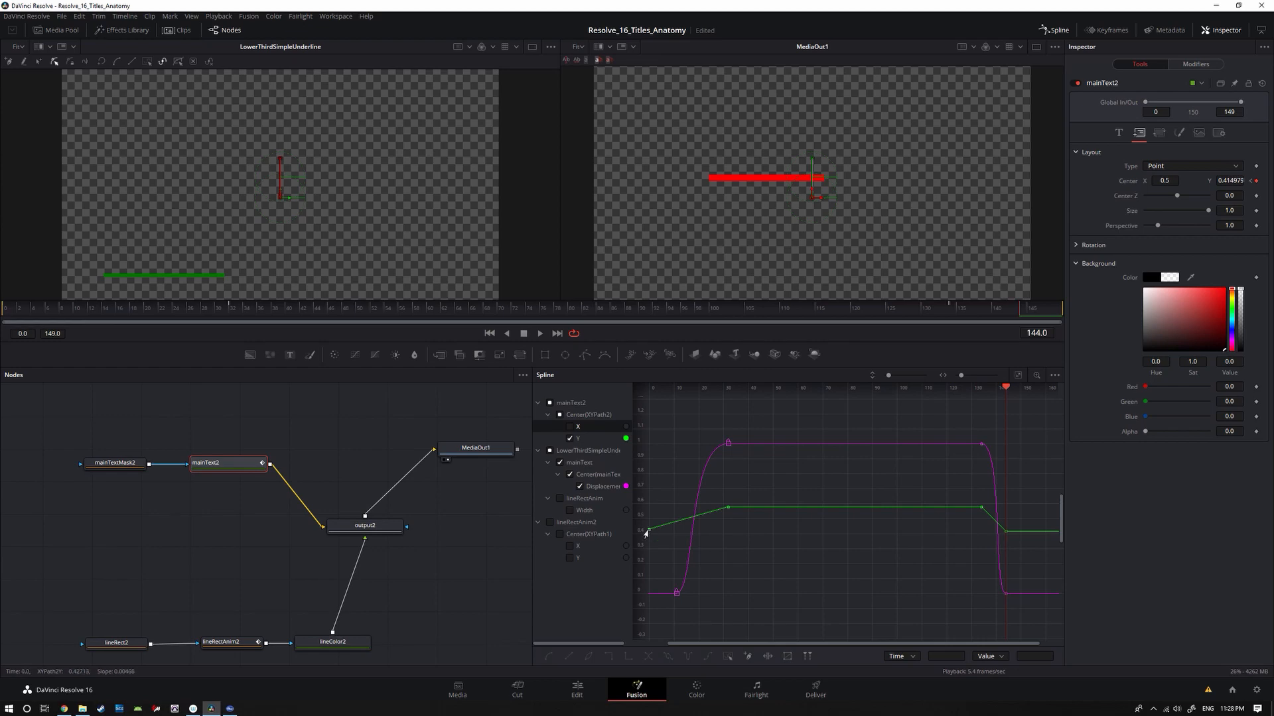
pyautogui.moveTo(647, 533)
pyautogui.mouseDown()
pyautogui.moveTo(674, 536)
pyautogui.moveTo(661, 531)
pyautogui.moveTo(673, 524)
pyautogui.moveTo(773, 563)
pyautogui.moveTo(650, 536)
pyautogui.mouseUp()
pyautogui.moveTo(647, 533); pyautogui.dragTo(670, 549)
pyautogui.click(745, 594)
# Step: Smooth all keyframes of mainText2's Center Y curve
pyautogui.moveTo(659, 480); pyautogui.dragTo(1025, 545)
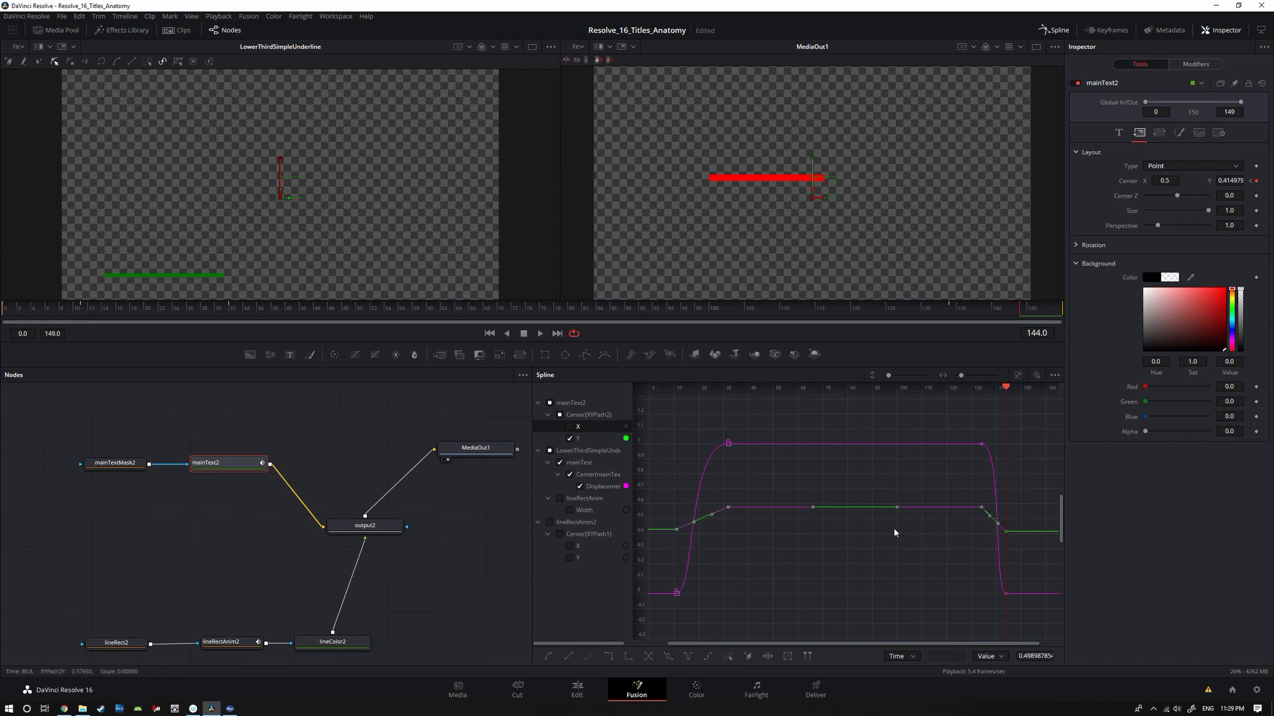
pyautogui.press('s')
pyautogui.click(888, 551)
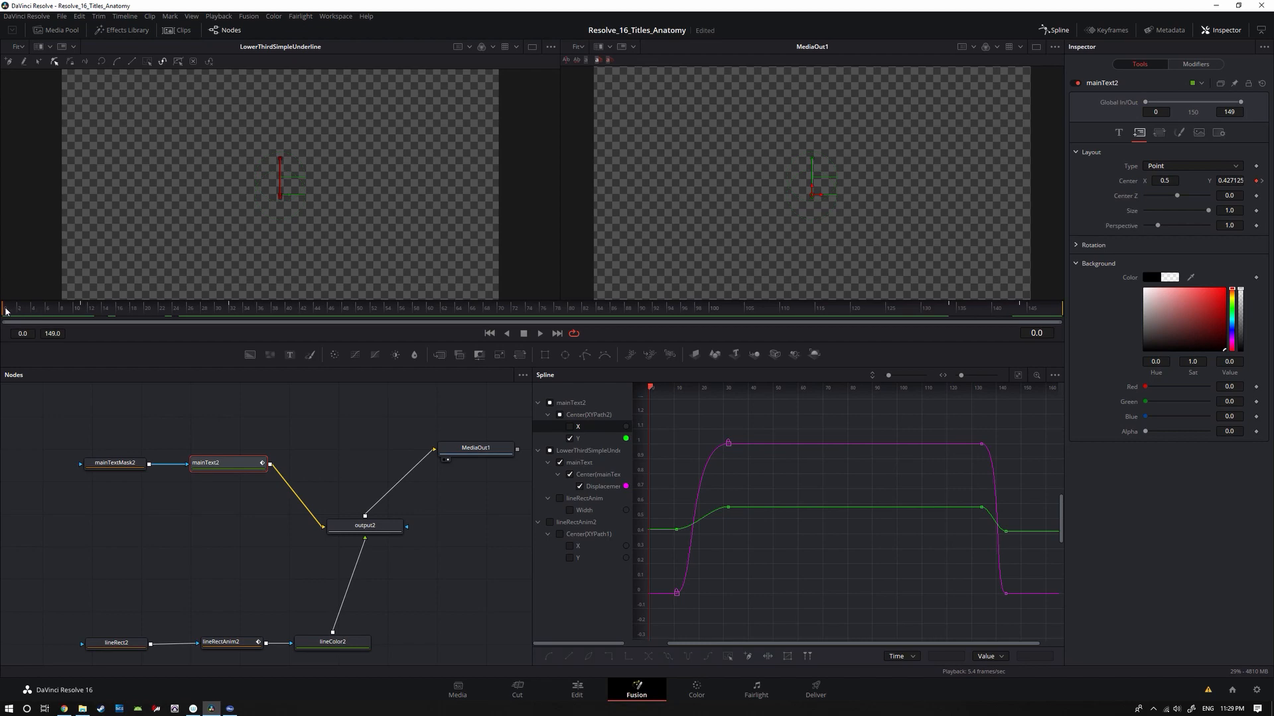
# Step: Scrub from frame 0 to 149 to review the rebuilt title animation, and compare its node tree with the original
pyautogui.moveTo(5, 312); pyautogui.dragTo(1068, 320)
pyautogui.moveTo(451, 582); pyautogui.dragTo(423, 556)
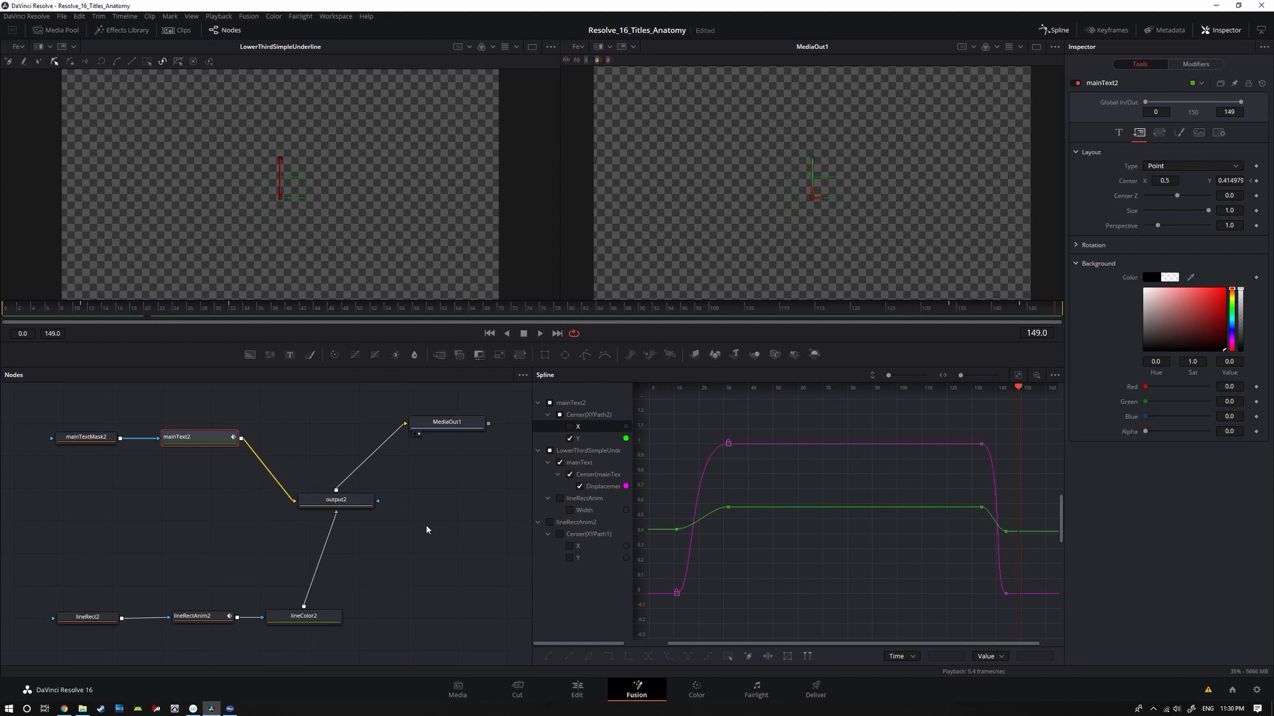
pyautogui.moveTo(115, 499); pyautogui.dragTo(432, 501)
pyautogui.moveTo(222, 529); pyautogui.dragTo(378, 494)
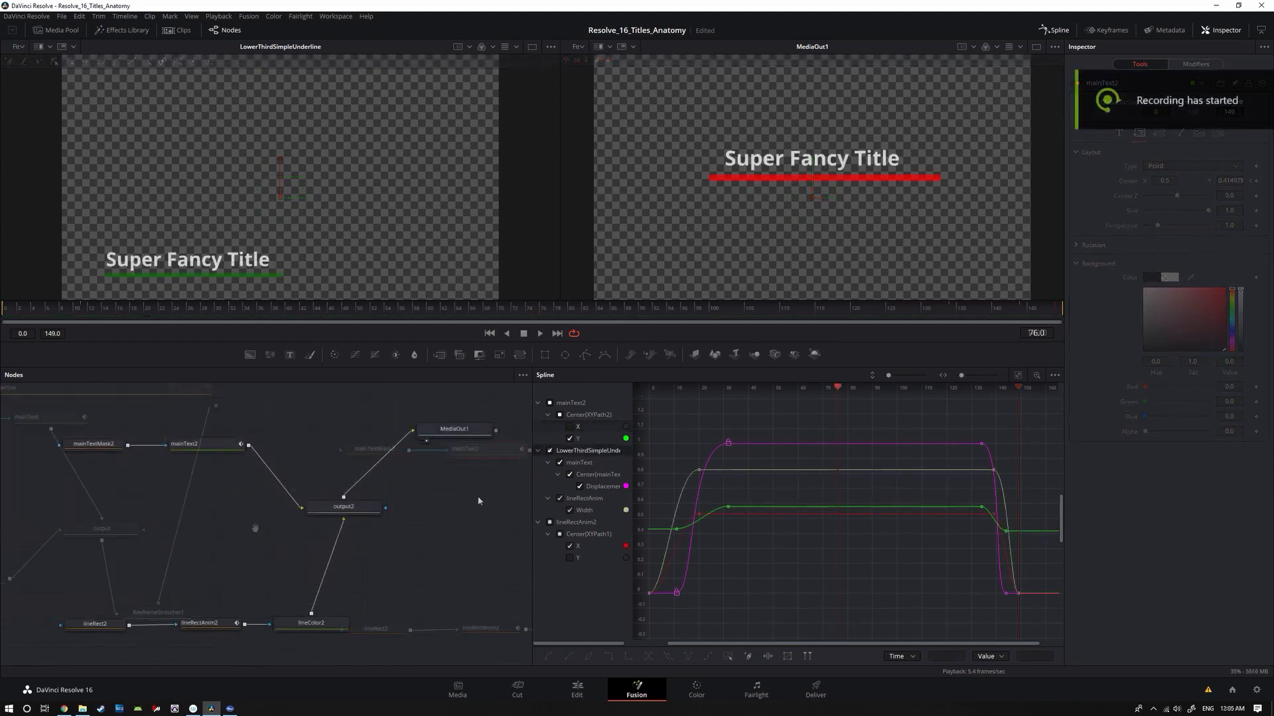